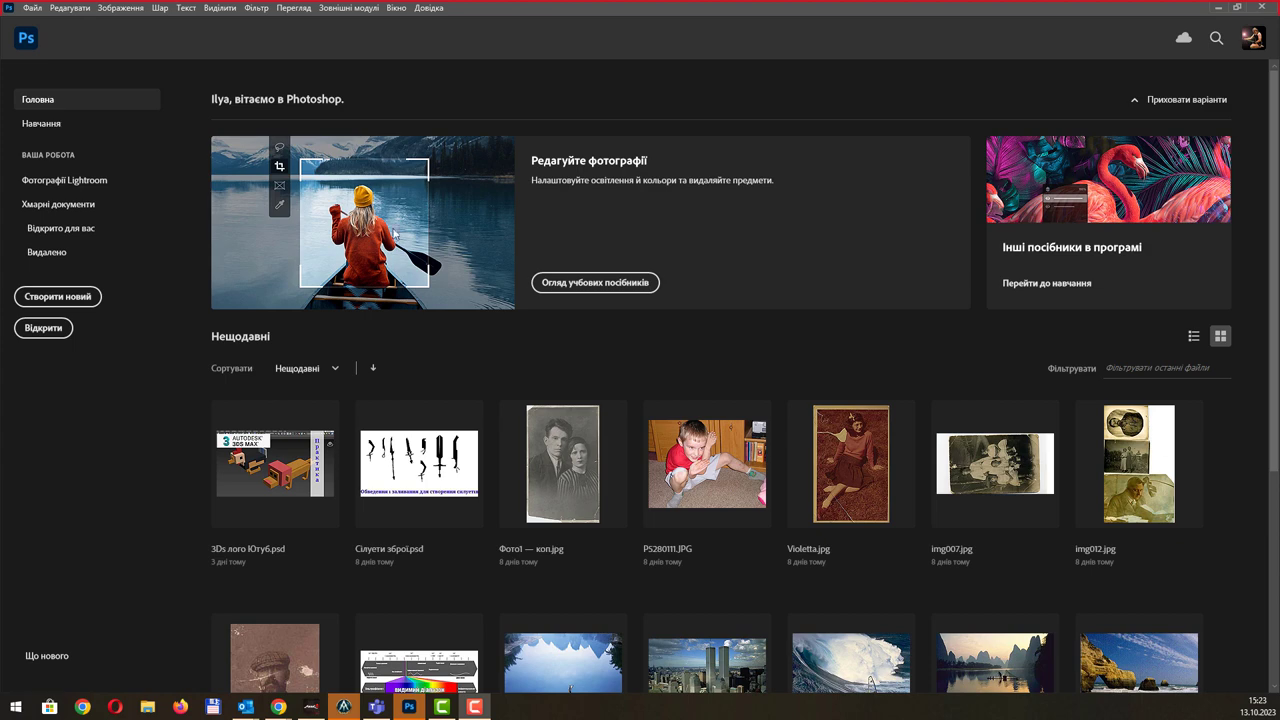
- Create a new 1920×1080 web-preset document with an artboard
click(30, 7)
click(60, 30)
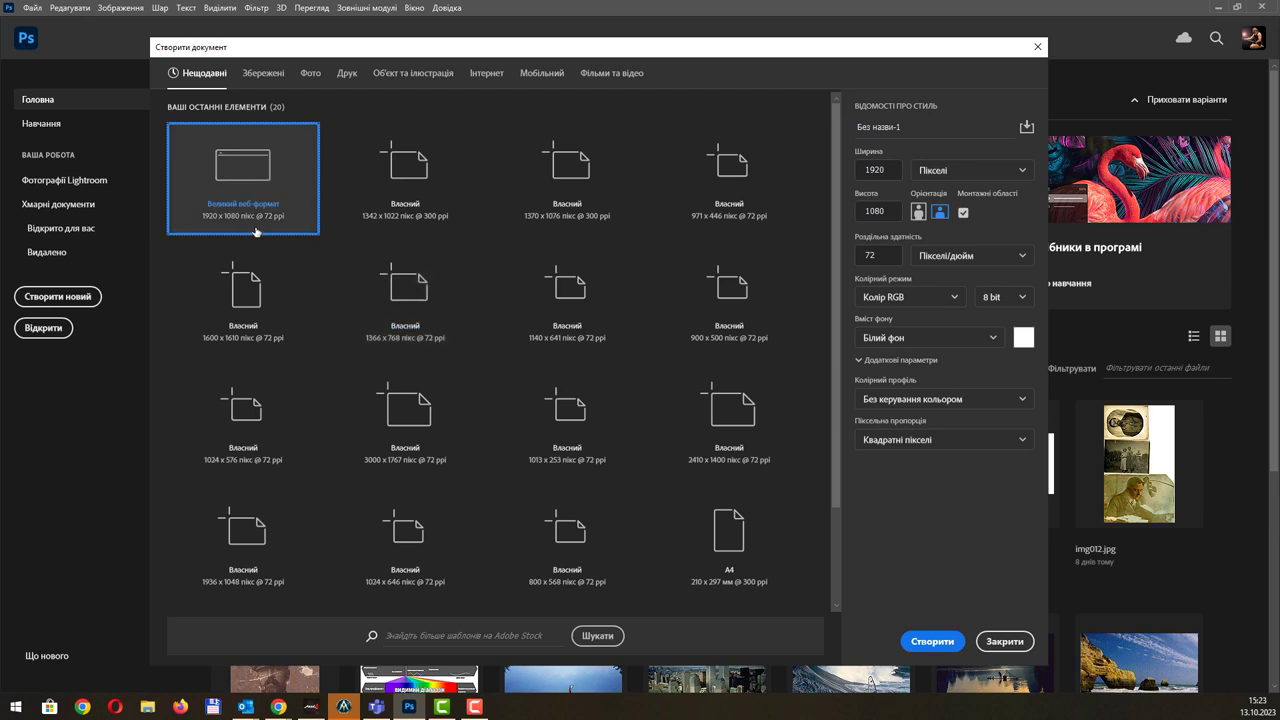
click(926, 643)
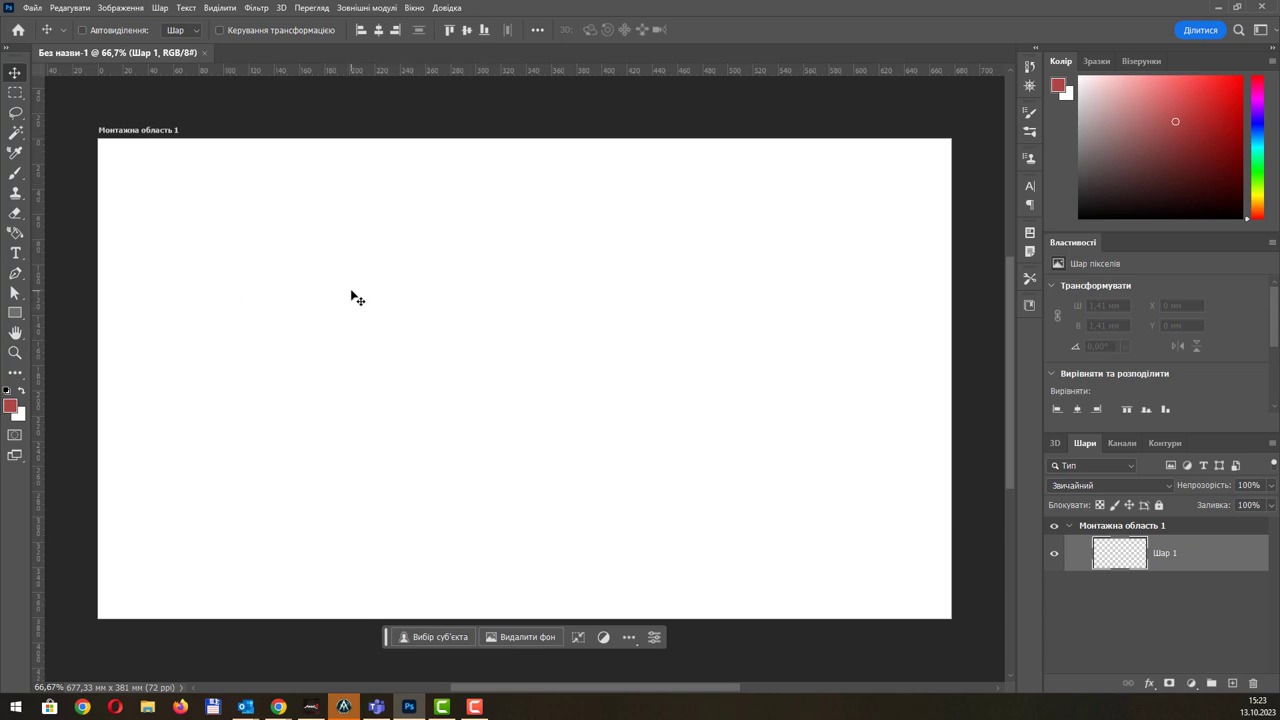
key(b)
drag(375, 185, 580, 408)
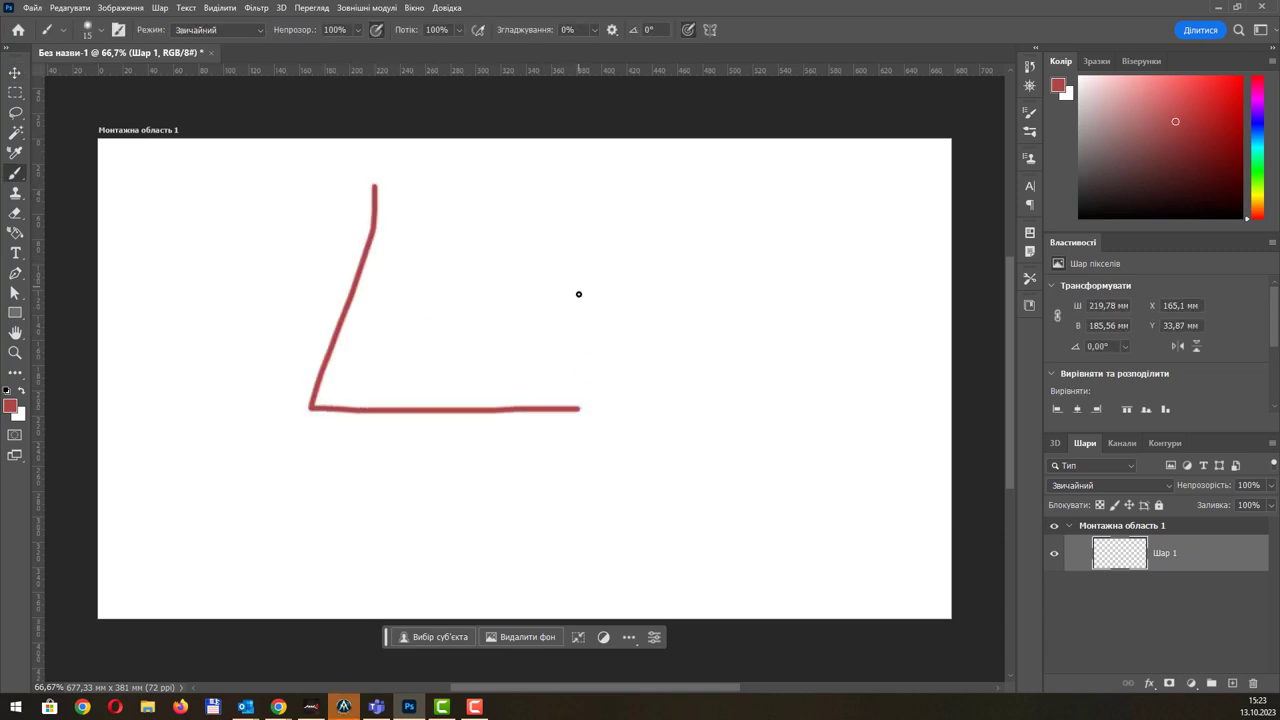
drag(579, 280, 527, 659)
drag(685, 358, 778, 341)
drag(676, 327, 730, 495)
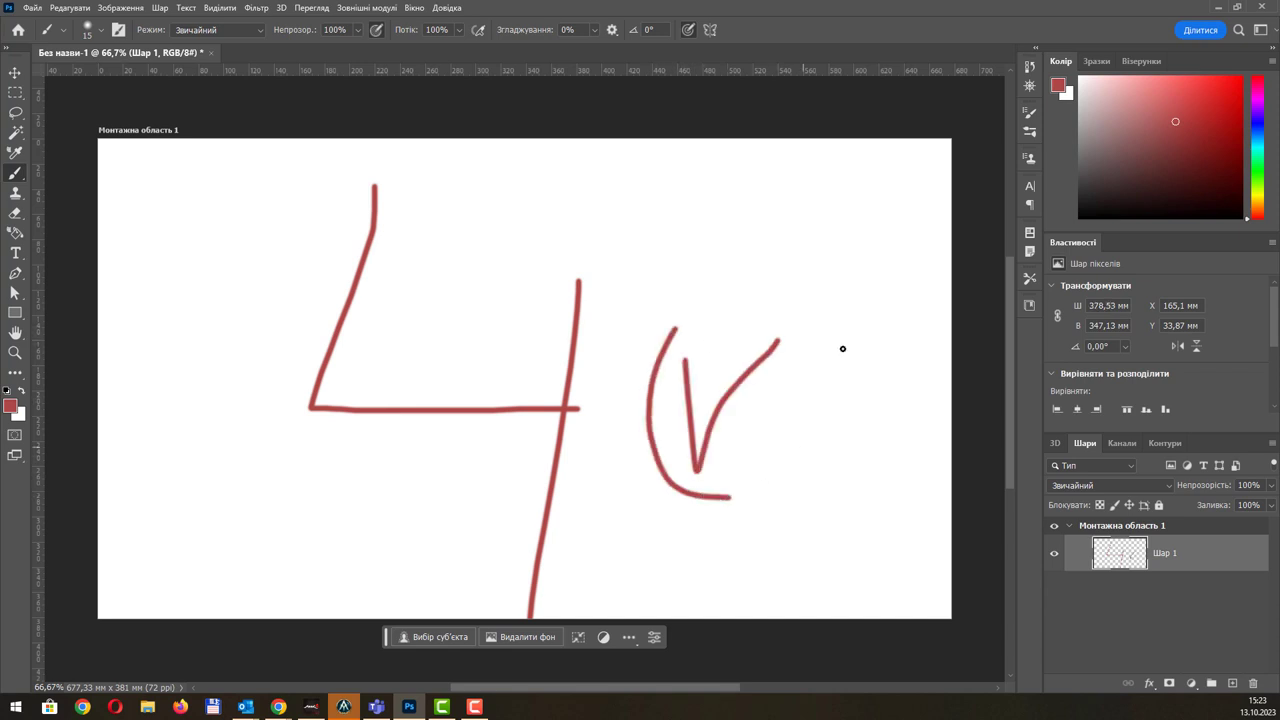
drag(724, 332, 735, 493)
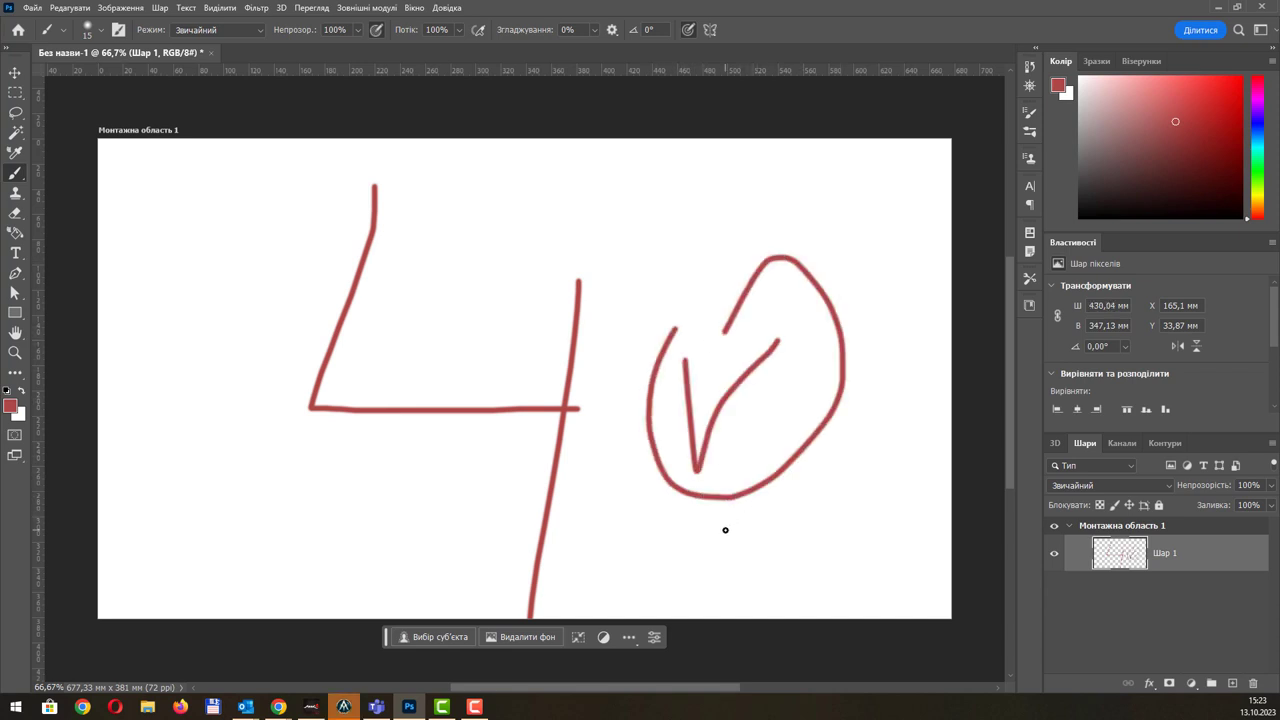
key(ctrl+z)
key(ctrl+z)
key(ctrl+z)
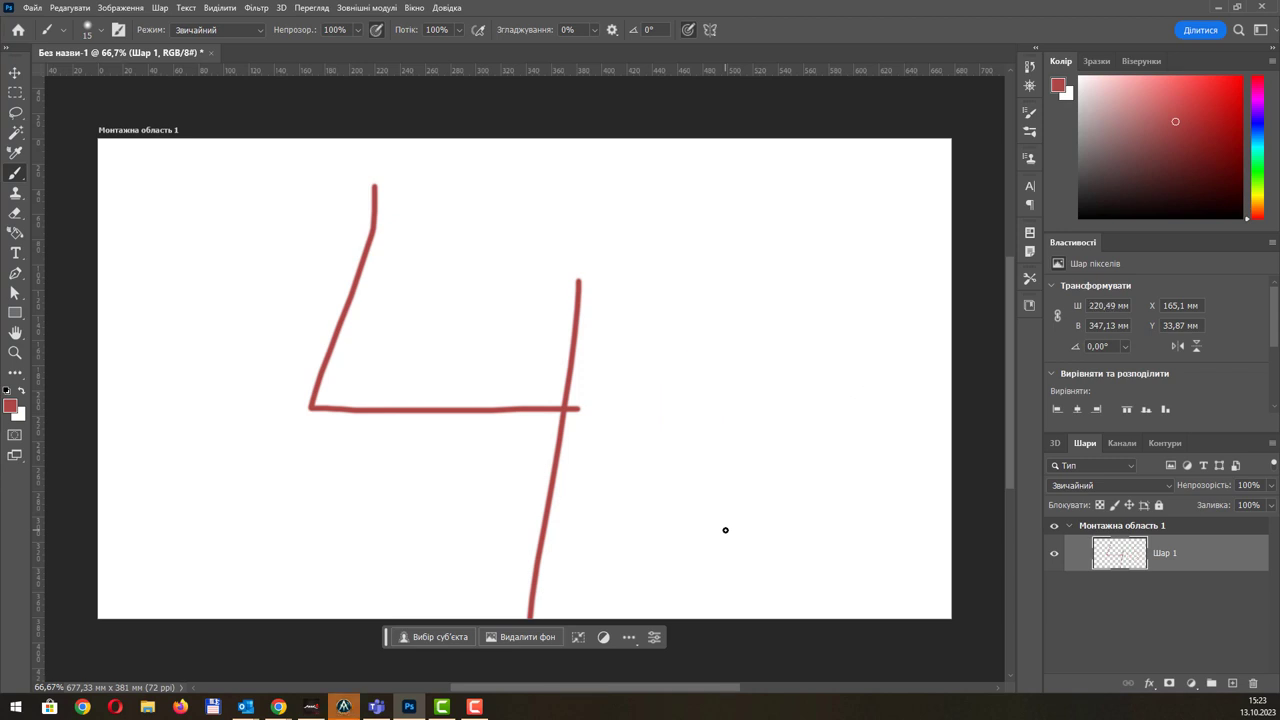
key(ctrl+z)
key(ctrl+z)
key(ctrl+z)
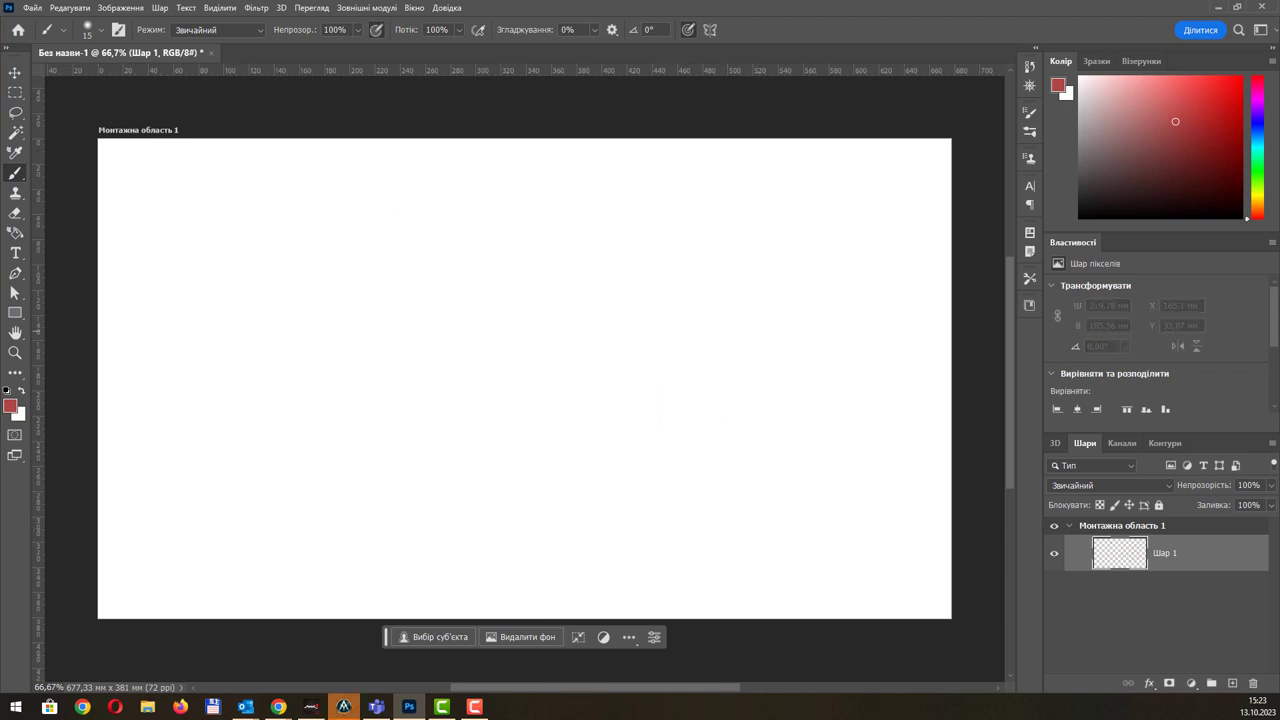
click(279, 706)
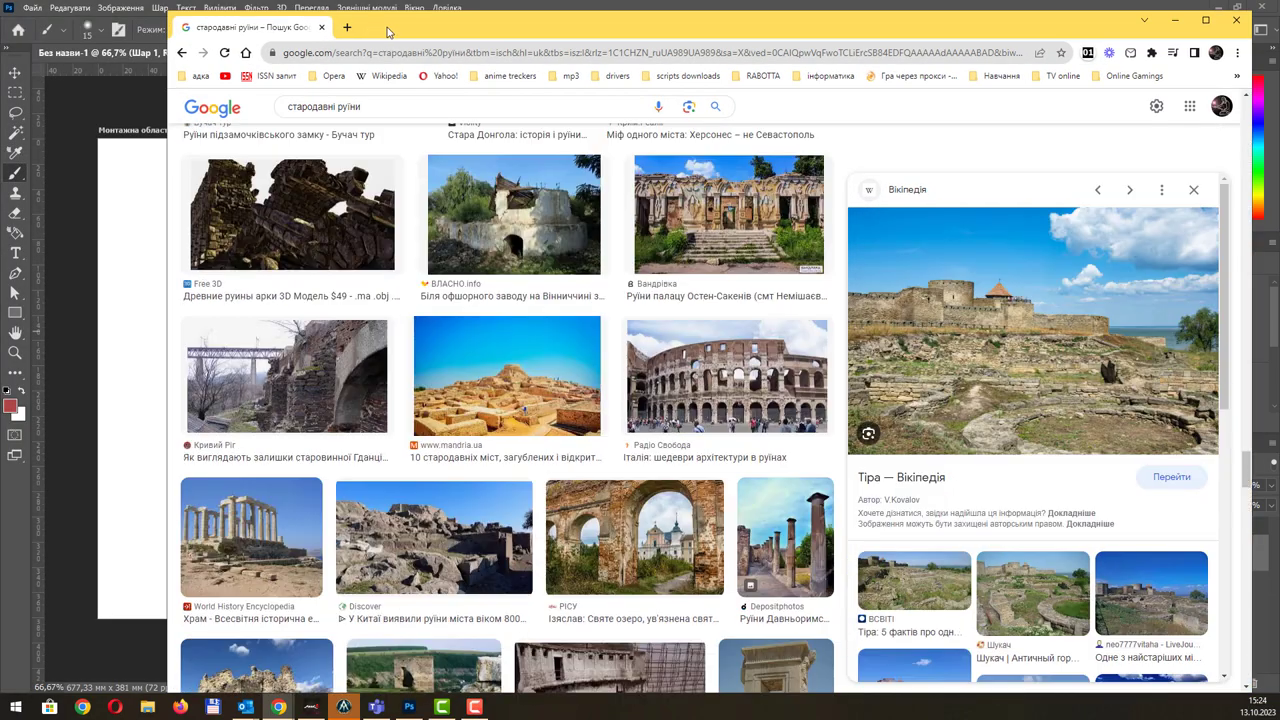
- Copy the large seaside fortress ruins photo from the Chrome image results
double_click(392, 28)
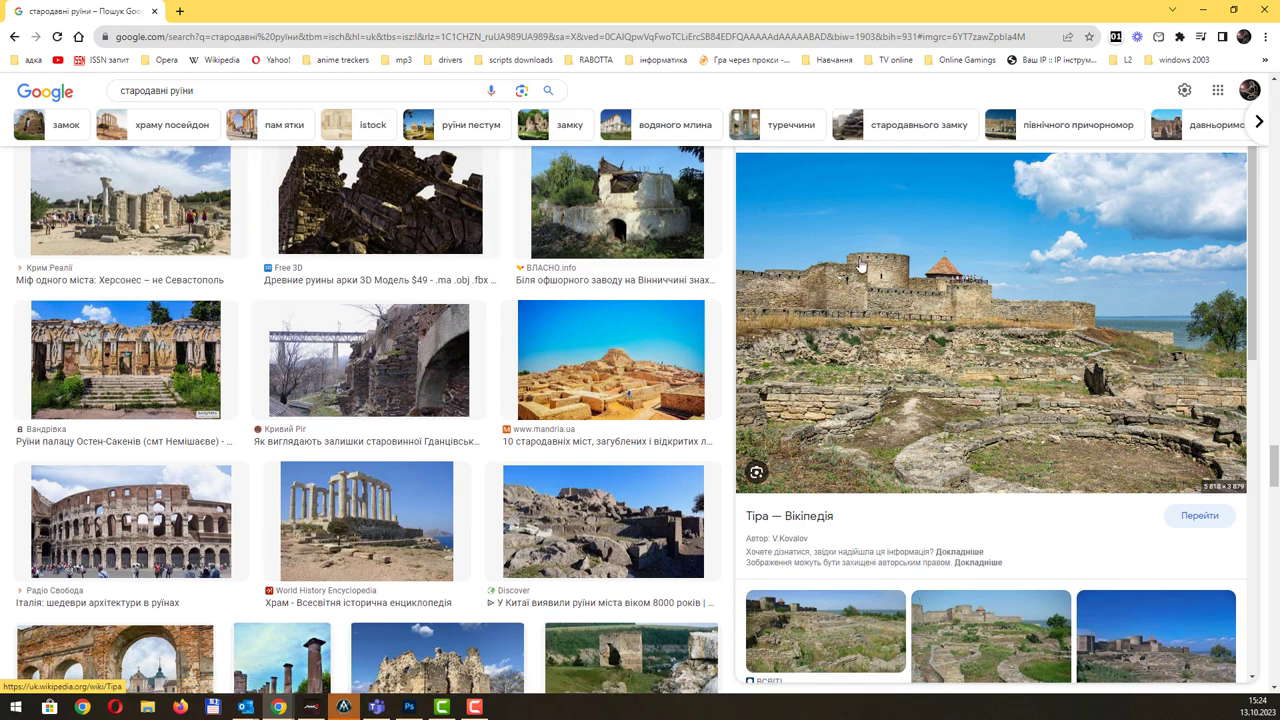
right_click(860, 265)
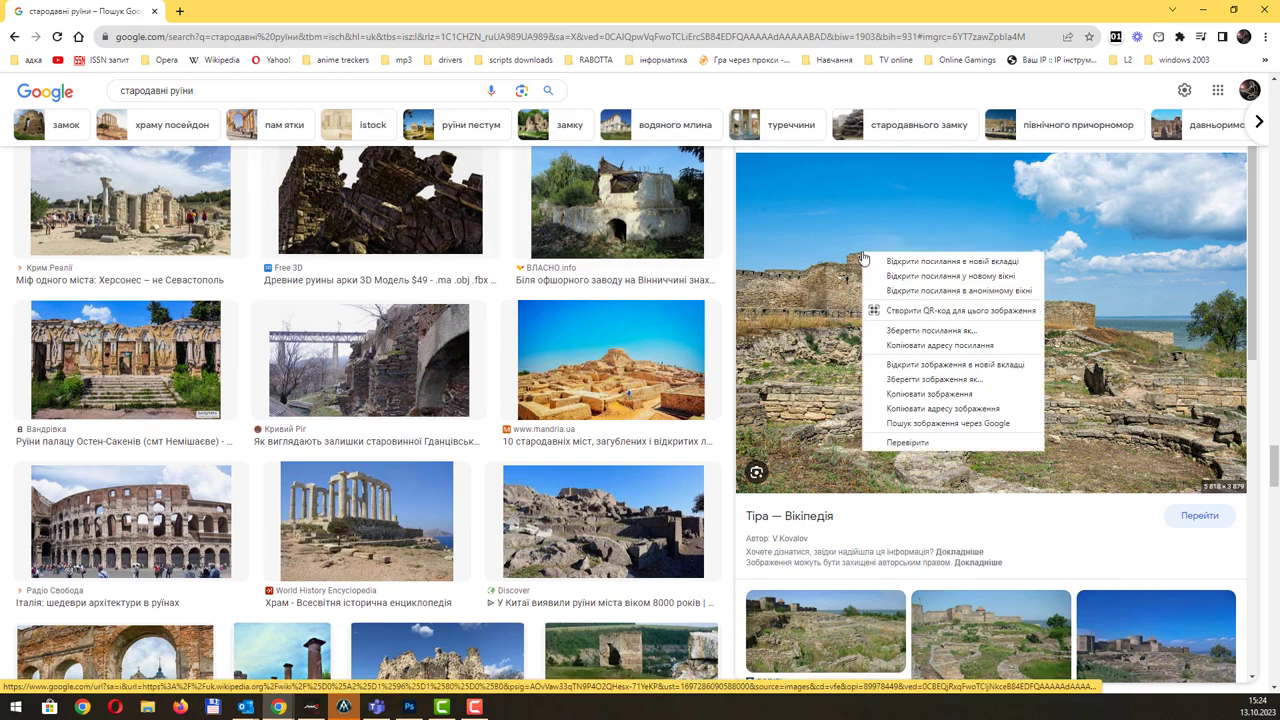
click(912, 395)
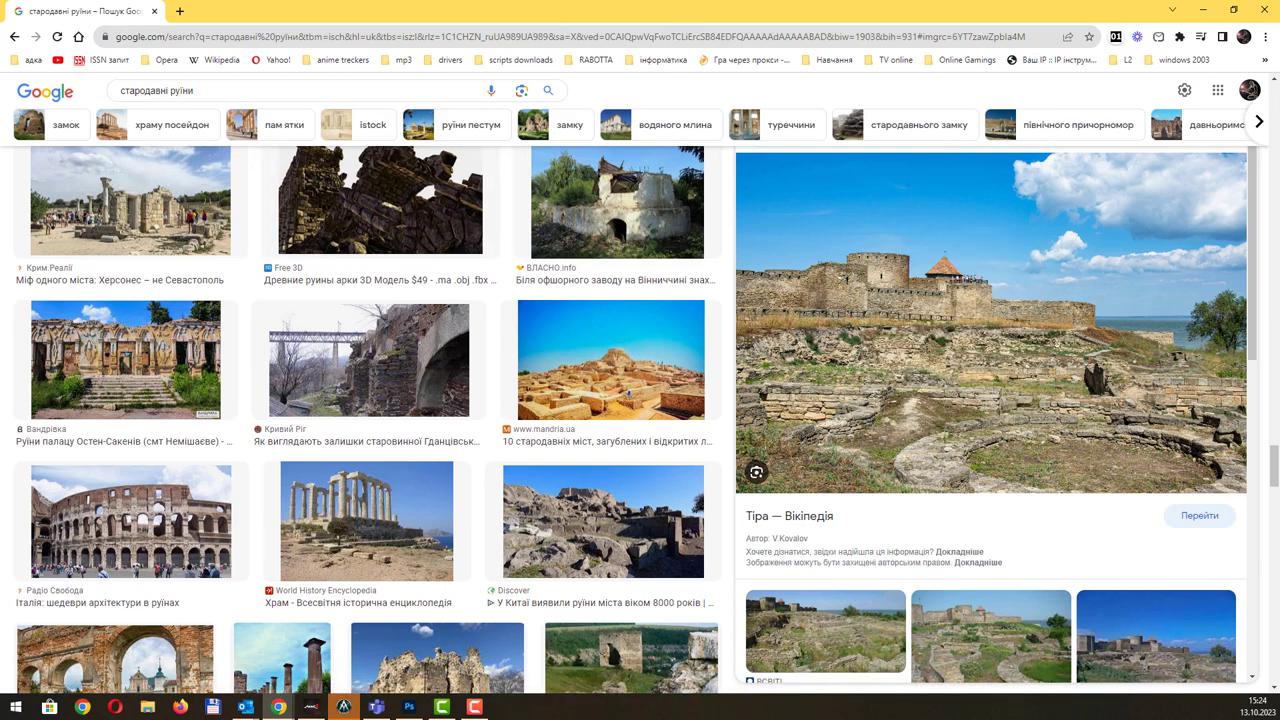
- Paste the fortress photo onto the artboard and scale it down to about 29%
key(super+Down)
key(super+Down)
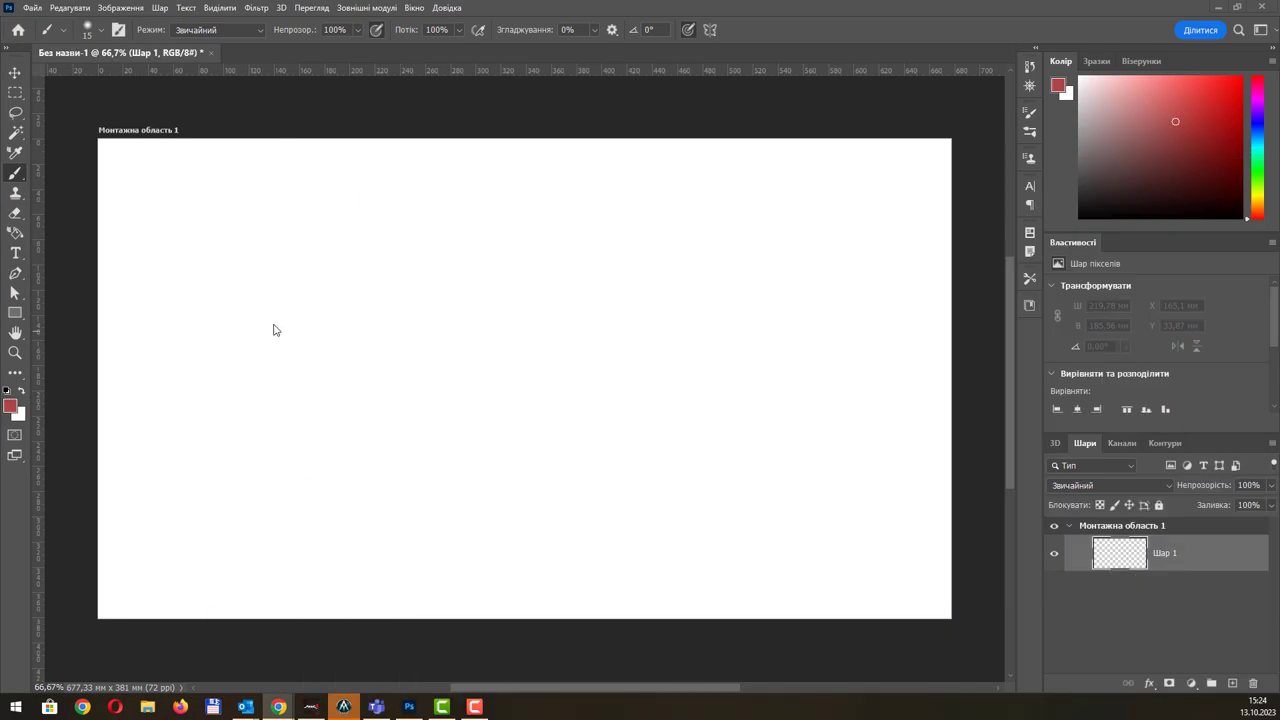
key(ctrl+v)
scroll(378, 308, down, 3)
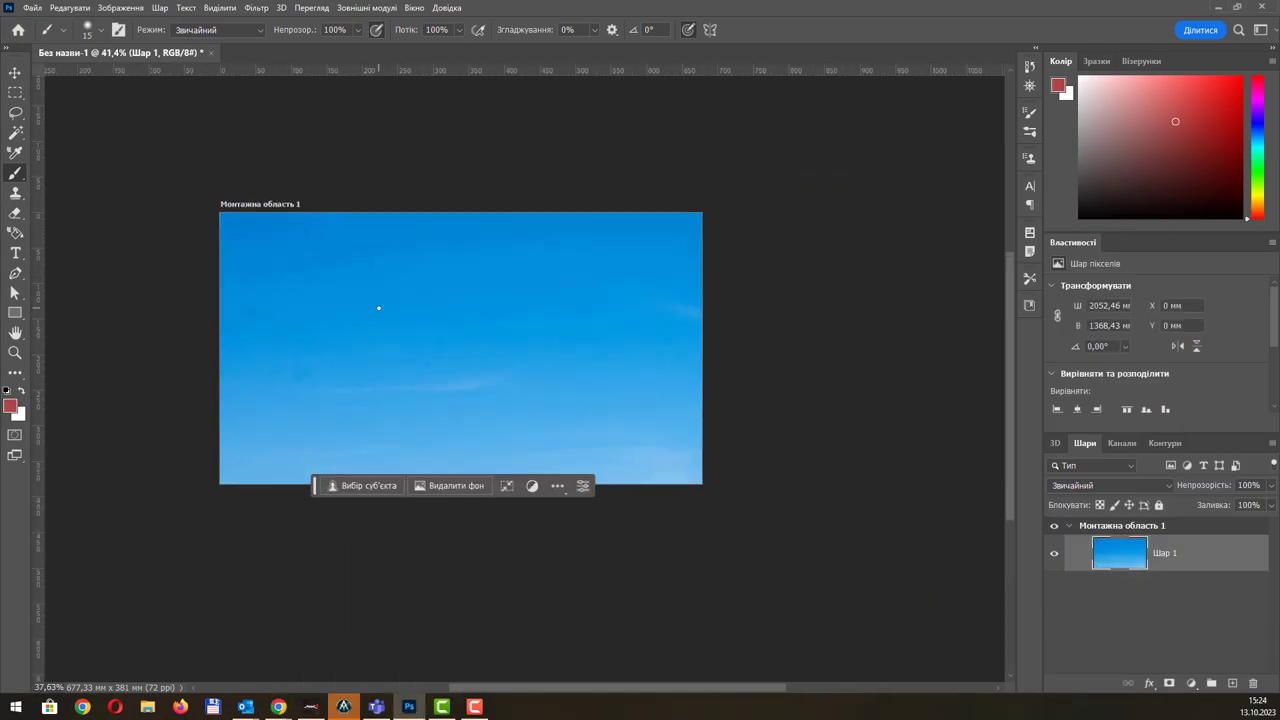
scroll(378, 308, down, 3)
scroll(378, 308, down, 2)
key(ctrl+t)
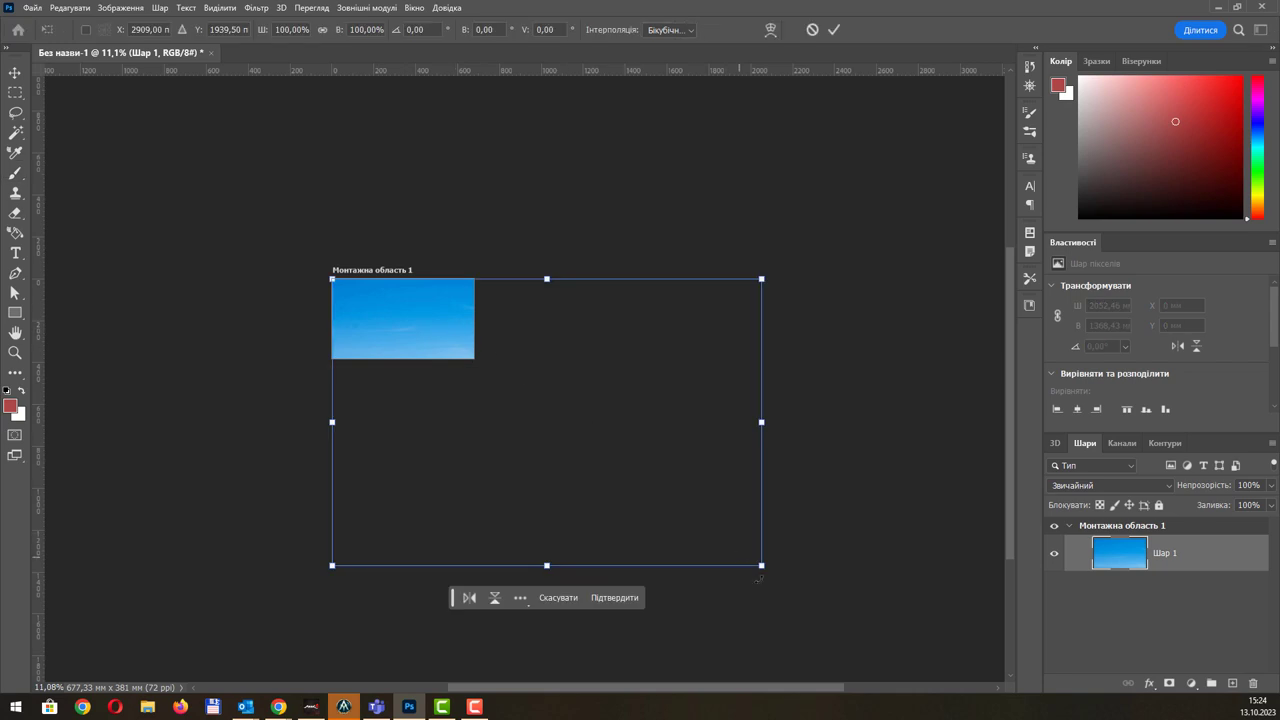
drag(761, 566, 467, 351)
scroll(416, 309, up, 2)
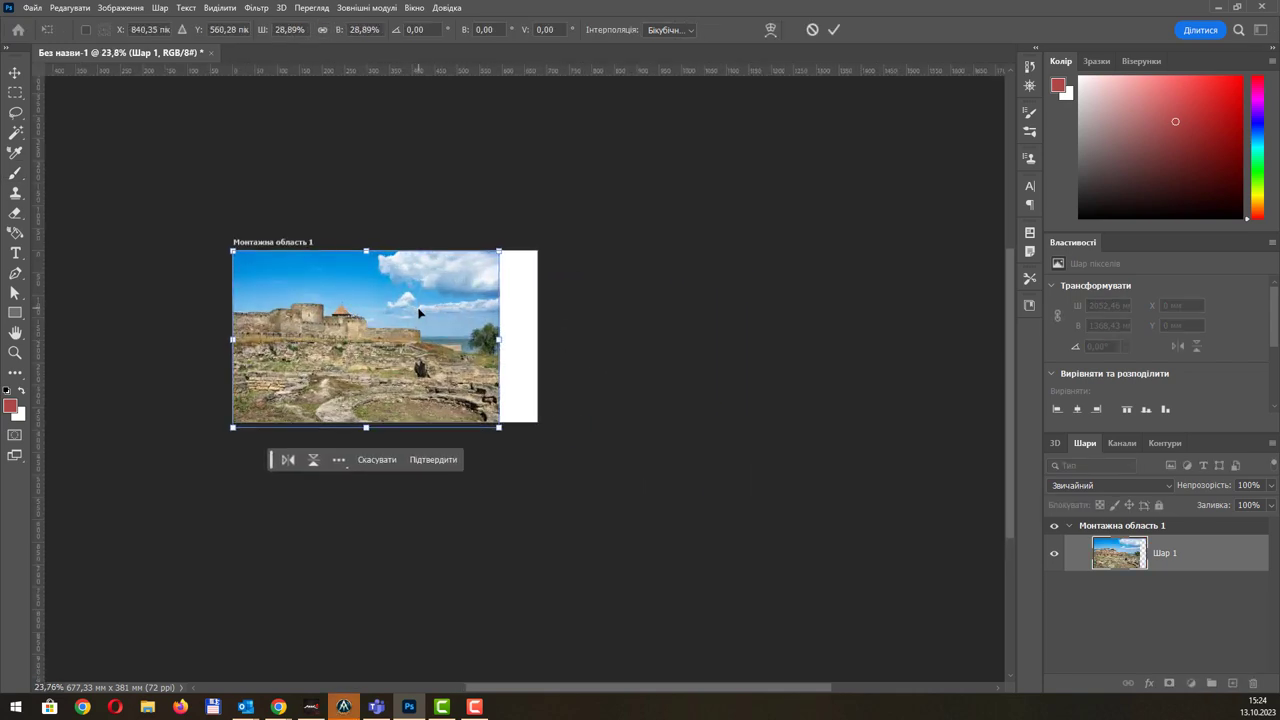
scroll(416, 309, up, 3)
drag(357, 256, 508, 264)
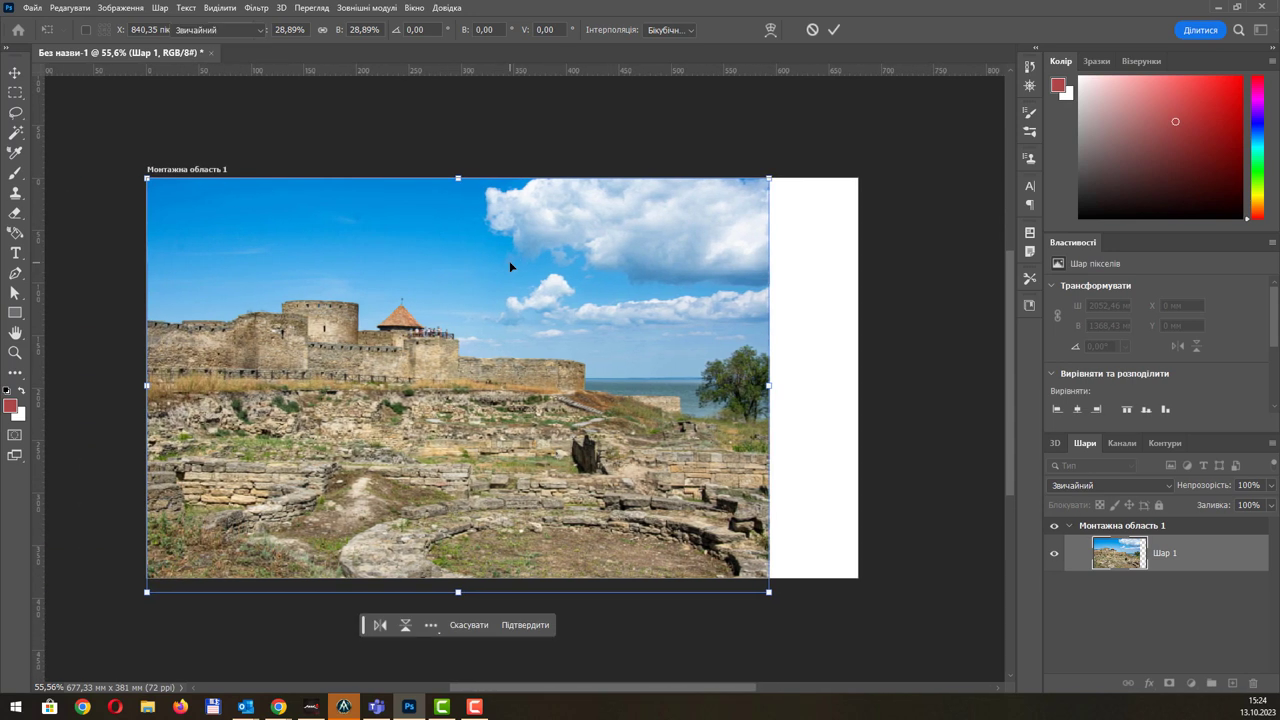
key(Return)
key(b)
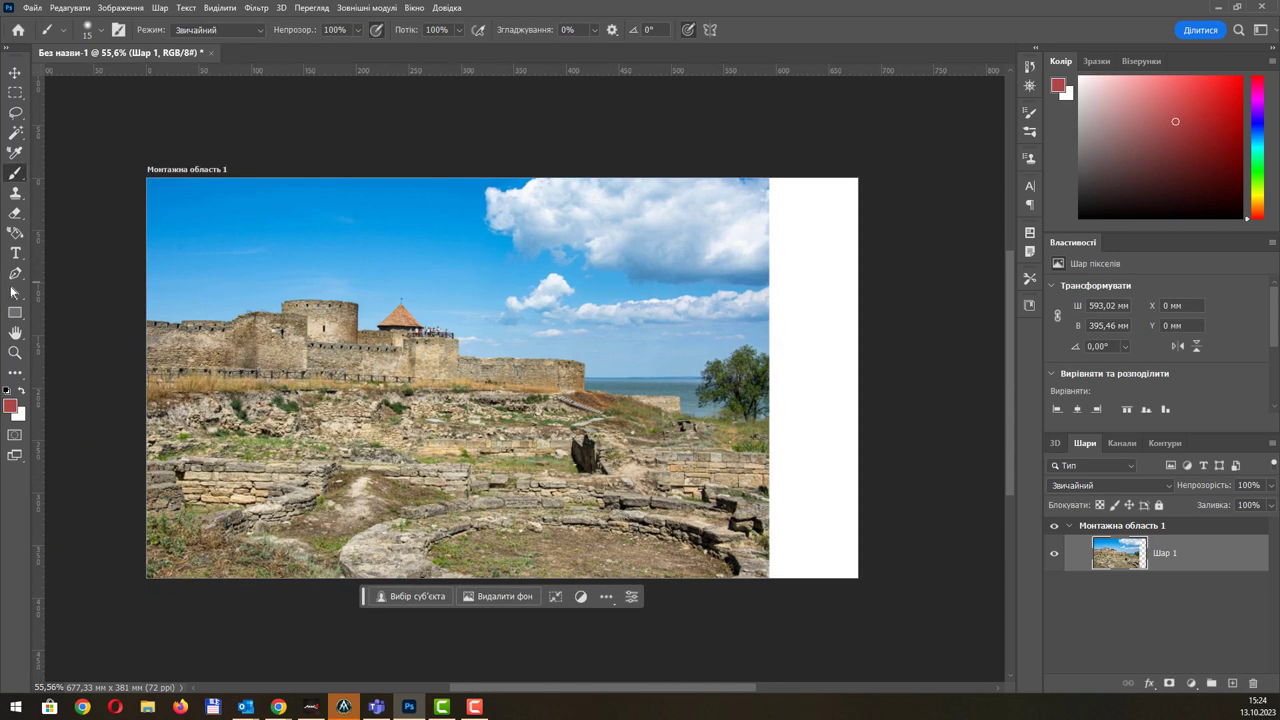
- Copy the Shypit waterfall photo from Chrome and paste it into Photoshop as a new layer
key(alt+Tab)
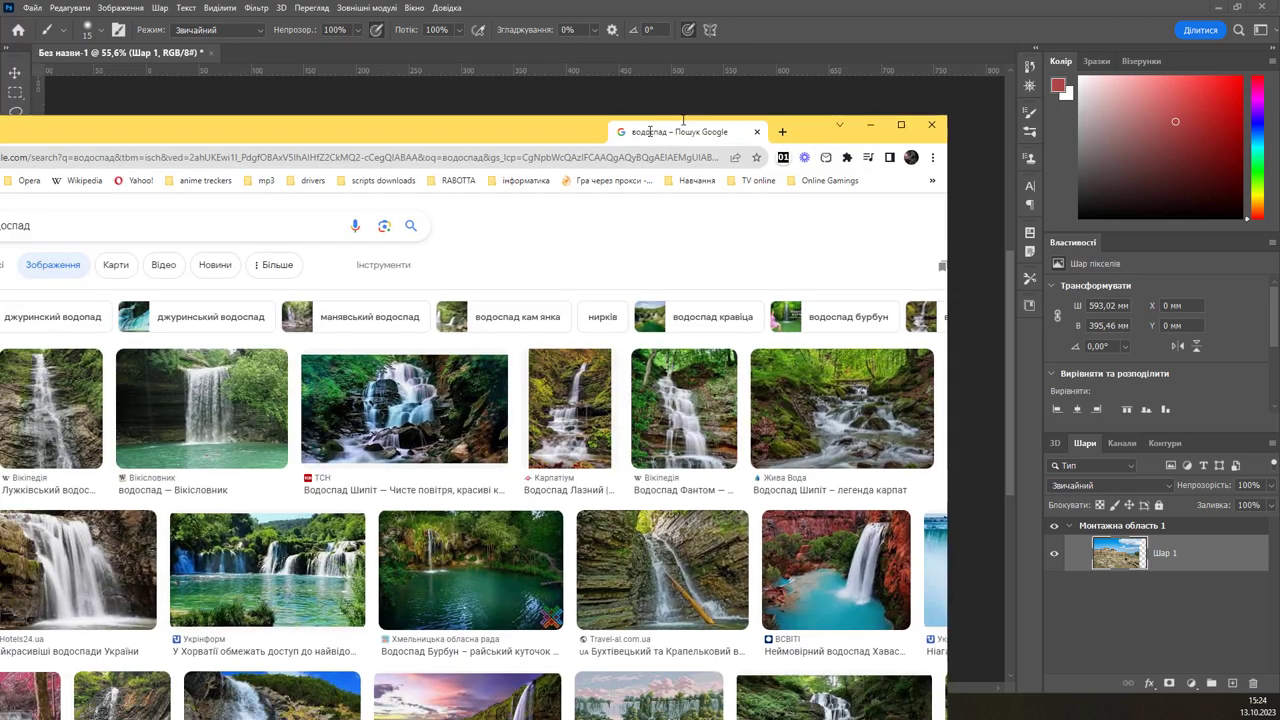
double_click(779, 93)
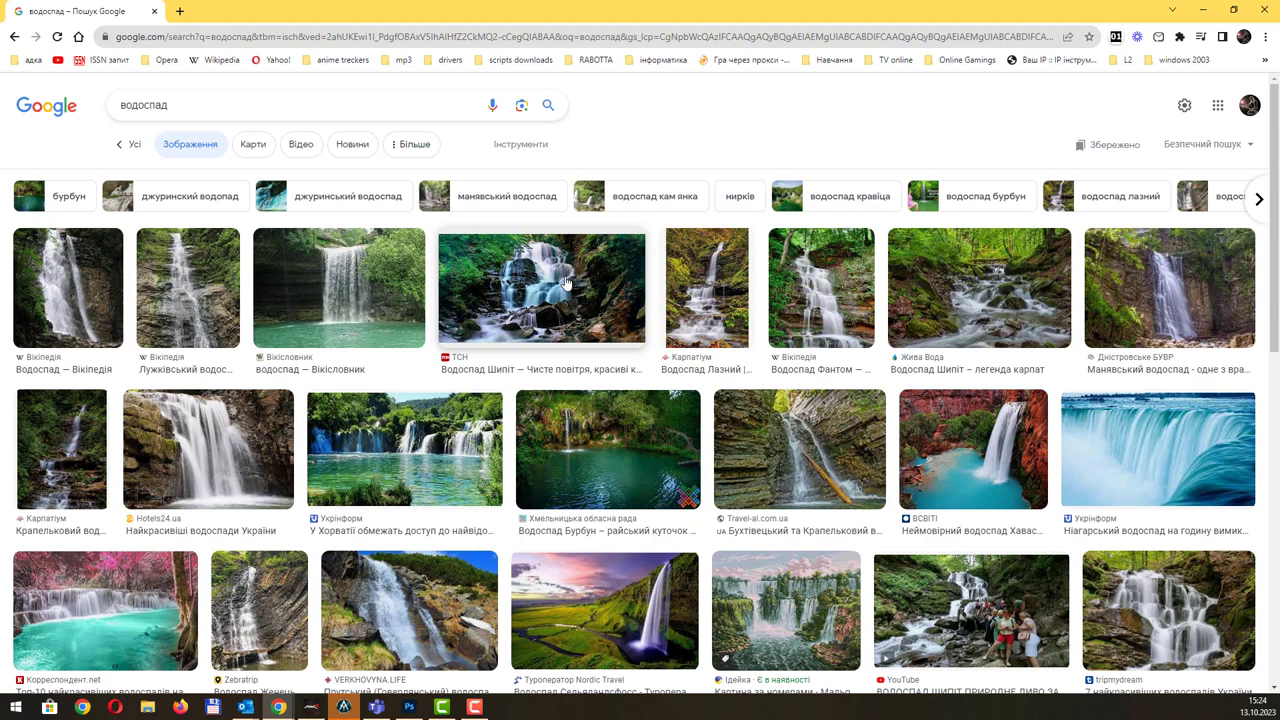
click(566, 283)
right_click(986, 246)
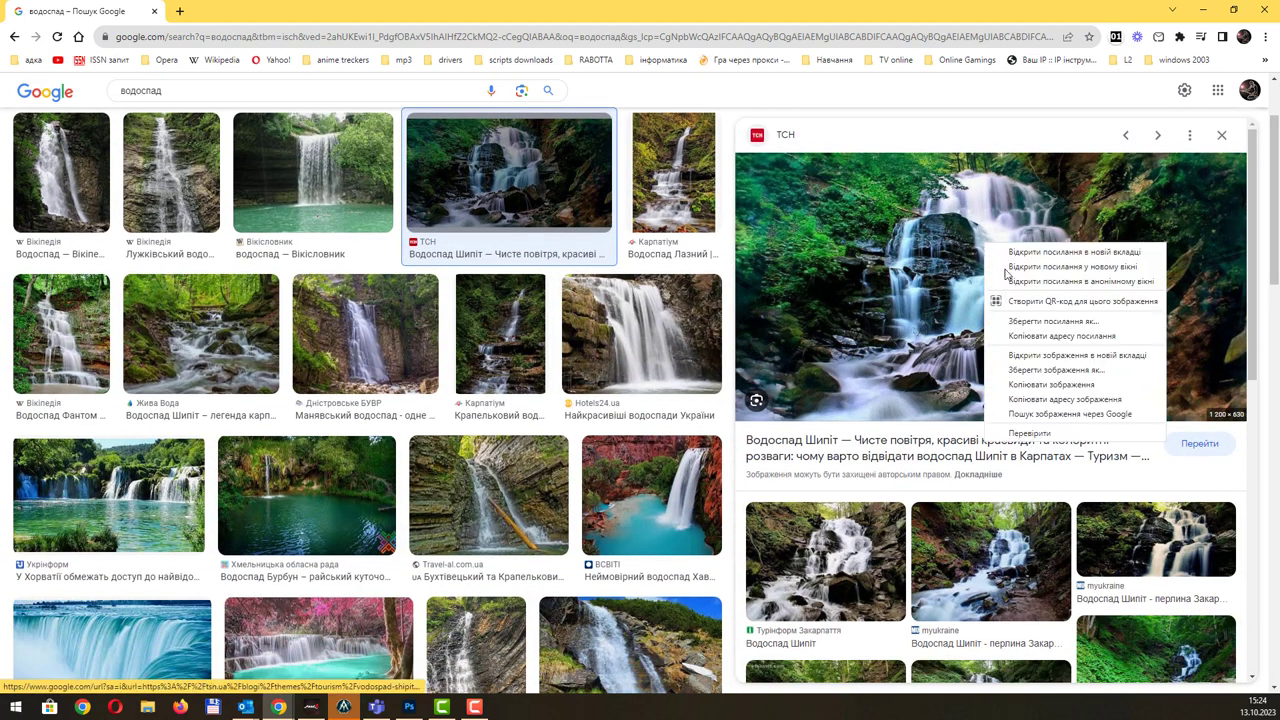
click(1048, 384)
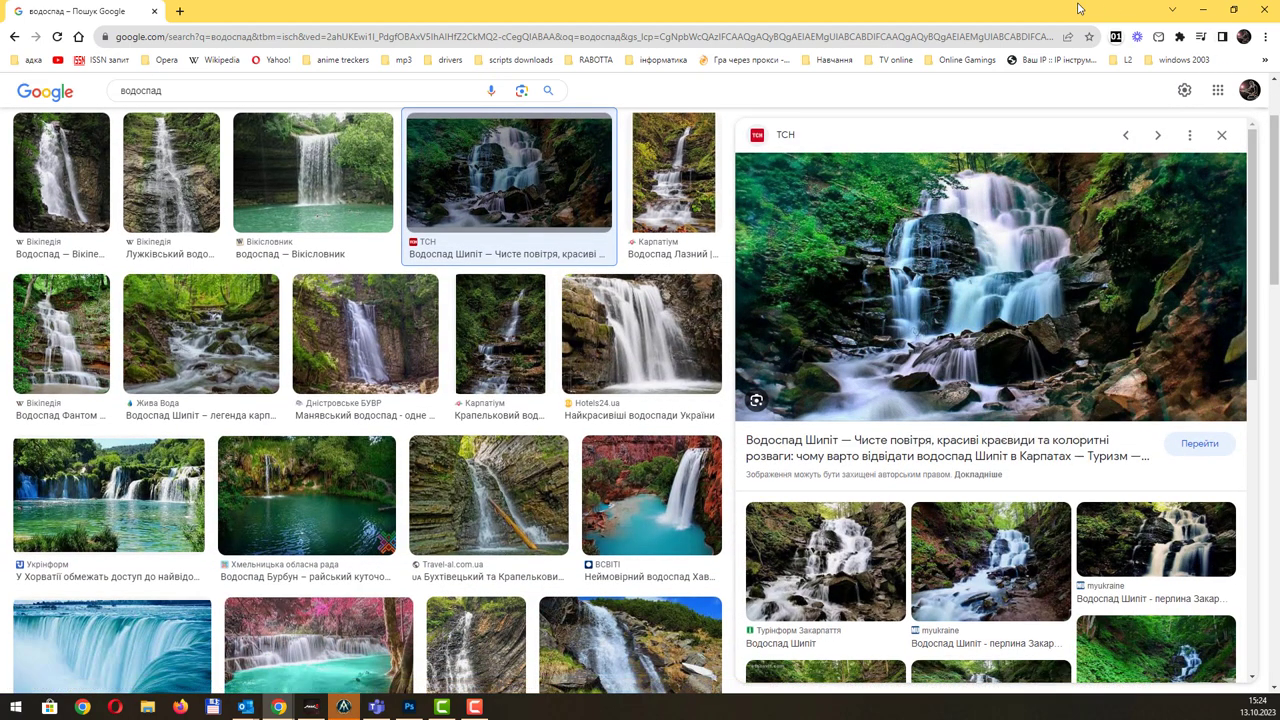
click(1203, 9)
key(ctrl+v)
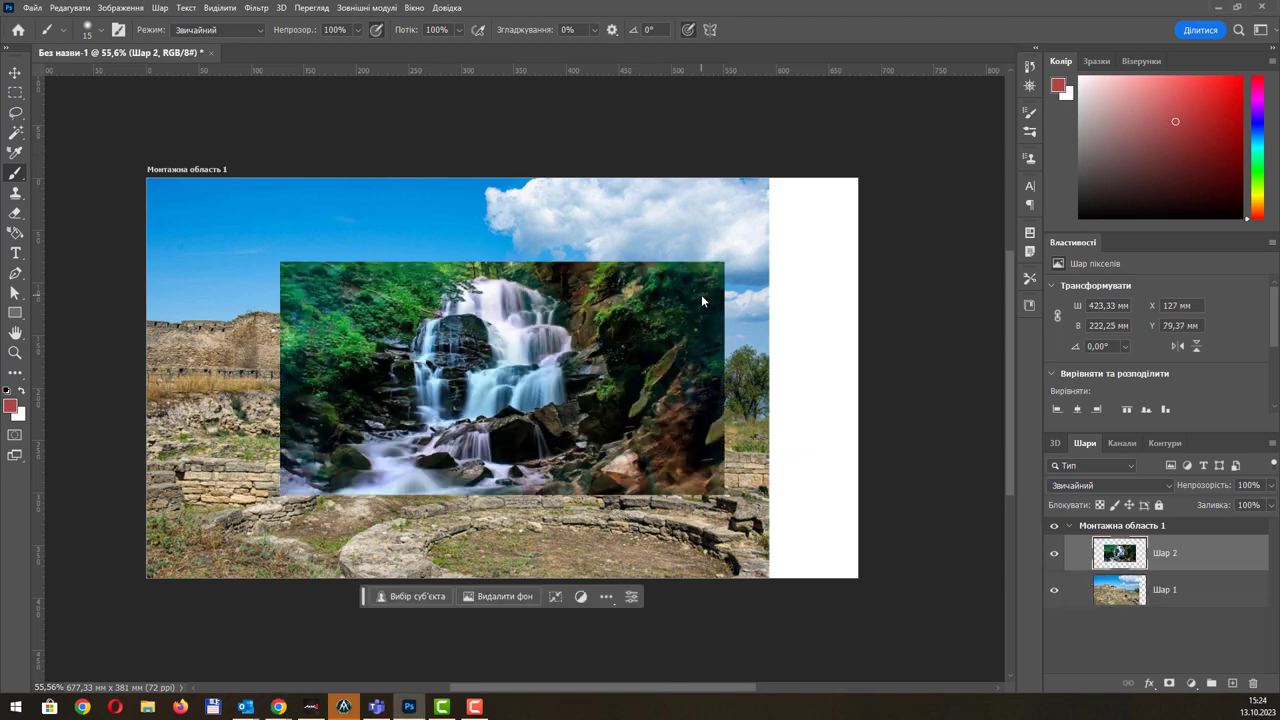
- Scale the waterfall layer to about 134% and move it up to the artboard's top edge
key(ctrl+t)
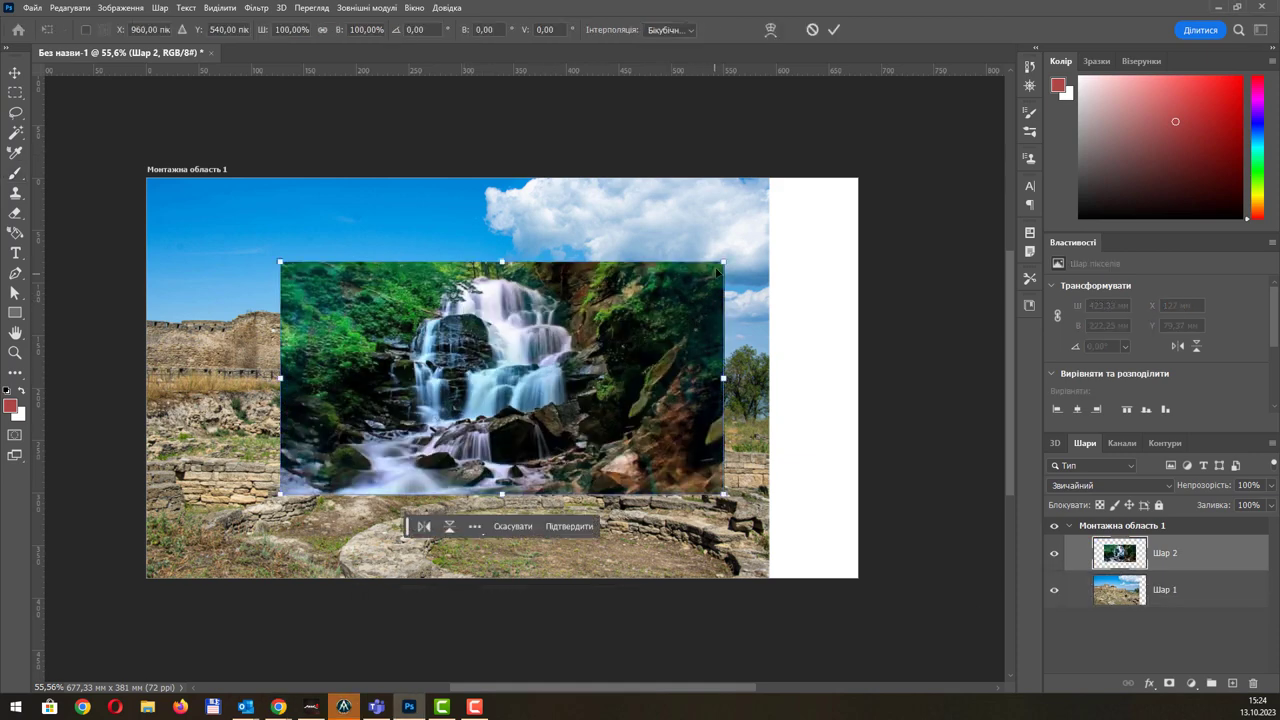
drag(730, 256, 875, 182)
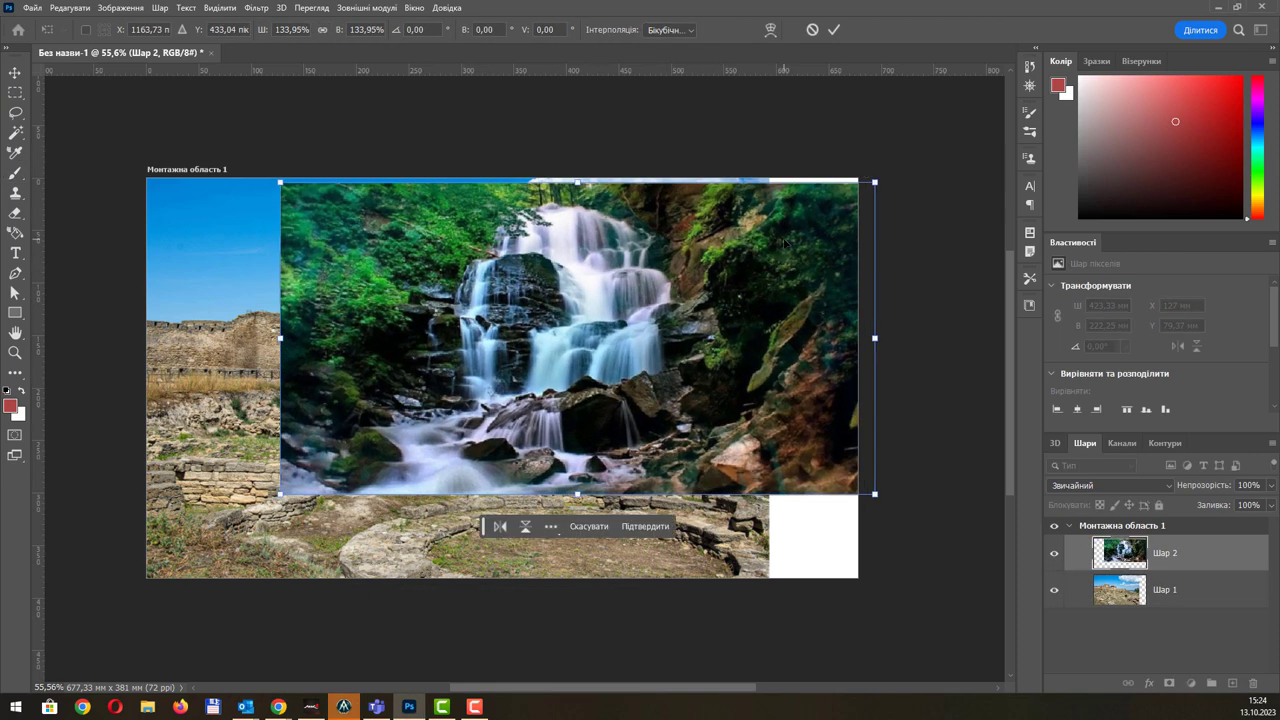
mouse_move(786, 244)
mouse_down()
mouse_move(758, 240)
mouse_move(786, 240)
mouse_up()
key(Return)
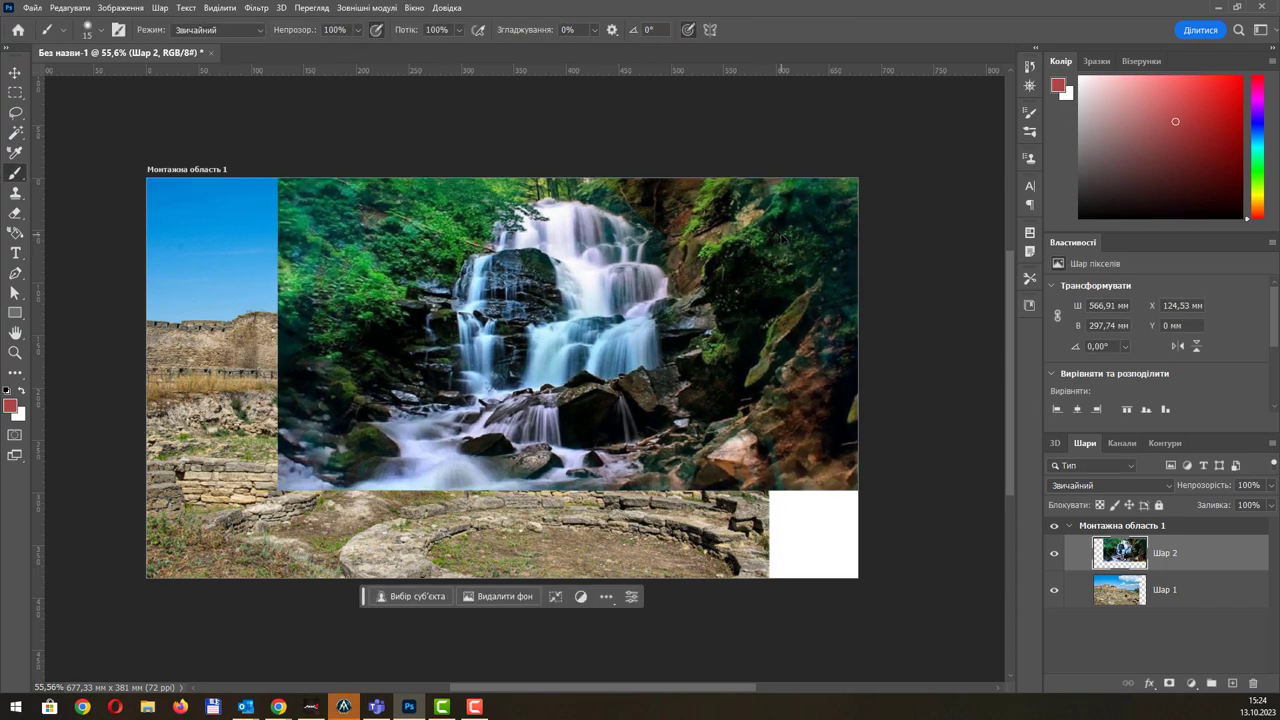
- Search Google Images for 'устеля', limited to large images
click(278, 707)
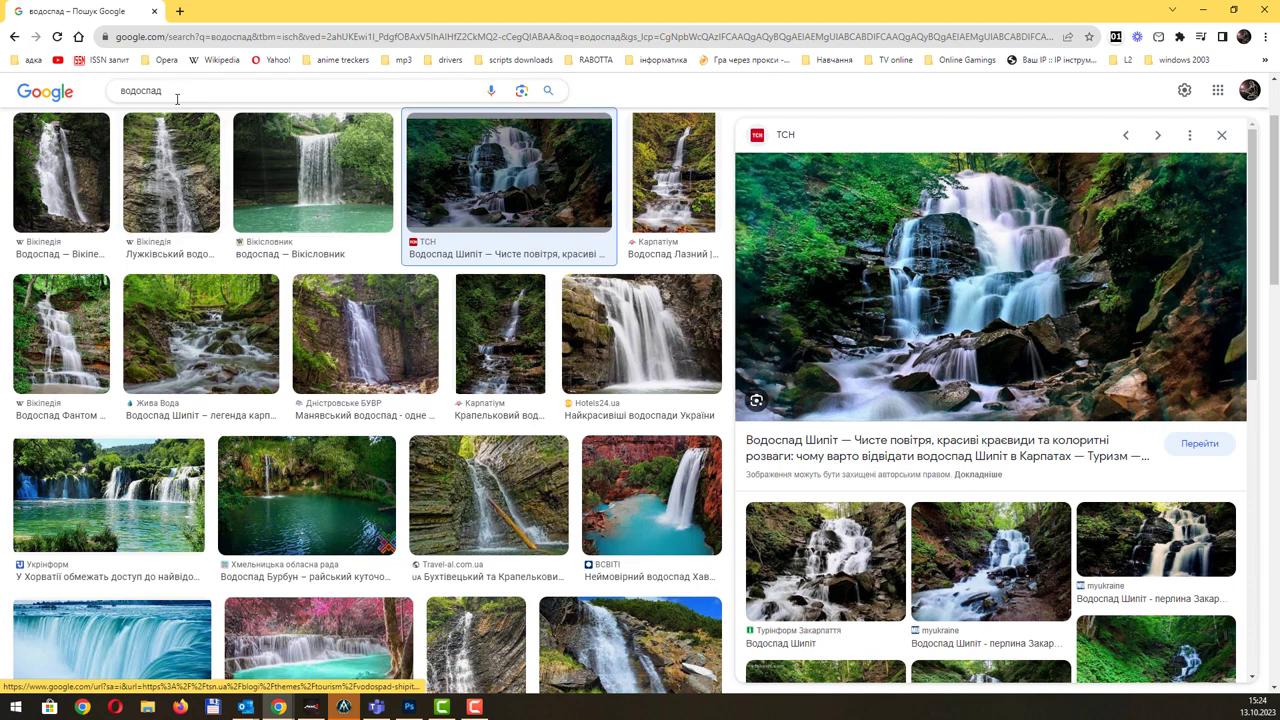
click(177, 91)
drag(162, 90, 50, 65)
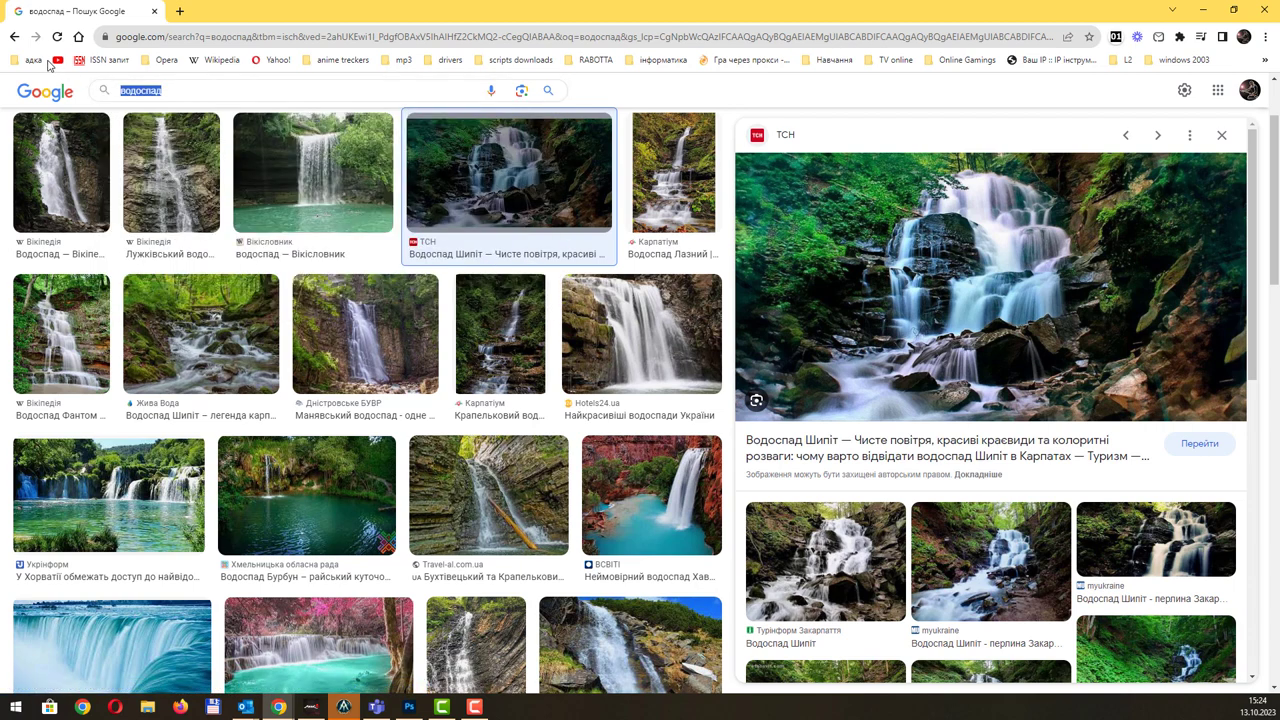
text(густ)
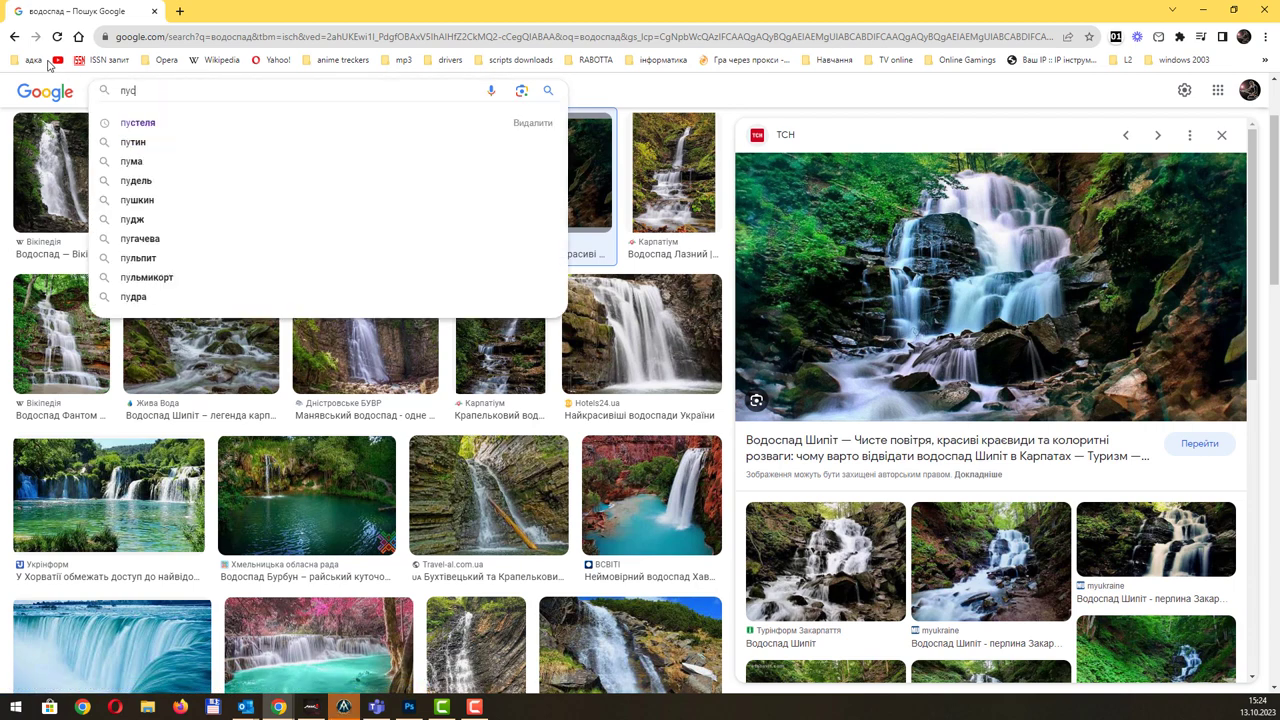
text(еля)
key(Return)
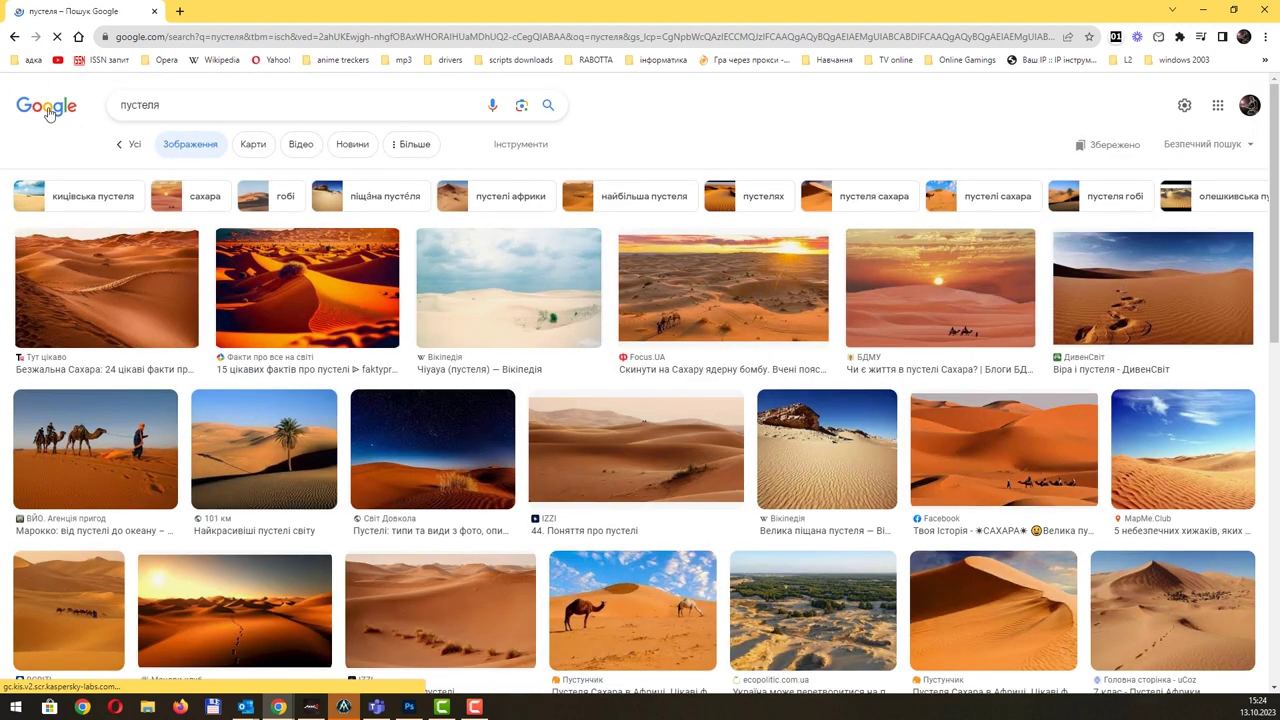
click(518, 144)
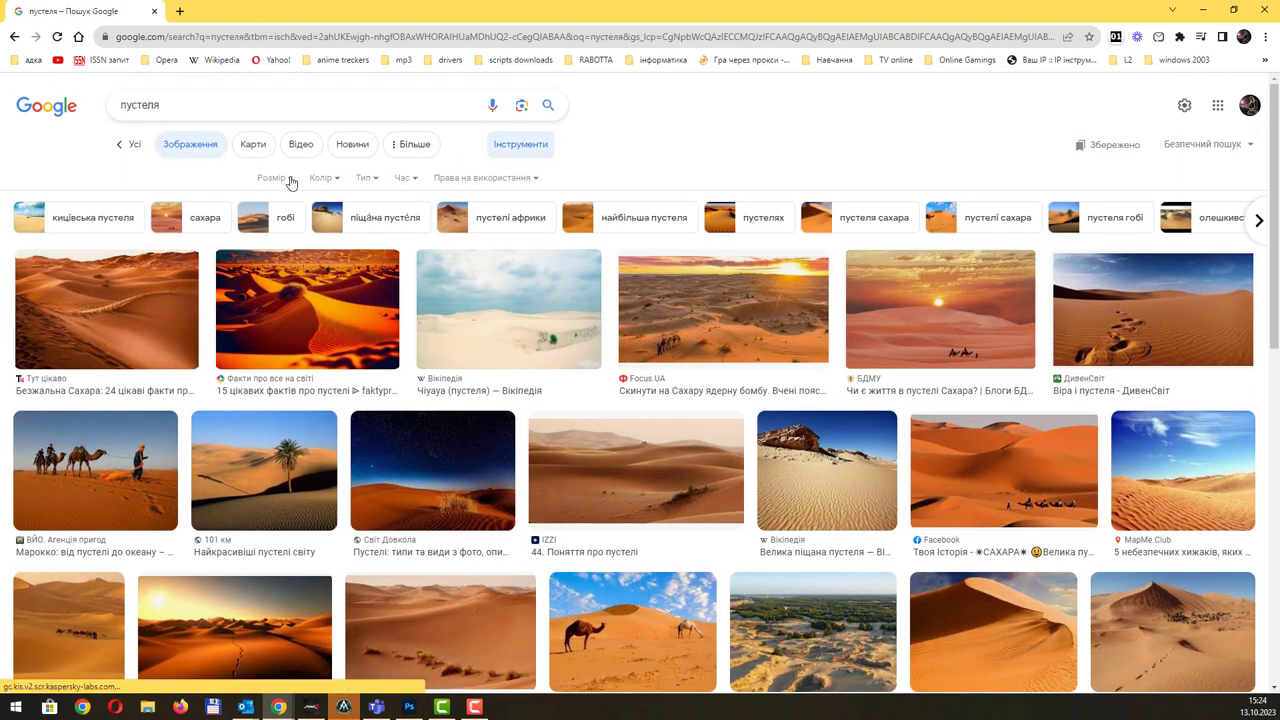
click(285, 177)
click(268, 222)
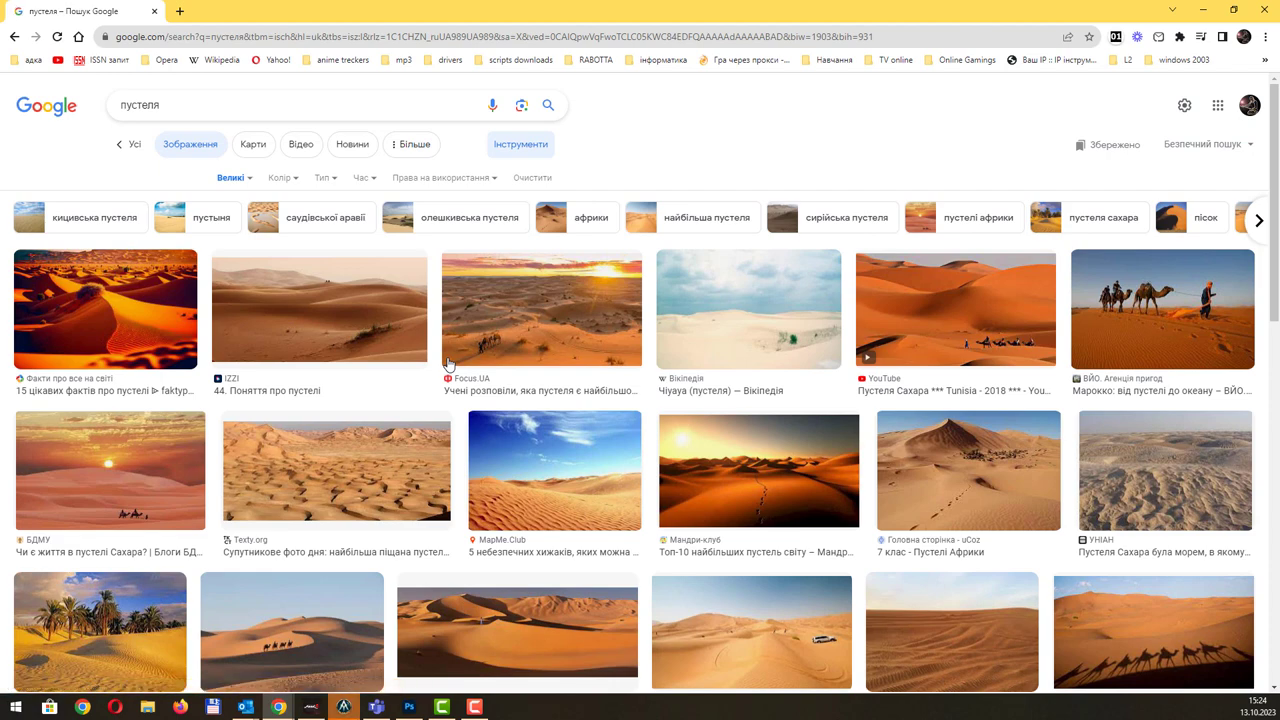
scroll(447, 363, down, 3)
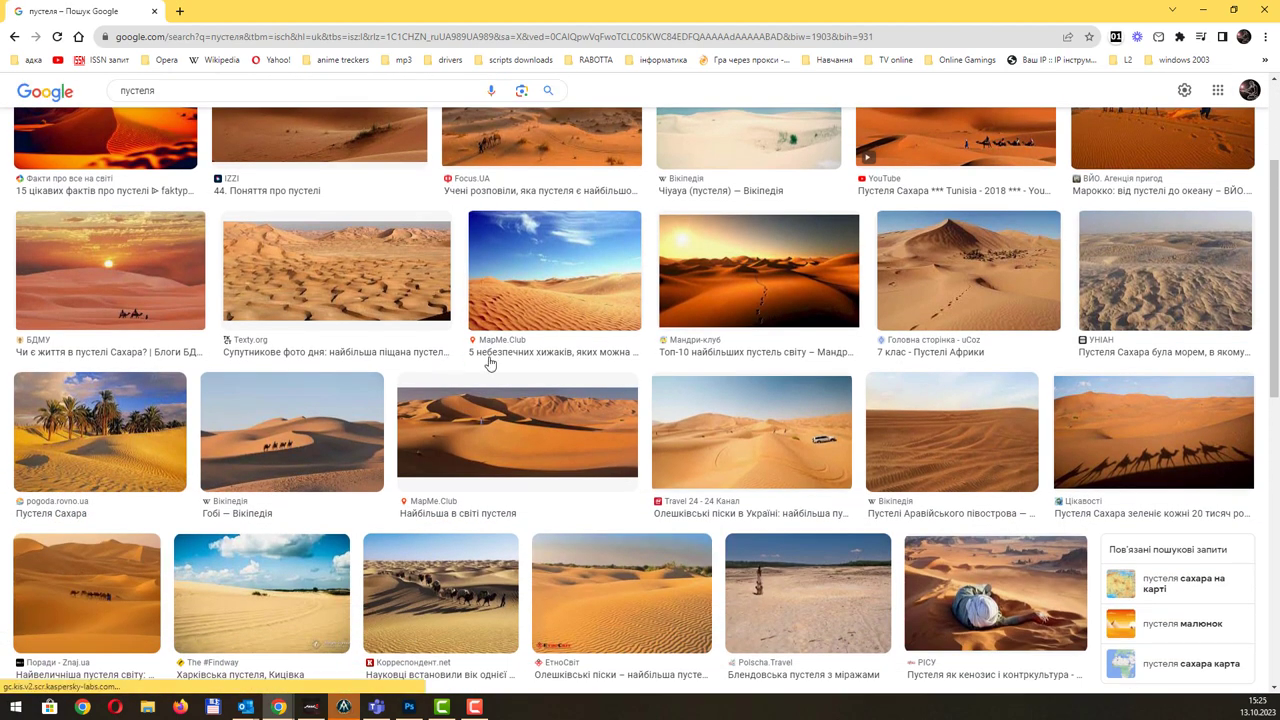
- Copy the tall dune with palm oasis photo and minimize Chrome
click(960, 284)
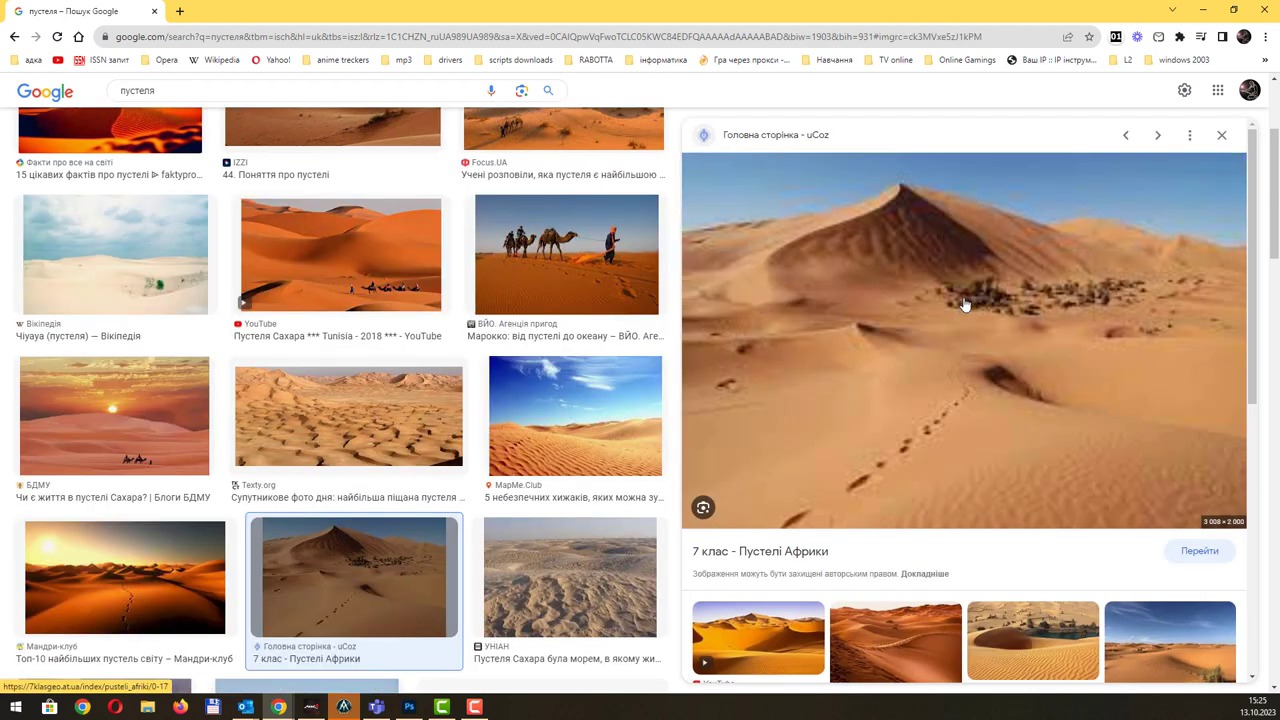
right_click(917, 253)
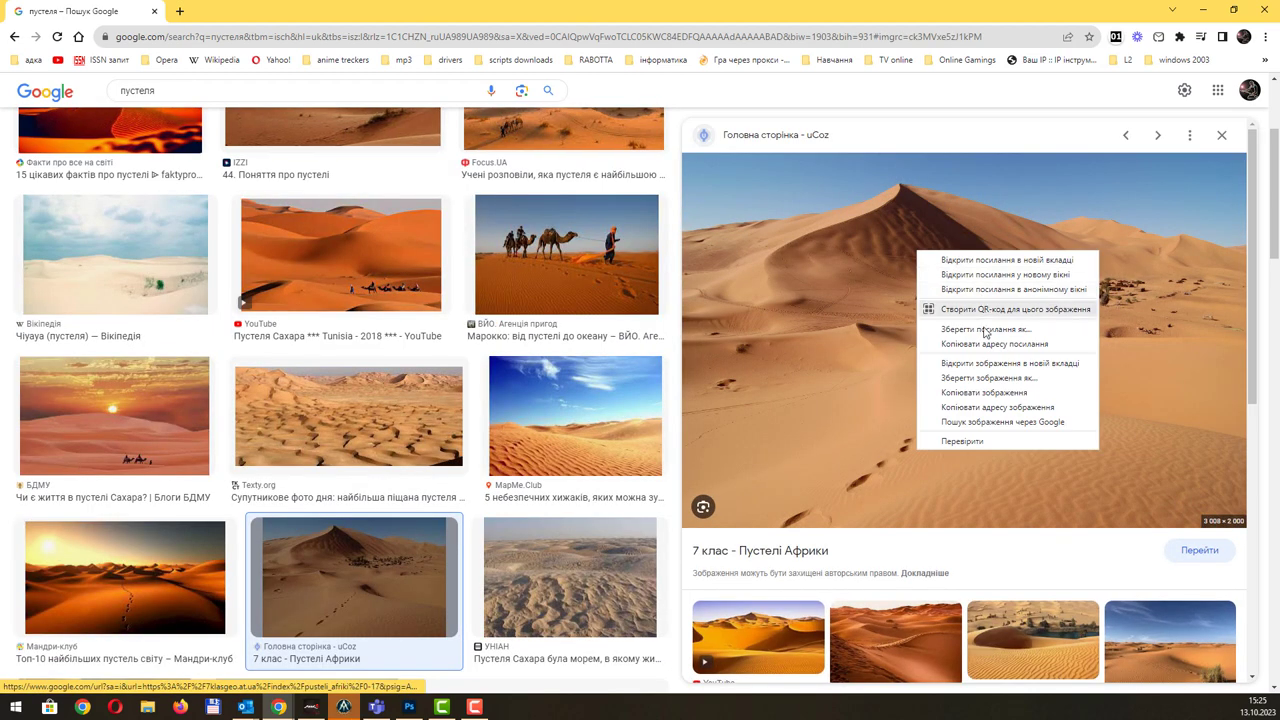
click(978, 378)
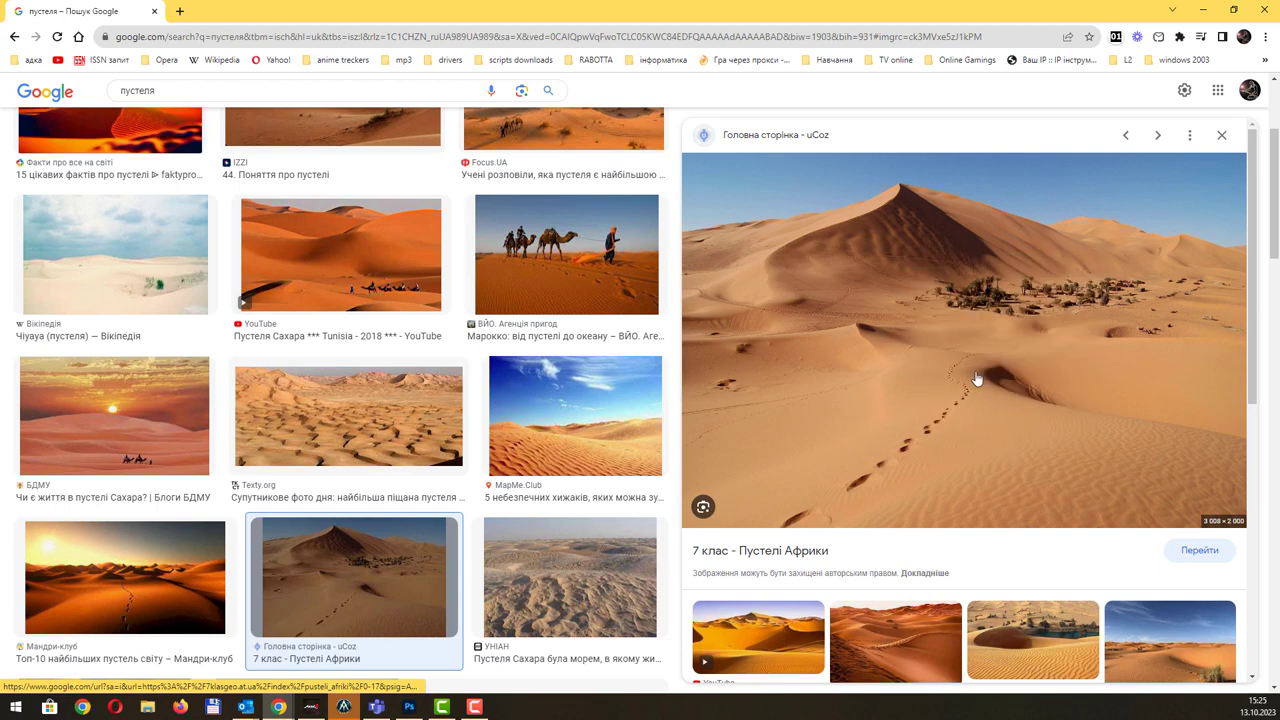
click(1172, 9)
- Paste the desert dune photo as a new layer and scale it to about 65% to fill the artboard
key(ctrl+v)
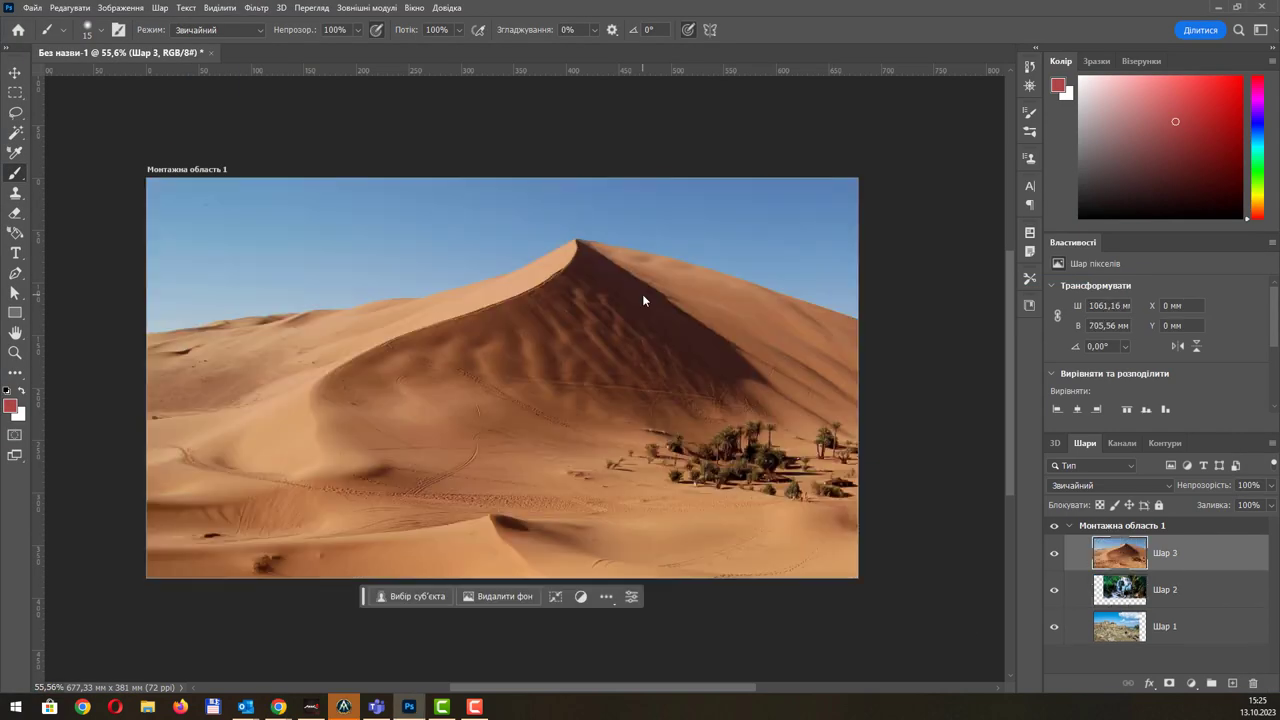
key(ctrl+t)
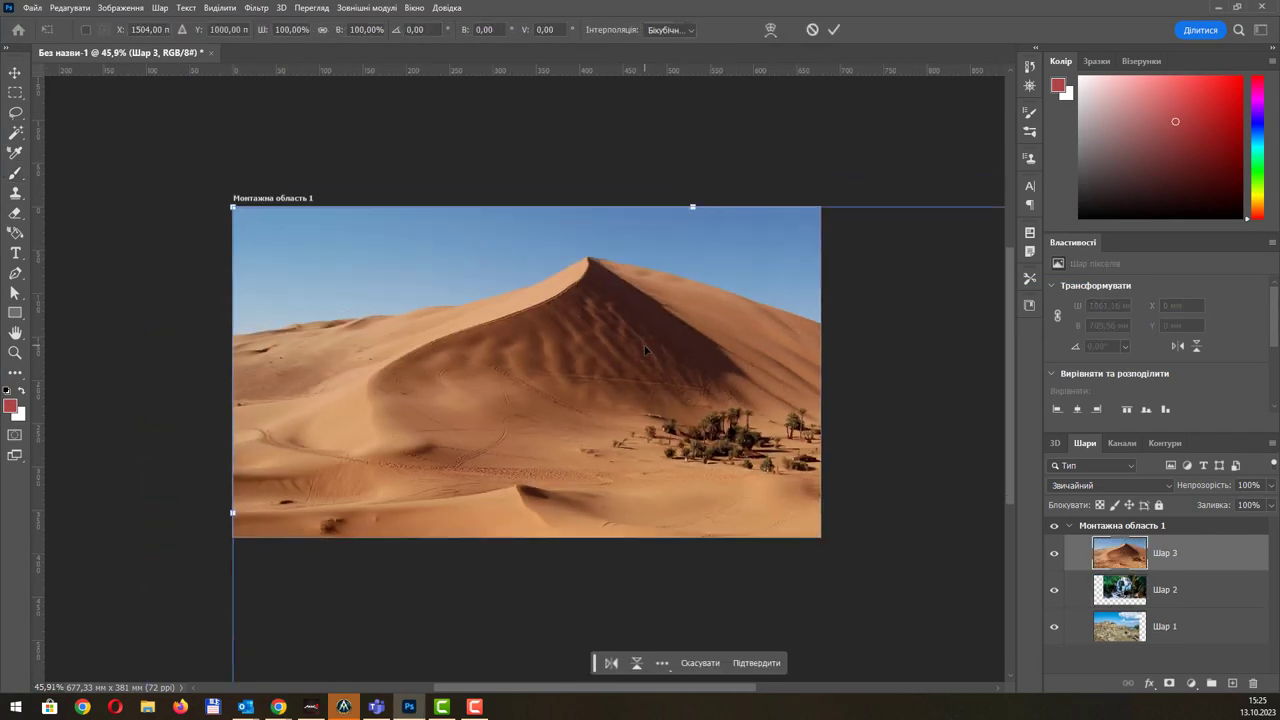
scroll(575, 365, down, 5)
drag(814, 558, 680, 468)
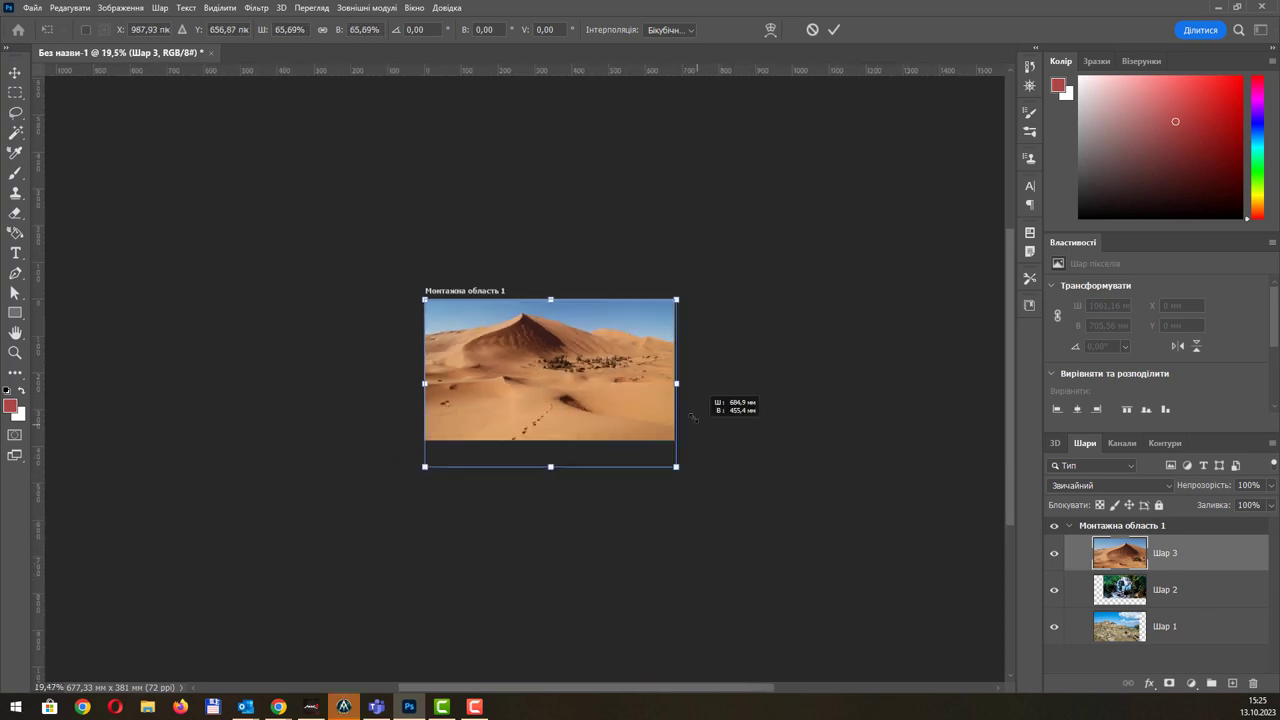
drag(711, 418, 706, 414)
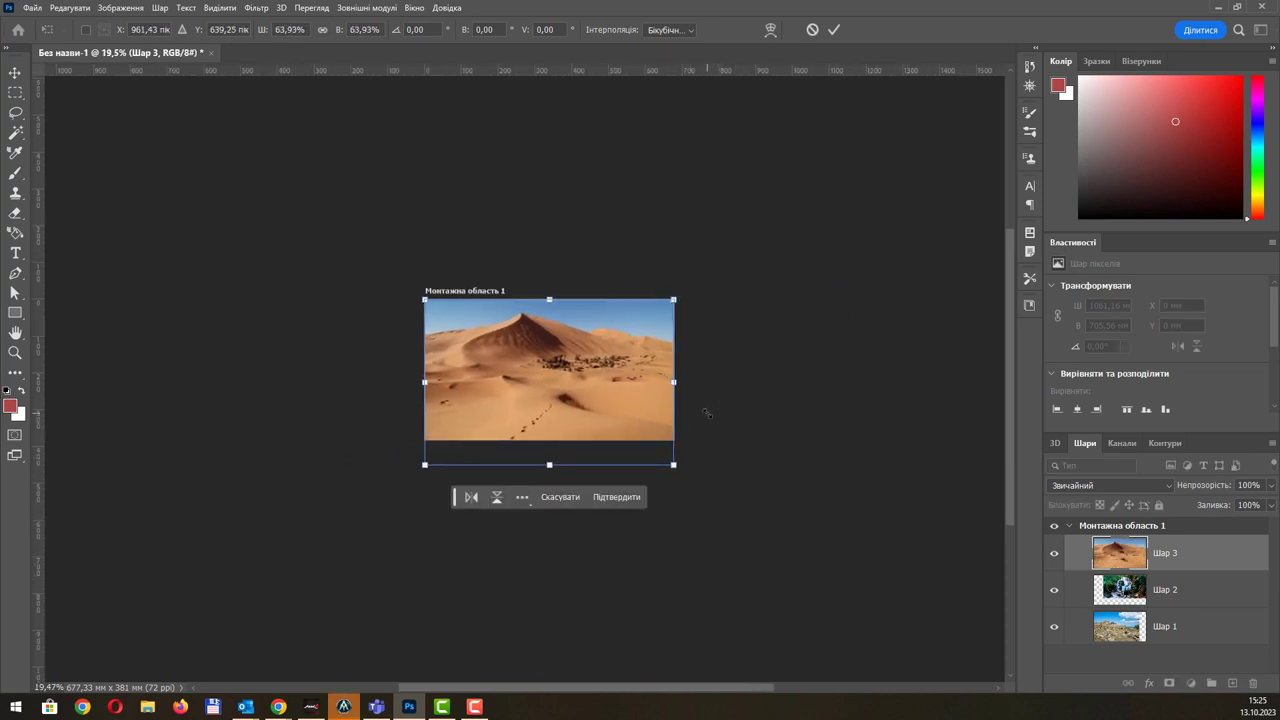
drag(671, 462, 678, 468)
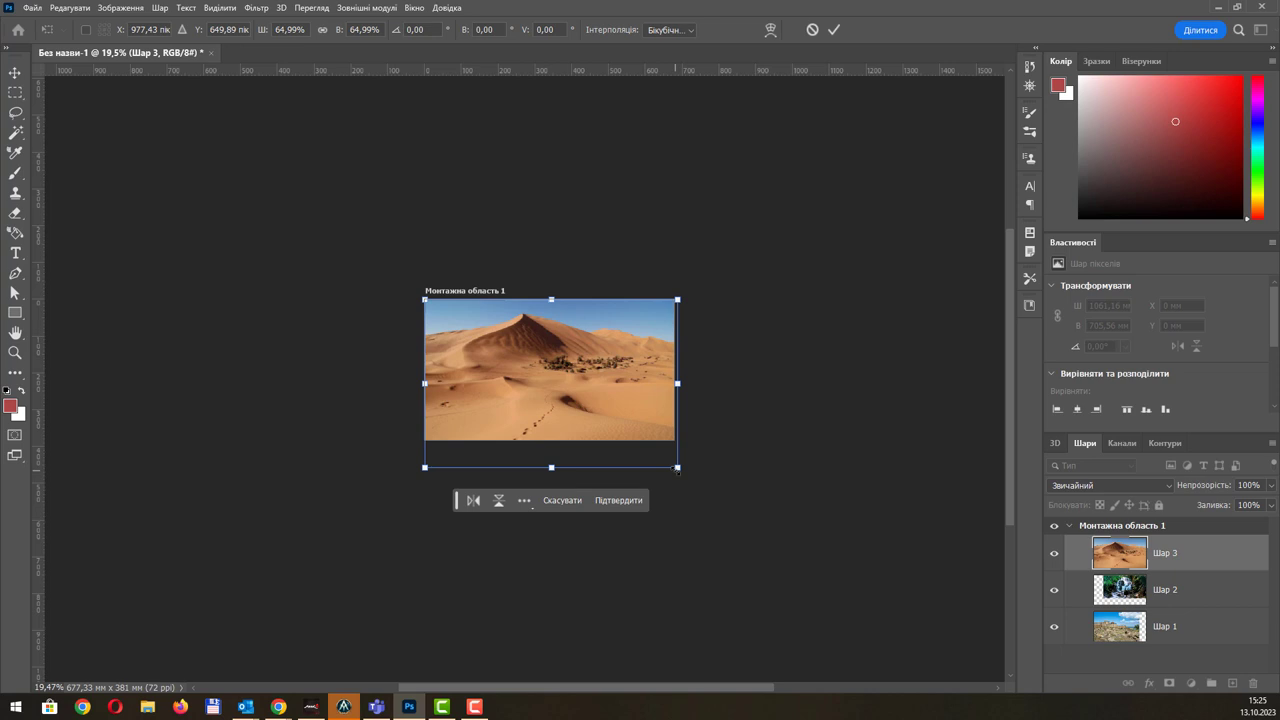
key(Return)
key(b)
scroll(542, 311, up, 5)
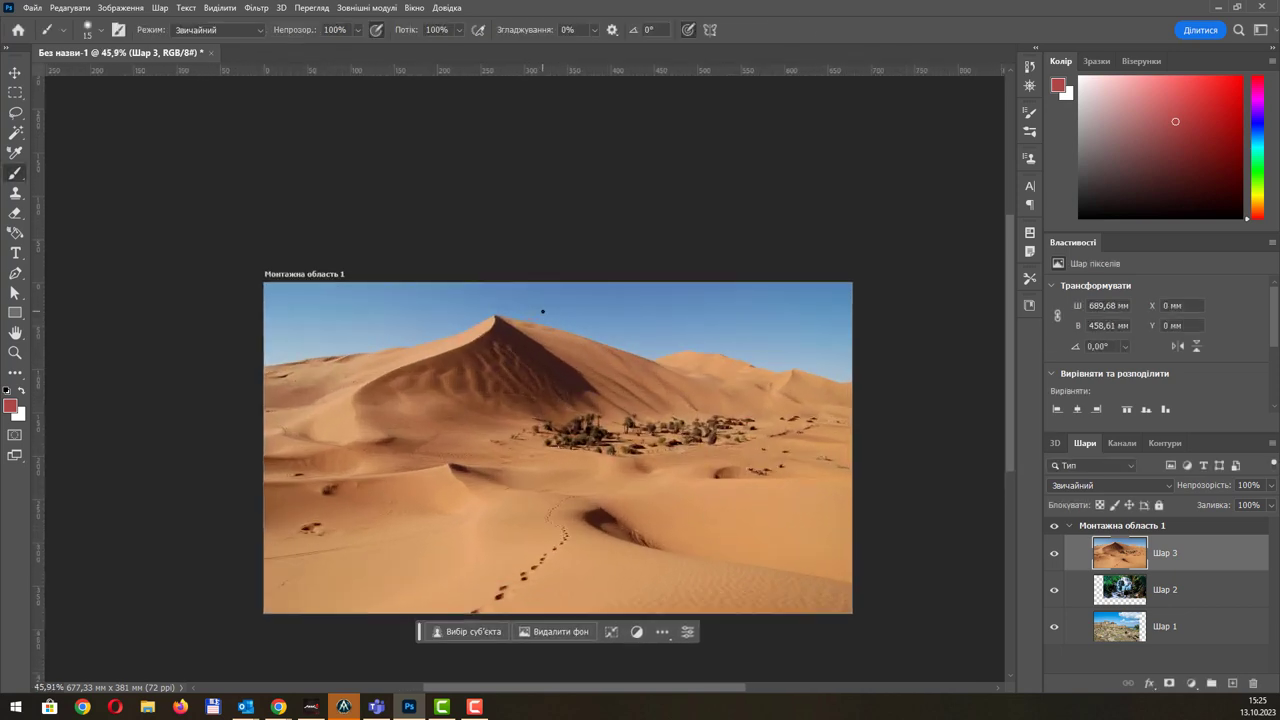
scroll(542, 311, up, 1)
drag(623, 337, 621, 238)
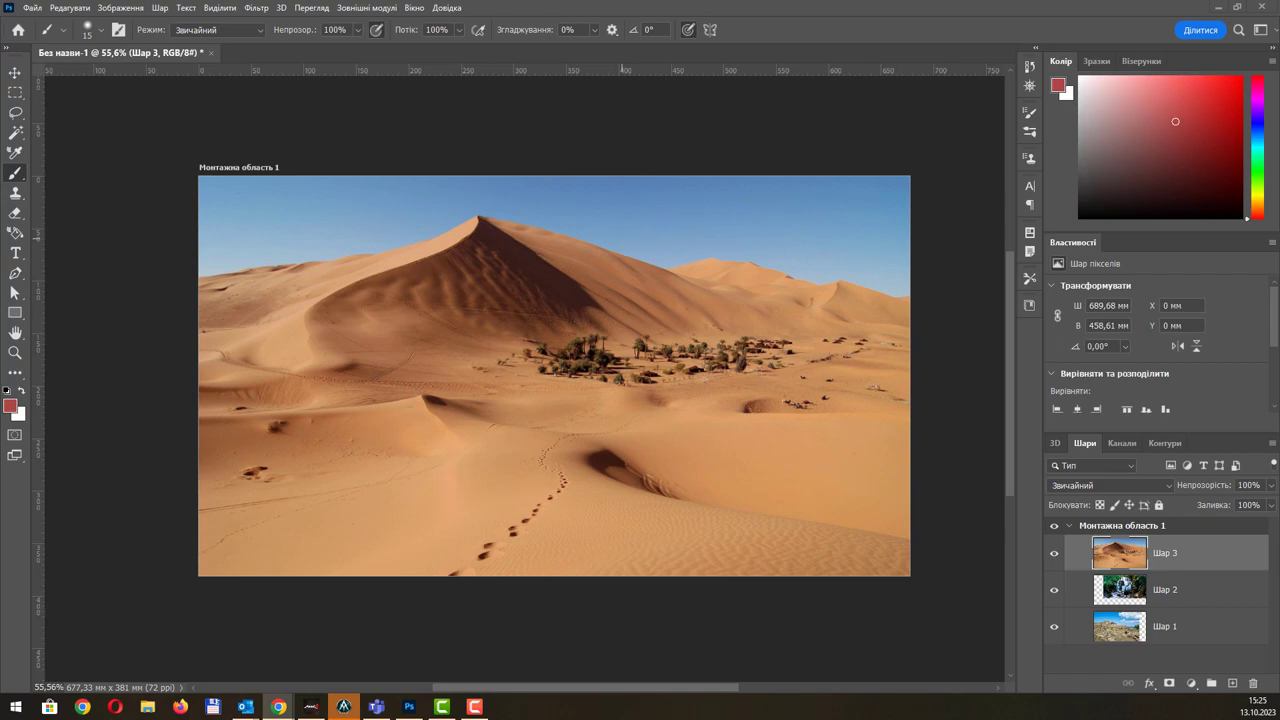
key(alt+Tab)
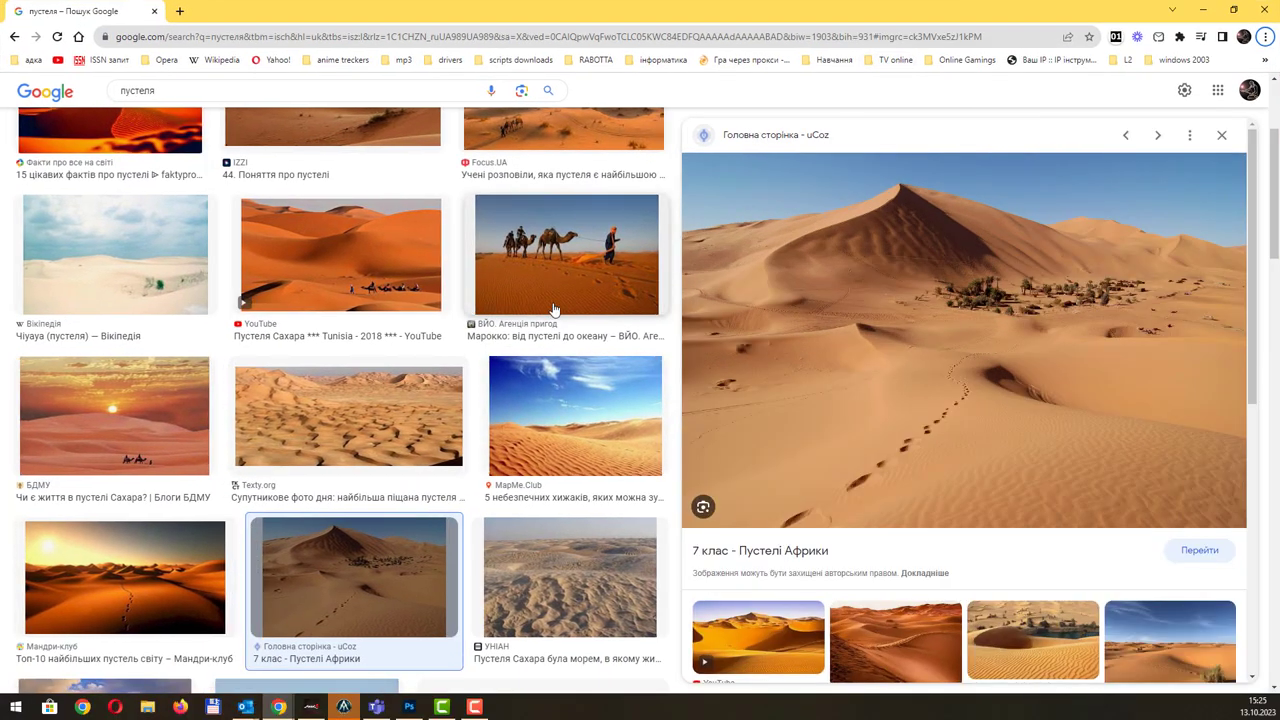
- Replace the desert search query with 'дніпровська політехніка'
scroll(558, 316, up, 2)
scroll(558, 316, down, 5)
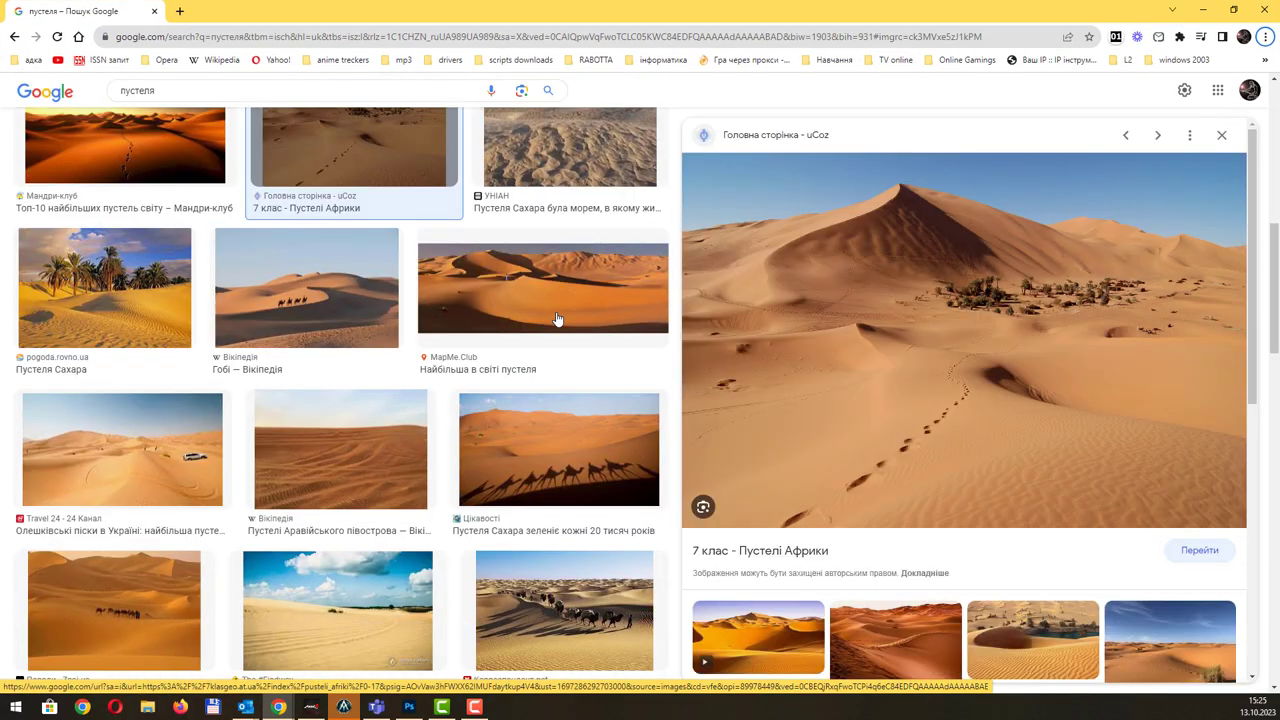
scroll(558, 316, up, 3)
scroll(558, 318, up, 2)
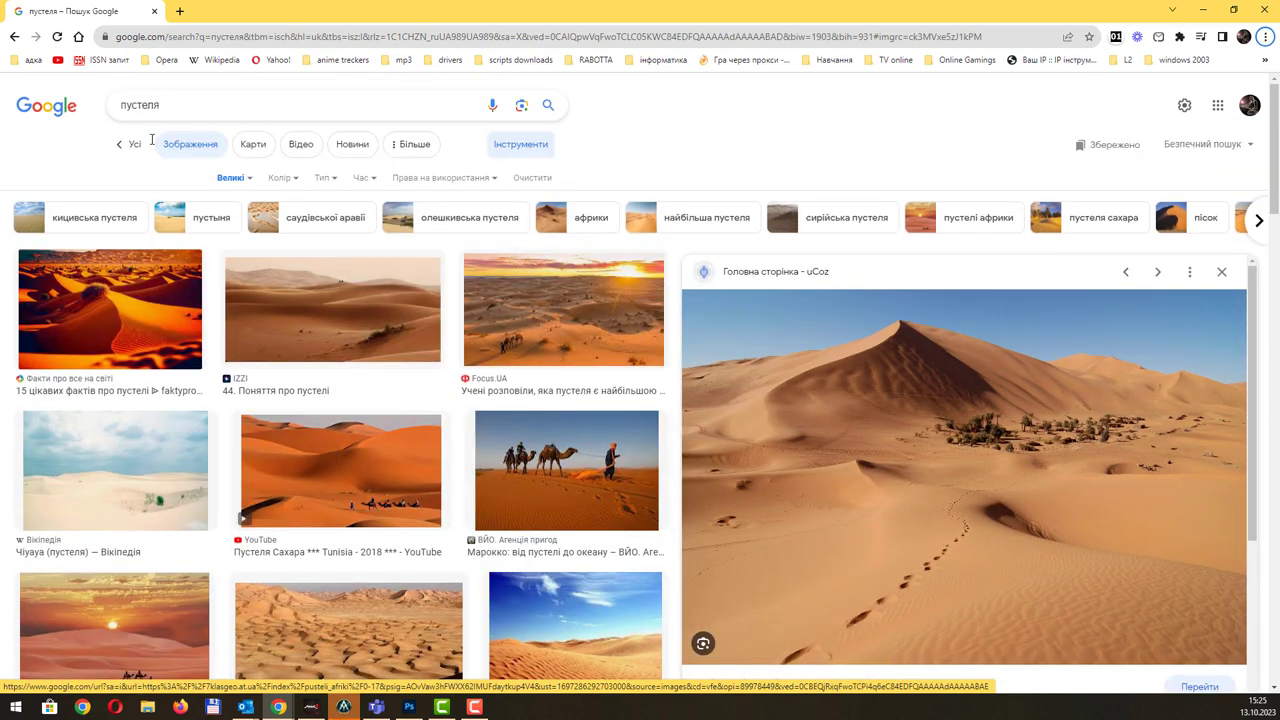
click(232, 107)
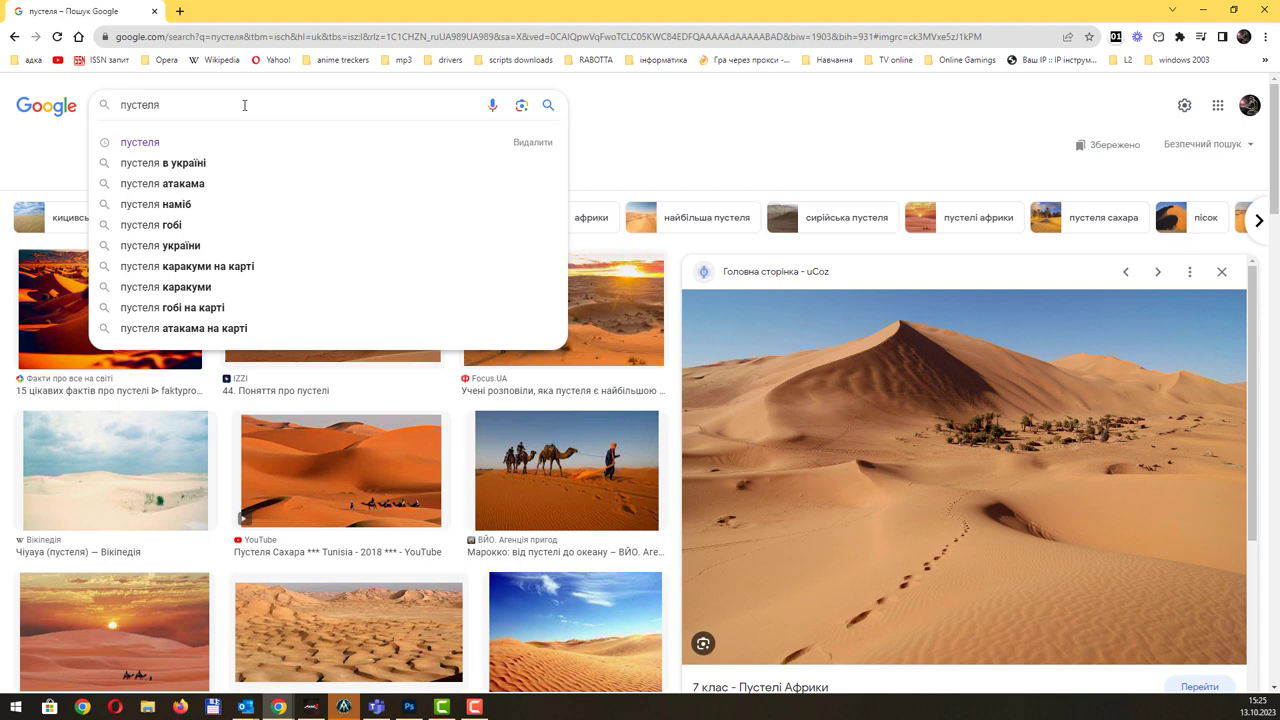
drag(244, 105, 112, 105)
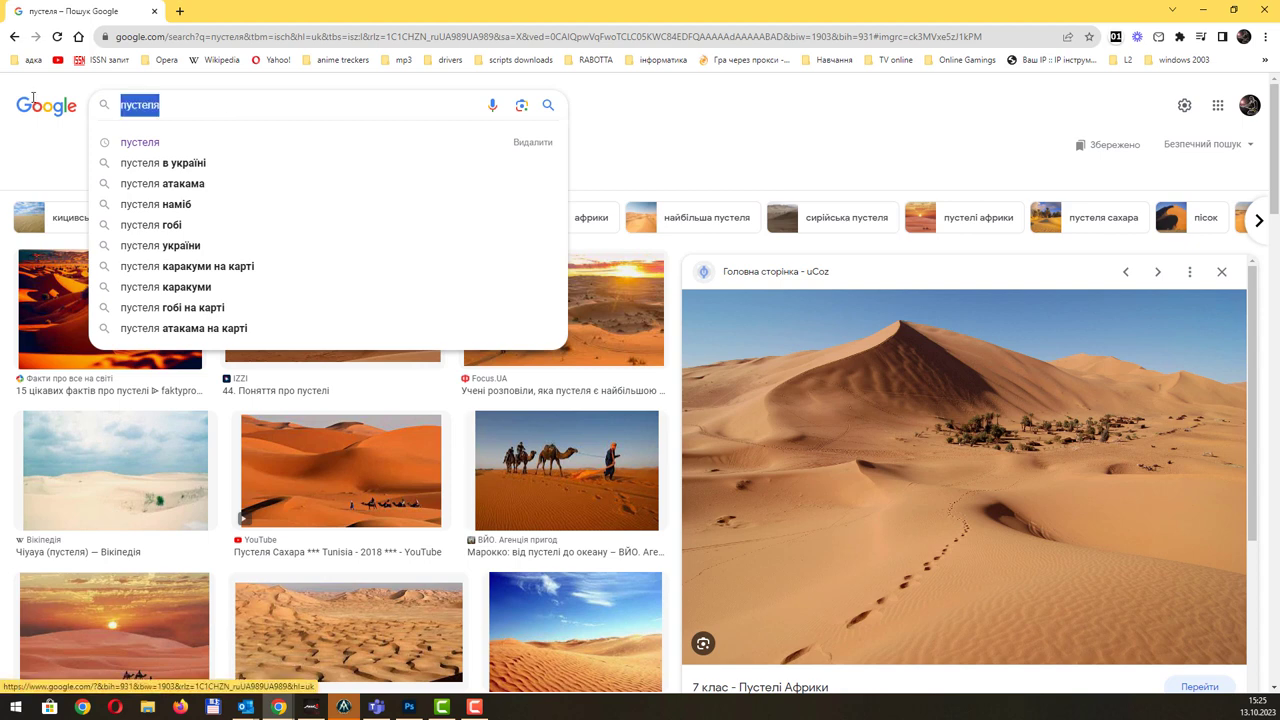
text(дніпров)
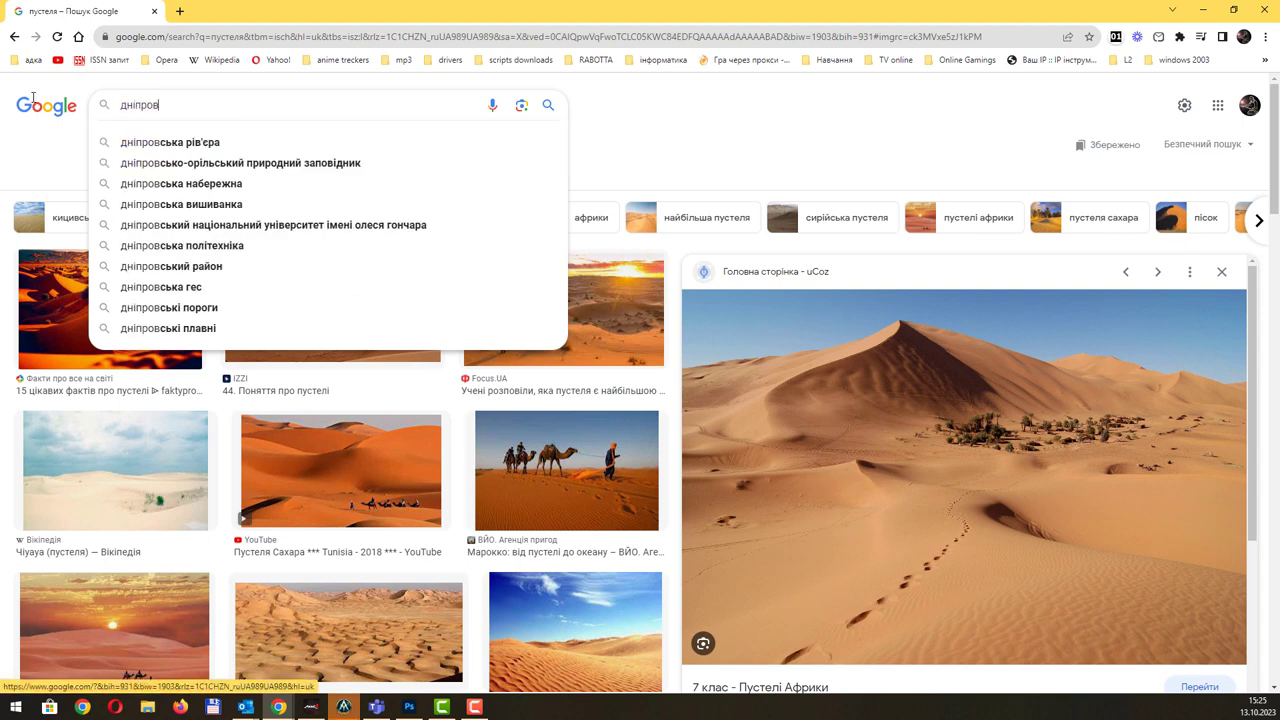
text(ська політехн)
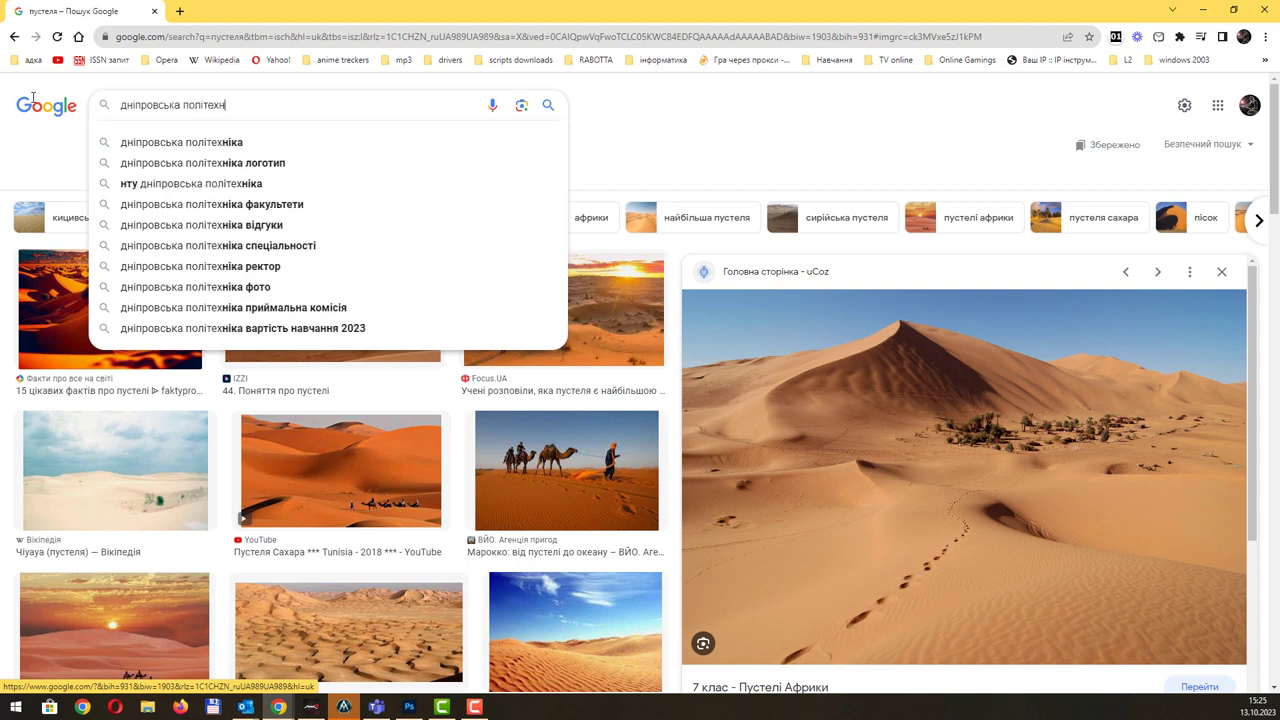
text(іка)
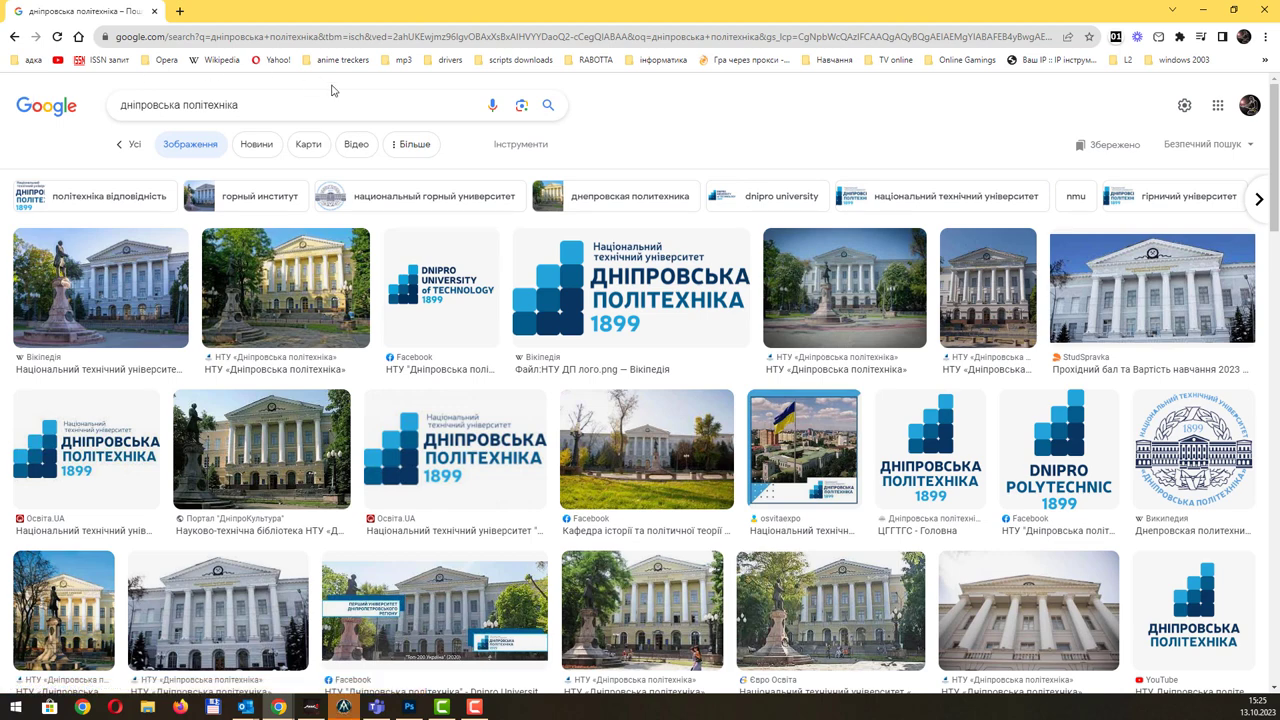
- Filter the дніпровська політехніка results to large images and browse through them
click(505, 144)
click(272, 177)
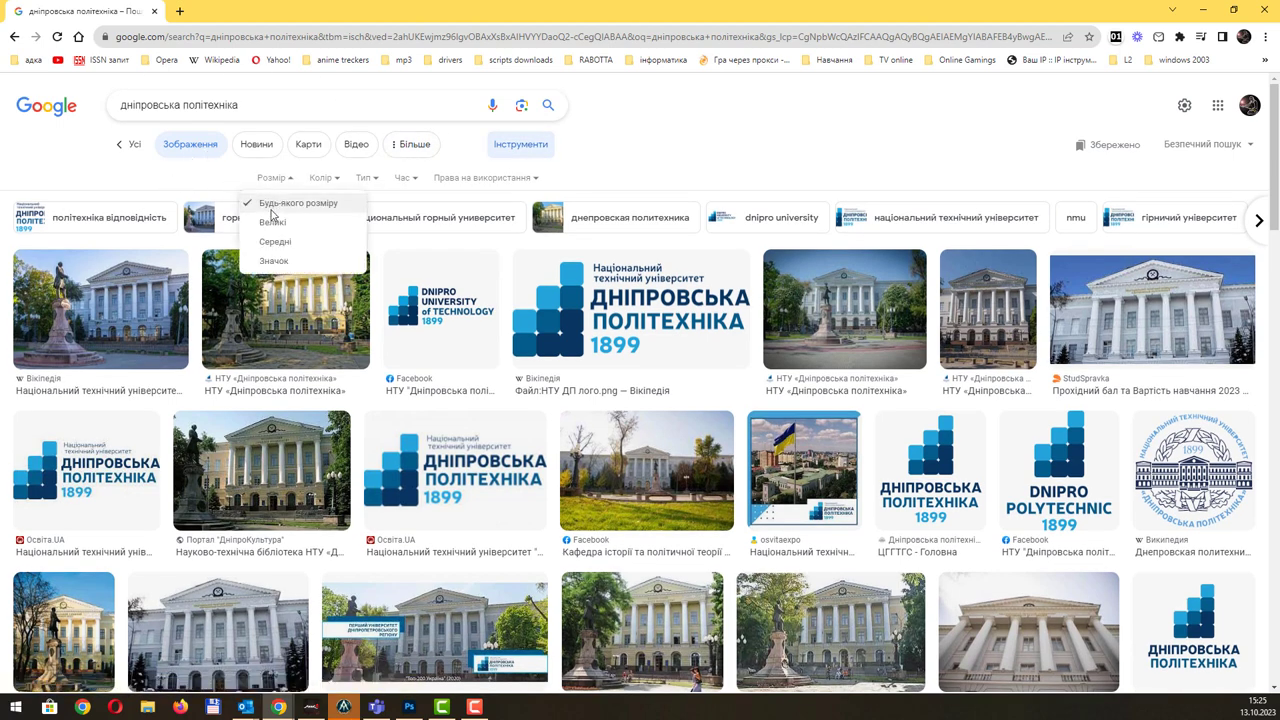
click(272, 223)
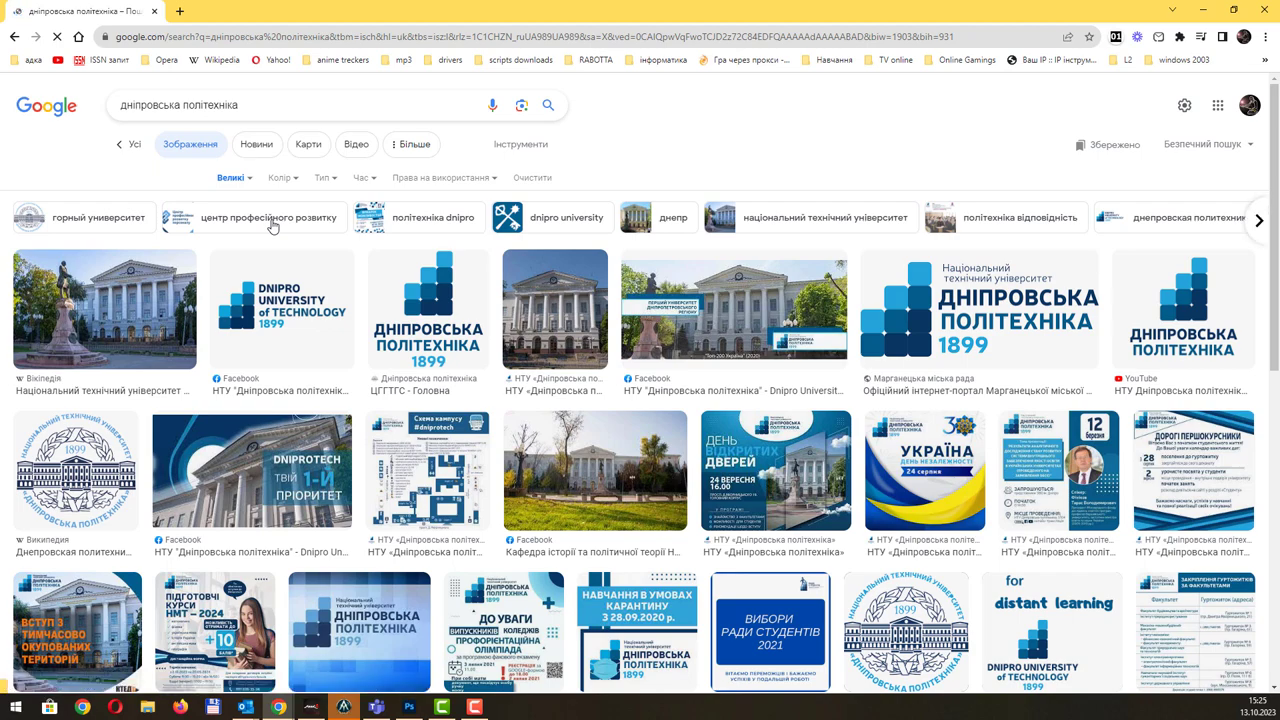
scroll(745, 273, down, 5)
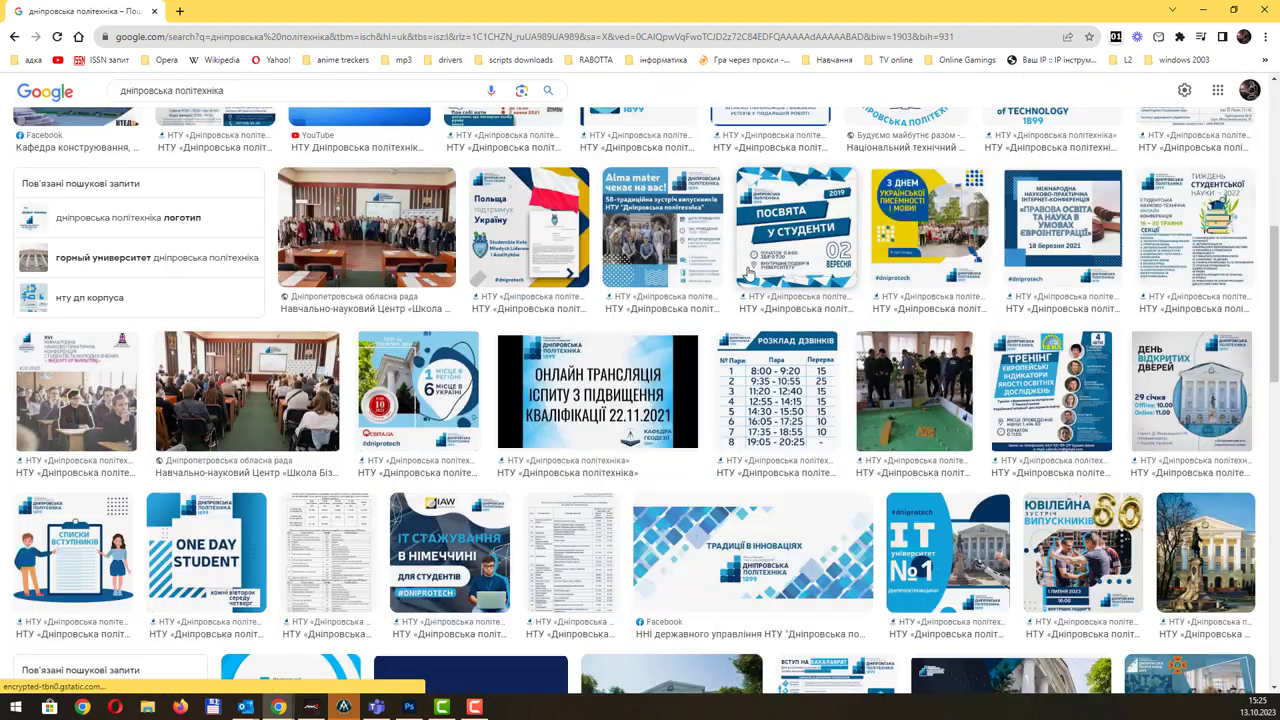
scroll(748, 273, down, 5)
scroll(748, 273, down, 1)
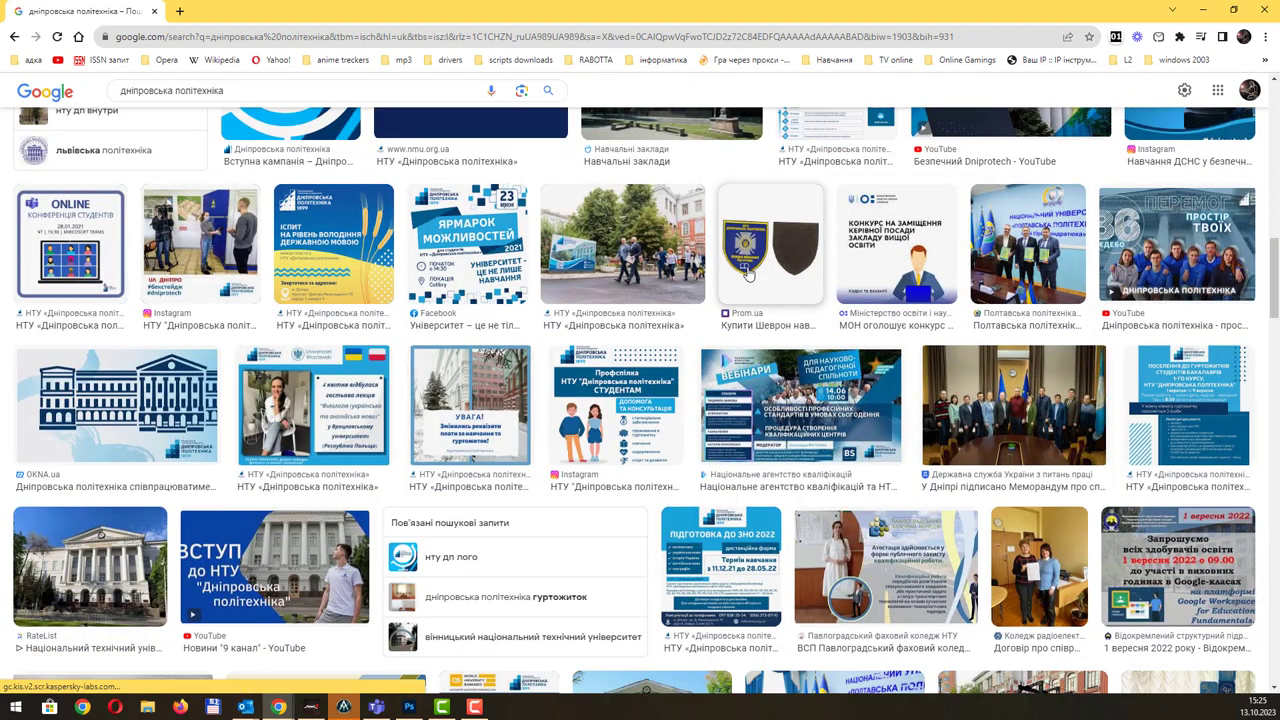
scroll(748, 273, down, 3)
scroll(748, 273, down, 1)
scroll(748, 273, down, 3)
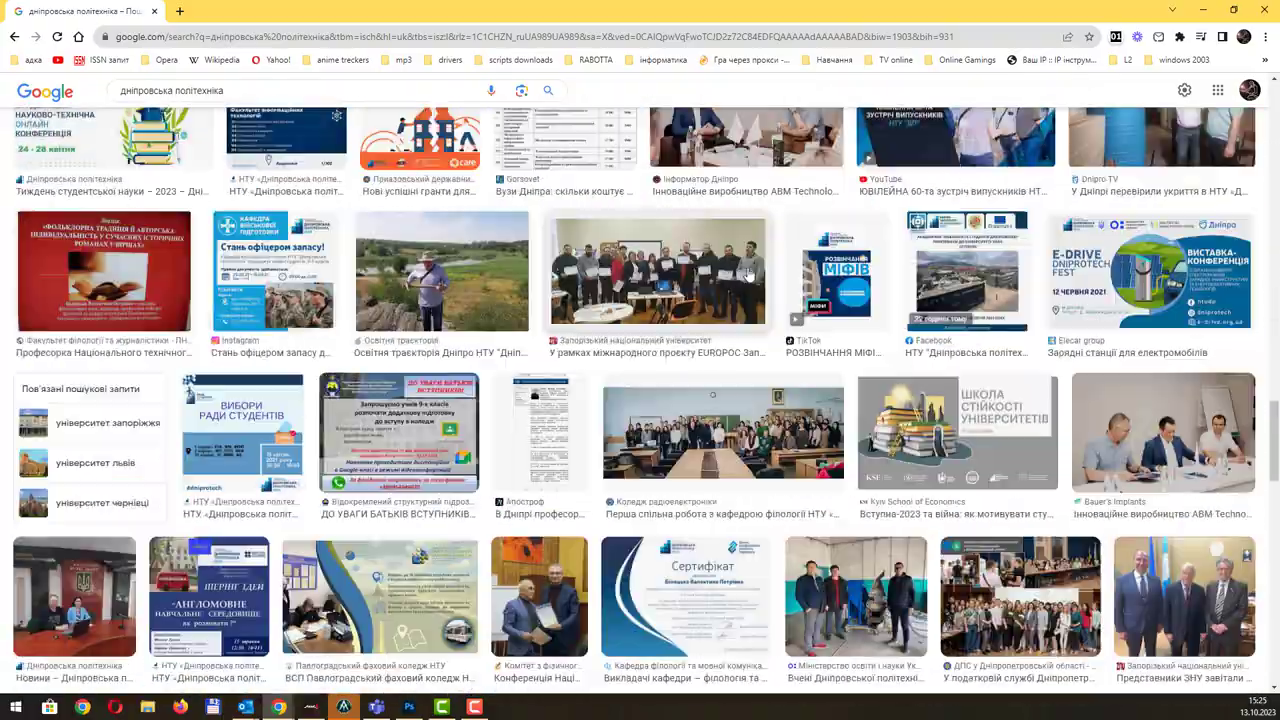
scroll(748, 273, down, 3)
scroll(748, 273, down, 5)
scroll(748, 273, down, 3)
scroll(748, 273, up, 3)
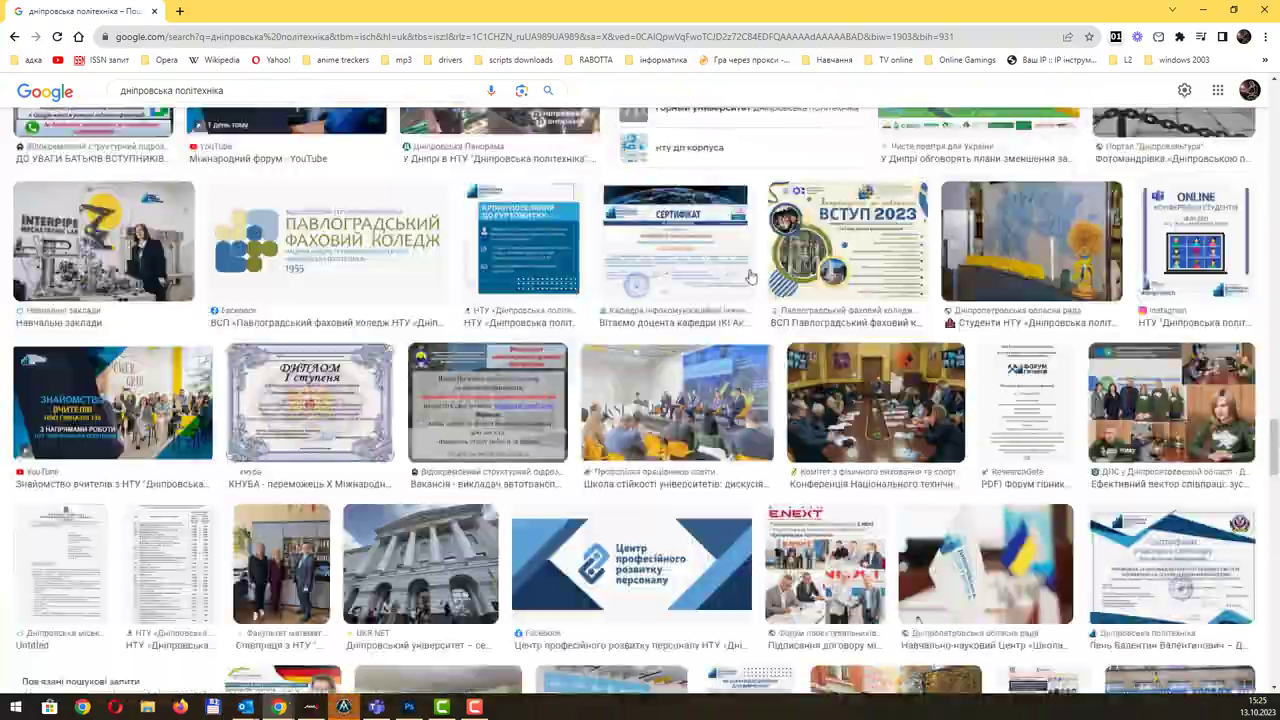
scroll(748, 273, up, 10)
scroll(748, 276, up, 5)
scroll(748, 276, up, 5)
scroll(748, 276, up, 5)
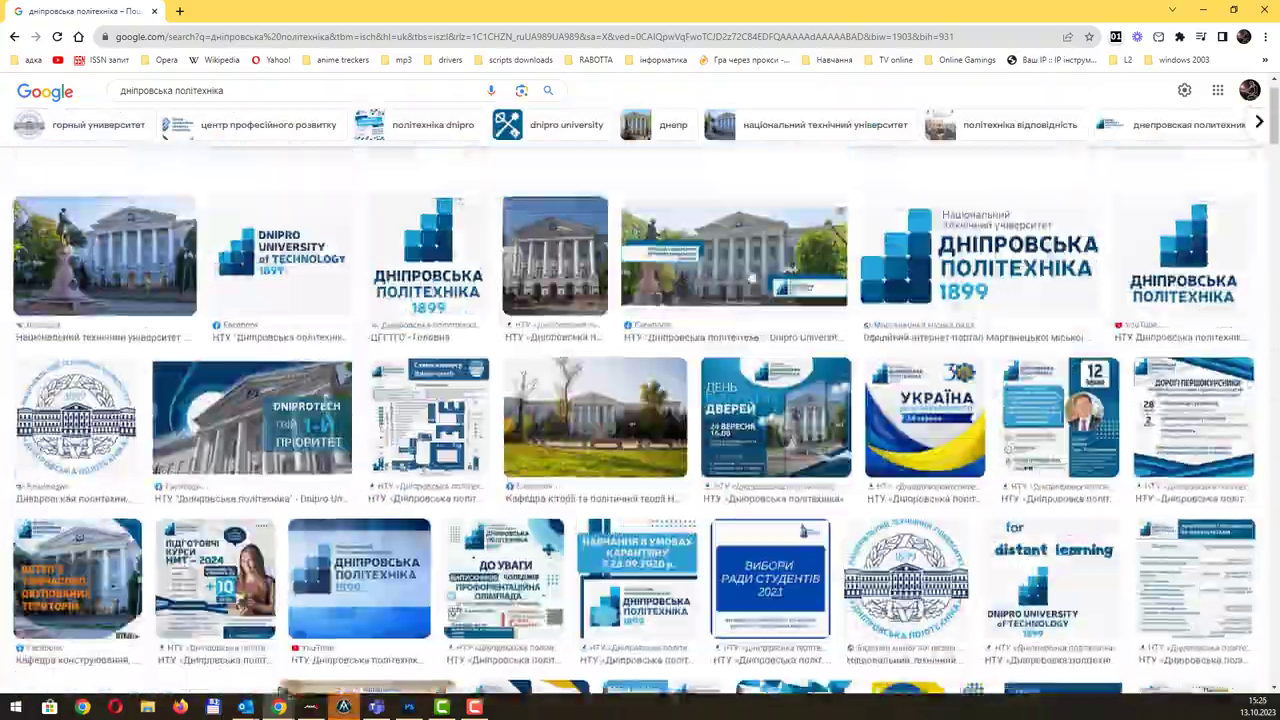
scroll(750, 275, up, 3)
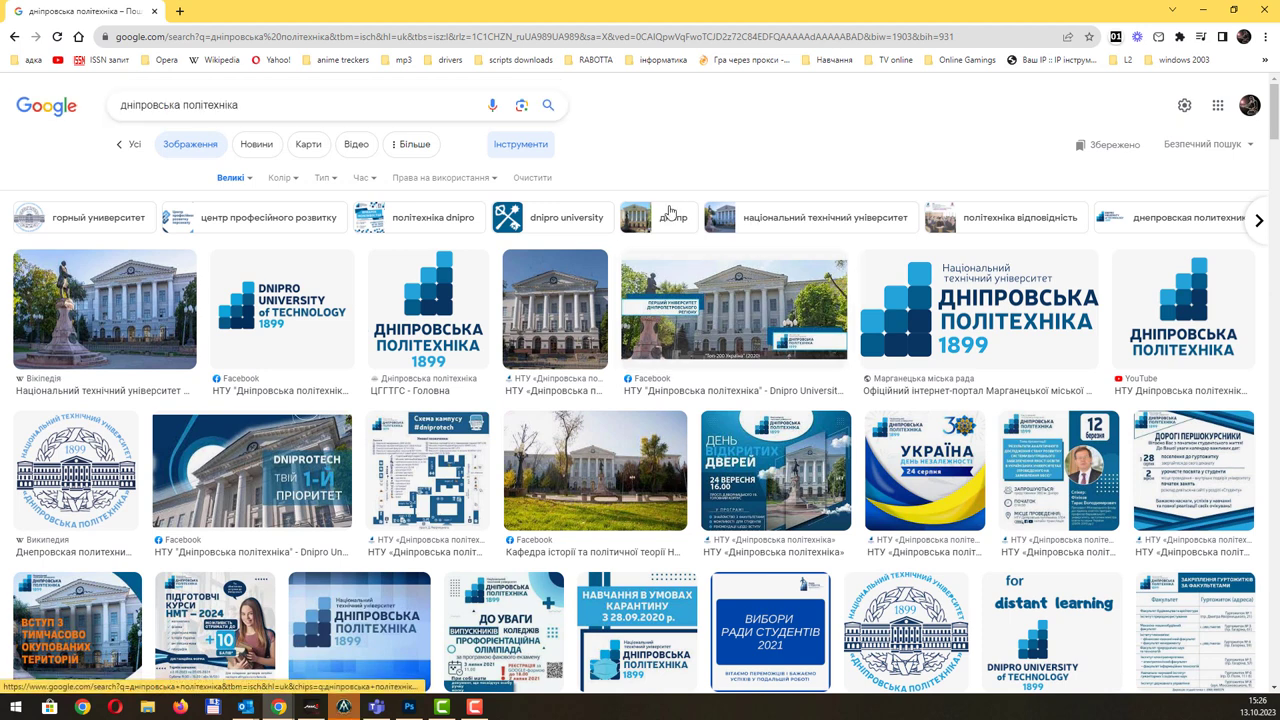
- Narrow the results to the national technical university, again limited to large images
click(775, 218)
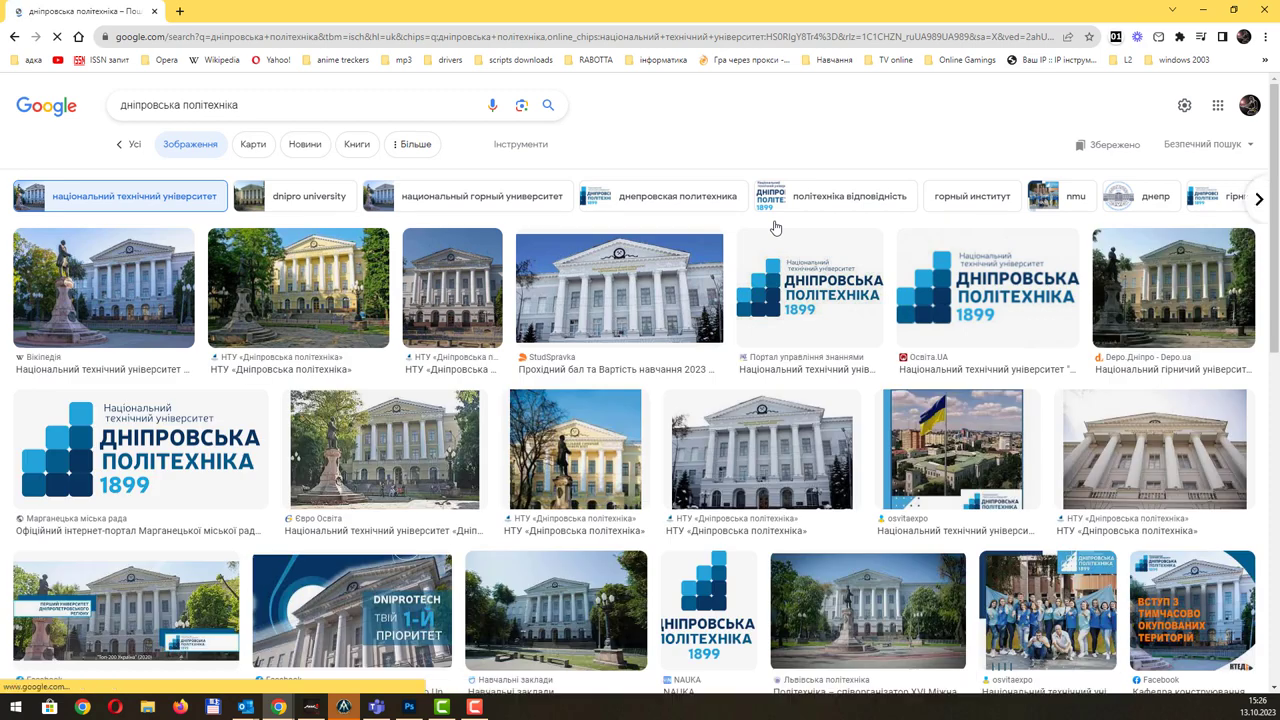
click(505, 150)
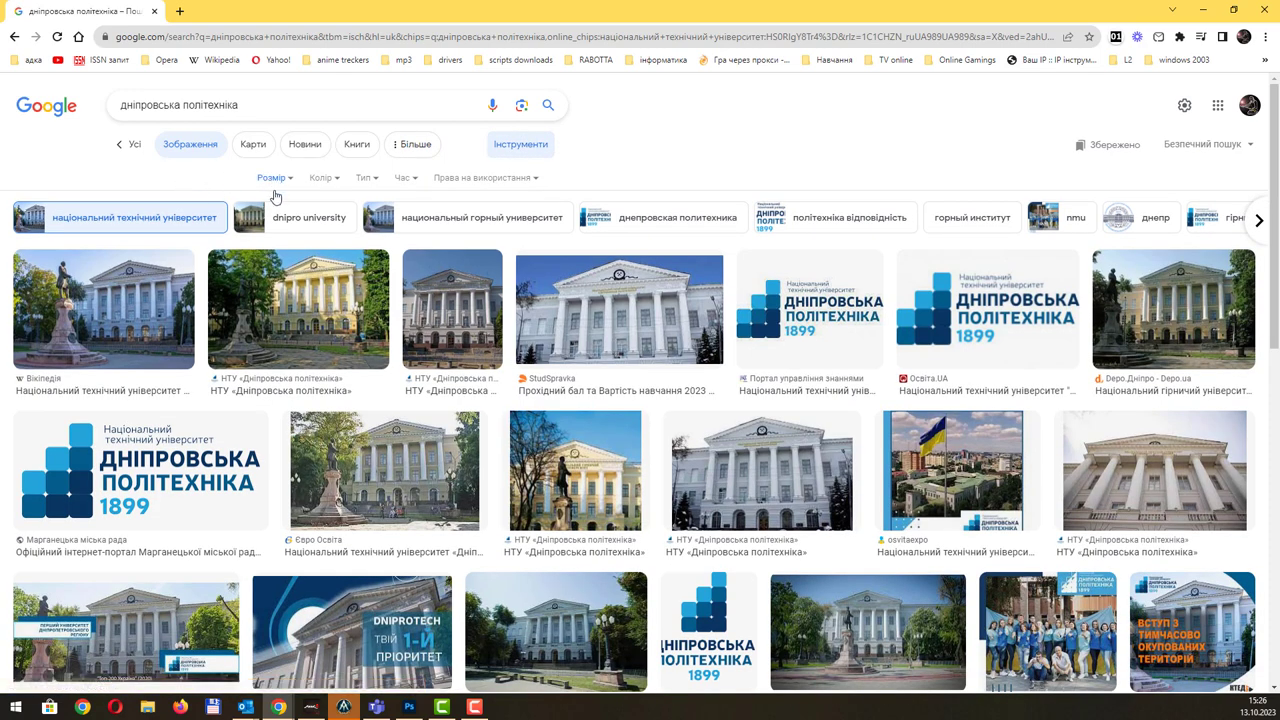
click(274, 190)
click(281, 223)
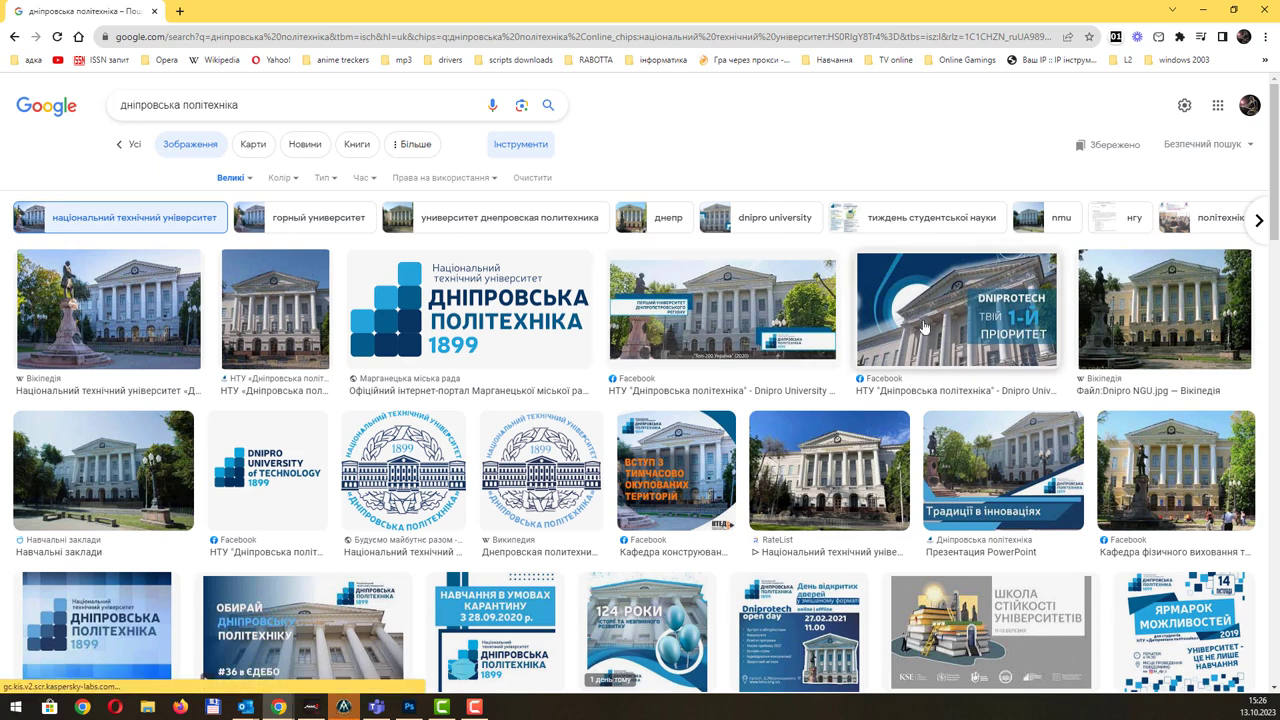
- Copy the full-size Dnipro NGU.jpg building photo and minimize Chrome
click(1151, 304)
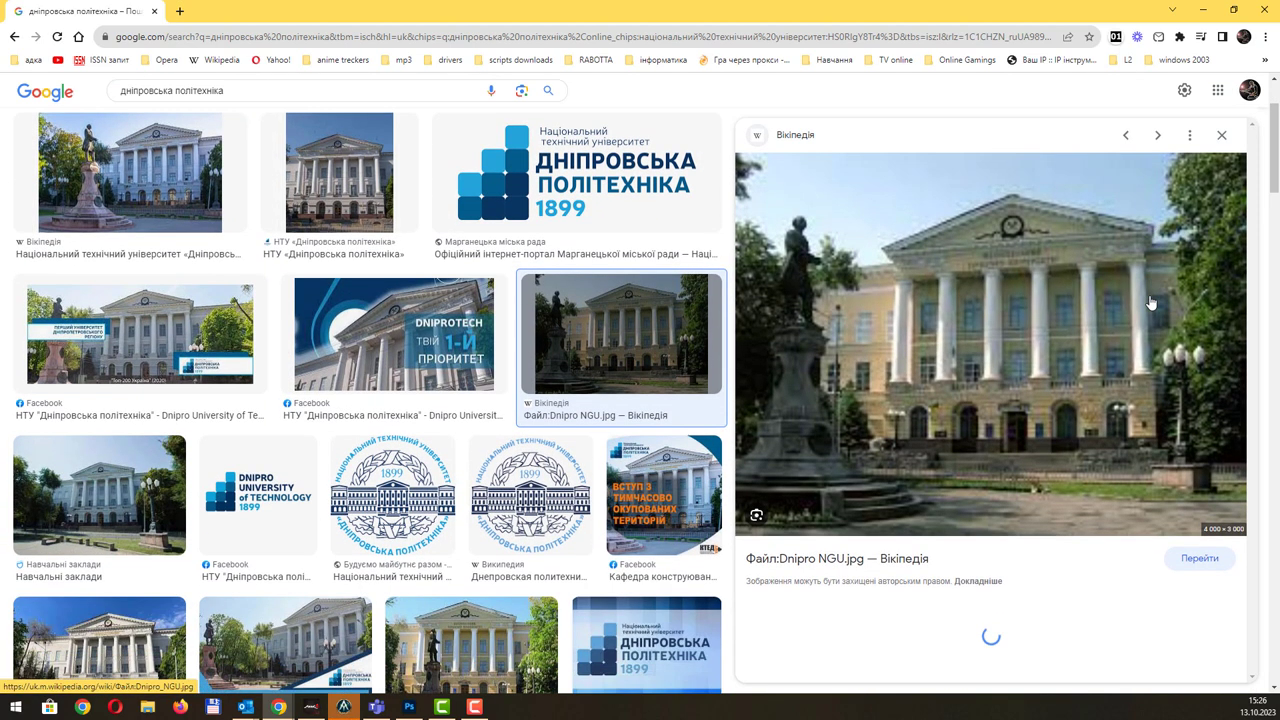
right_click(953, 275)
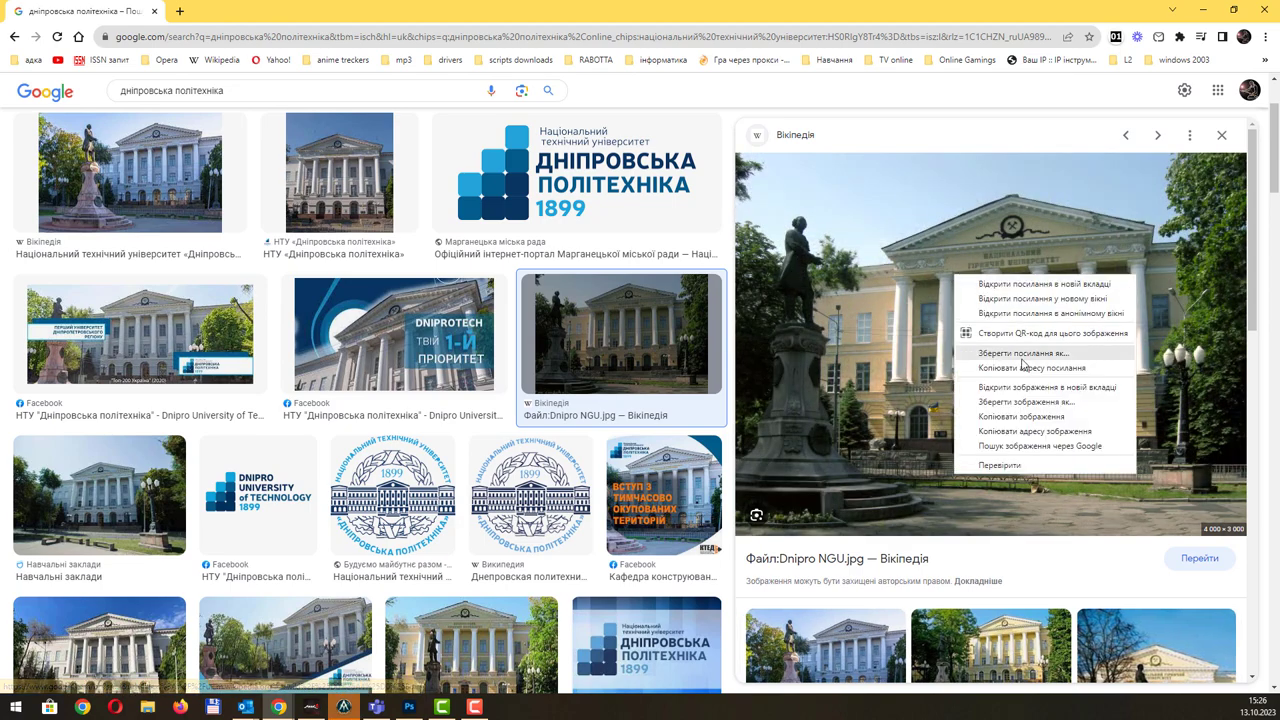
click(1047, 395)
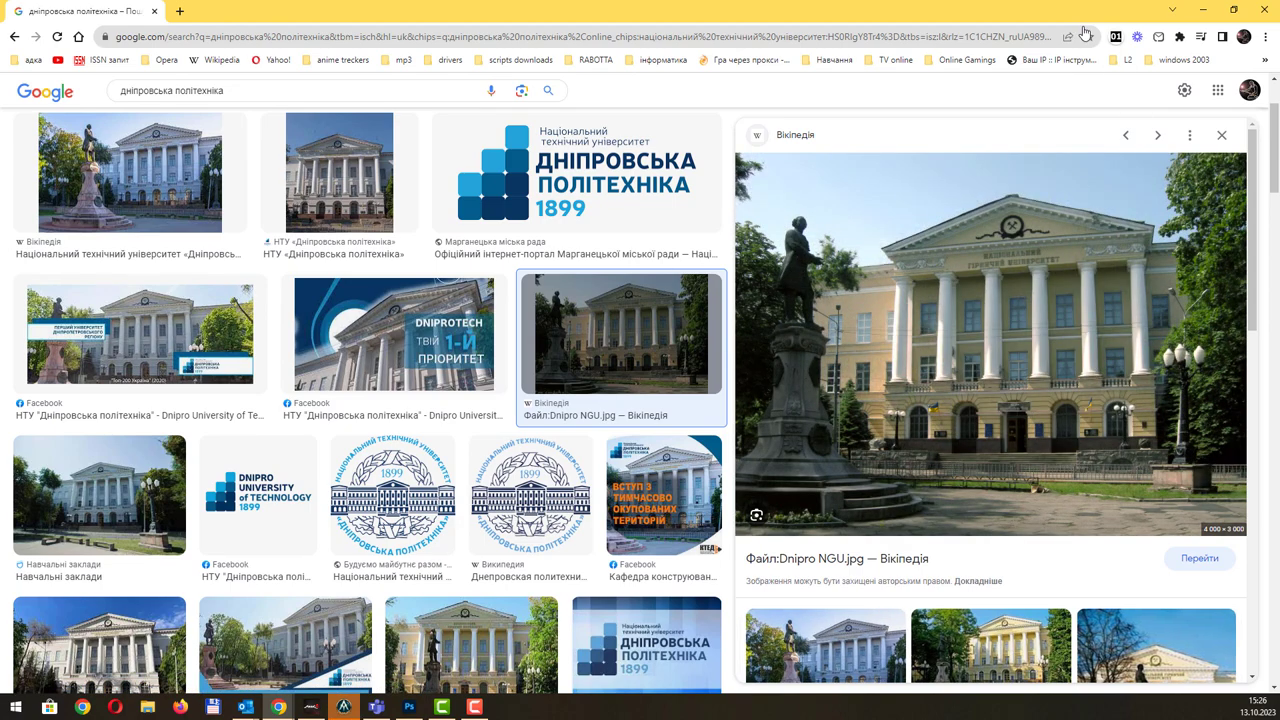
click(1203, 9)
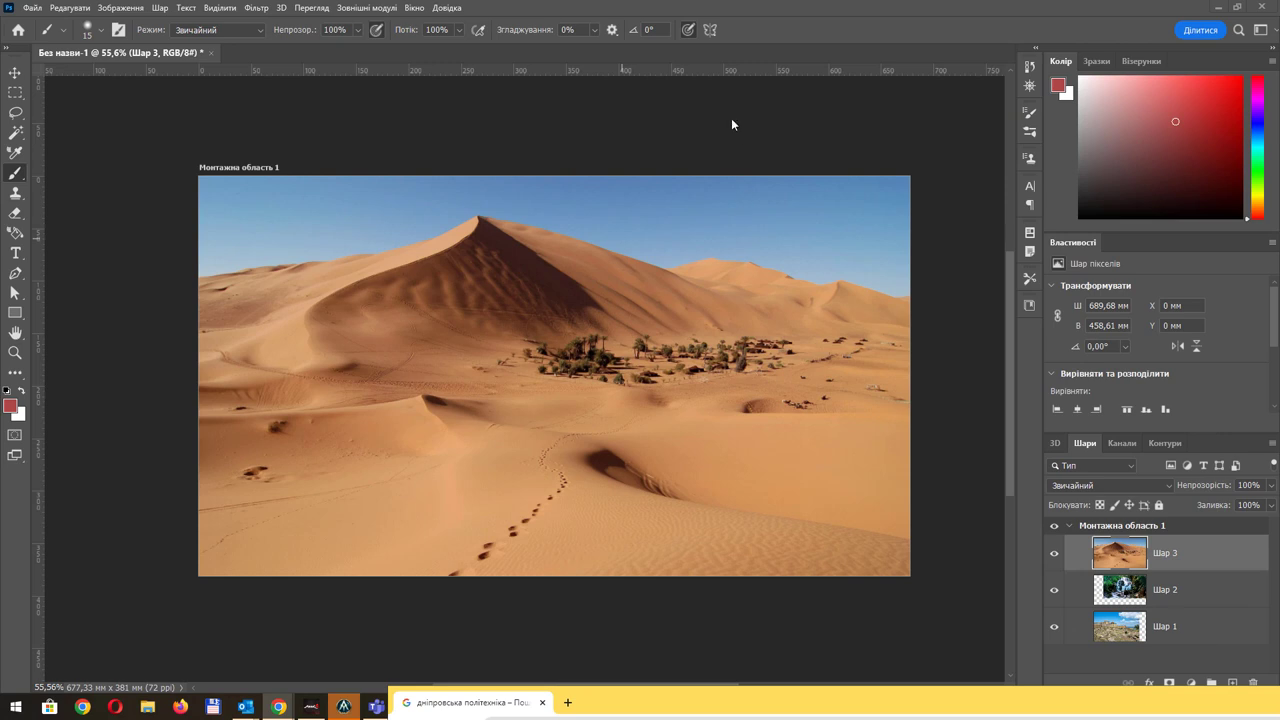
- Paste the Dnipro NGU building photo as a fourth layer, scaled to cover most of the artboard
key(ctrl+v)
scroll(570, 295, down, 5)
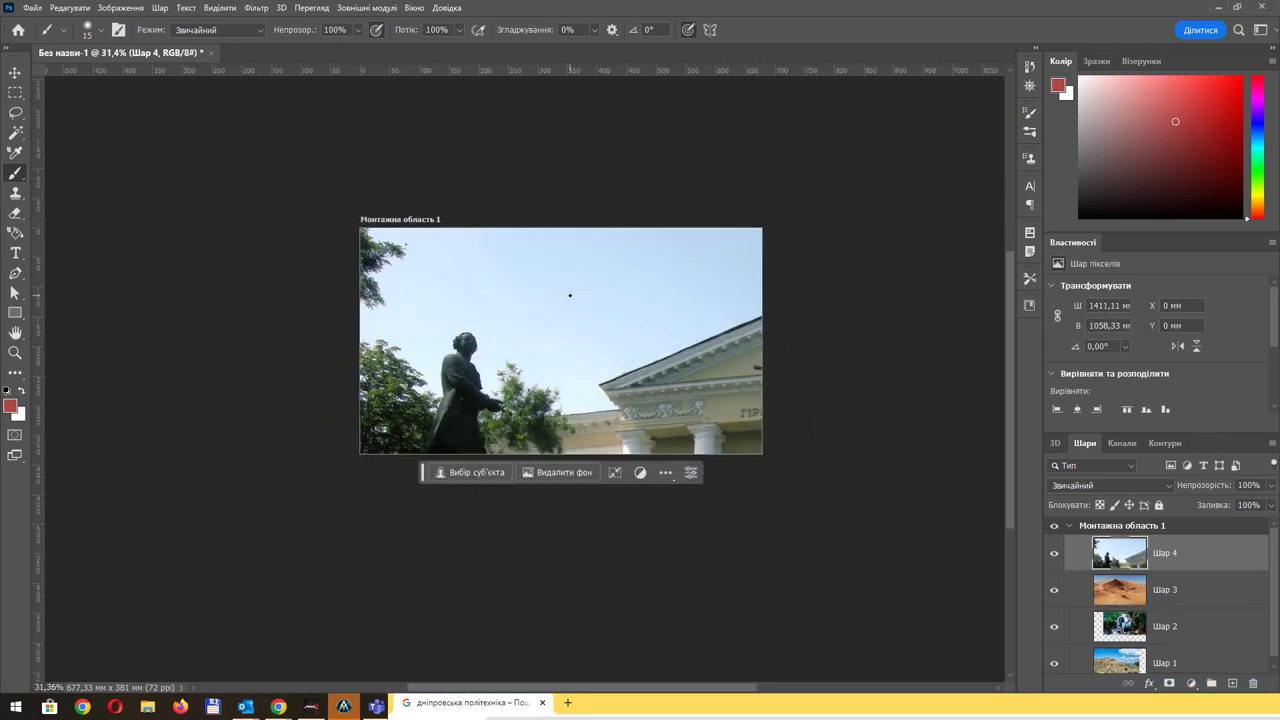
key(ctrl+t)
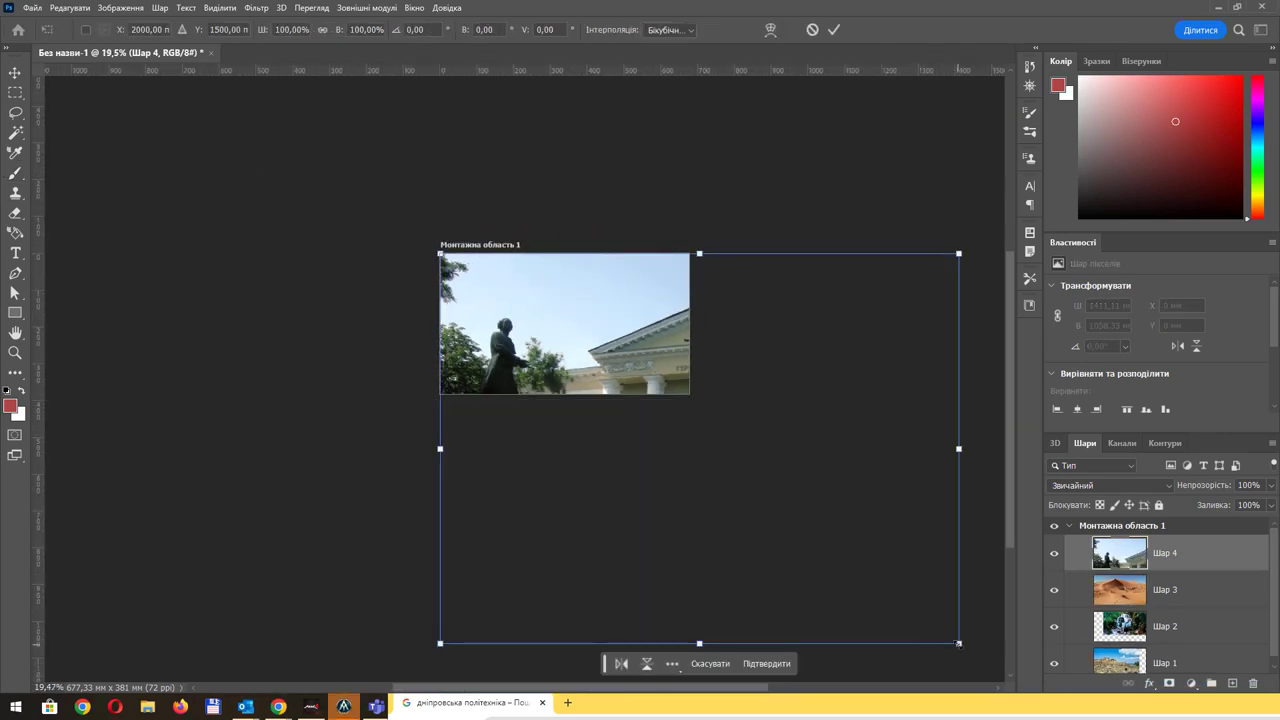
drag(958, 643, 689, 319)
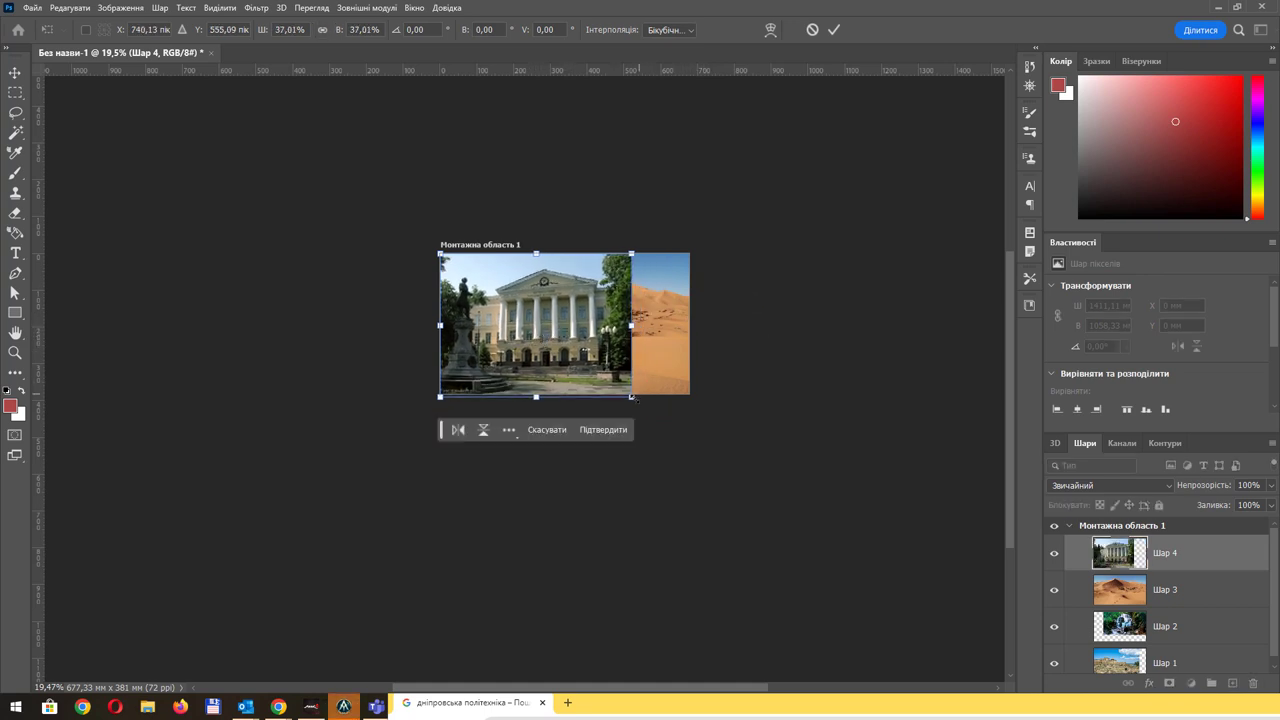
drag(632, 397, 649, 410)
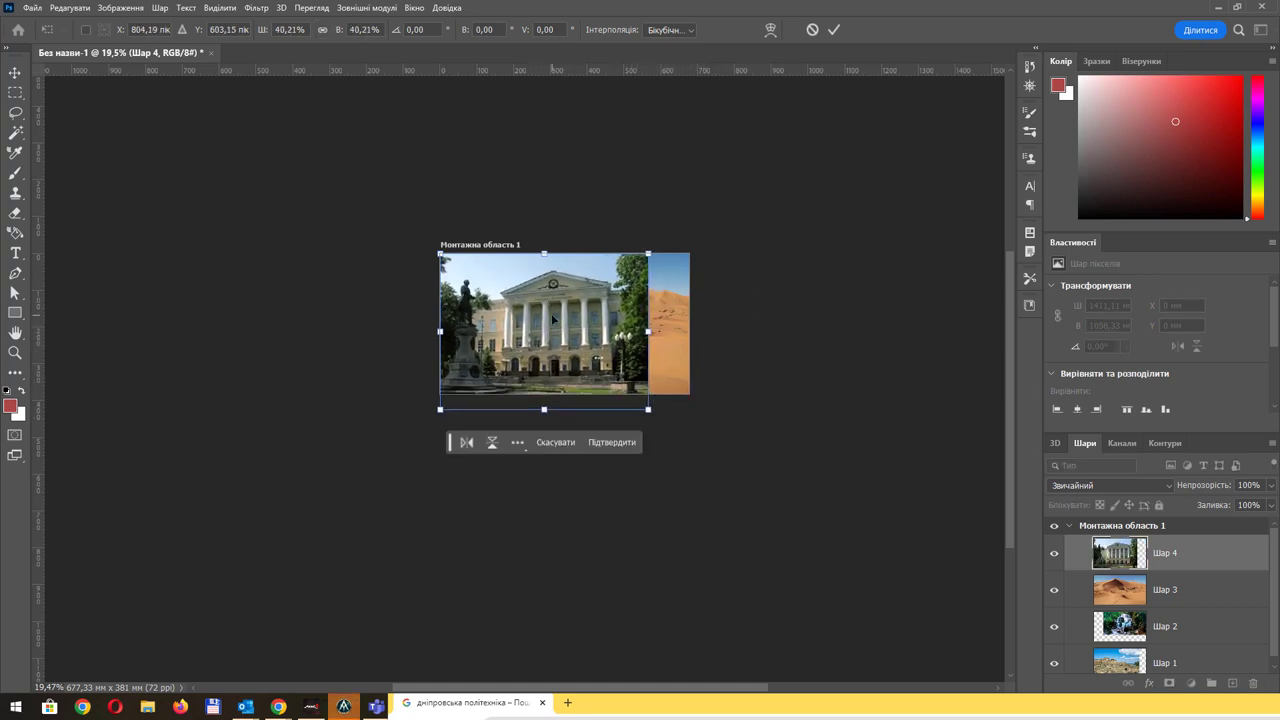
key(Return)
scroll(490, 308, up, 5)
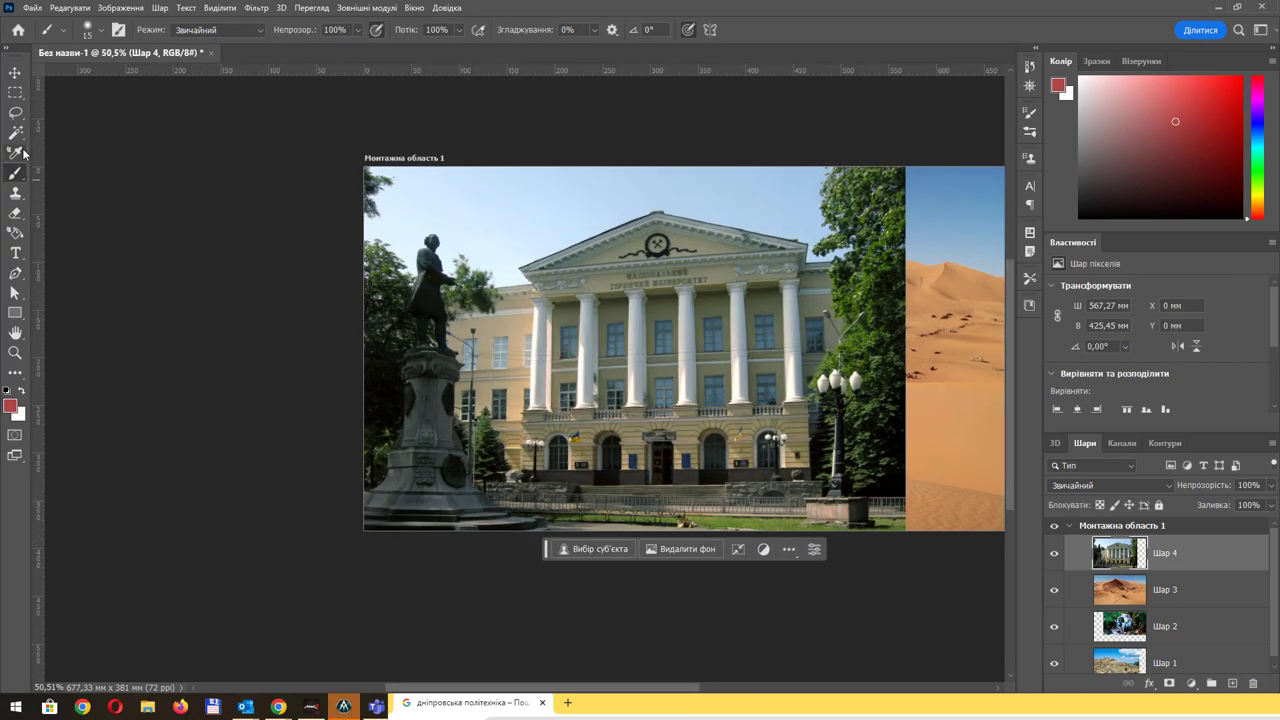
- Lasso the left statue with an 11 px feather, content-aware fill it away, then deselect
click(15, 112)
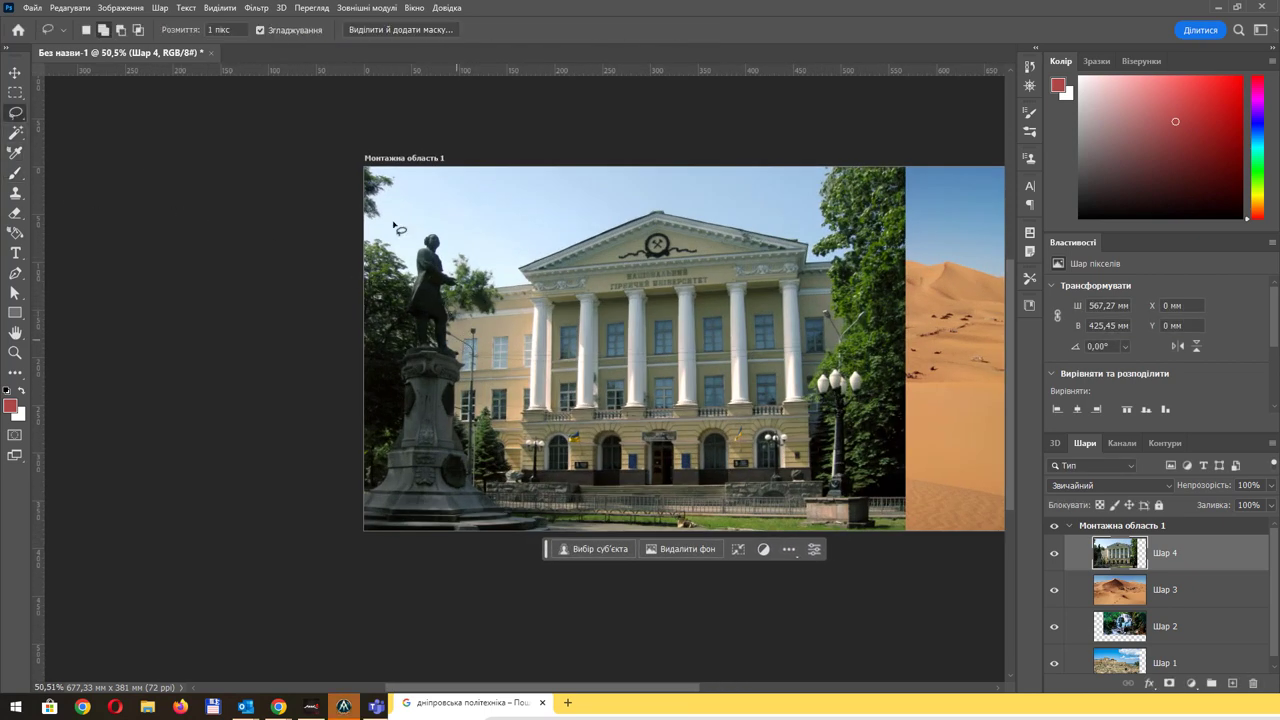
double_click(209, 30)
drag(463, 378, 390, 432)
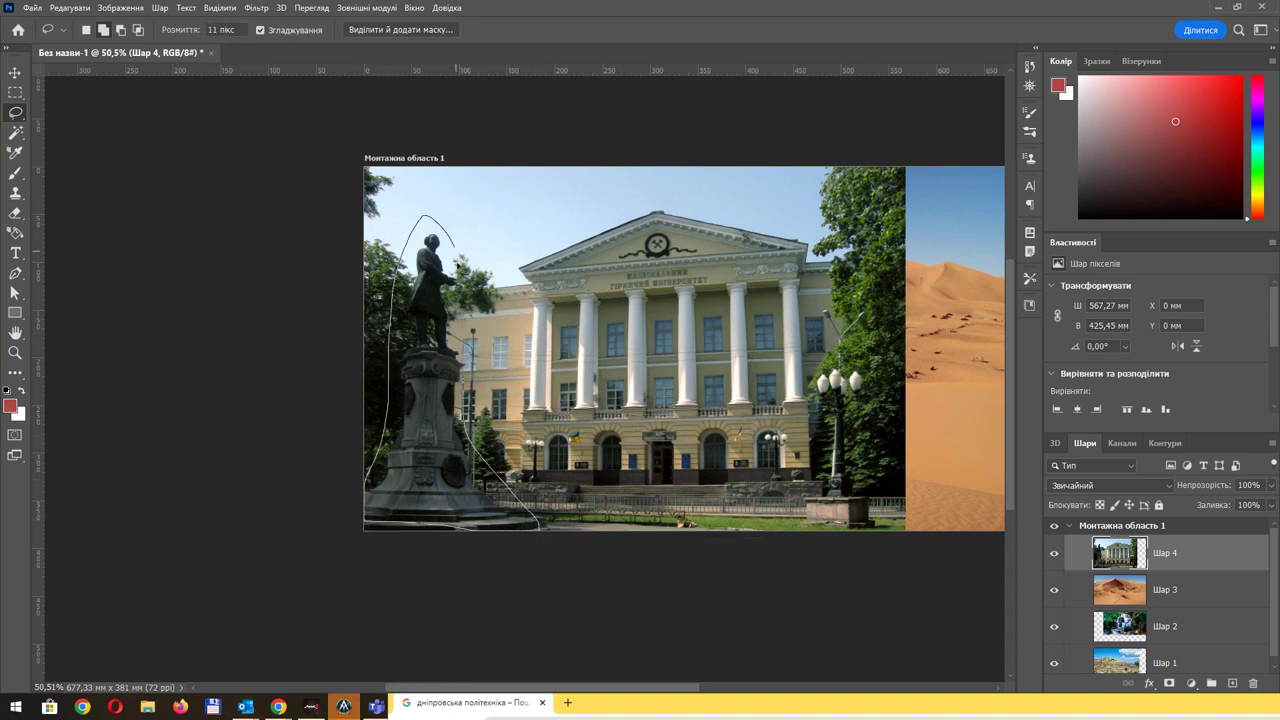
drag(390, 432, 462, 304)
key(shift+BackSpace)
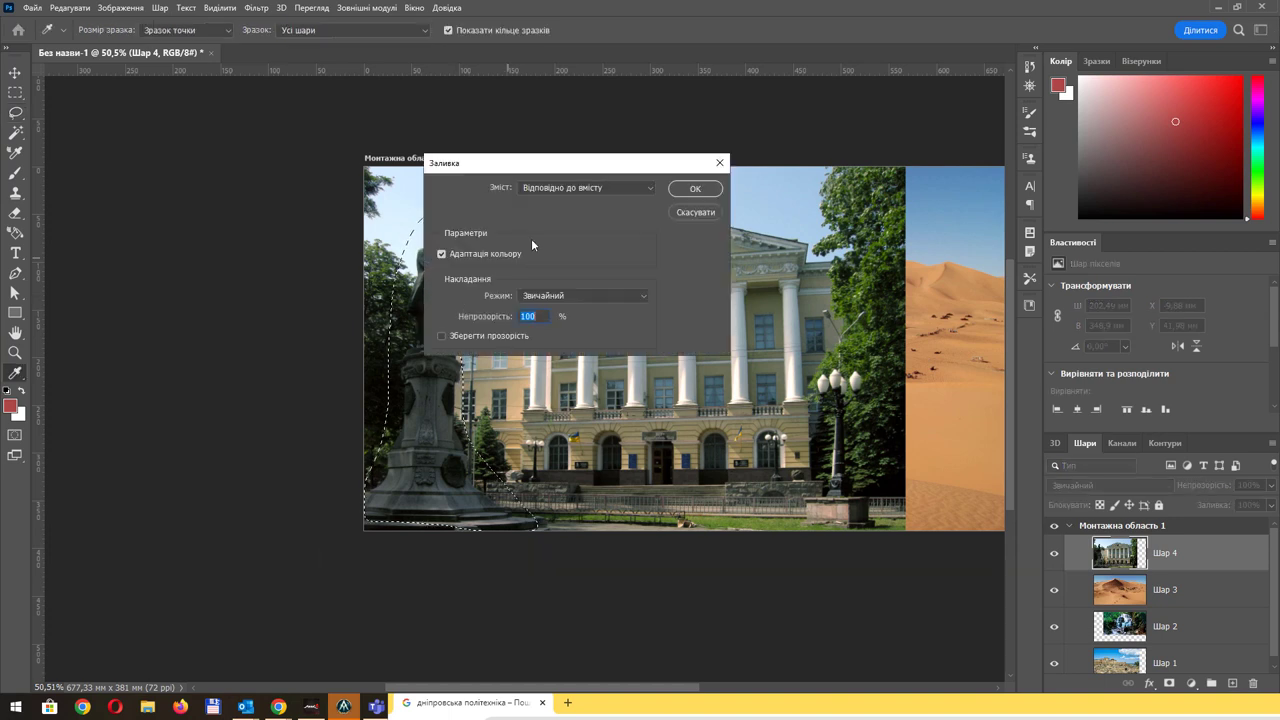
click(677, 192)
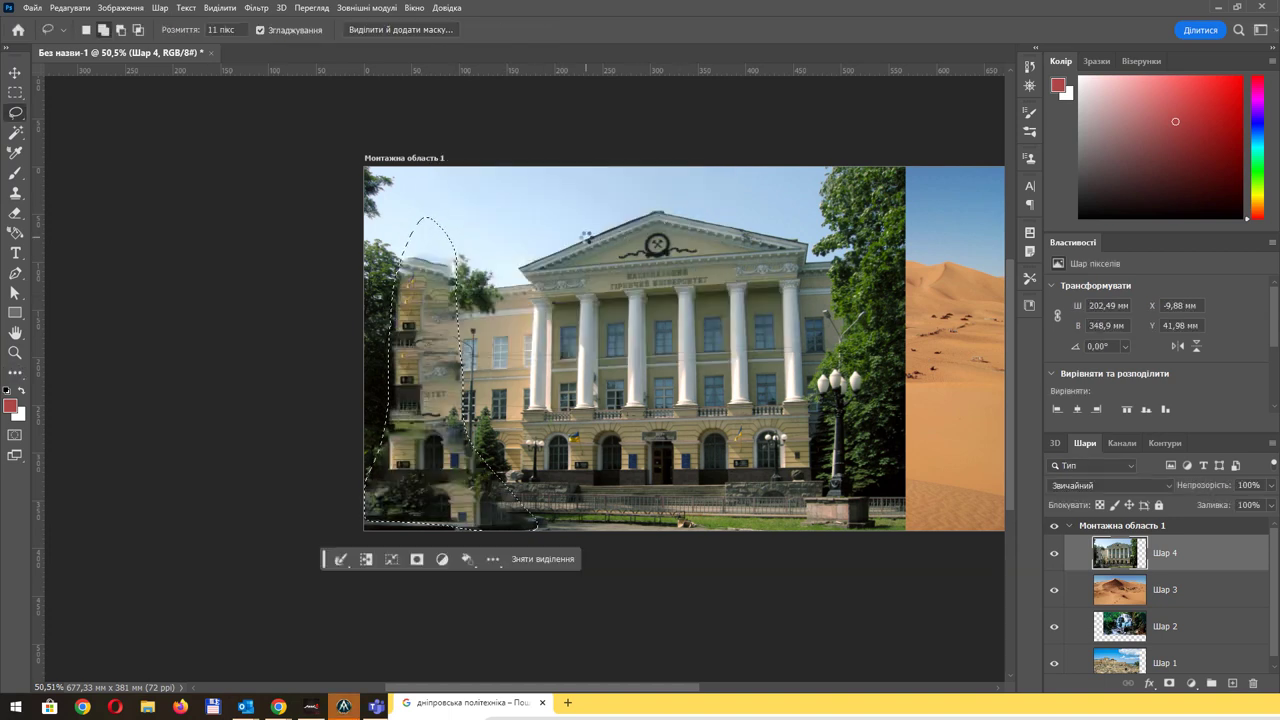
key(ctrl+d)
scroll(628, 265, down, 2)
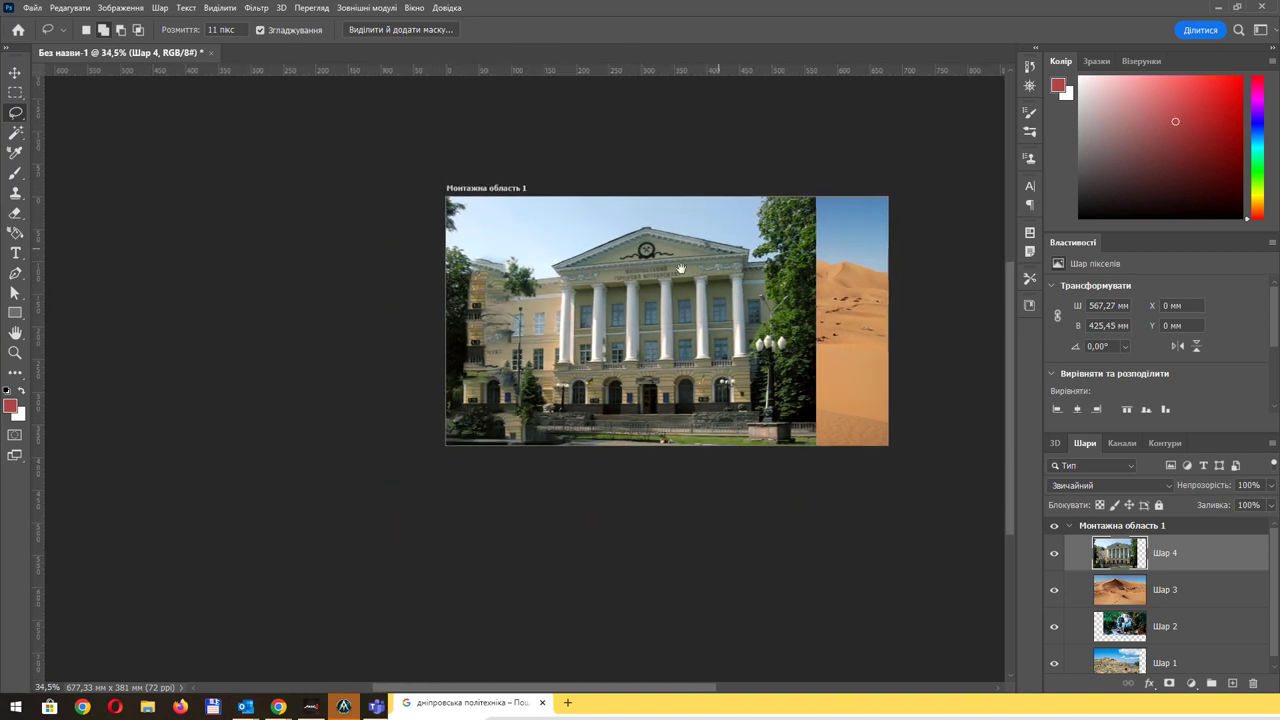
- Scale the building photo down and centre it on the artboard, then hide its layer and return to Chrome
drag(720, 263, 572, 338)
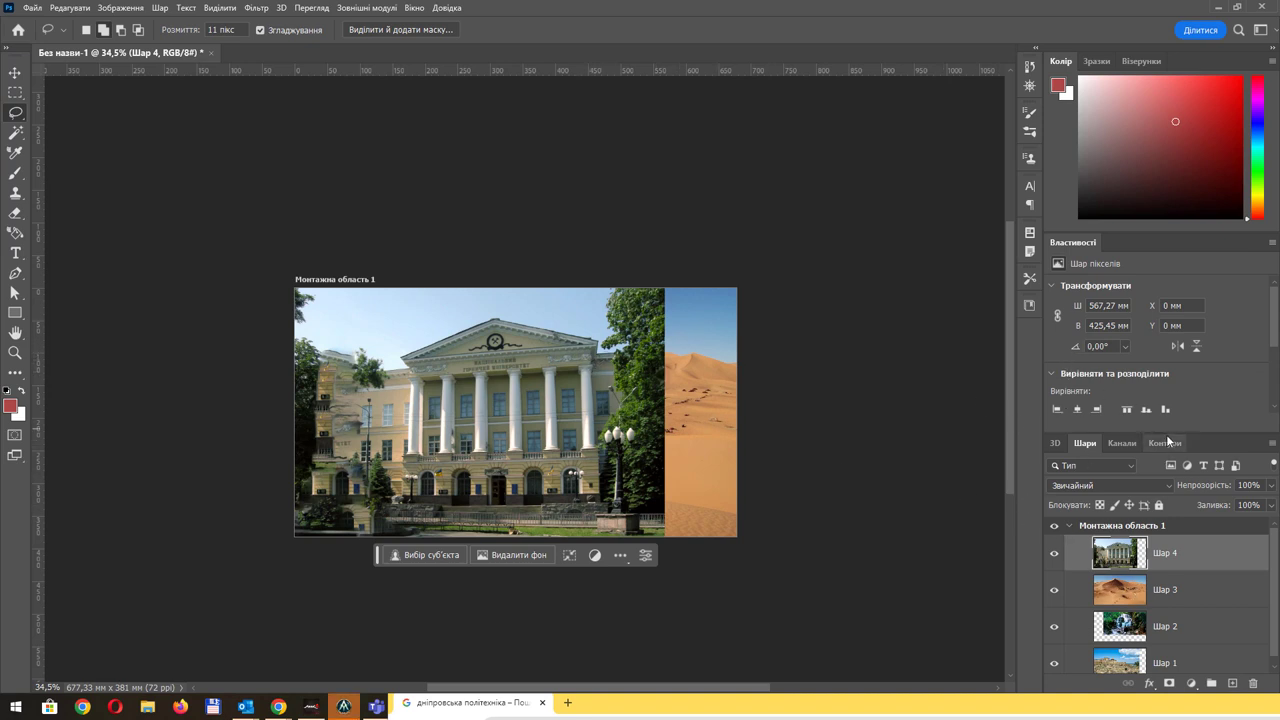
drag(1170, 432, 1165, 324)
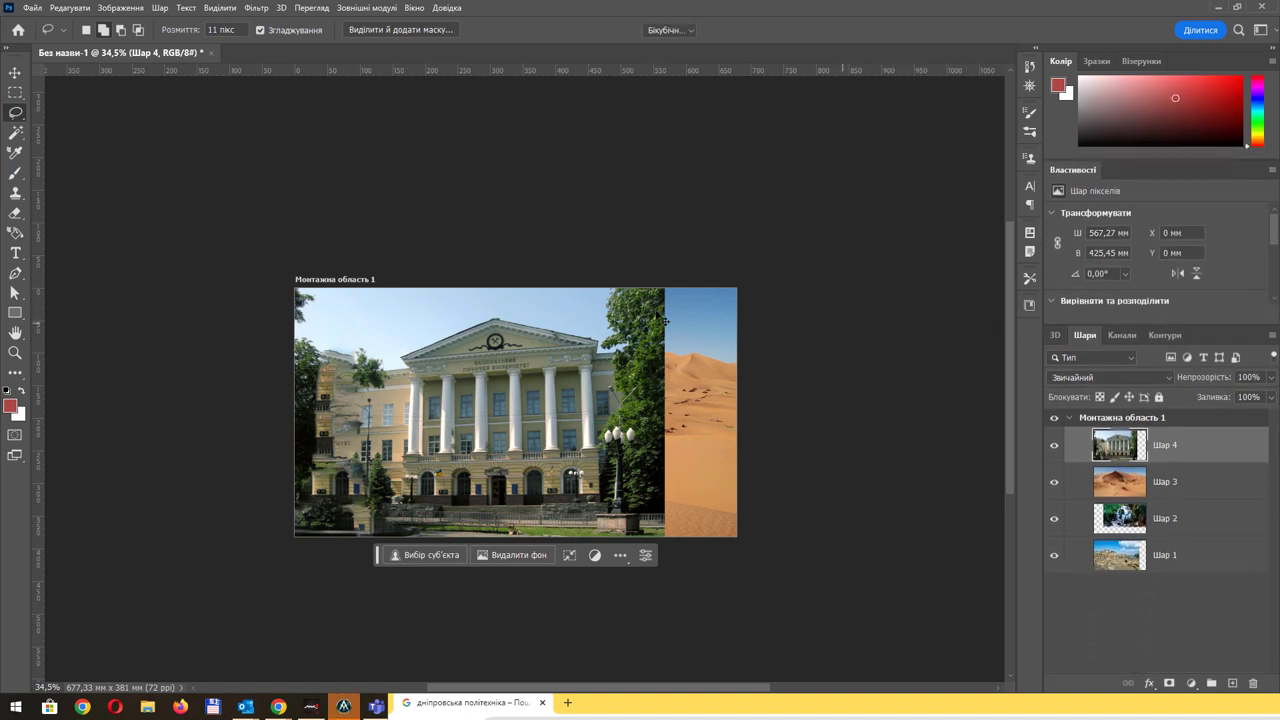
key(ctrl+t)
drag(666, 287, 513, 401)
drag(415, 452, 560, 377)
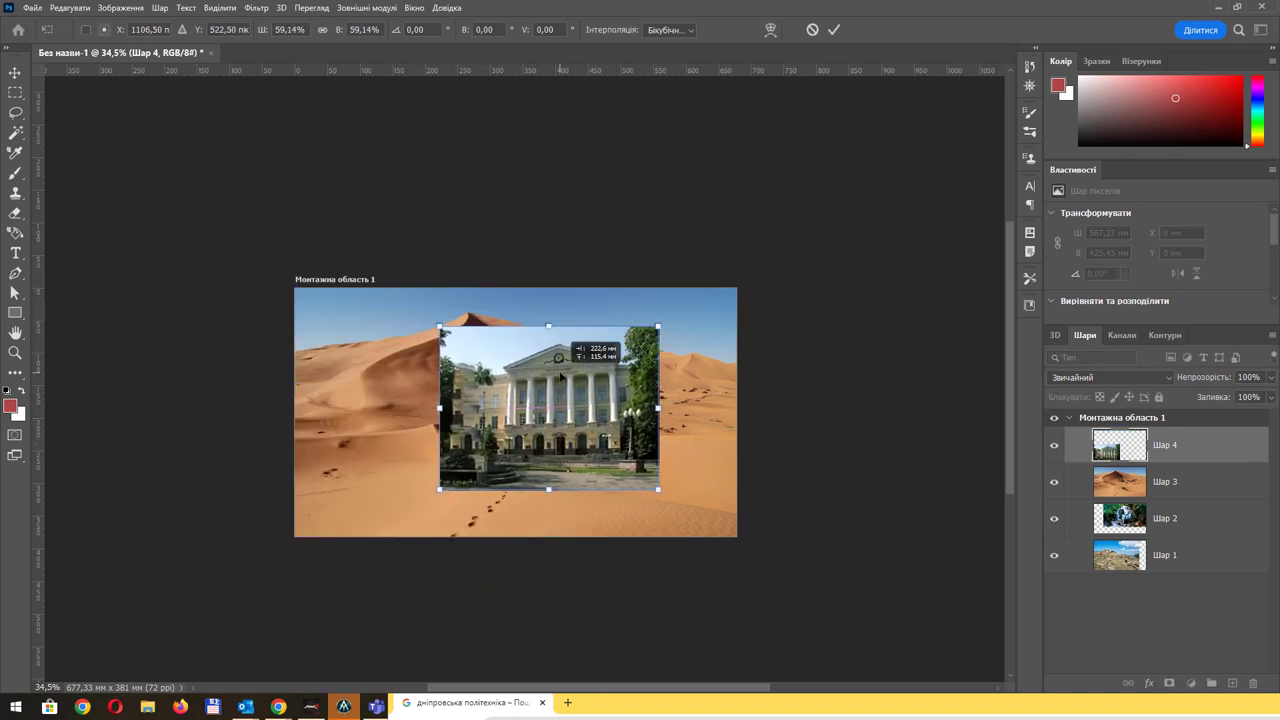
key(Return)
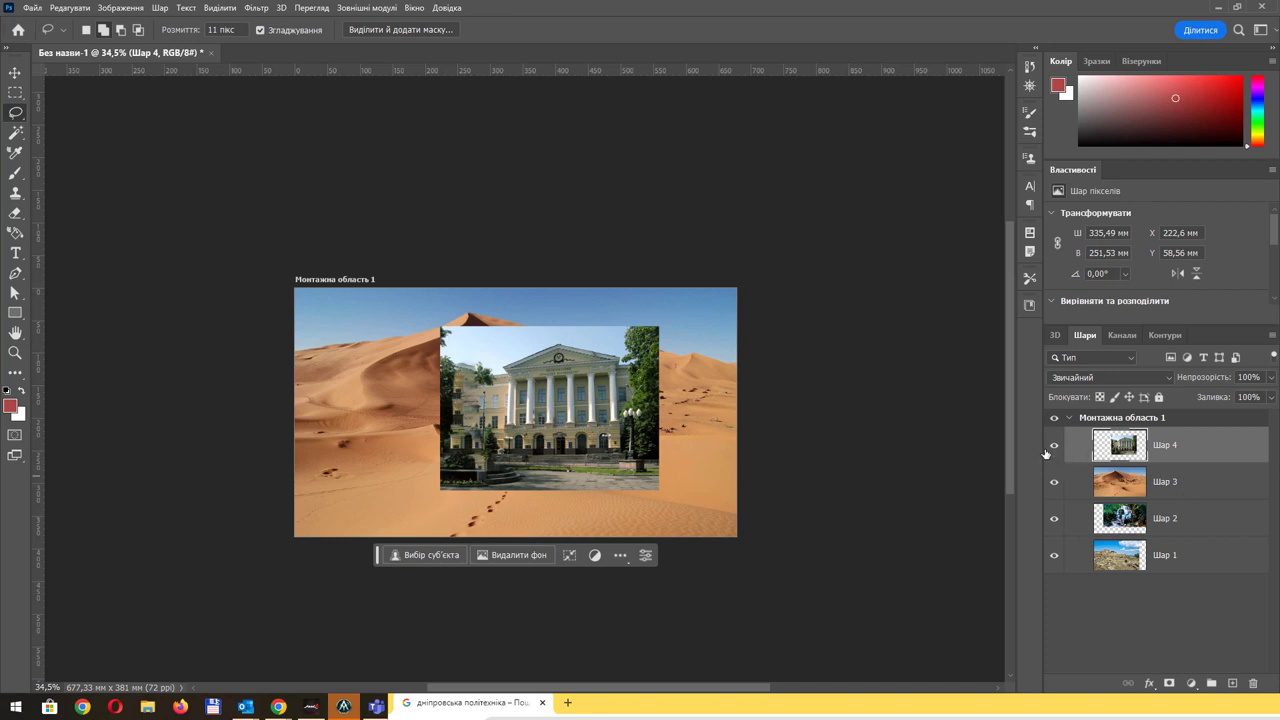
click(1050, 452)
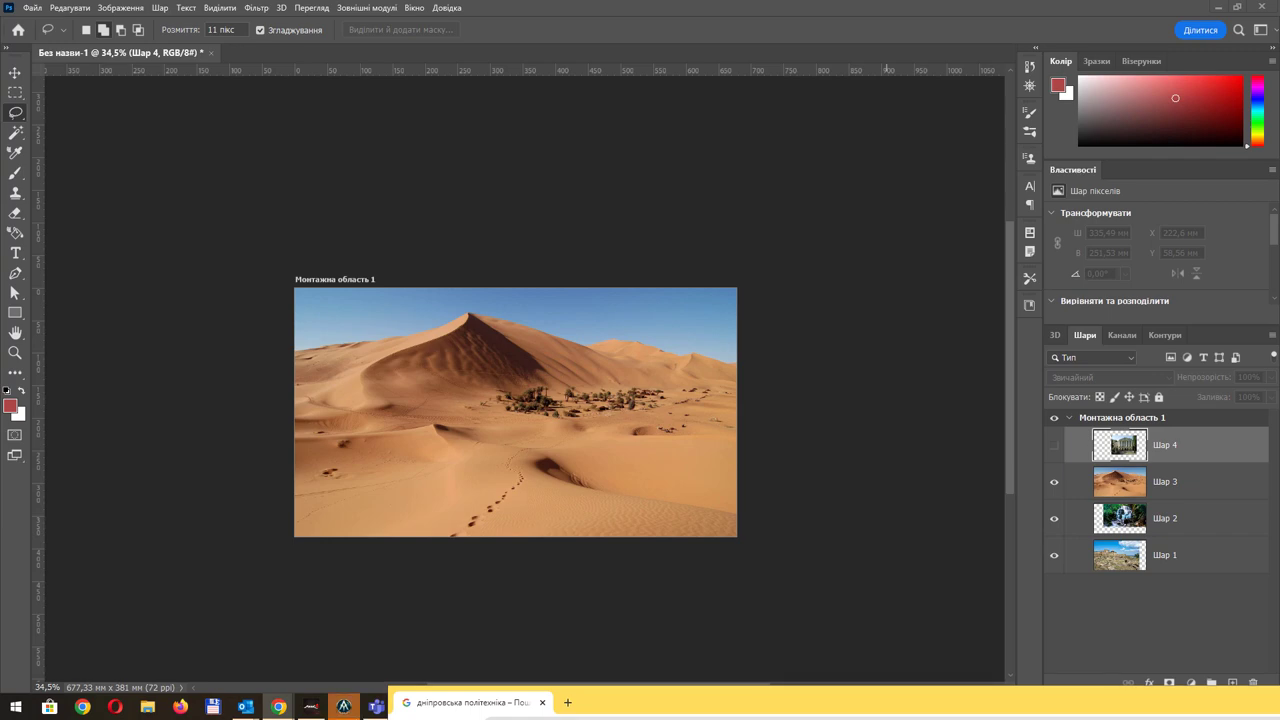
key(alt+Tab)
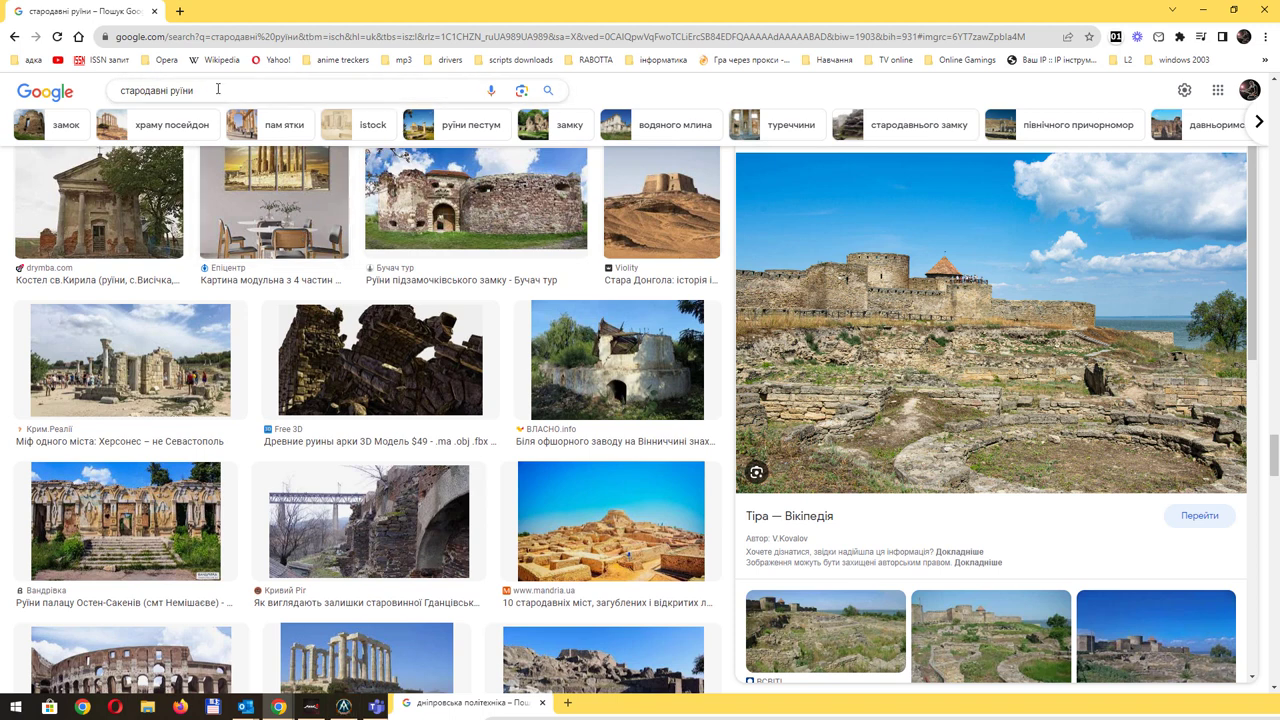
- Search Google Images for 'зимовий сад' limited to Large size and browse the results
drag(216, 88, 29, 79)
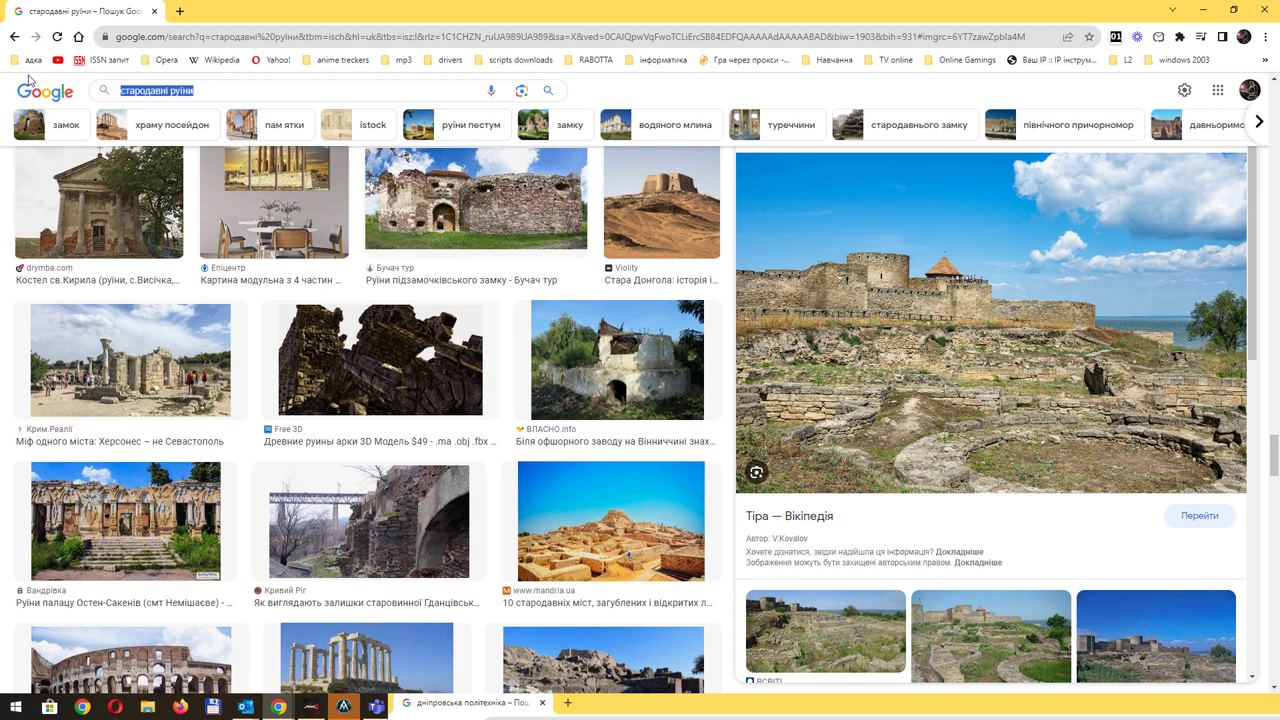
text(зимо)
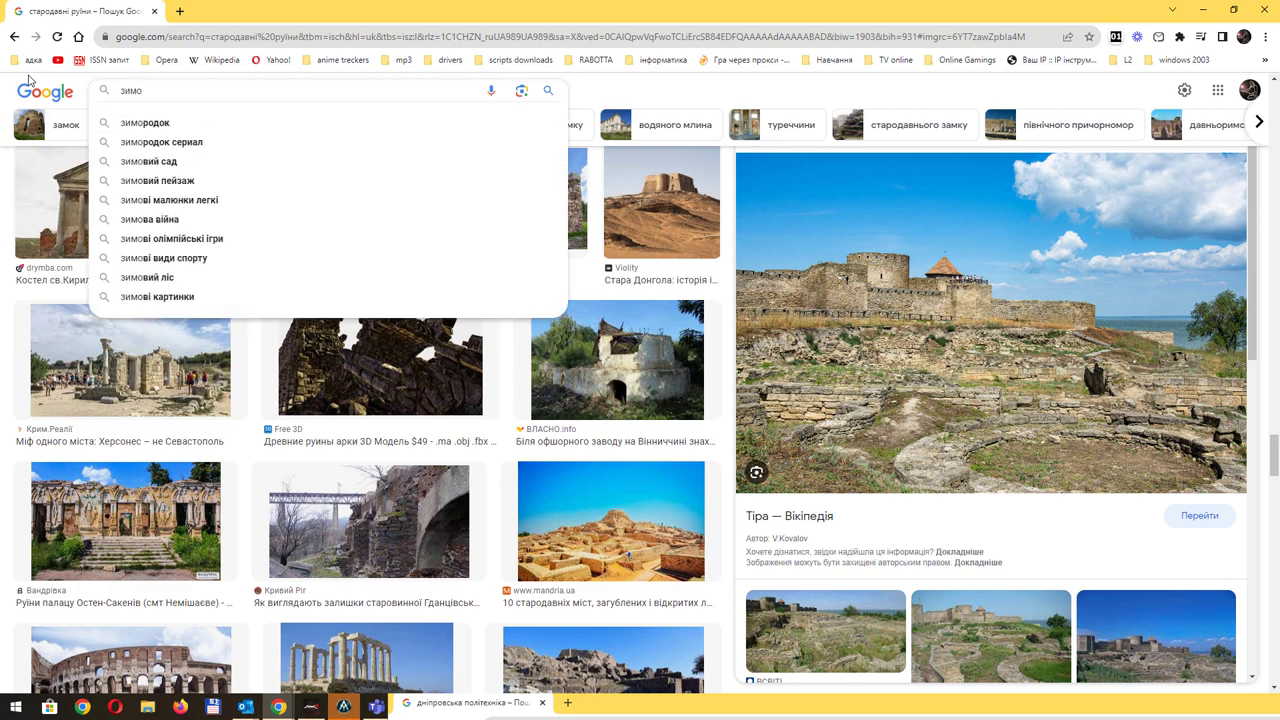
text(вий)
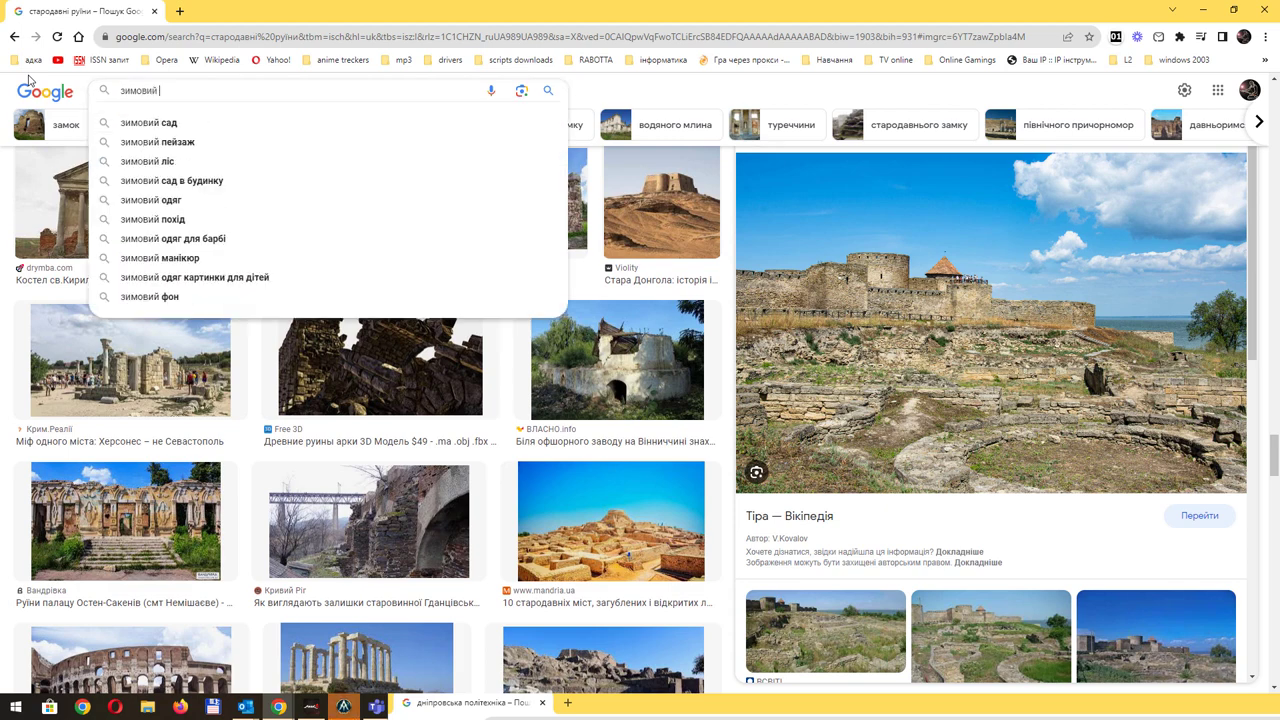
click(285, 122)
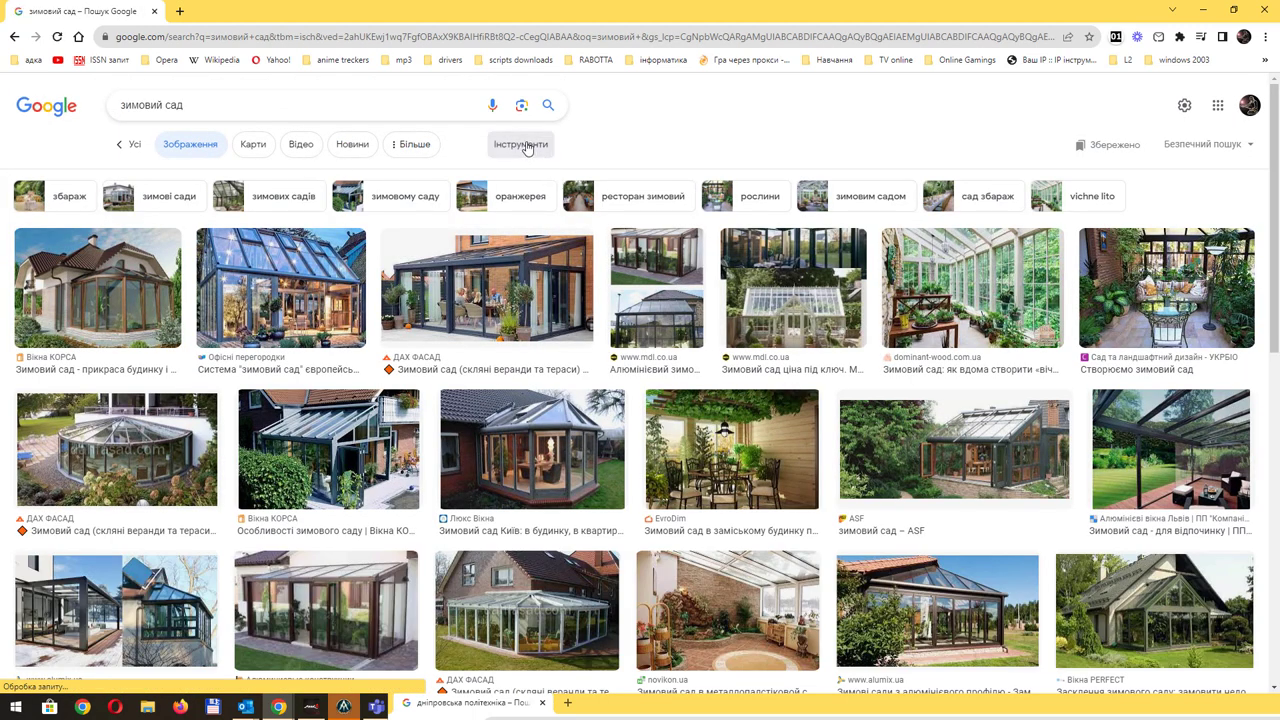
click(526, 145)
click(276, 178)
click(295, 224)
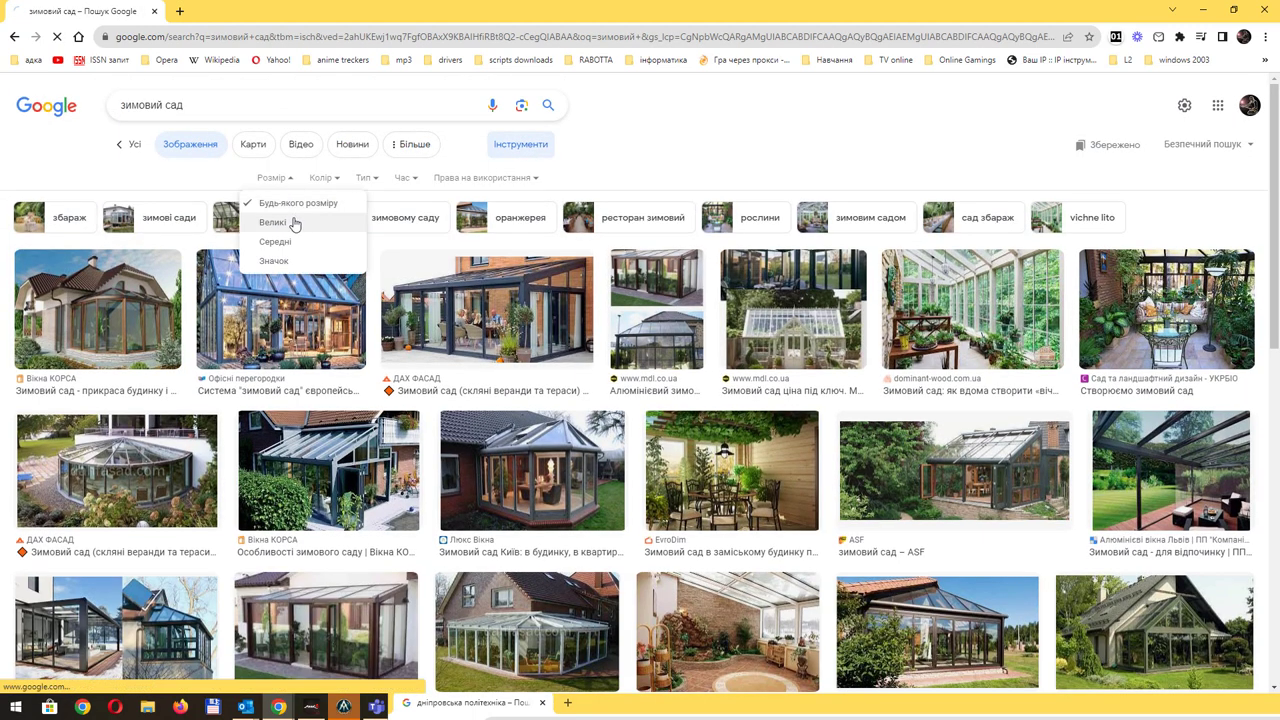
scroll(680, 415, down, 2)
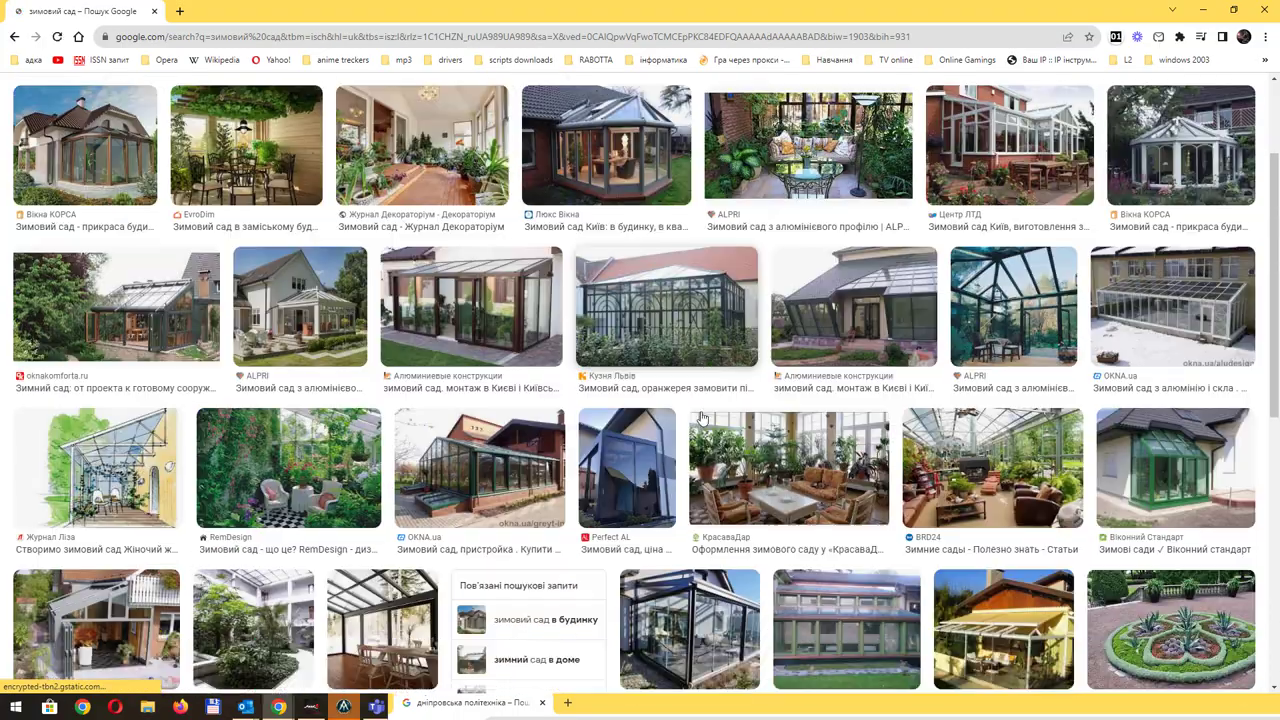
scroll(700, 416, down, 5)
scroll(695, 415, down, 5)
scroll(685, 412, down, 5)
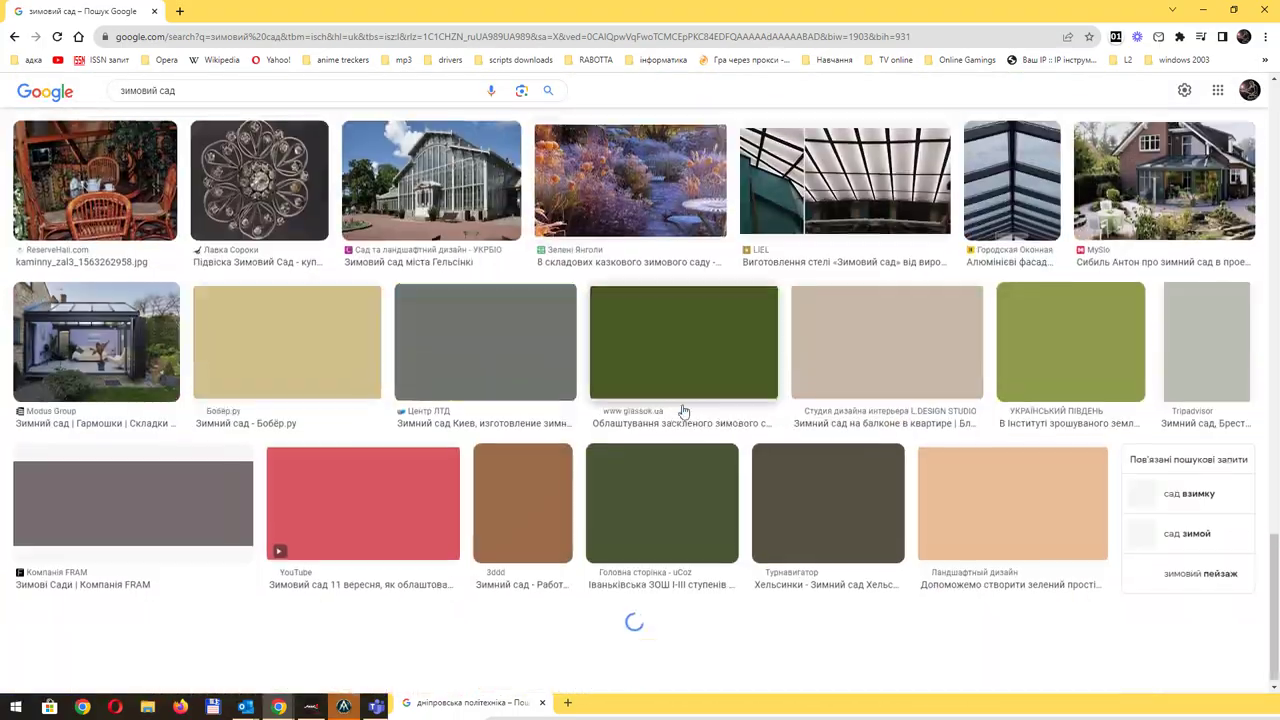
- Change the search to 'сад взимку', filter to Large images and scroll the results
click(159, 90)
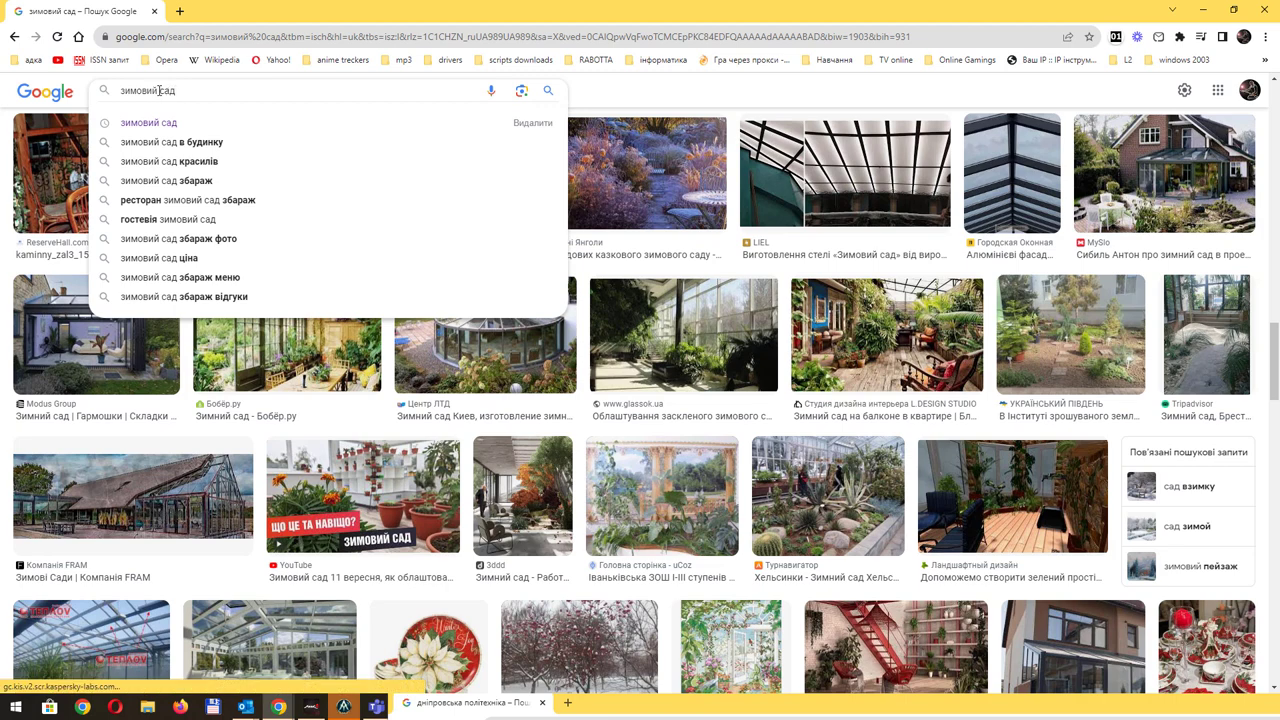
double_click(159, 90)
key(BackSpace)
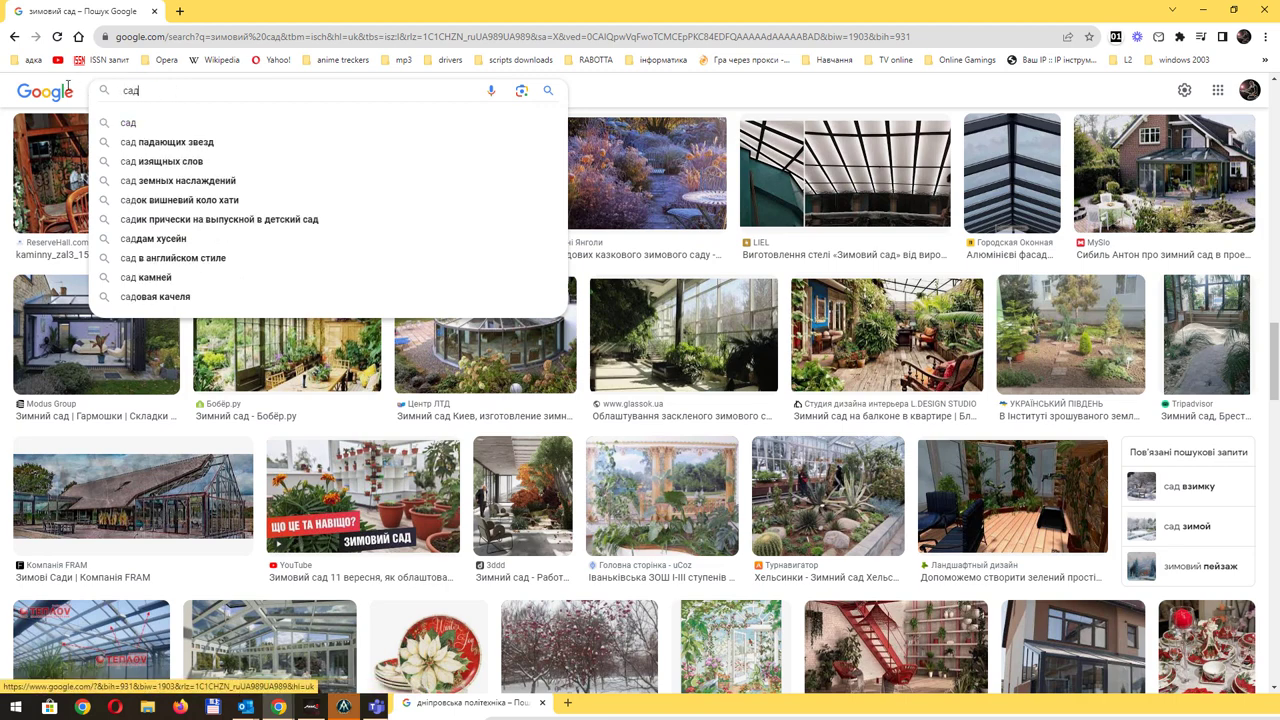
text(взимку)
key(Return)
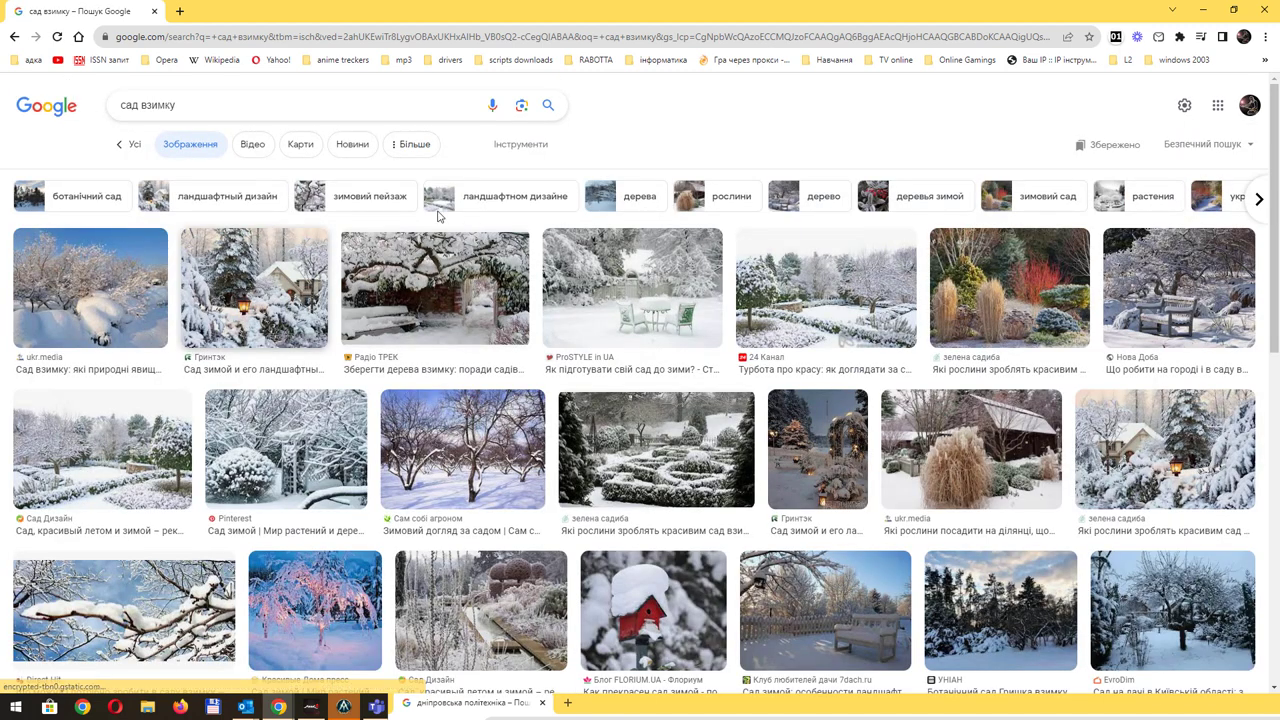
click(531, 148)
click(275, 178)
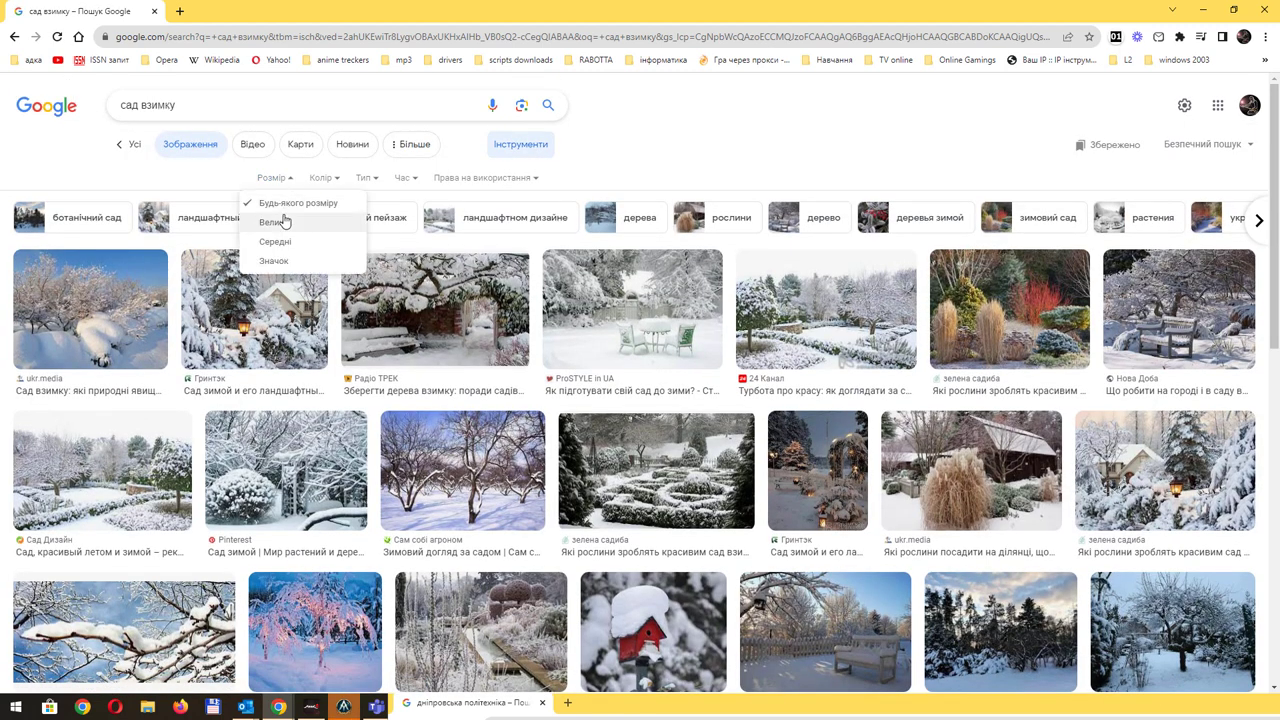
click(284, 223)
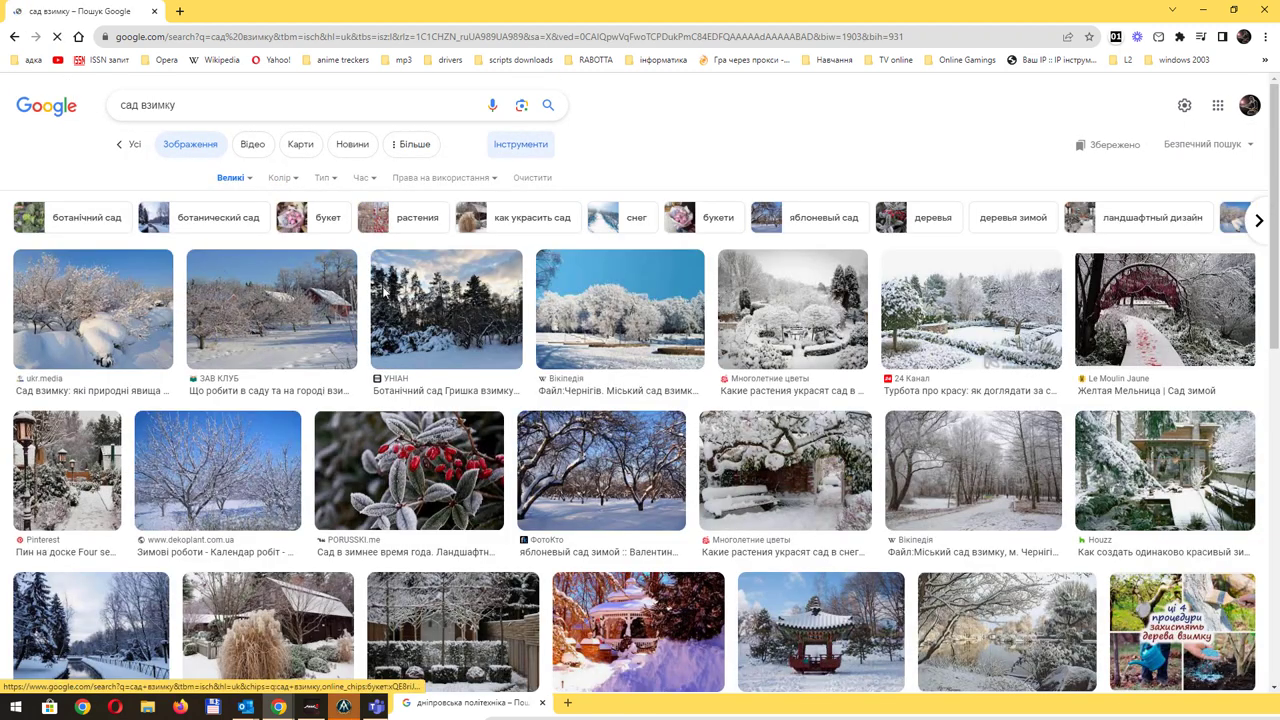
scroll(703, 420, down, 1)
scroll(703, 415, down, 1)
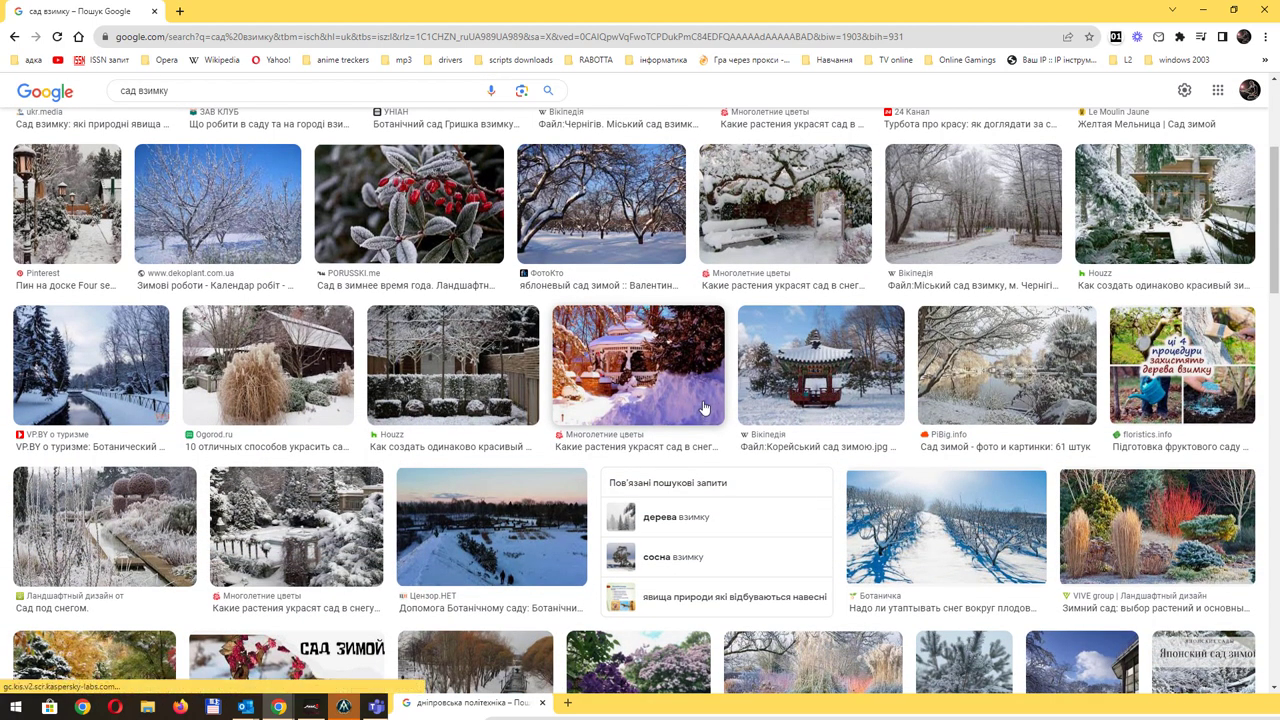
- Preview the snowy lakeside garden image and copy it with Copy Image
click(953, 399)
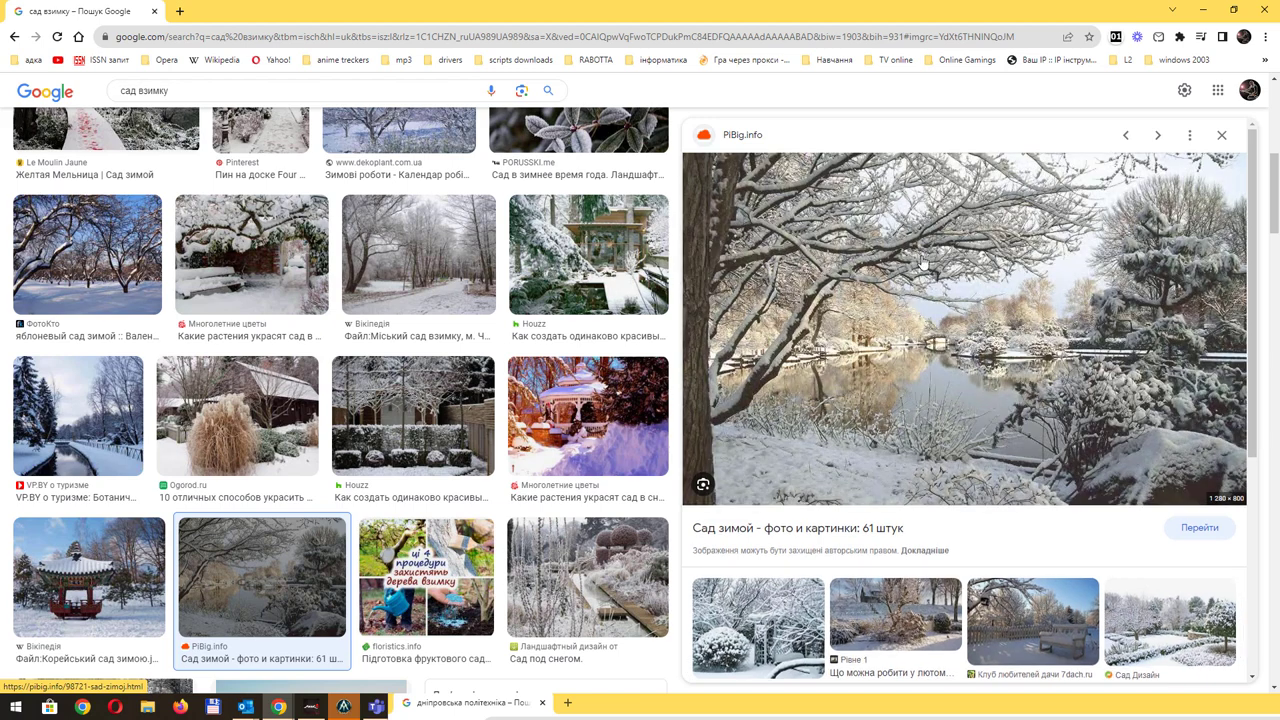
right_click(919, 256)
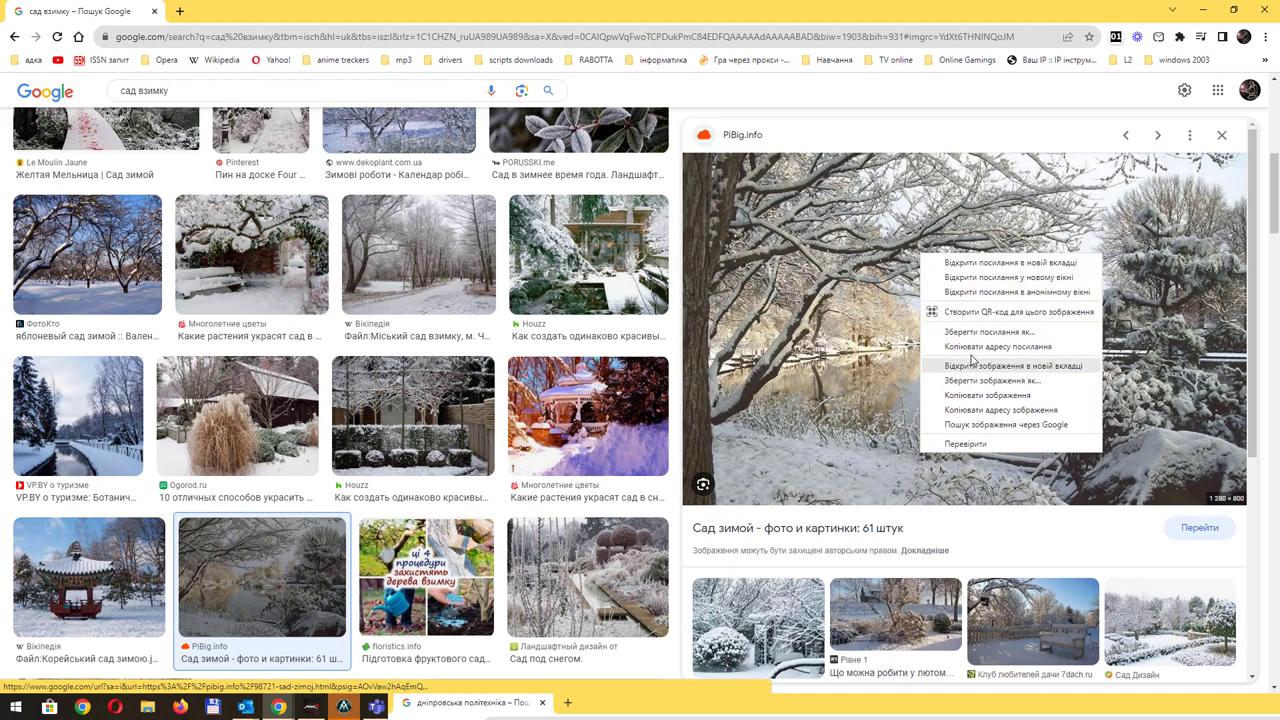
key(Escape)
right_click(963, 315)
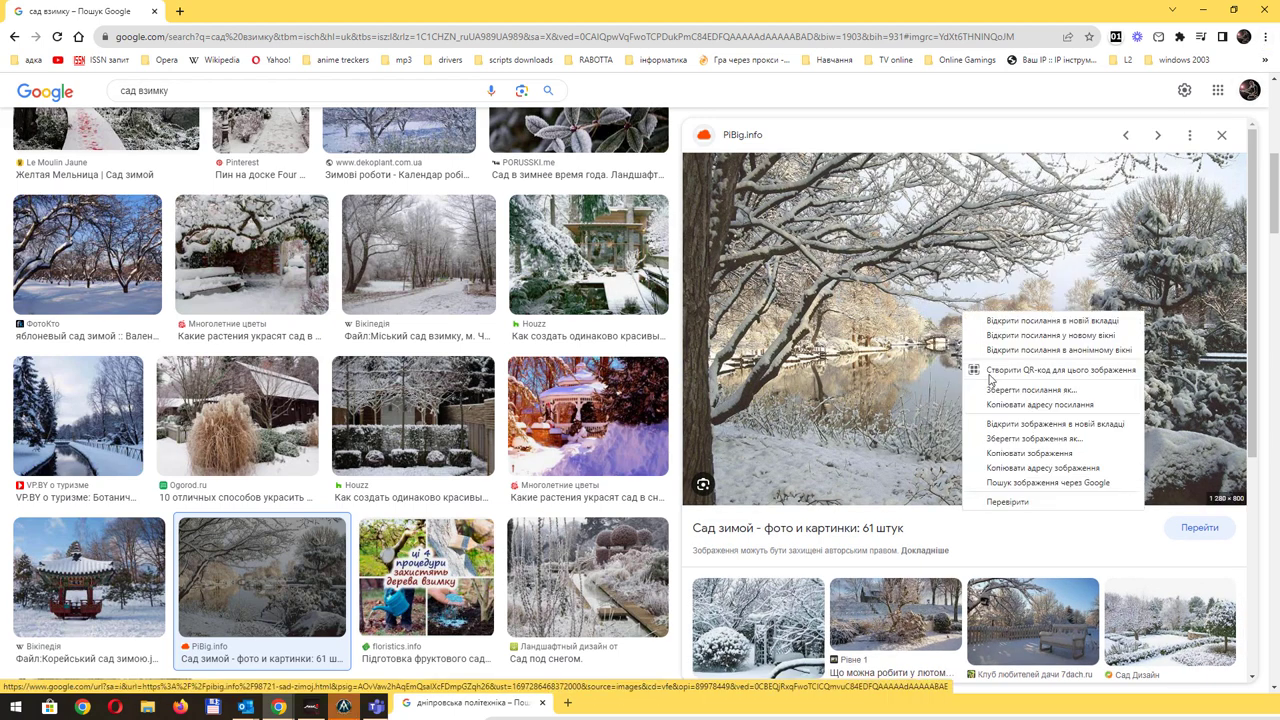
click(1010, 453)
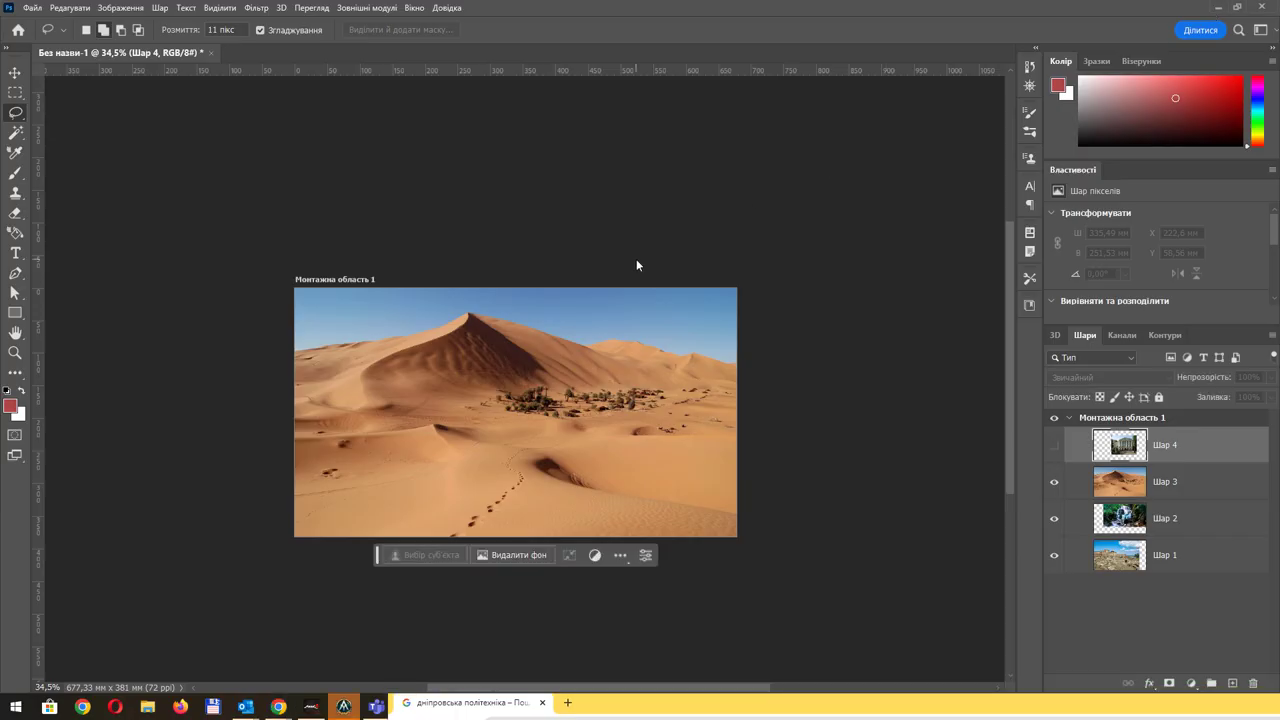
- Paste the snowy lake image and enlarge it over the artboard with Free Transform
key(ctrl+v)
key(ctrl+t)
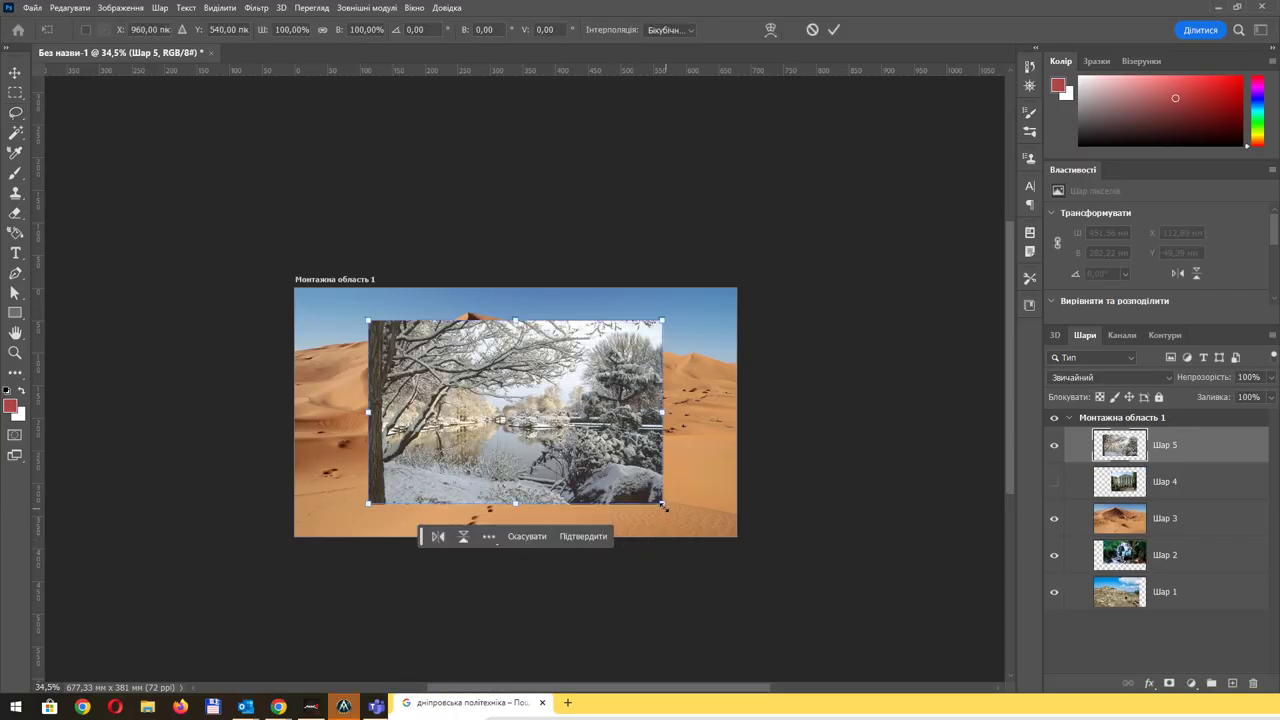
drag(662, 504, 716, 541)
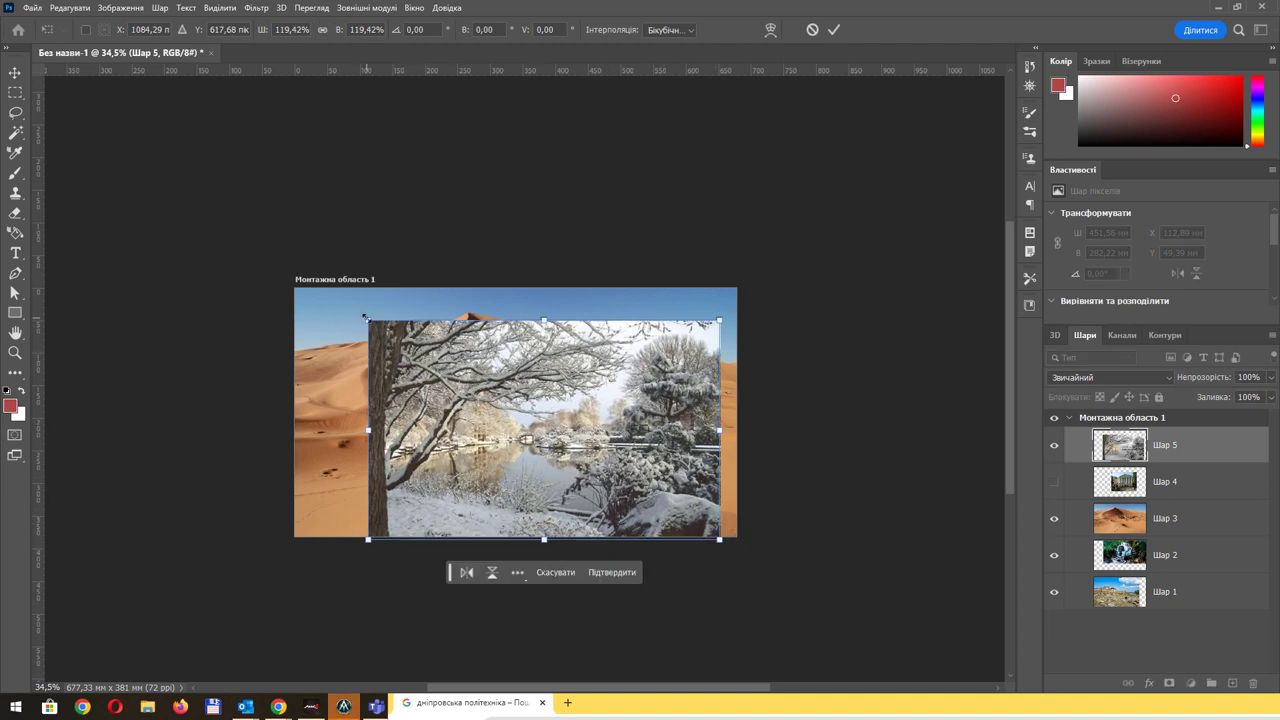
drag(368, 321, 310, 262)
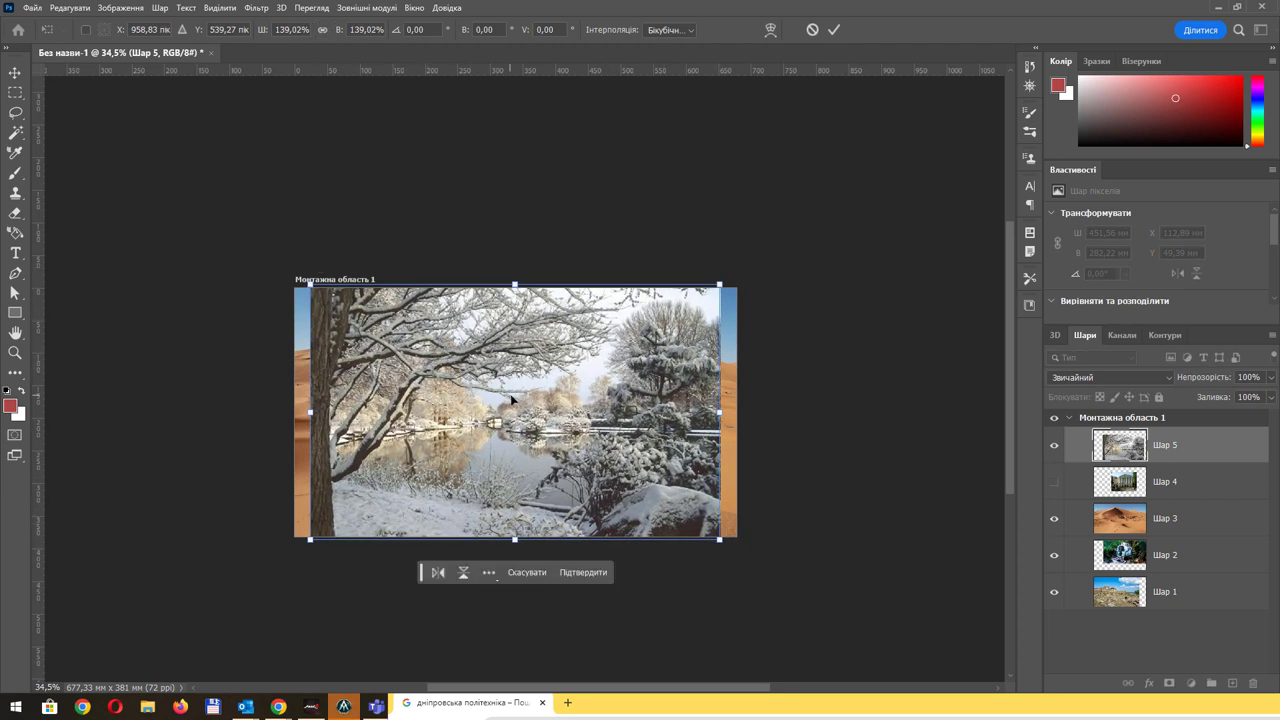
key(Return)
- Place the snowy layer just above the desert and hide the fortress and waterfall layers
key(l)
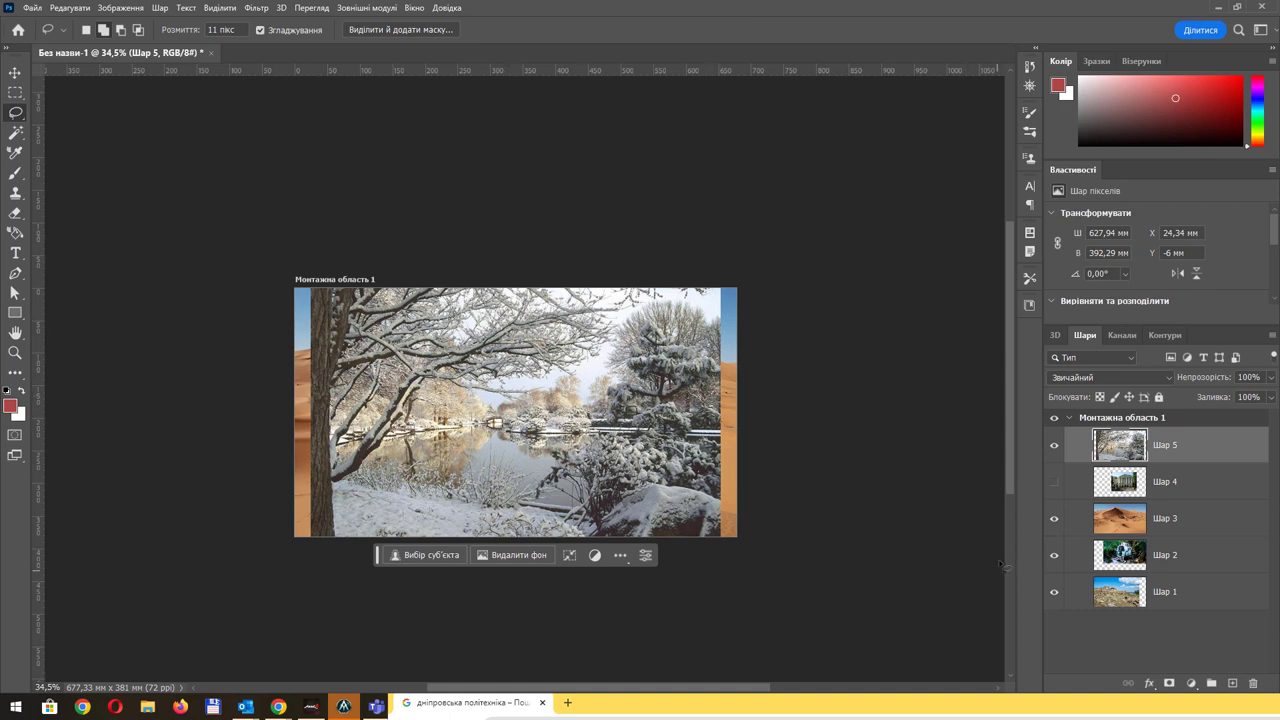
drag(1179, 444, 1170, 600)
drag(1172, 490, 1125, 552)
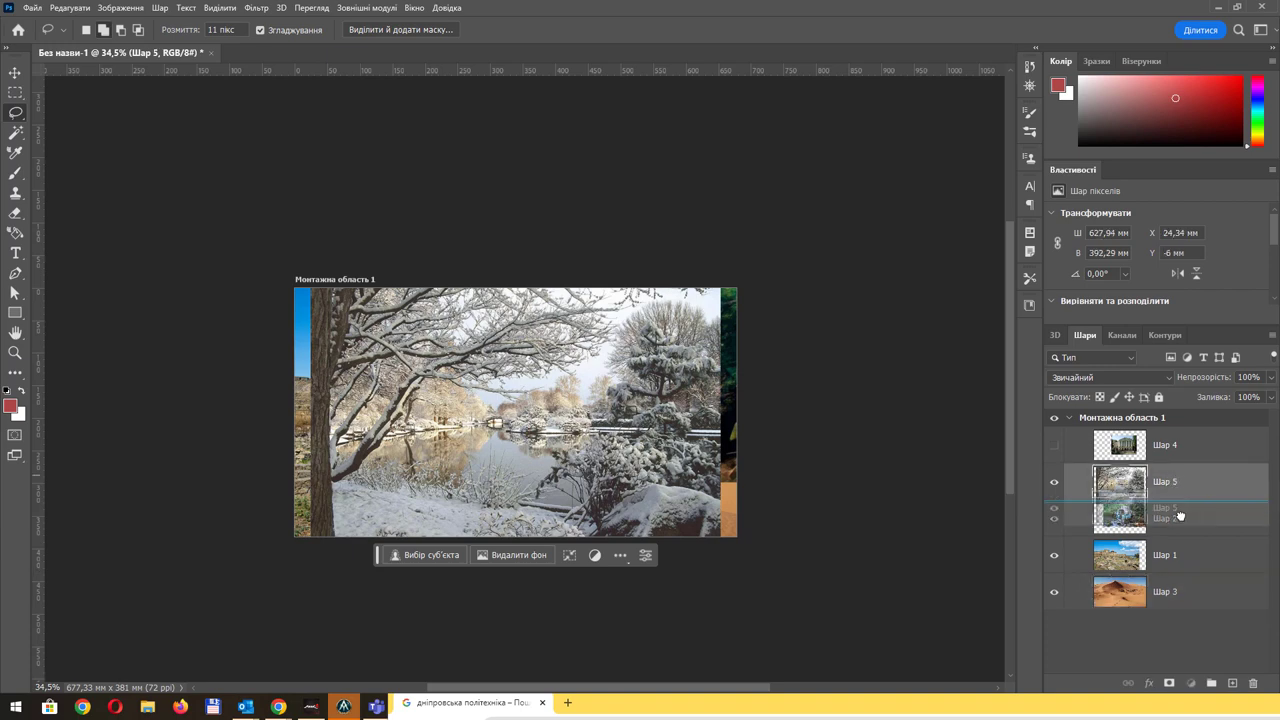
click(1054, 519)
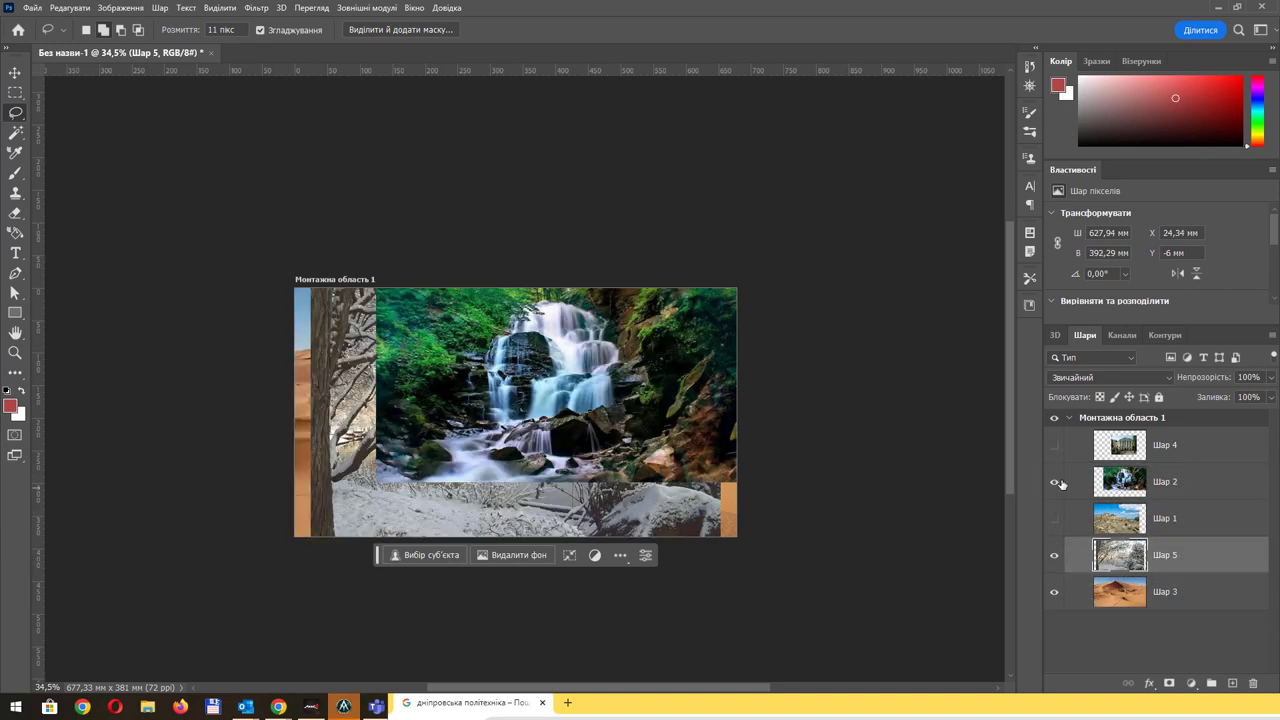
click(1054, 482)
- With the Move tool, slide the Шар 5 snow image right so the desert shows at left
key(v)
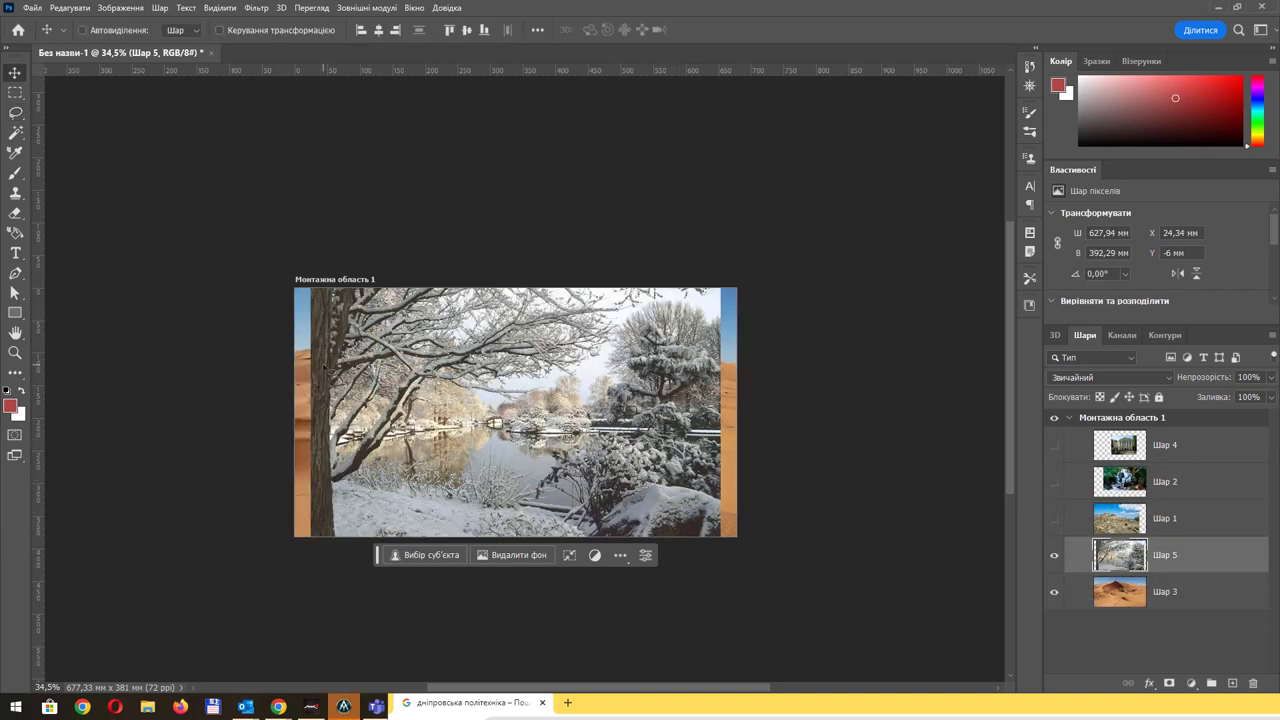
scroll(442, 372, up, 3)
drag(622, 344, 605, 244)
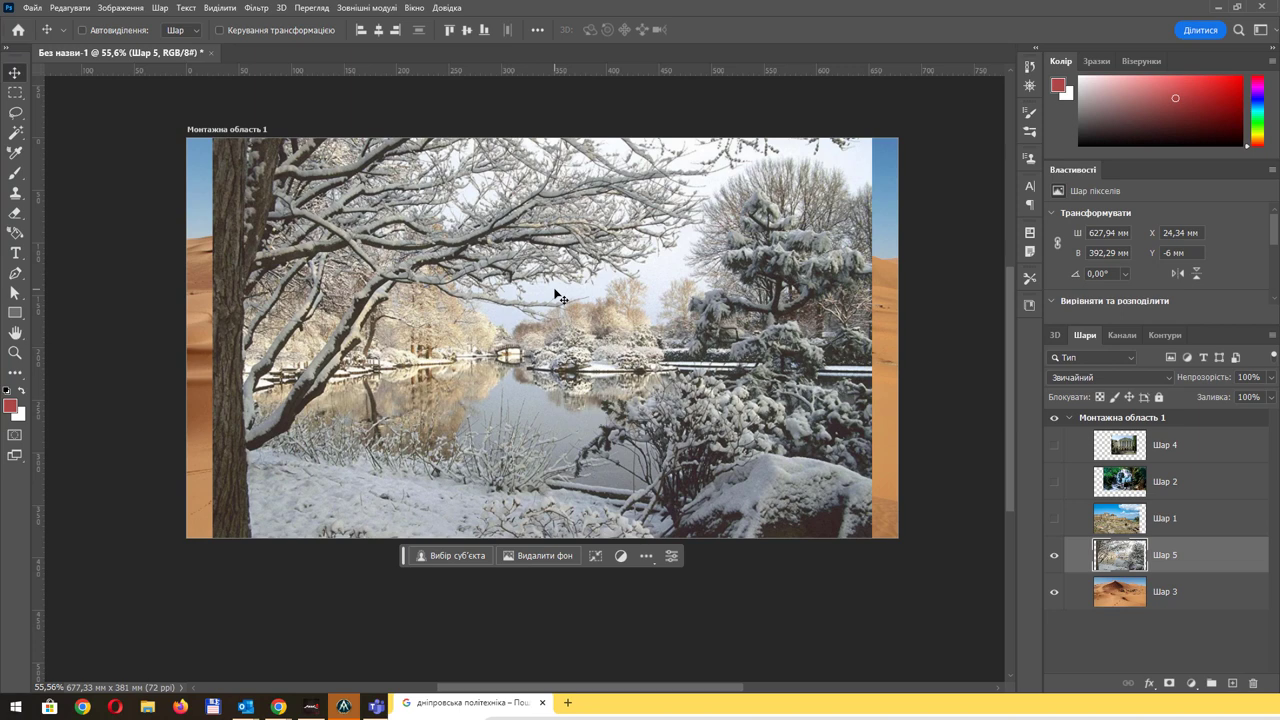
drag(478, 297, 752, 275)
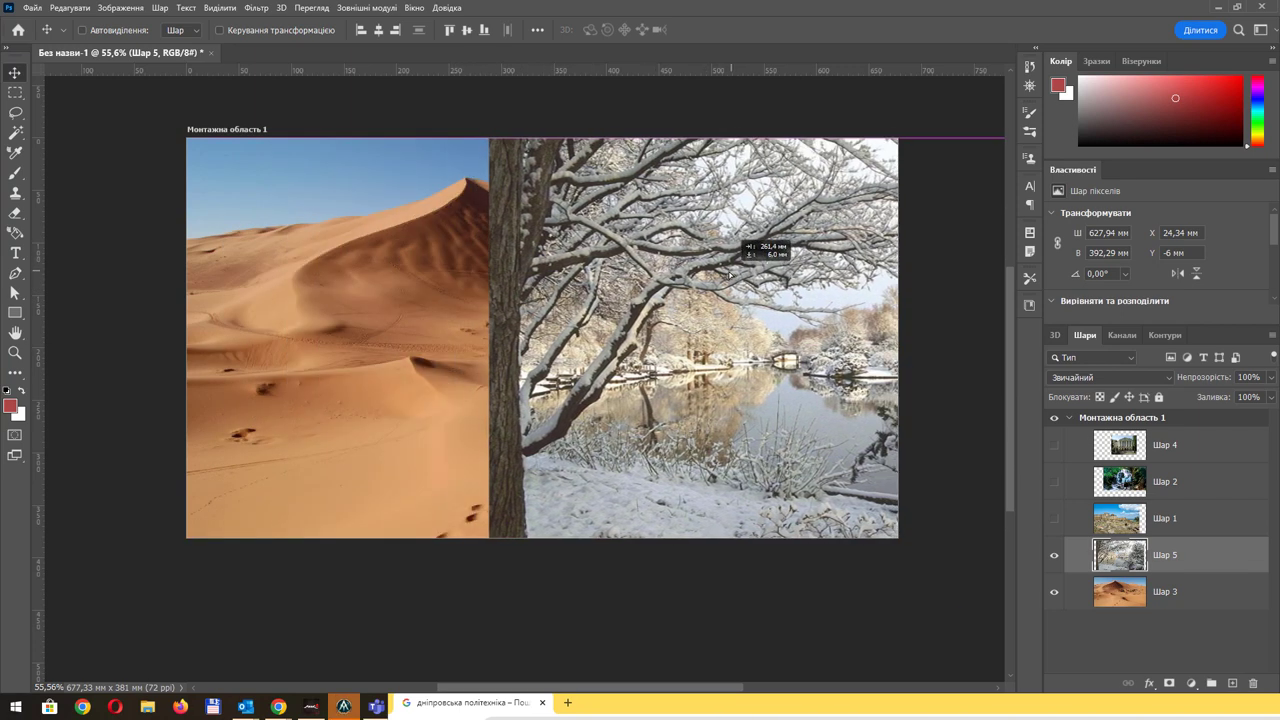
drag(752, 275, 732, 271)
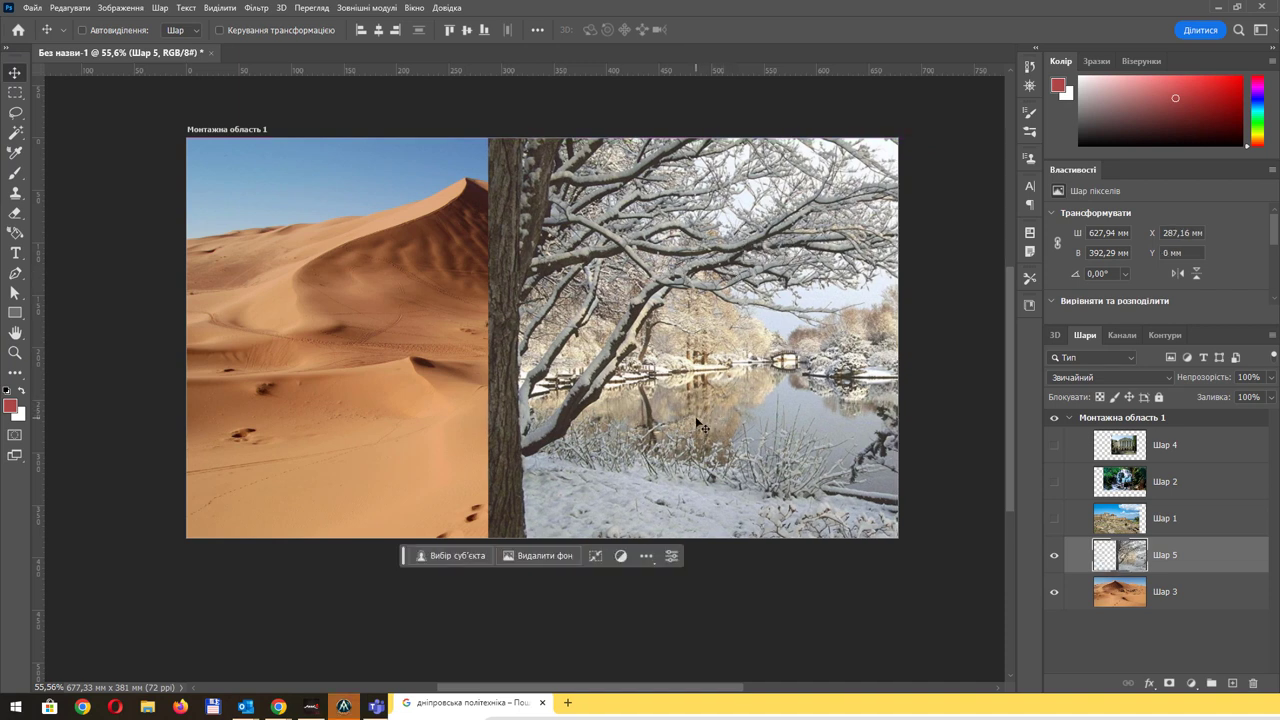
- Unhide the Шар 1 fortress layer and drag it into the artboard's top-left corner
click(1055, 519)
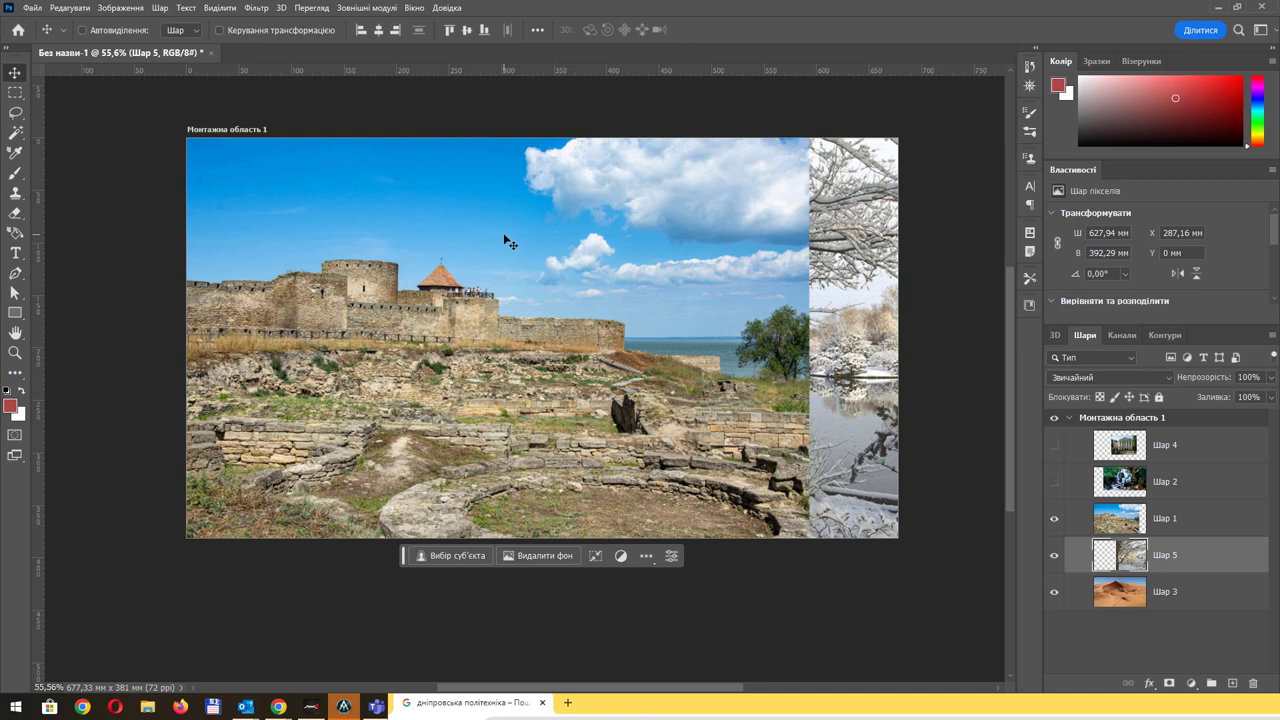
mouse_move(578, 232)
mouse_down()
mouse_move(476, 222)
mouse_move(252, 90)
mouse_up()
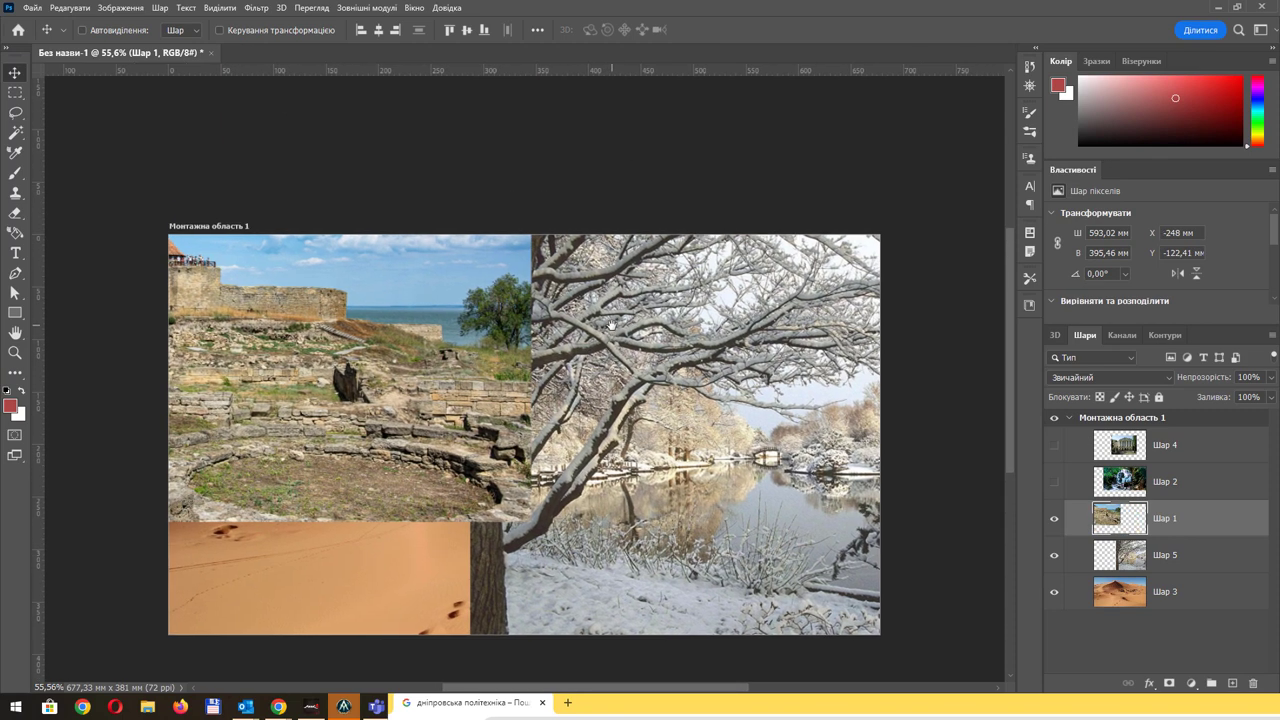
mouse_move(365, 271)
mouse_down()
mouse_move(365, 291)
mouse_move(298, 292)
mouse_up()
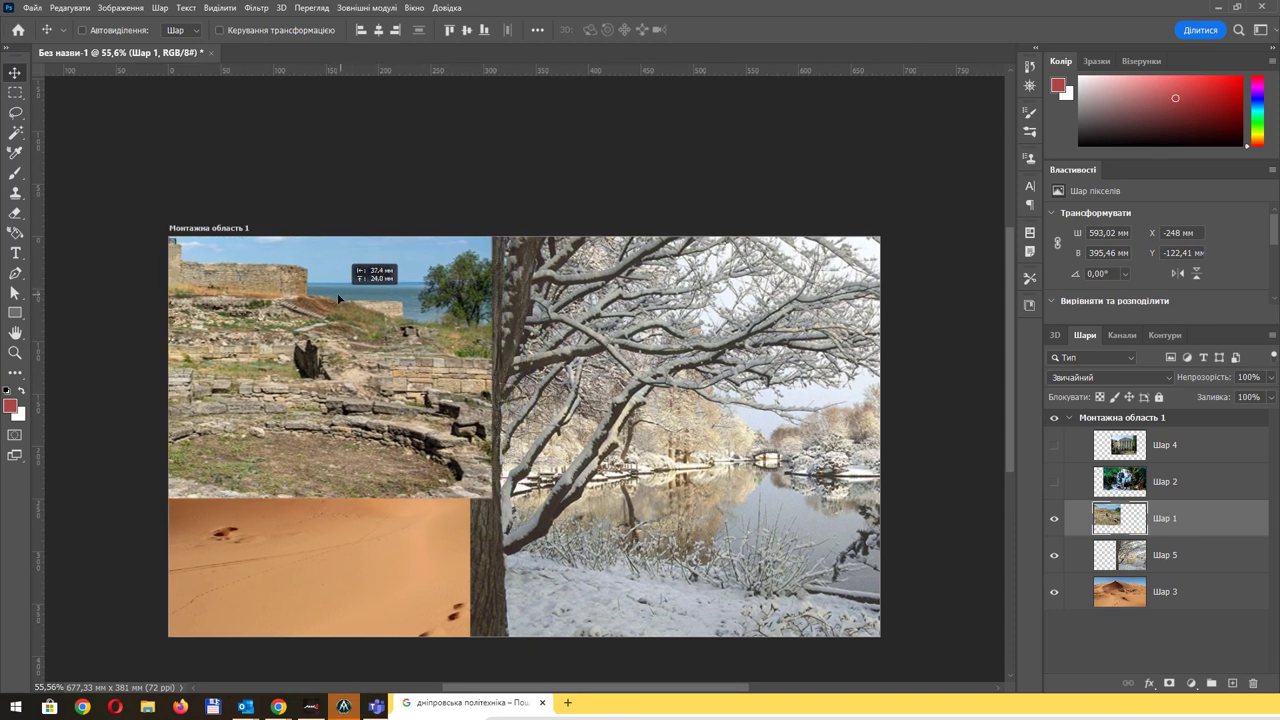
drag(298, 292, 417, 299)
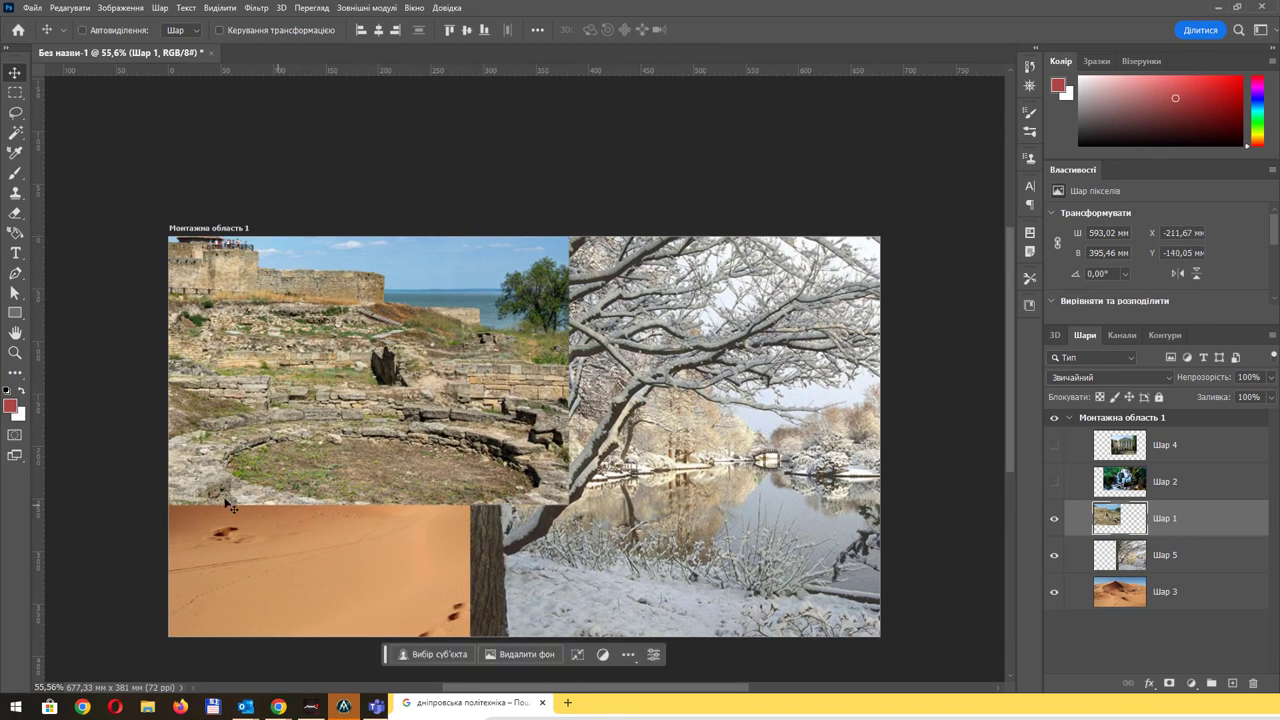
scroll(365, 466, up, 1)
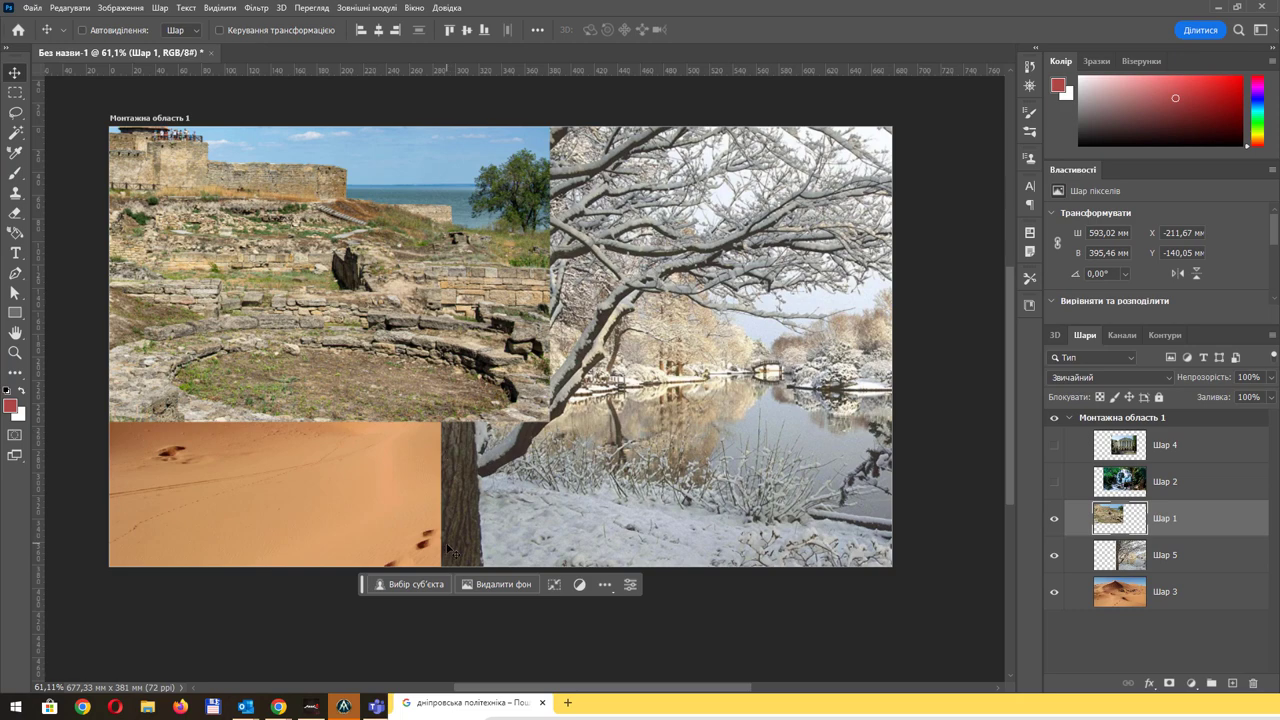
scroll(444, 441, up, 1)
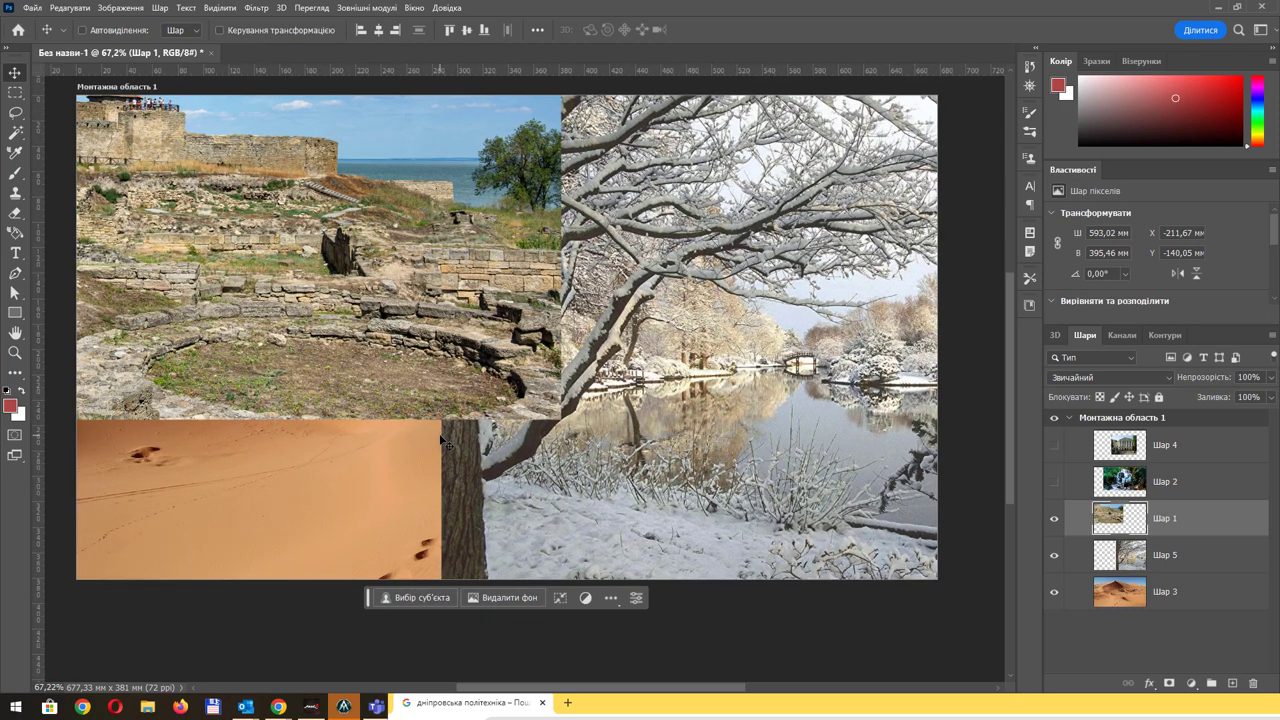
scroll(452, 435, up, 1)
scroll(452, 435, down, 1)
drag(524, 285, 520, 265)
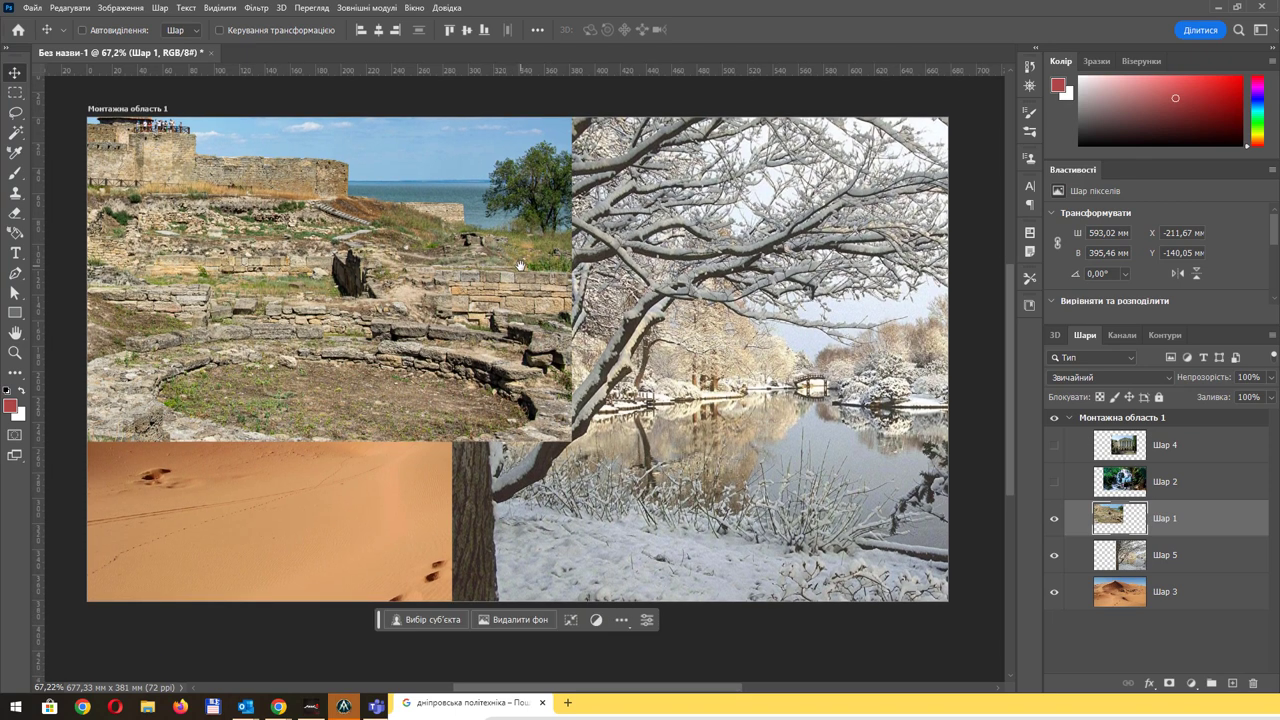
- Set a 0-hardness eraser of about 165 px, try erasing the fortress edges, then undo it
key(e)
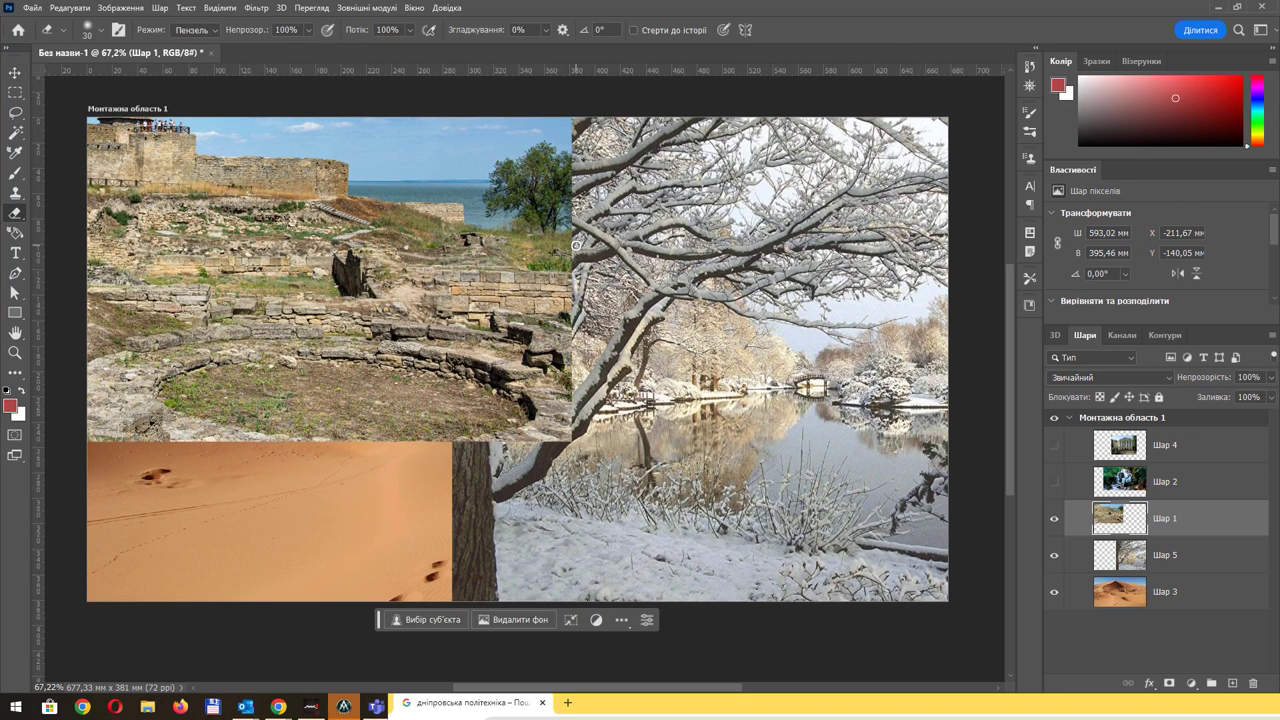
right_click(576, 244)
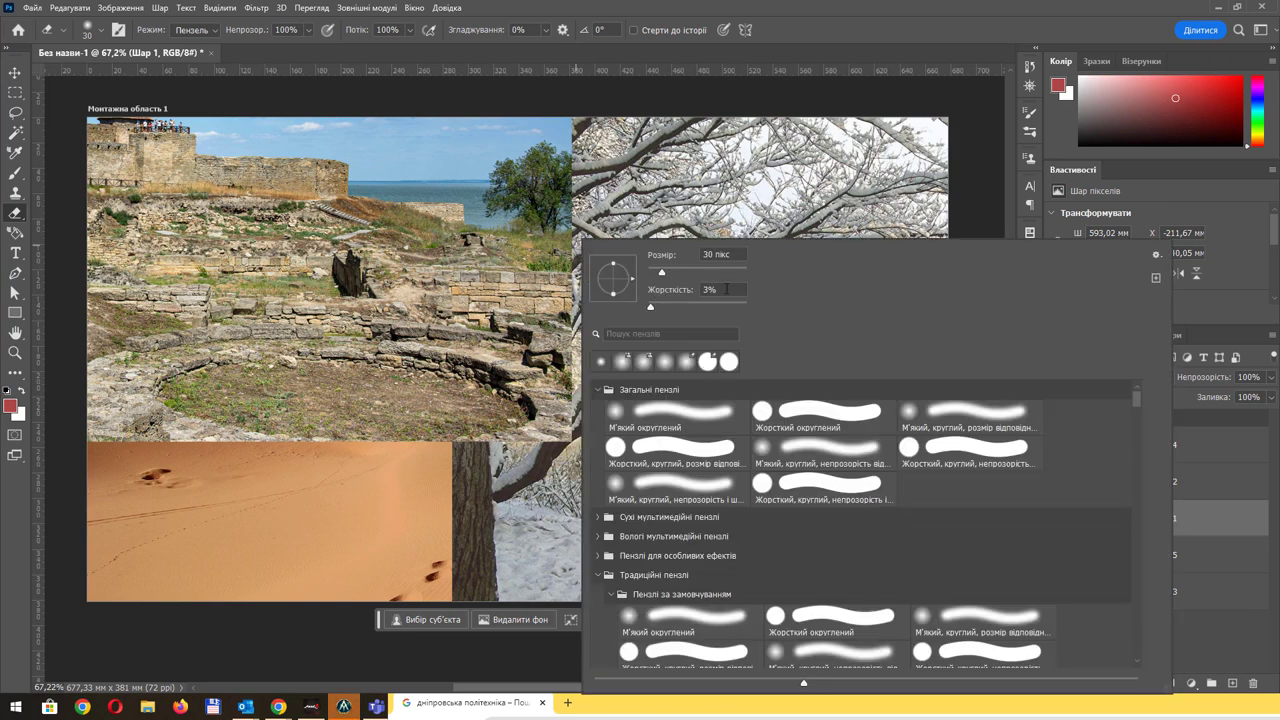
click(636, 288)
drag(691, 275, 715, 272)
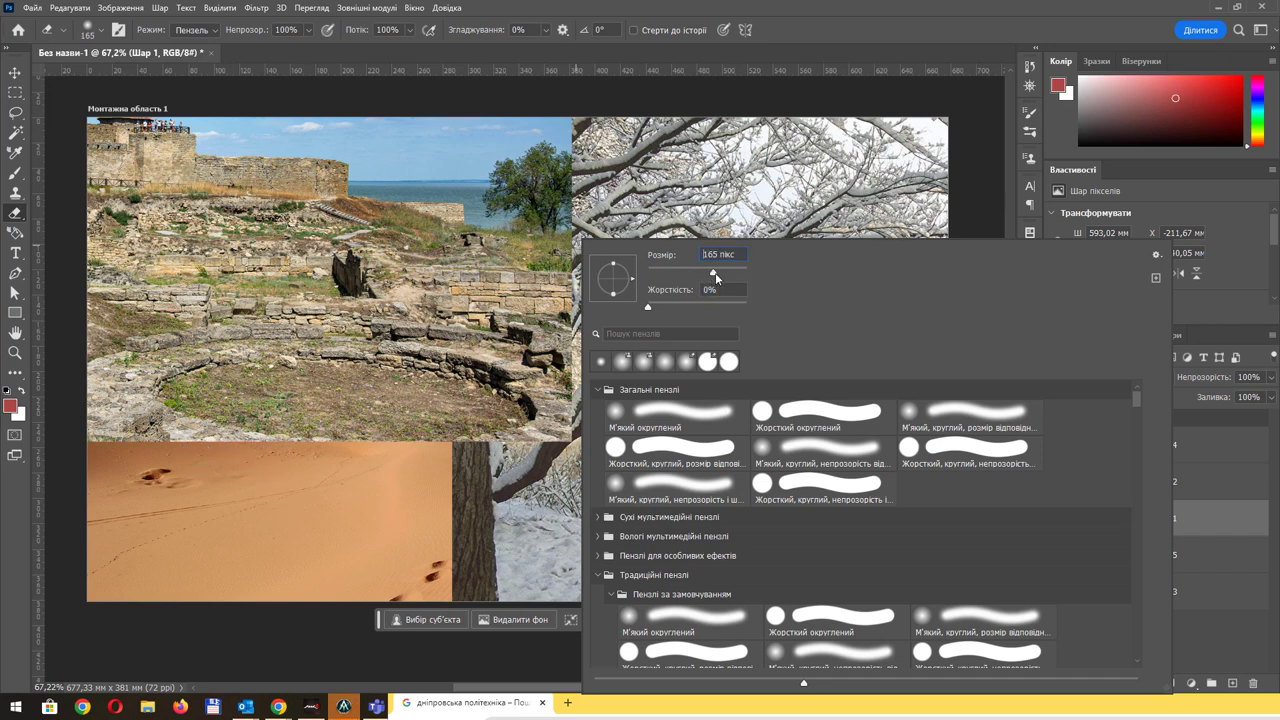
click(276, 423)
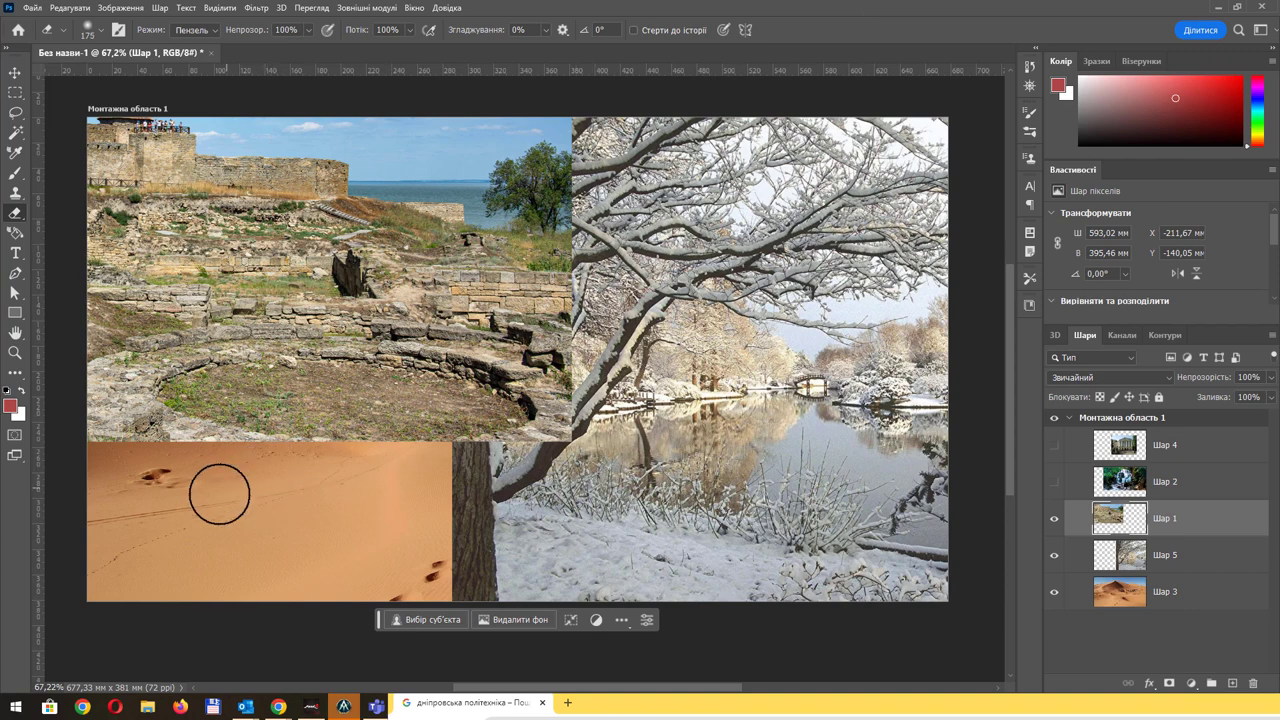
key(bracketright)
key(bracketright)
key(bracketright)
mouse_move(160, 468)
mouse_down()
mouse_move(143, 471)
mouse_move(491, 451)
mouse_move(570, 310)
mouse_move(600, 132)
mouse_up()
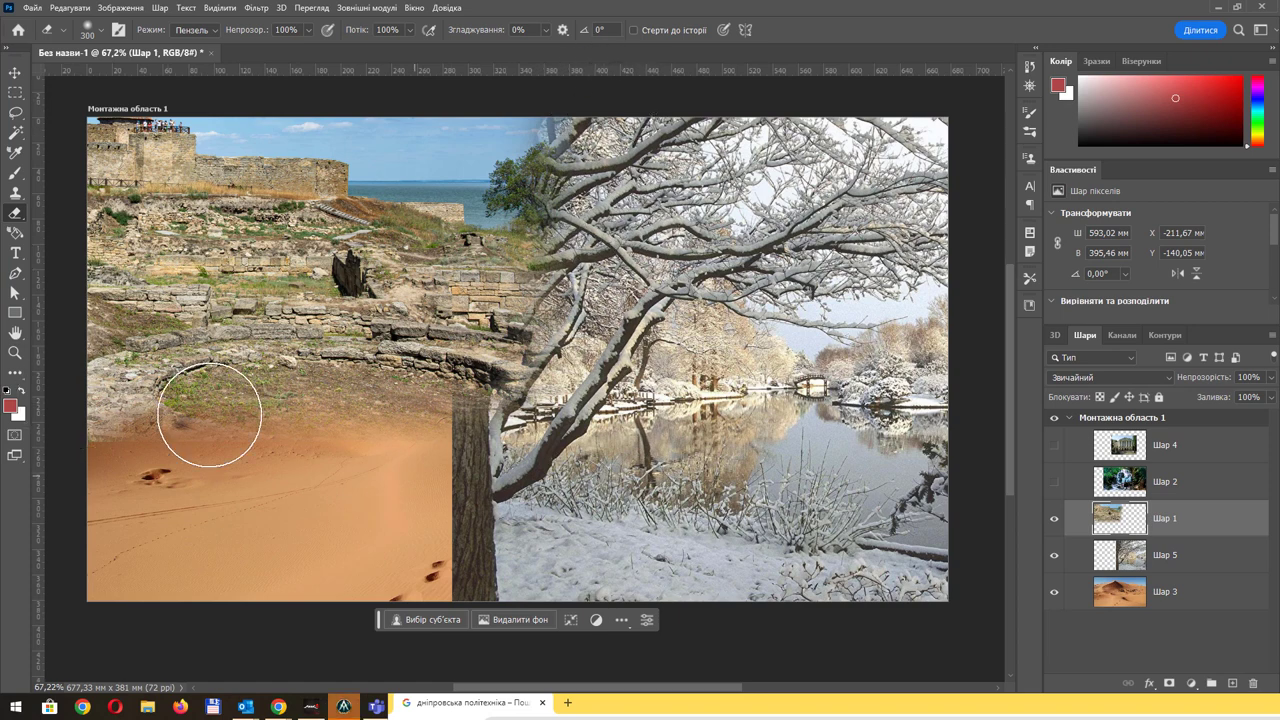
key(ctrl+z)
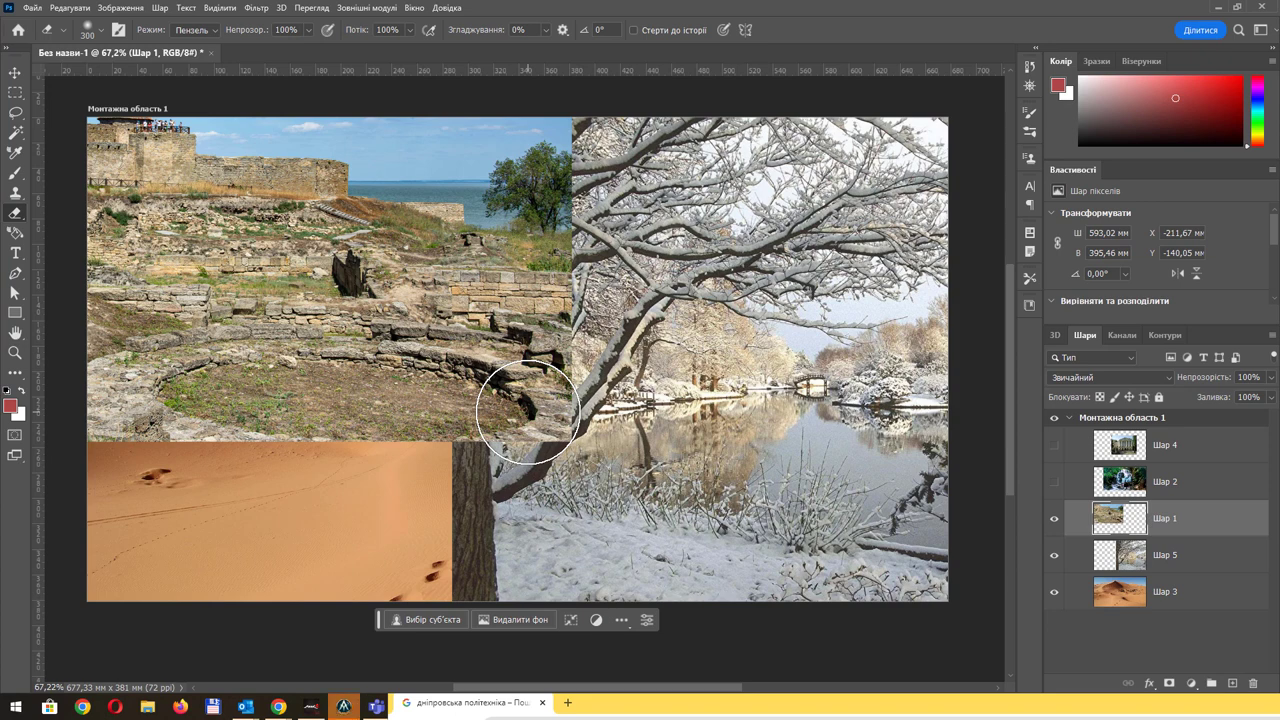
- Hide the fortress and snowy lake layers and shift the snowy layer to the left
click(1053, 519)
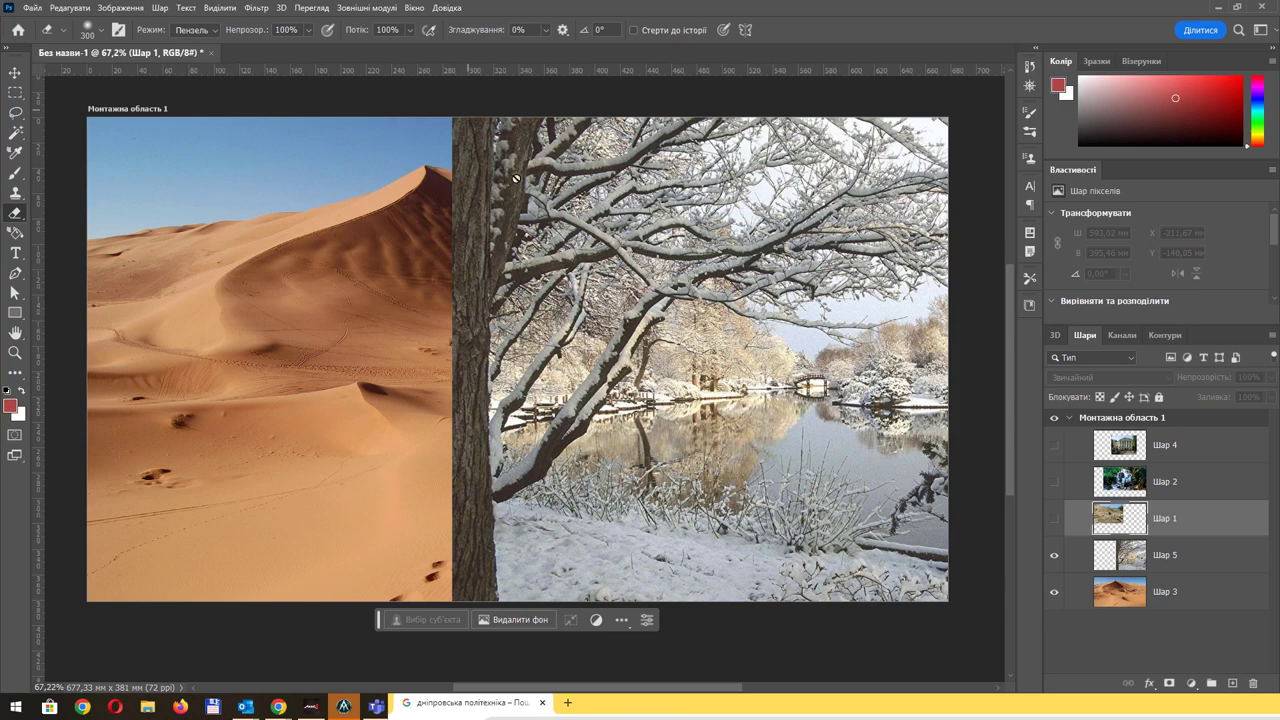
click(1186, 560)
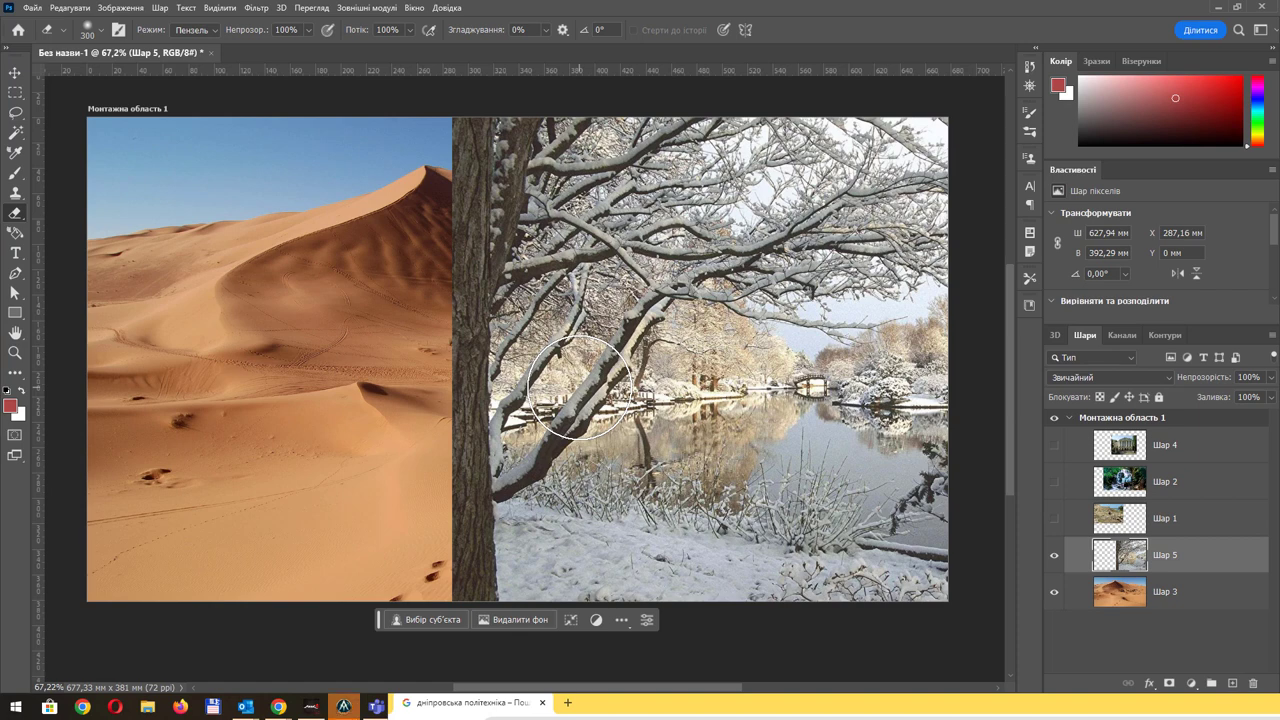
click(1055, 558)
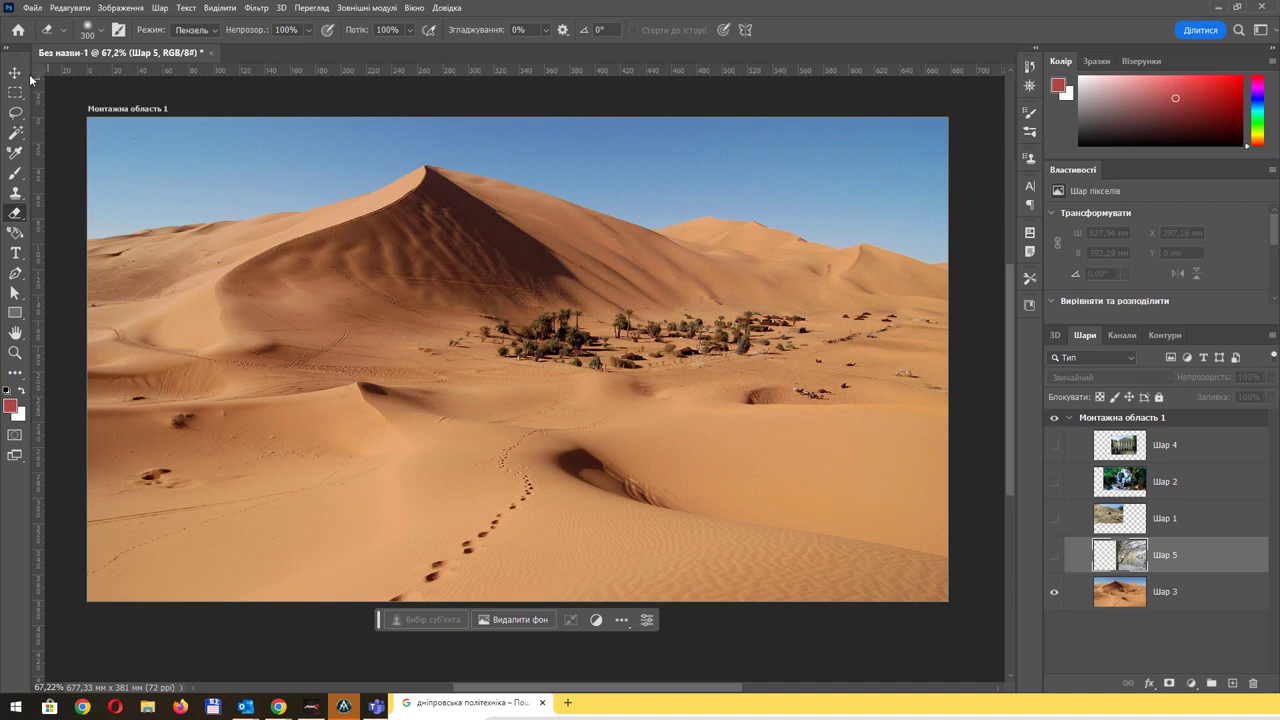
click(24, 78)
drag(855, 314, 743, 297)
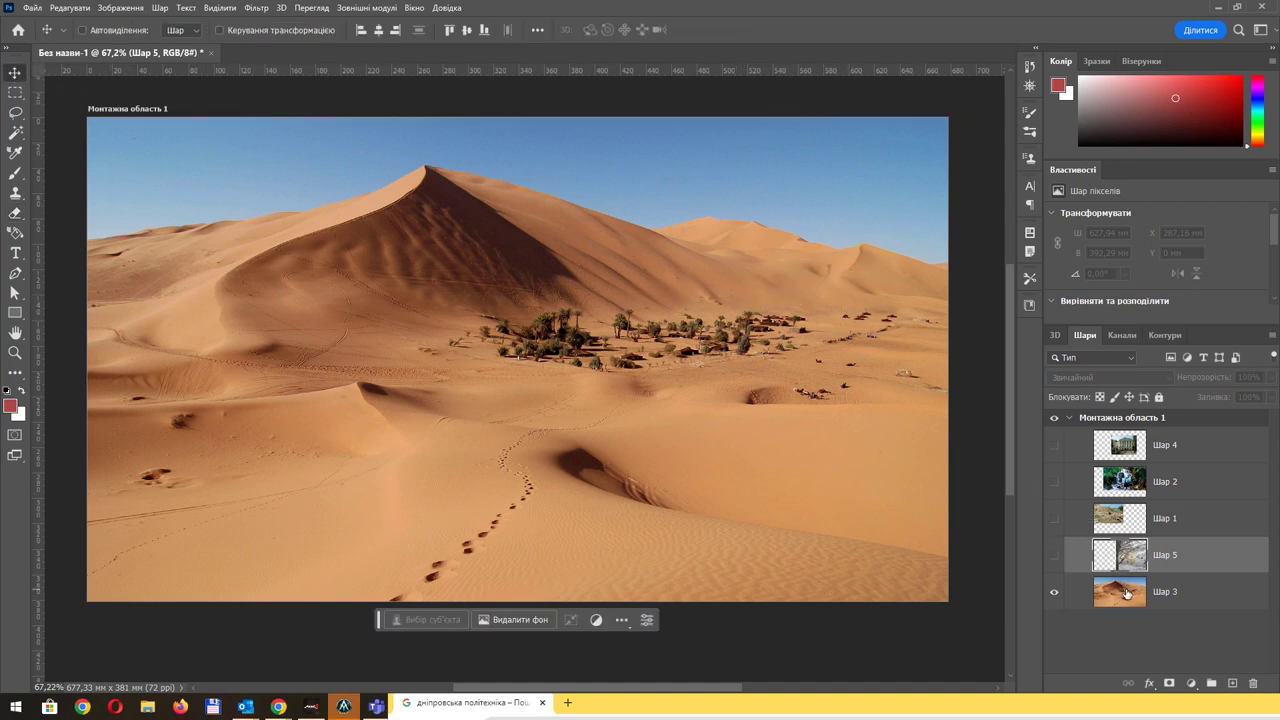
- Drag the desert layer left, then try the snowy layer at 60% opacity and restore 100%
click(1165, 591)
drag(674, 276, 410, 261)
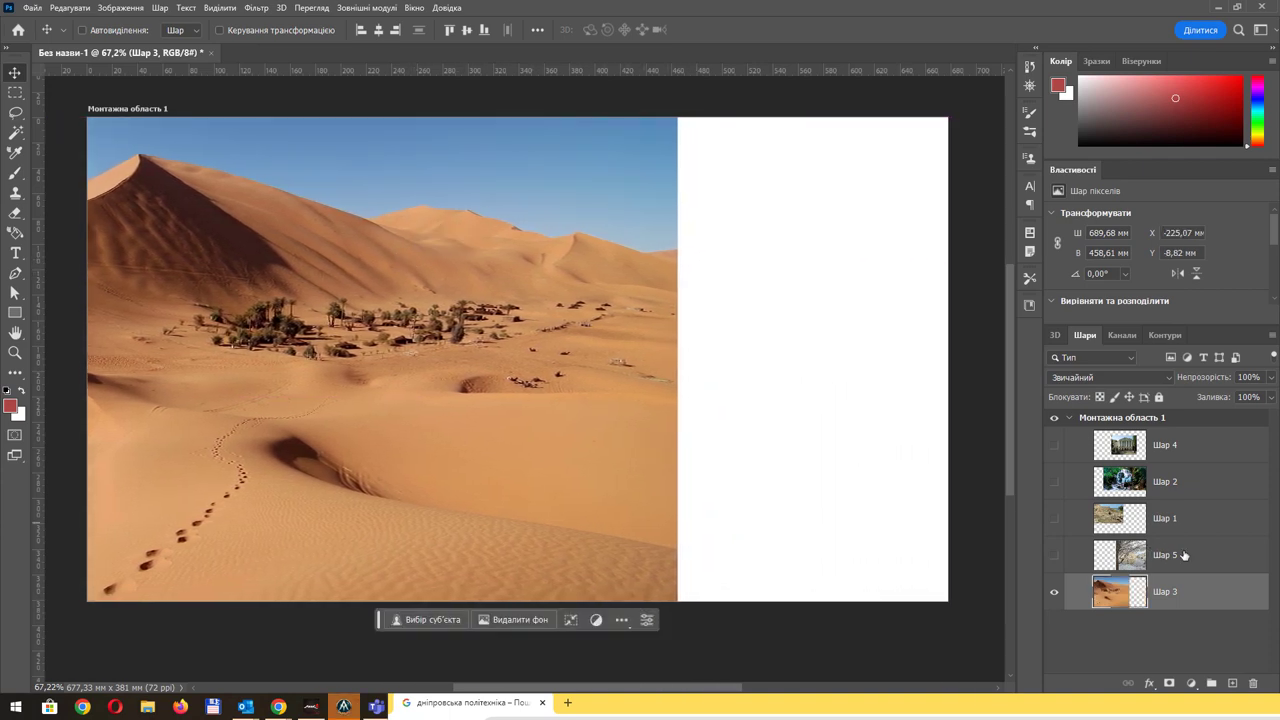
click(1064, 558)
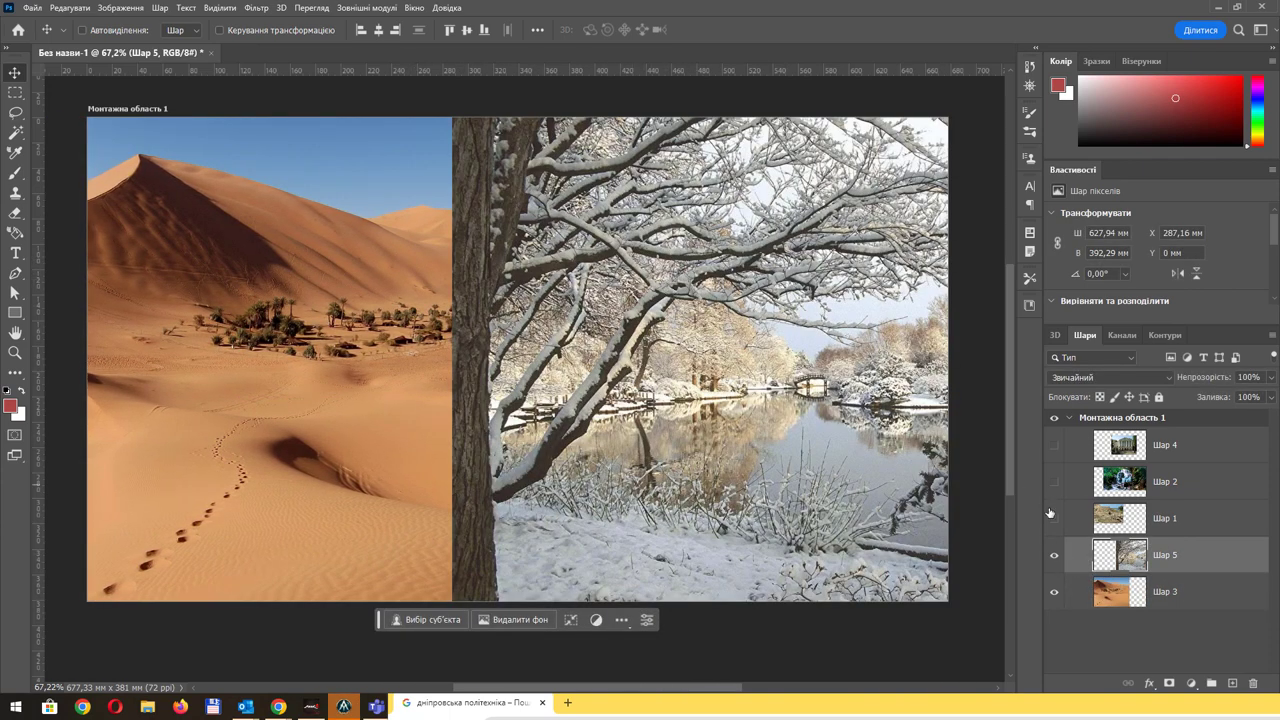
click(1271, 377)
drag(1266, 397, 1246, 398)
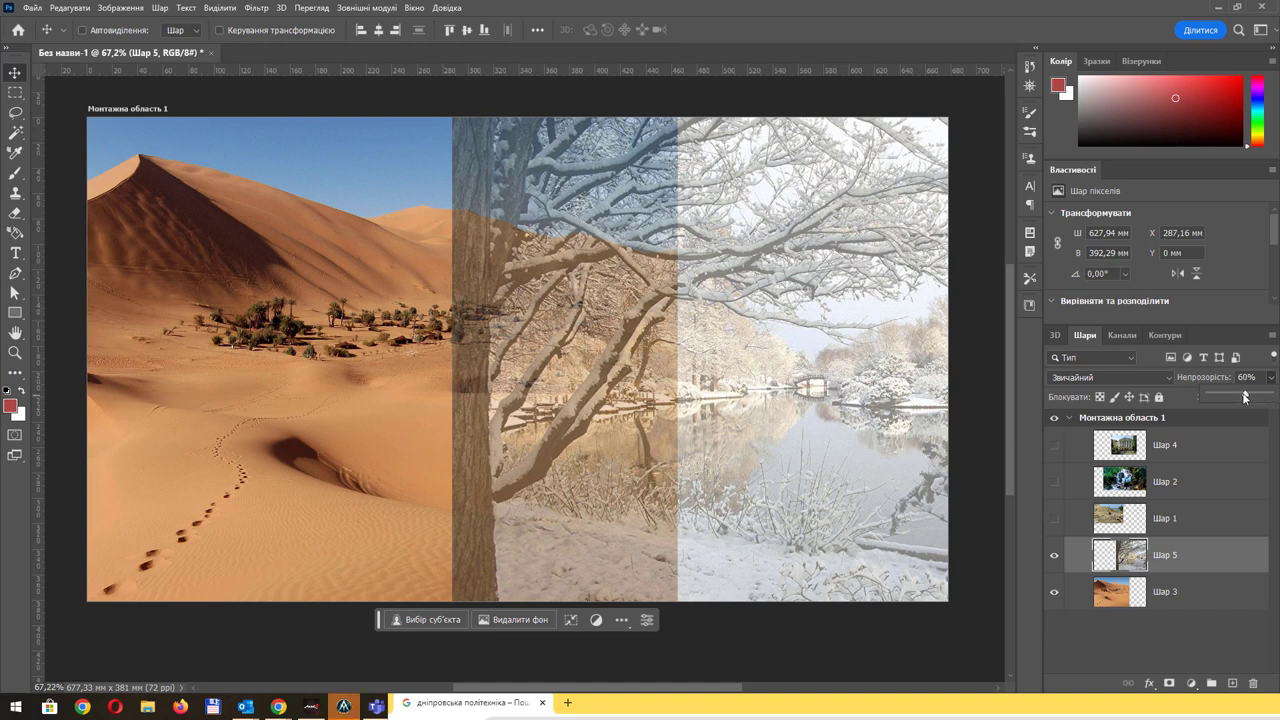
drag(1243, 397, 1270, 394)
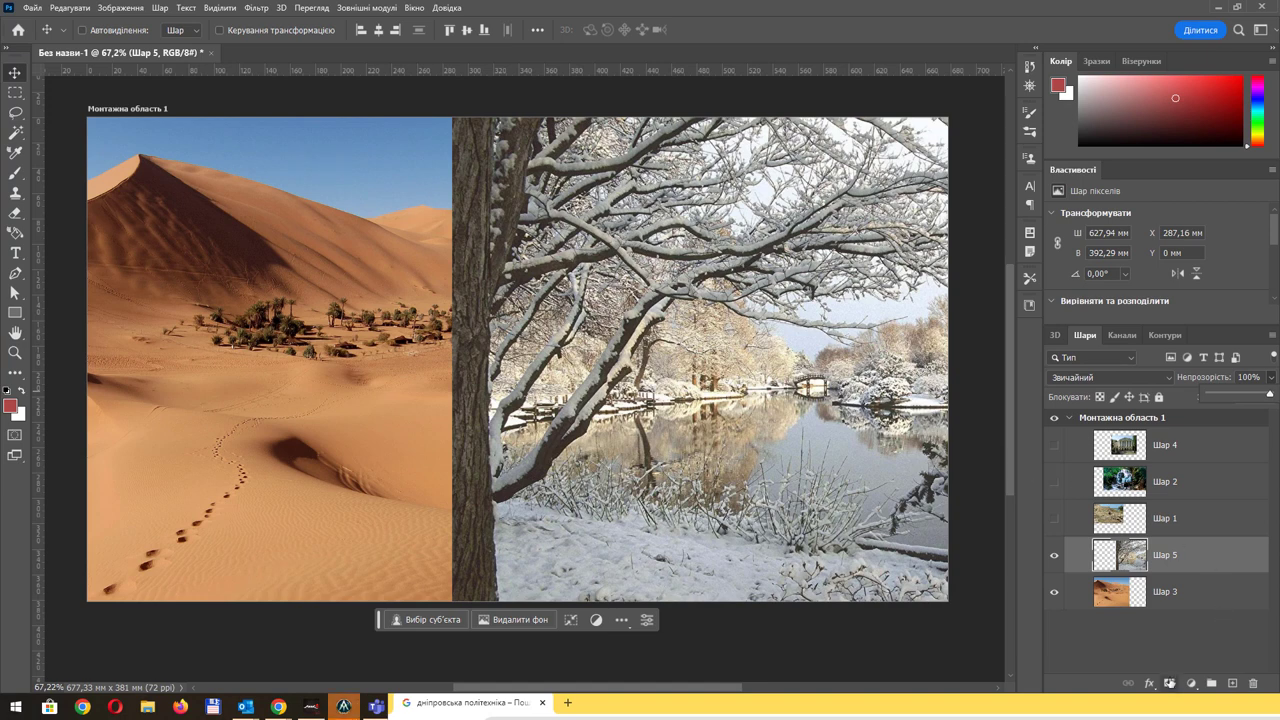
- Add a mask, try clipping the snowy layer to the desert, undo the clip, then bring up Layer > Layer Mask
click(1169, 683)
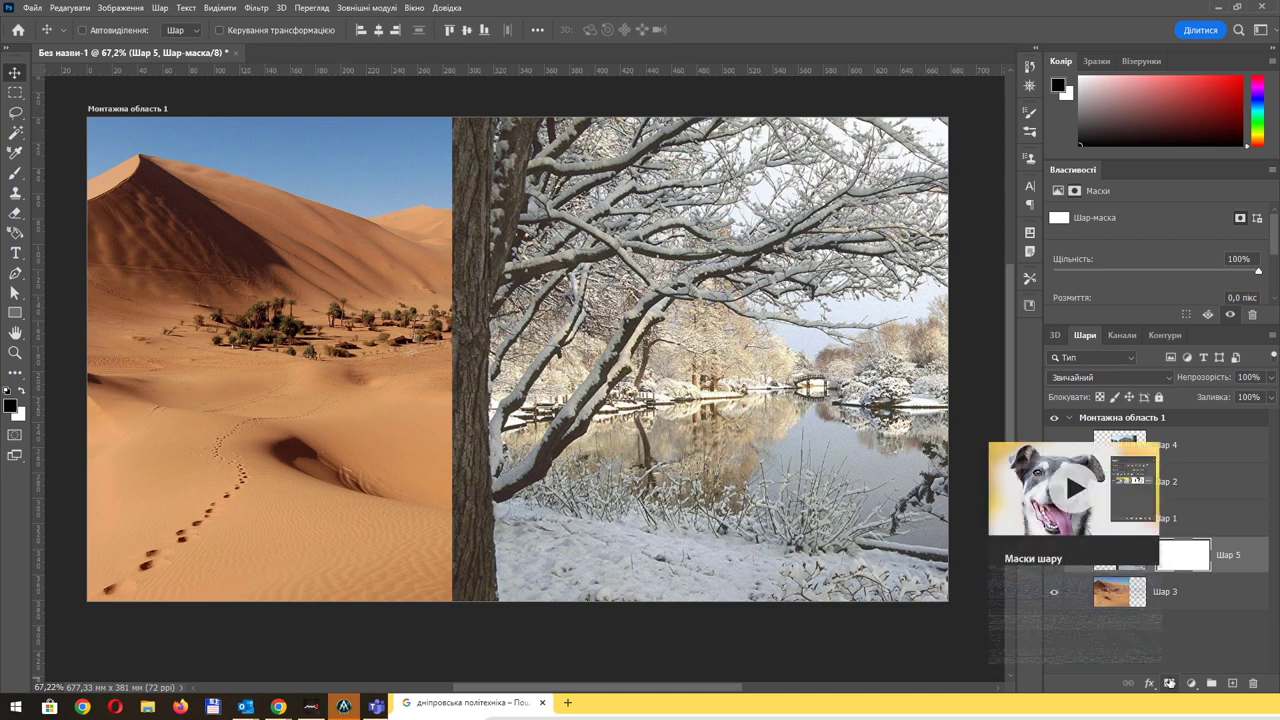
click(1274, 335)
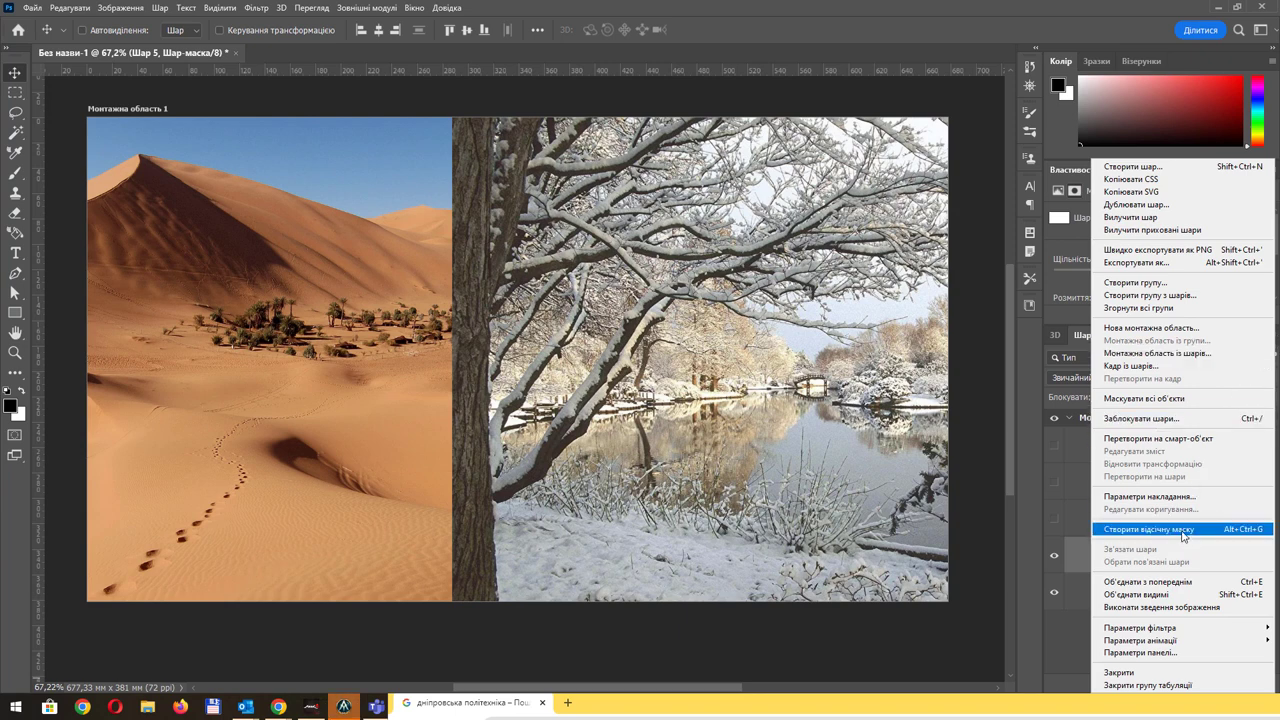
click(1183, 533)
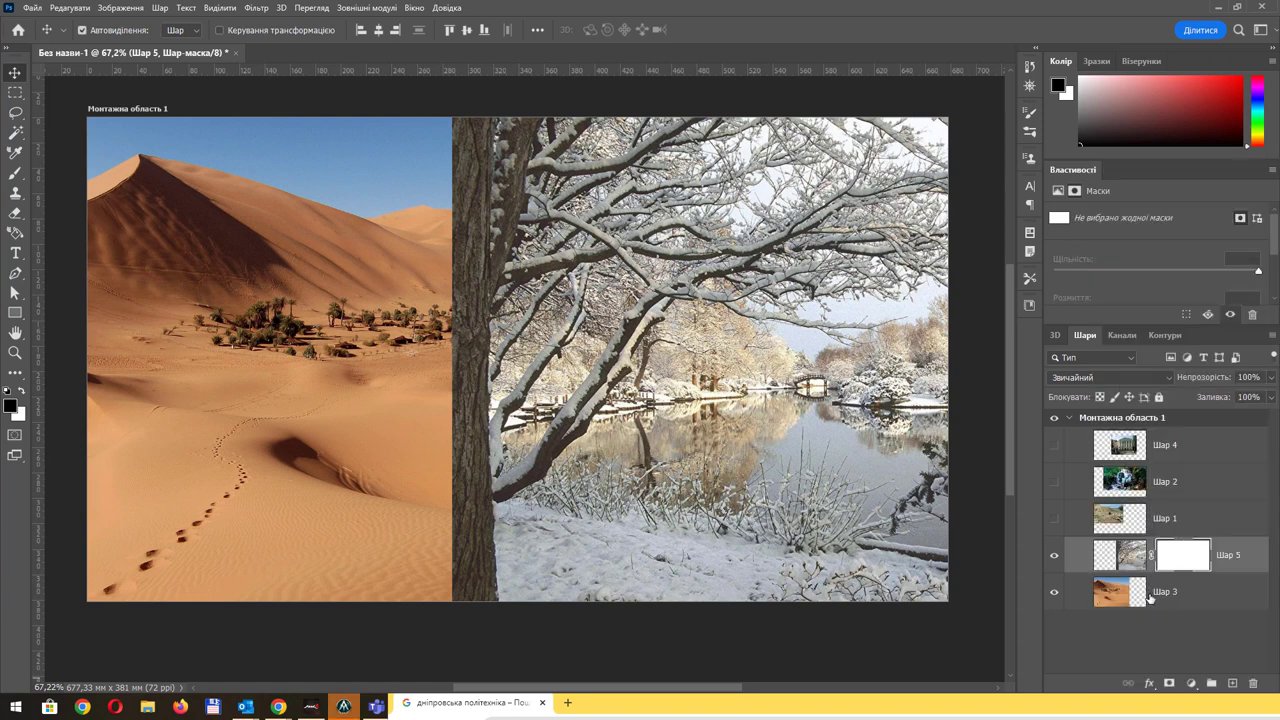
click(1271, 336)
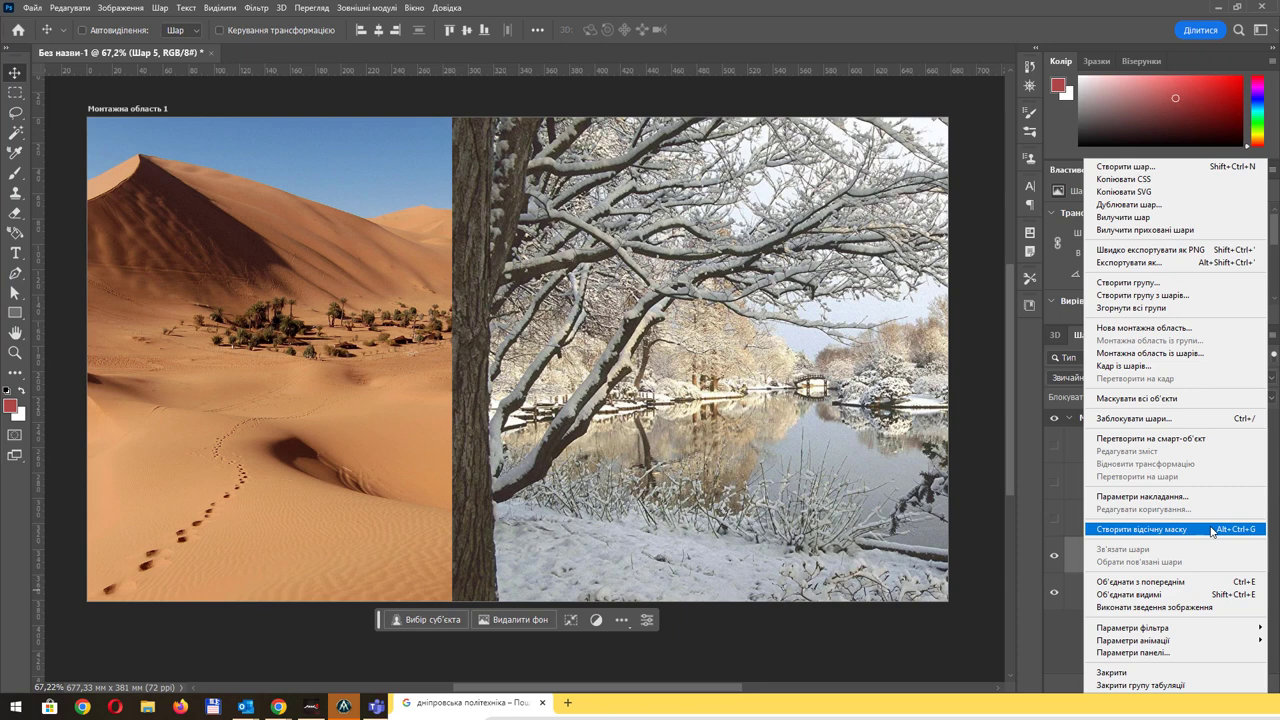
click(1210, 529)
key(ctrl+z)
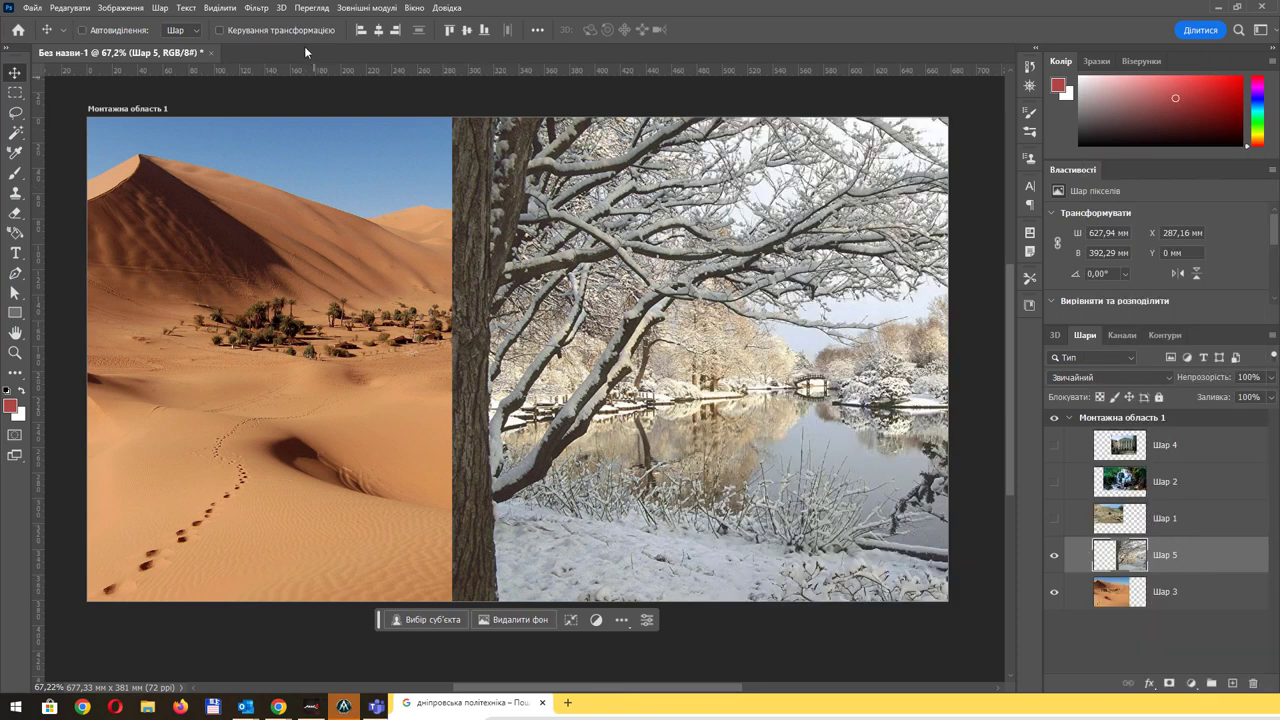
click(160, 8)
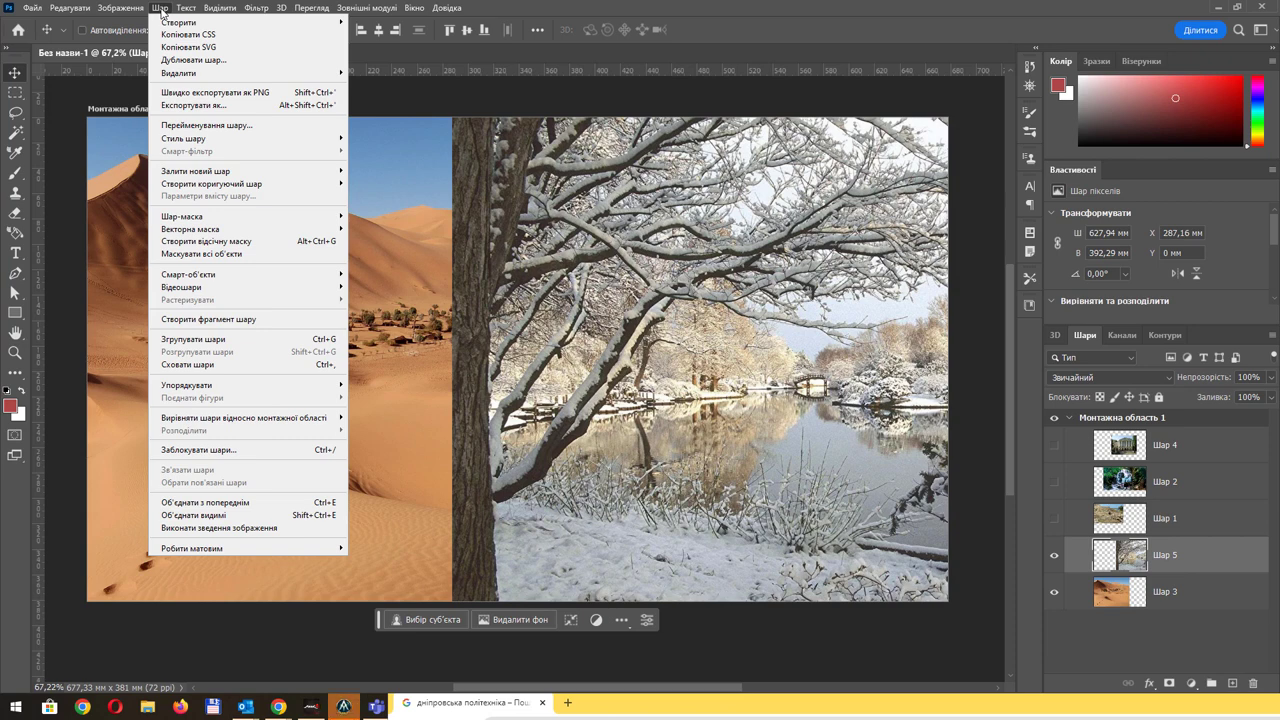
mouse_move(182, 216)
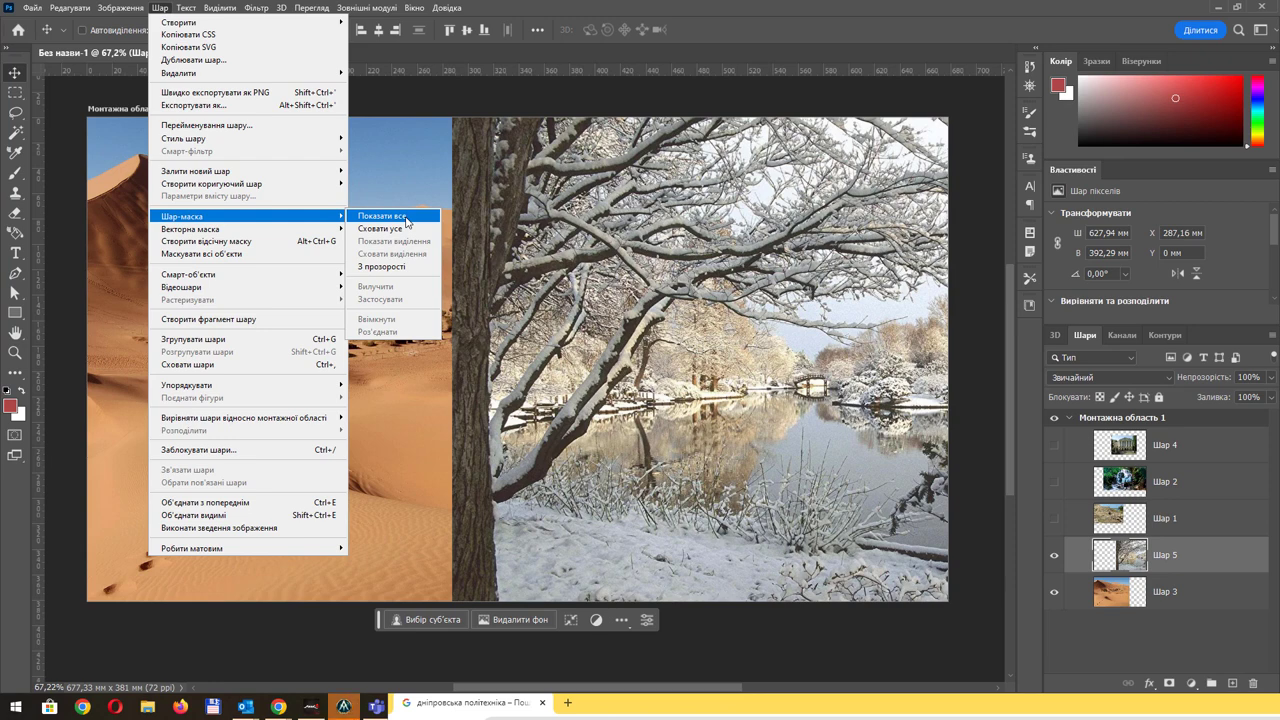
- Apply a Reveal All layer mask to Шар 5 and target its mask thumbnail for painting
click(405, 217)
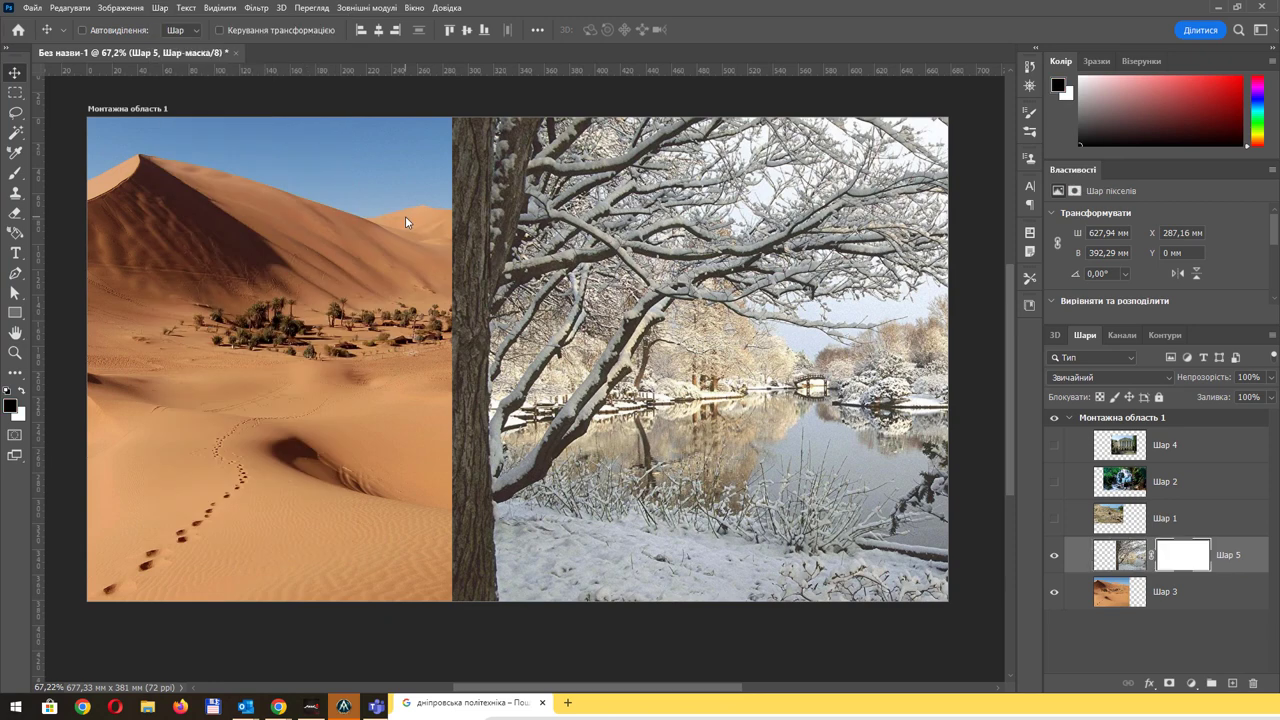
click(1117, 556)
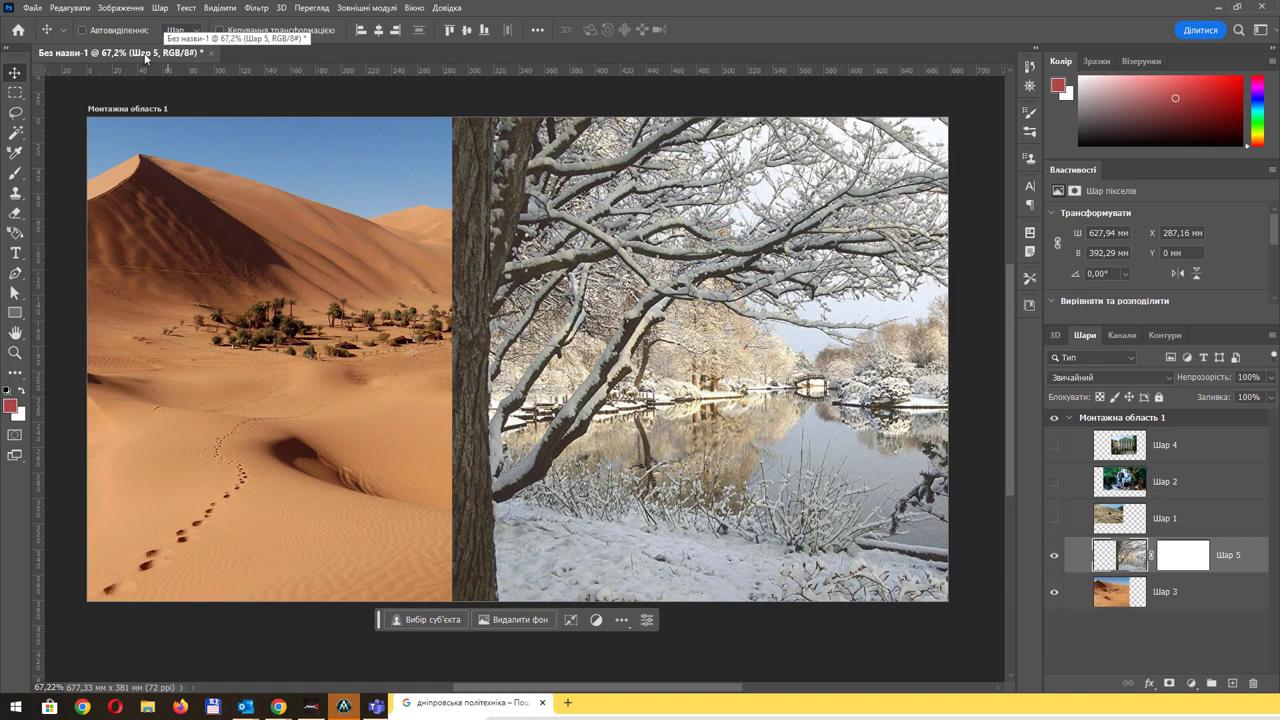
click(1180, 556)
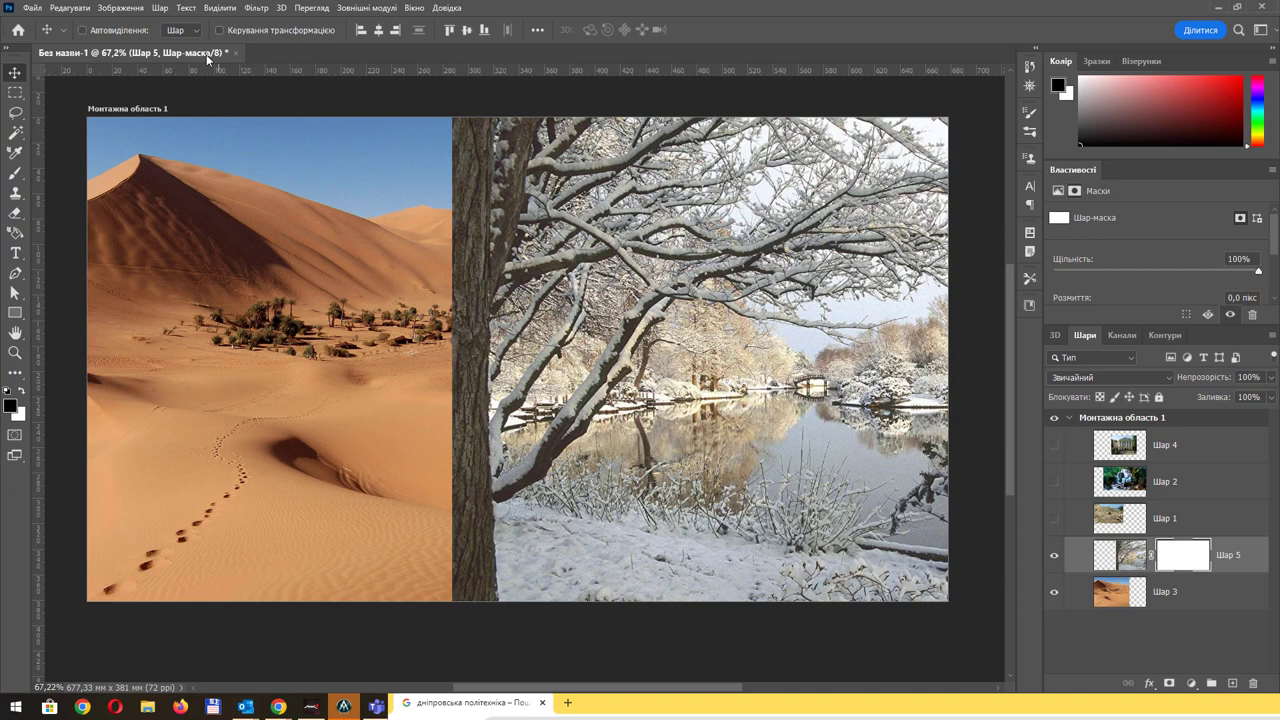
- Select the Gradient tool with the black-to-white preset from Основные
click(19, 376)
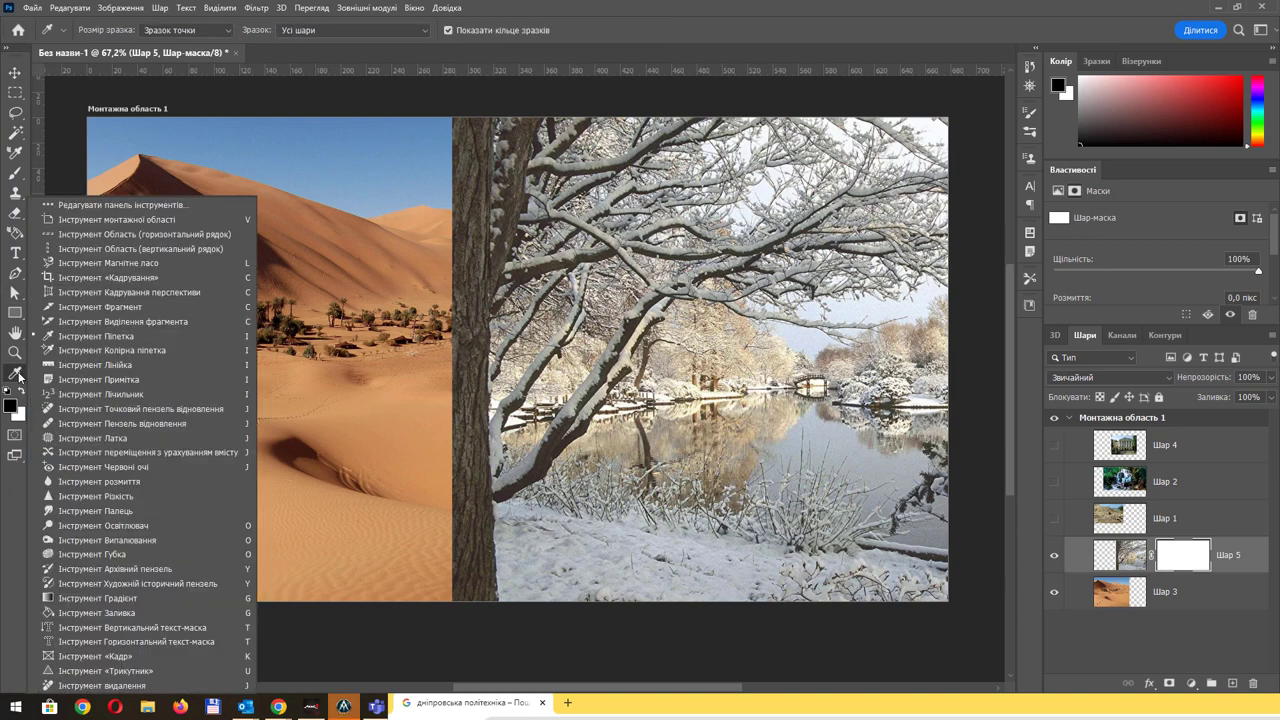
click(100, 598)
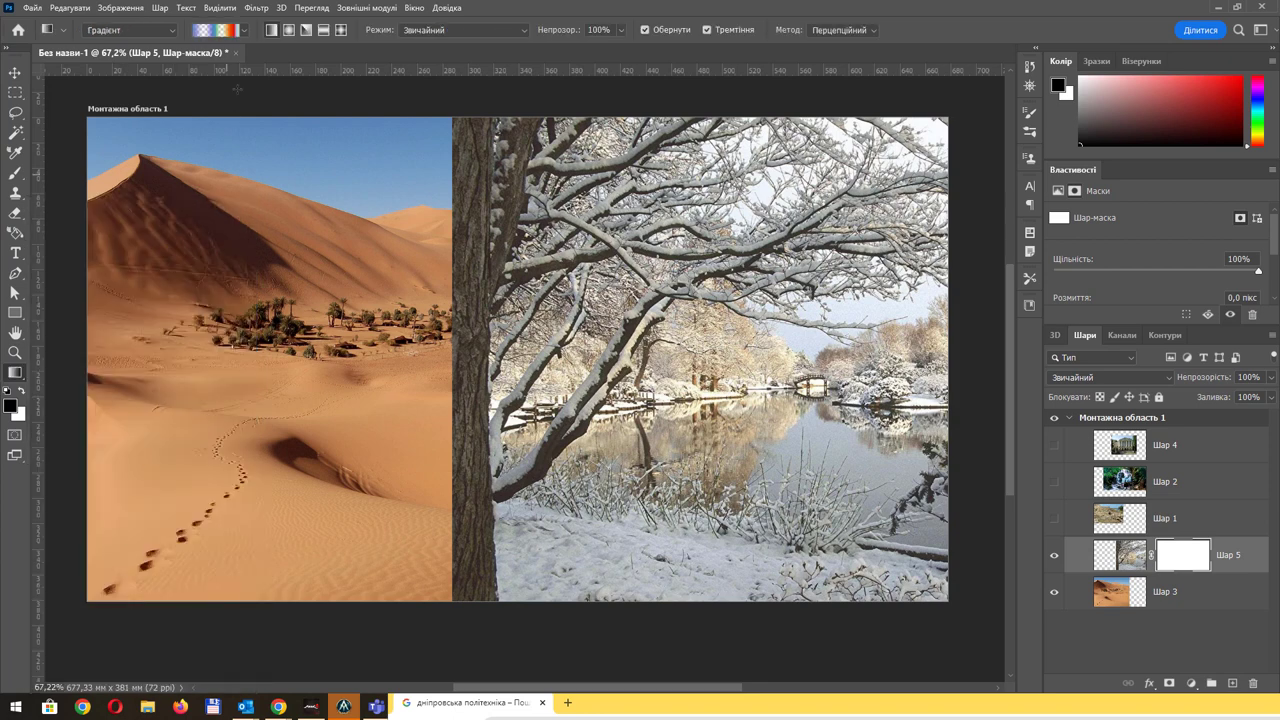
click(244, 30)
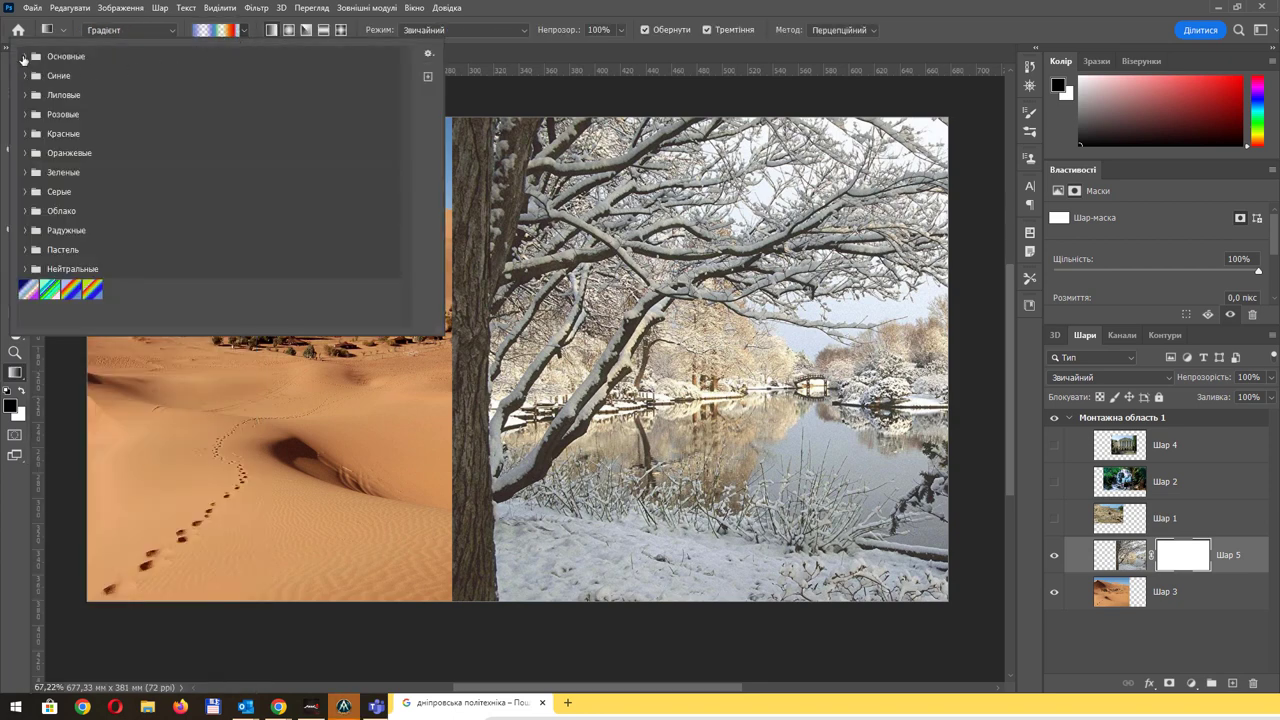
click(27, 58)
click(40, 80)
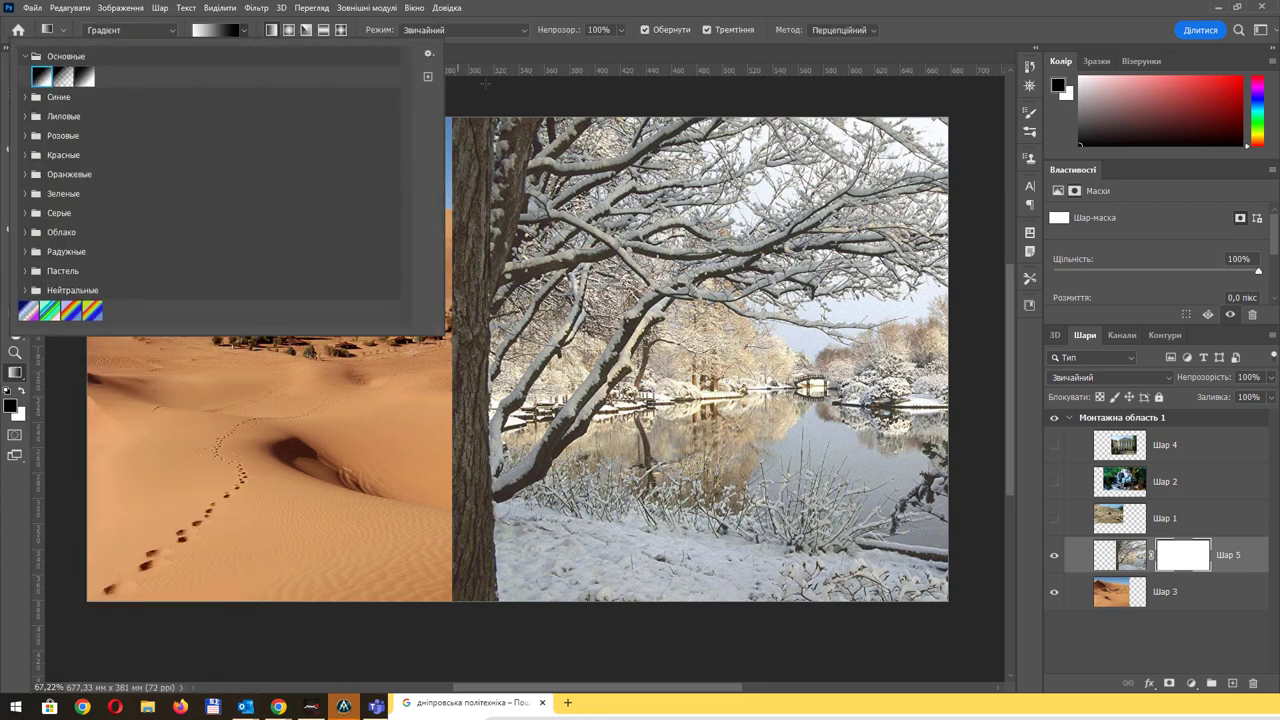
click(550, 20)
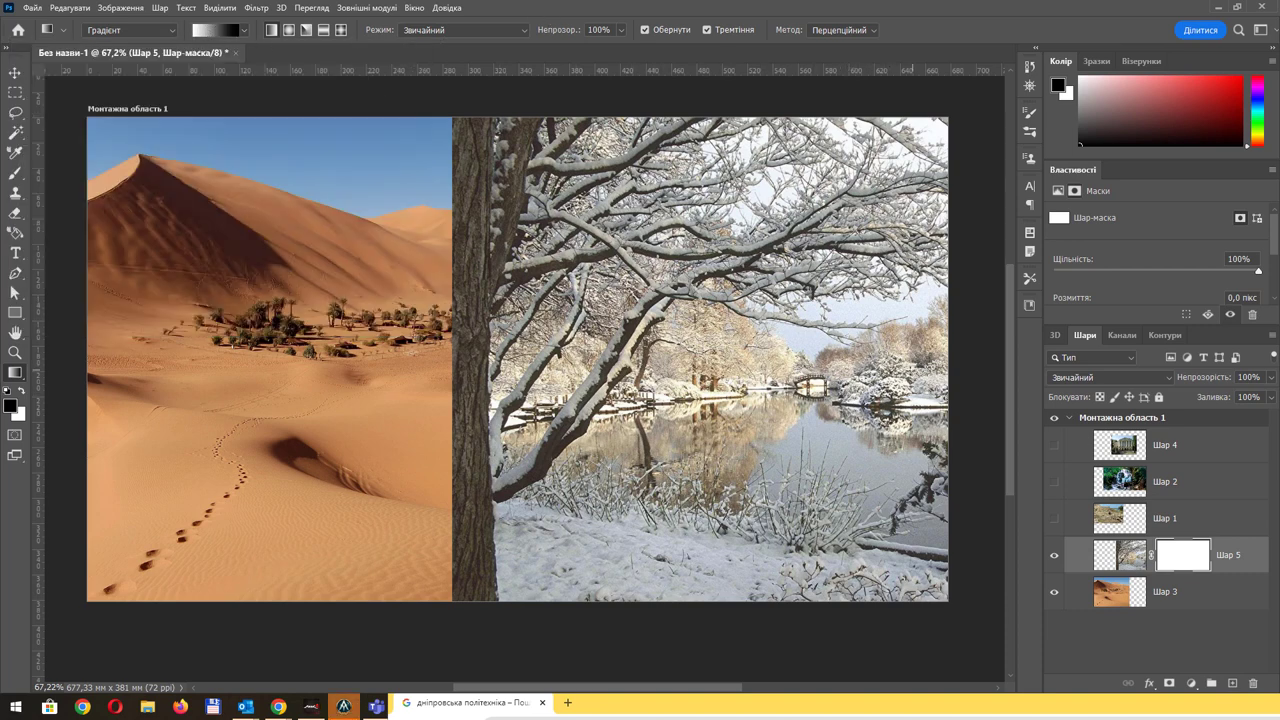
- Try a black-to-white fade on the snow mask, undo it to white, then pick a soft brush
mouse_move(913, 370)
mouse_down()
mouse_move(147, 359)
mouse_move(251, 337)
mouse_move(383, 343)
mouse_move(231, 357)
mouse_move(321, 380)
mouse_move(329, 371)
mouse_move(277, 363)
mouse_move(623, 391)
mouse_move(720, 357)
mouse_move(783, 355)
mouse_move(685, 344)
mouse_up()
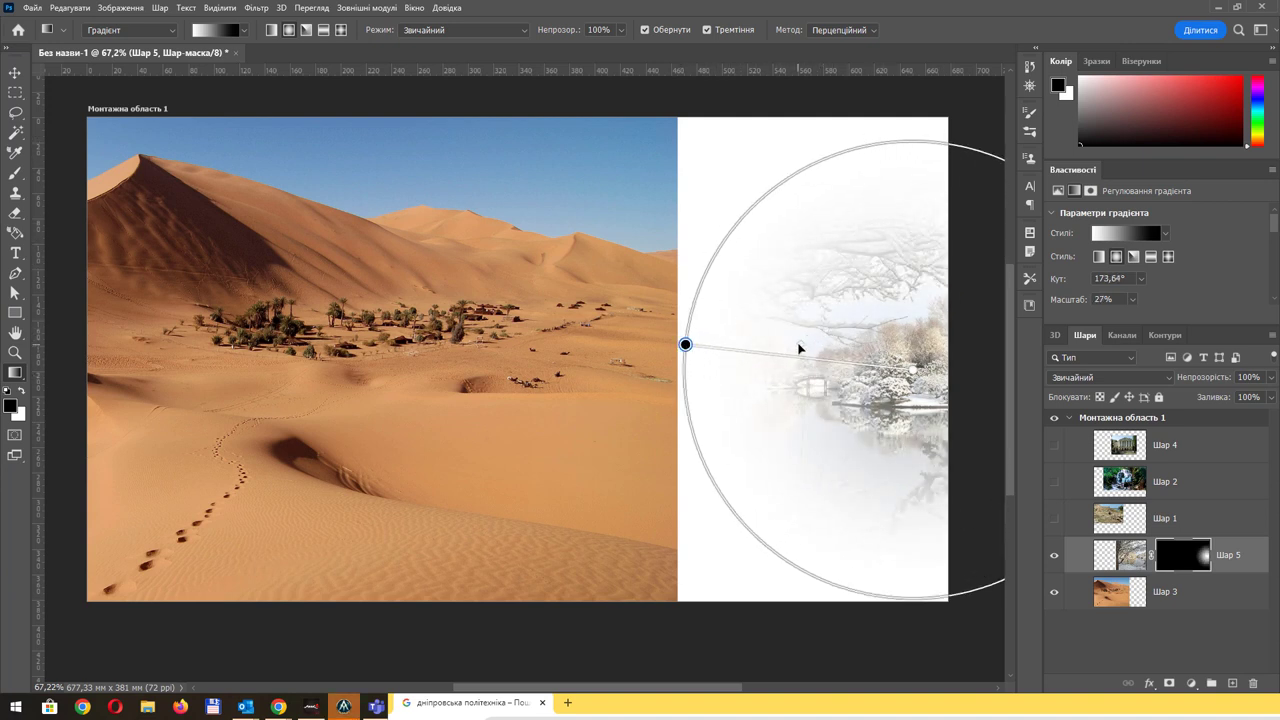
mouse_move(800, 345)
mouse_down()
mouse_move(740, 337)
mouse_move(609, 354)
mouse_up()
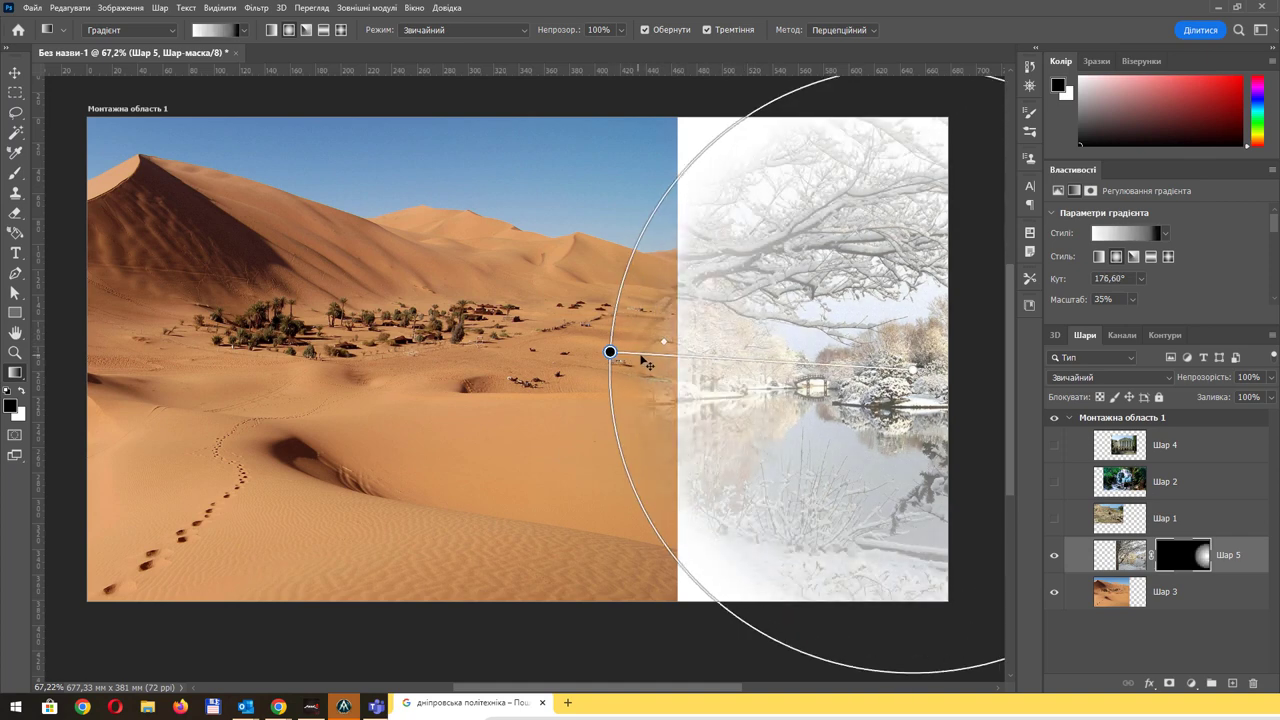
drag(736, 348, 668, 338)
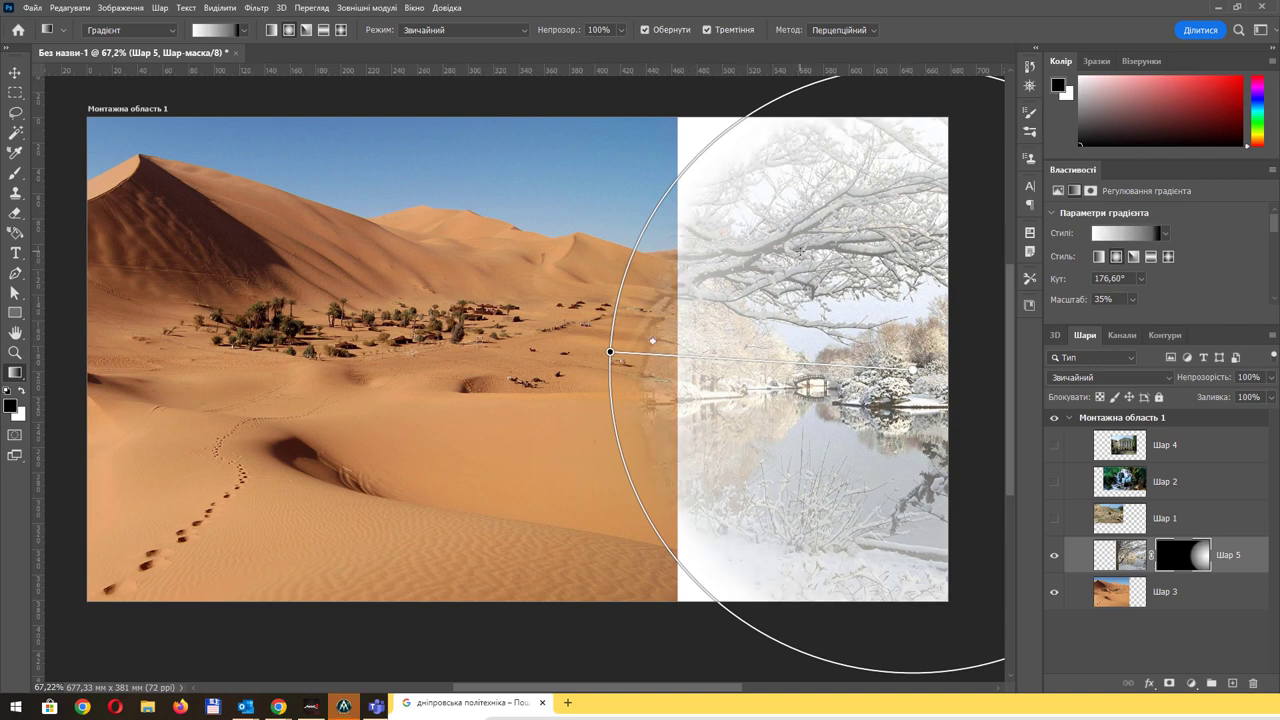
key(Return)
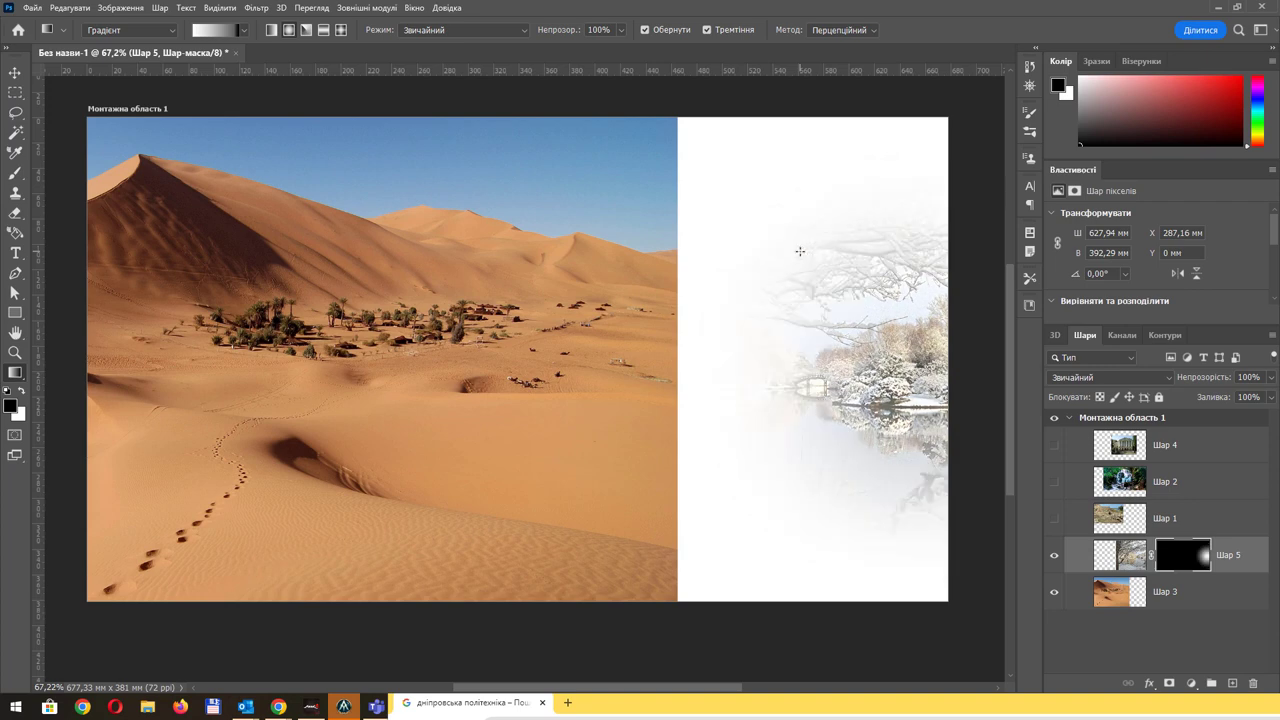
key(ctrl+z)
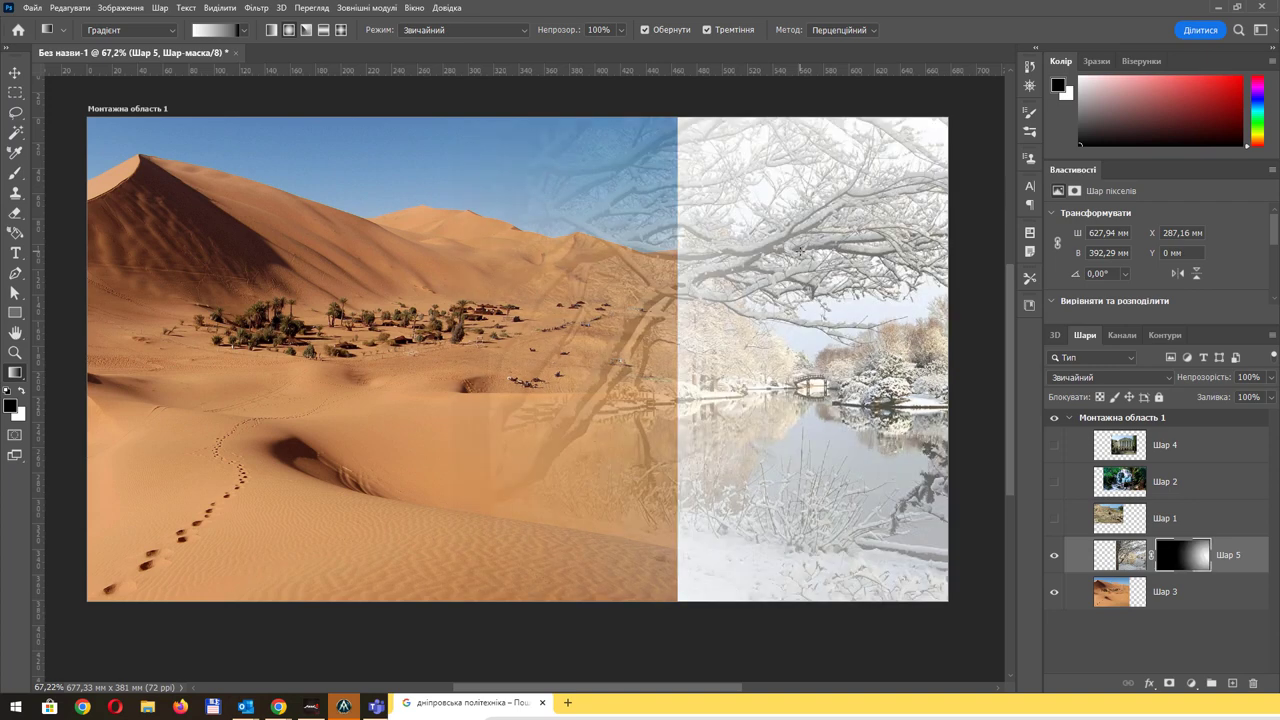
key(ctrl+z)
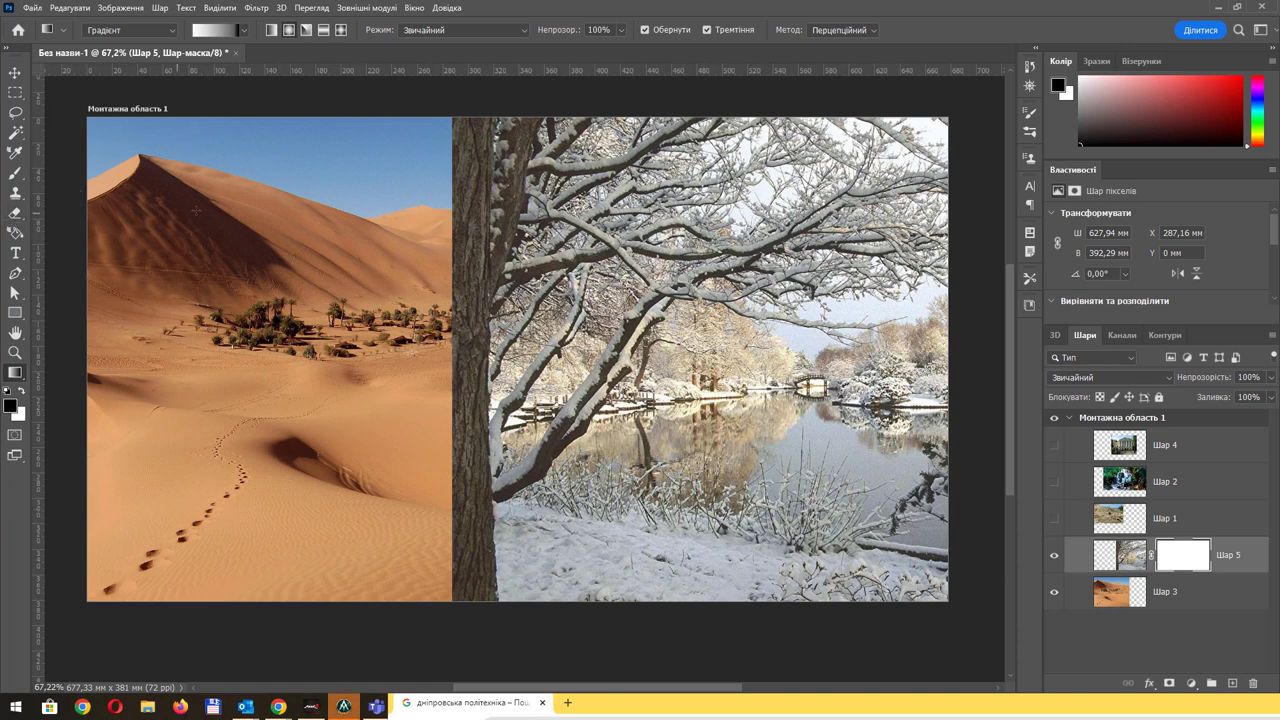
key(b)
right_click(498, 224)
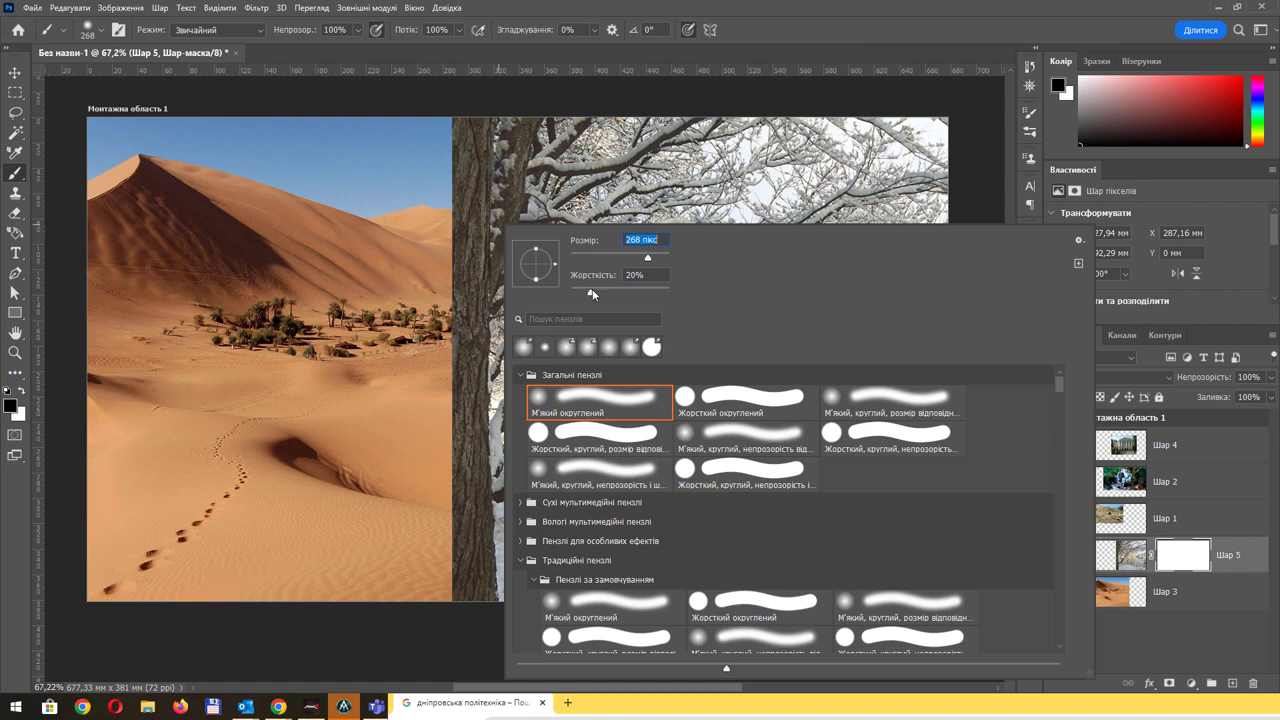
- Paint out strips of snow on the mask, then paint the lake, trees and ground back in
click(885, 48)
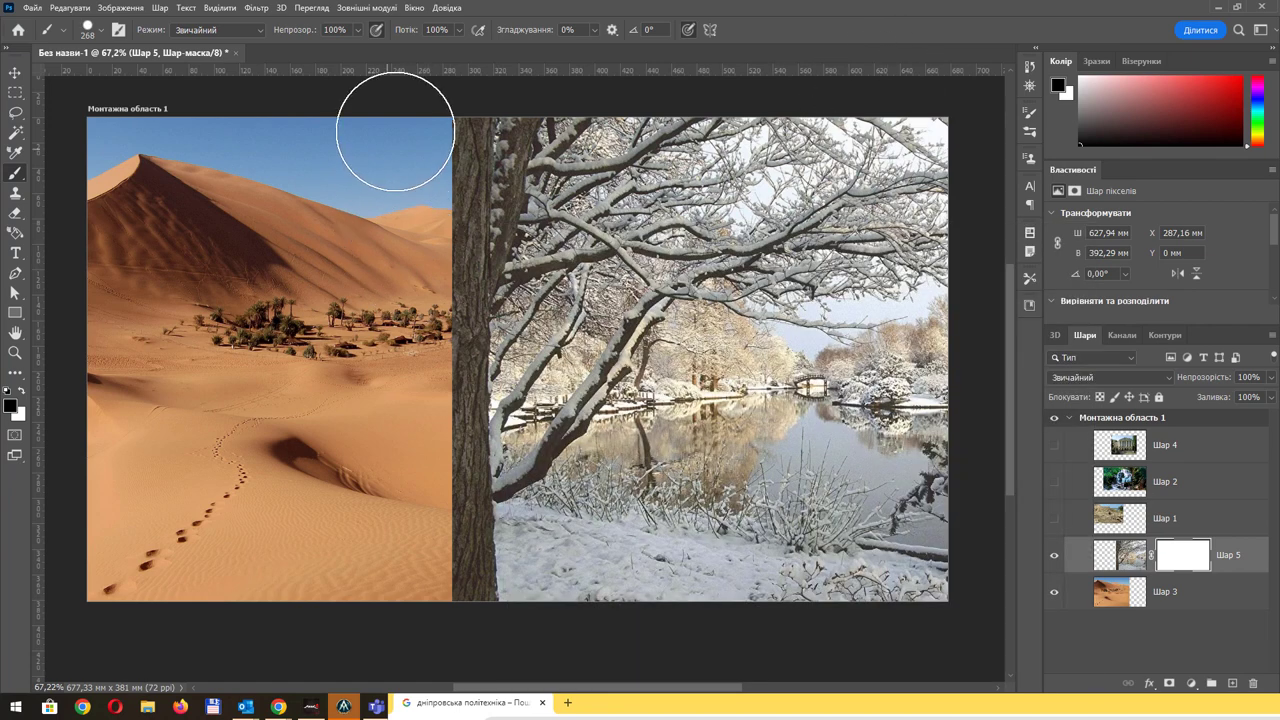
drag(520, 150, 512, 460)
drag(565, 582, 709, 586)
mouse_move(600, 300)
mouse_down()
mouse_move(945, 345)
mouse_move(543, 343)
mouse_up()
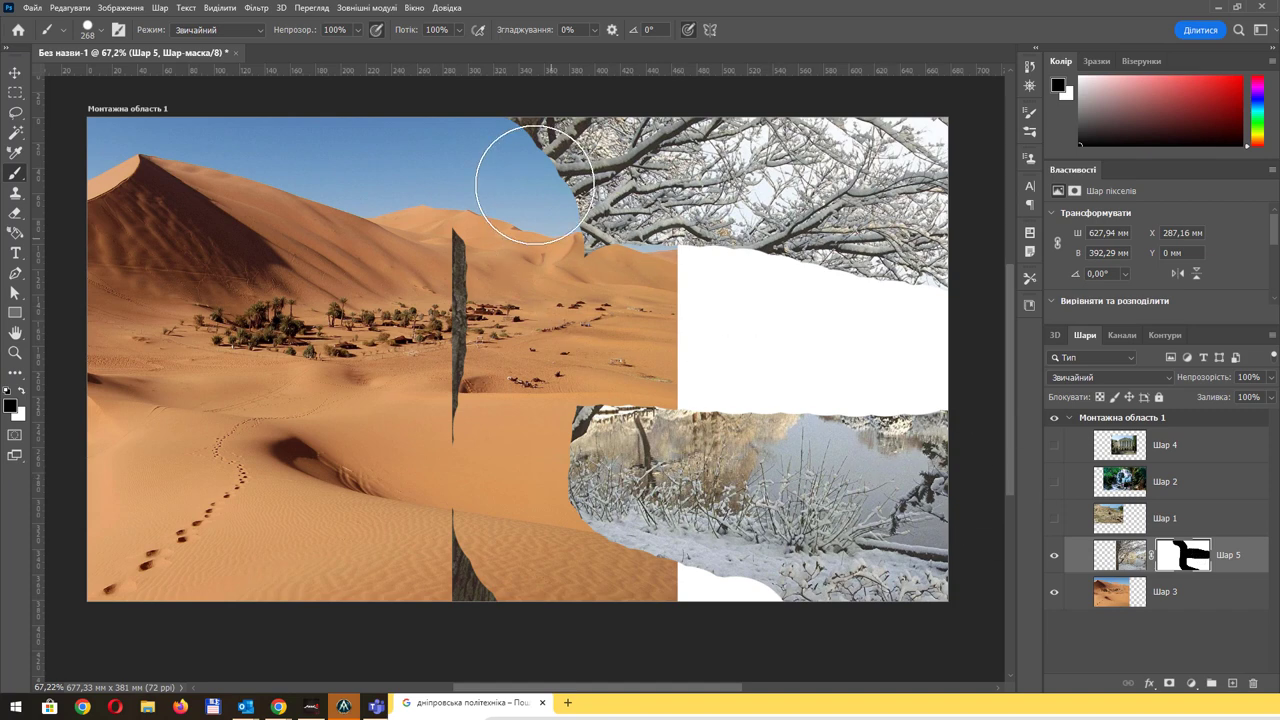
click(498, 180)
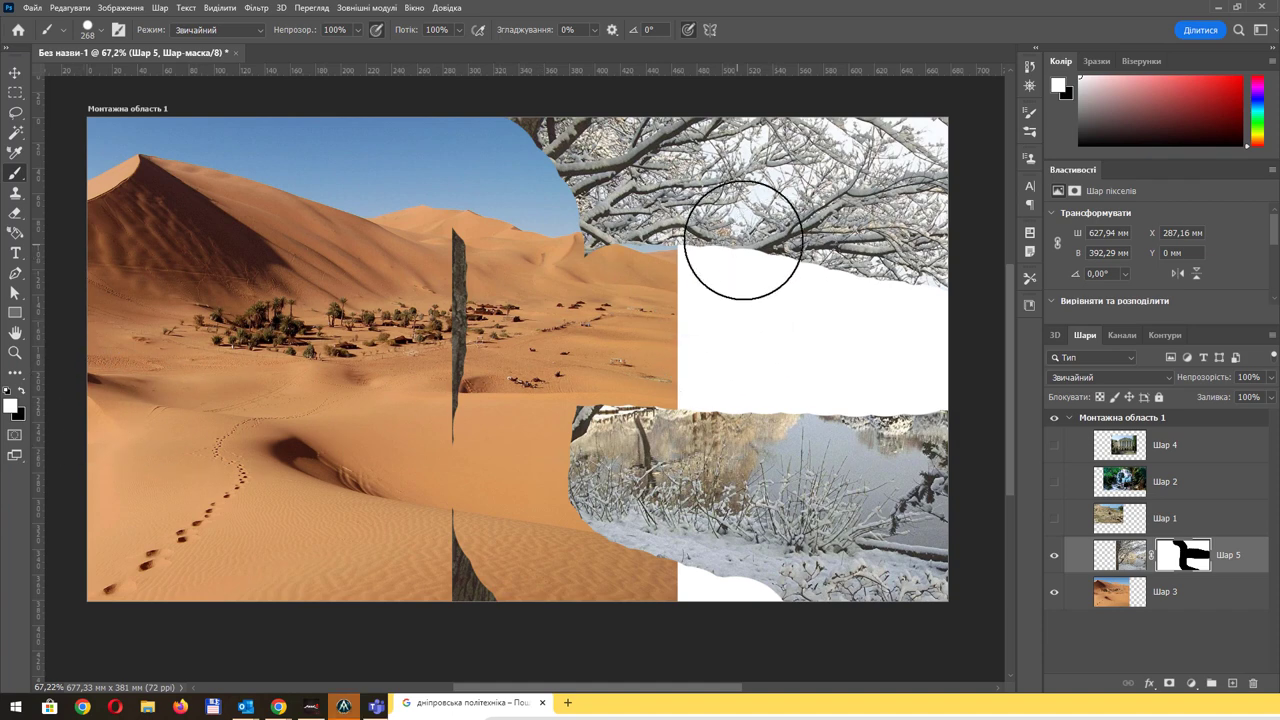
mouse_move(742, 240)
mouse_down()
mouse_move(694, 443)
mouse_move(829, 251)
mouse_move(871, 243)
mouse_move(917, 266)
mouse_move(720, 163)
mouse_move(549, 435)
mouse_move(490, 260)
mouse_up()
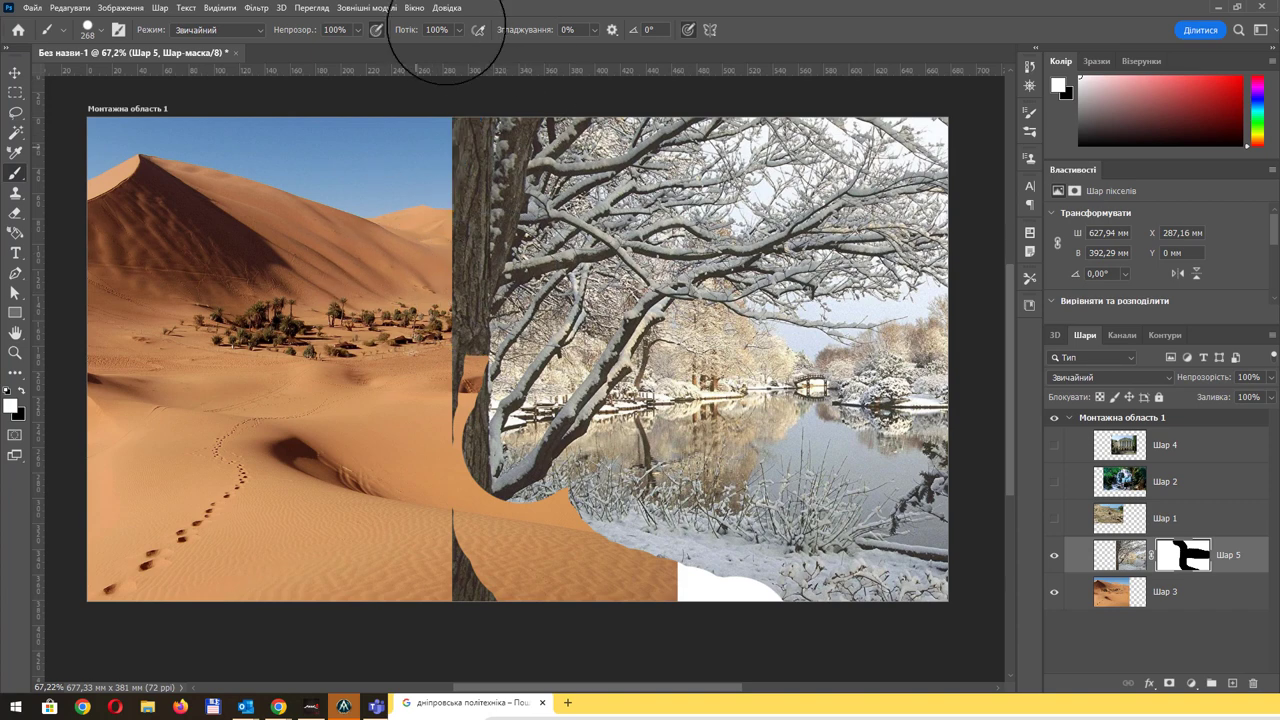
mouse_move(429, 423)
mouse_down()
mouse_move(406, 629)
mouse_move(571, 629)
mouse_move(935, 557)
mouse_move(886, 427)
mouse_up()
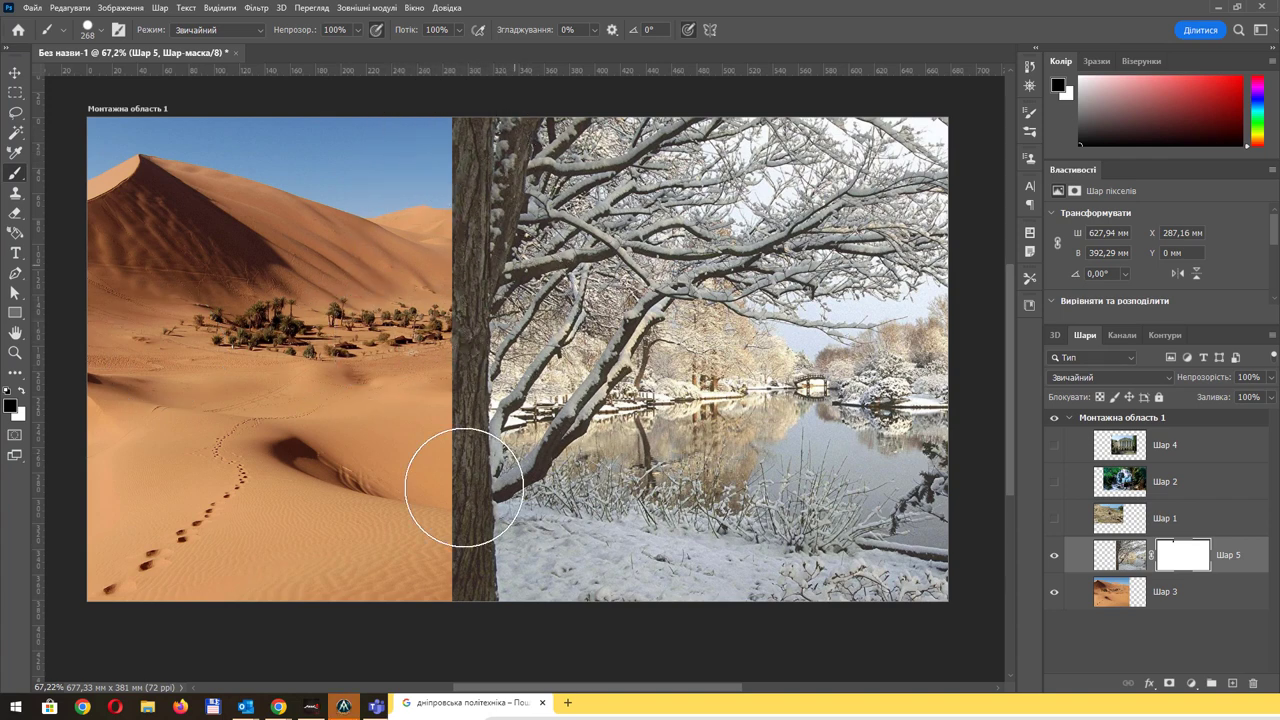
right_click(453, 202)
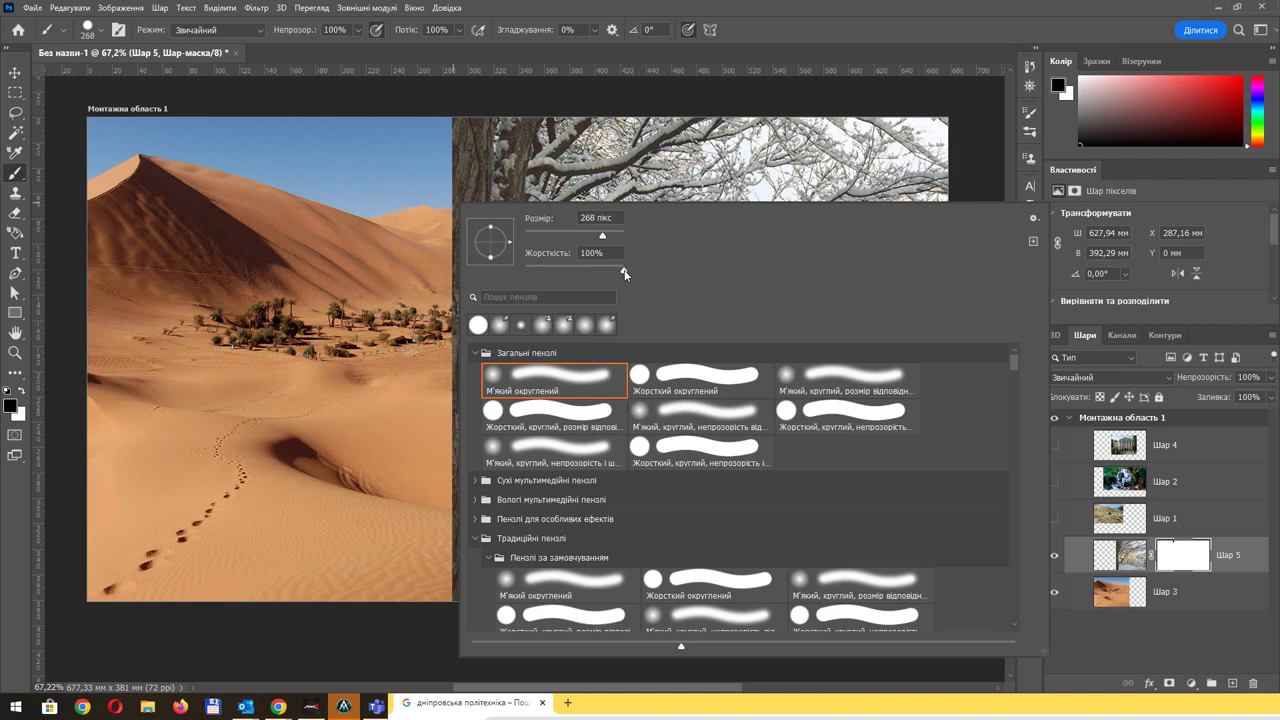
- Paint black along the seam with a 500 px soft brush, then show Шар 1
key(Return)
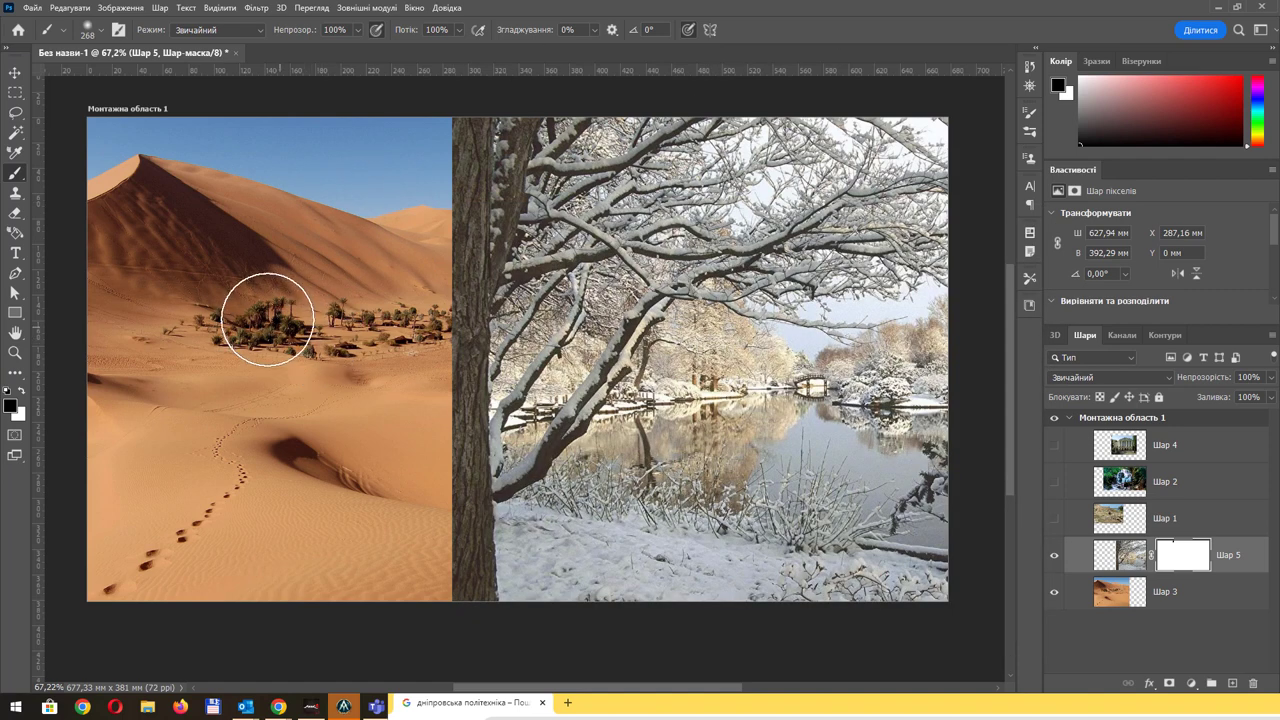
key(bracketright)
key(bracketright)
key(bracketright)
mouse_move(443, 157)
mouse_down()
mouse_move(440, 650)
mouse_move(480, 563)
mouse_move(463, 429)
mouse_move(465, 230)
mouse_move(490, 128)
mouse_up()
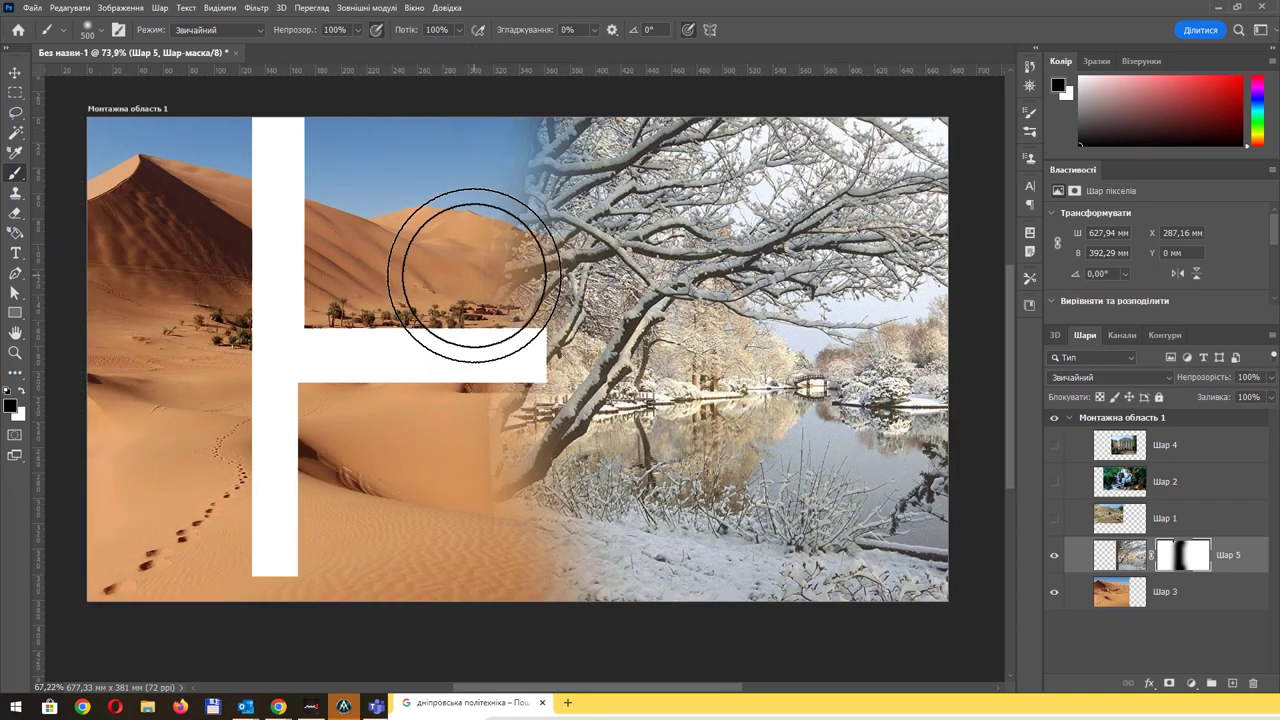
scroll(481, 263, down, 3)
mouse_move(500, 229)
mouse_down()
mouse_move(477, 409)
mouse_move(501, 438)
mouse_up()
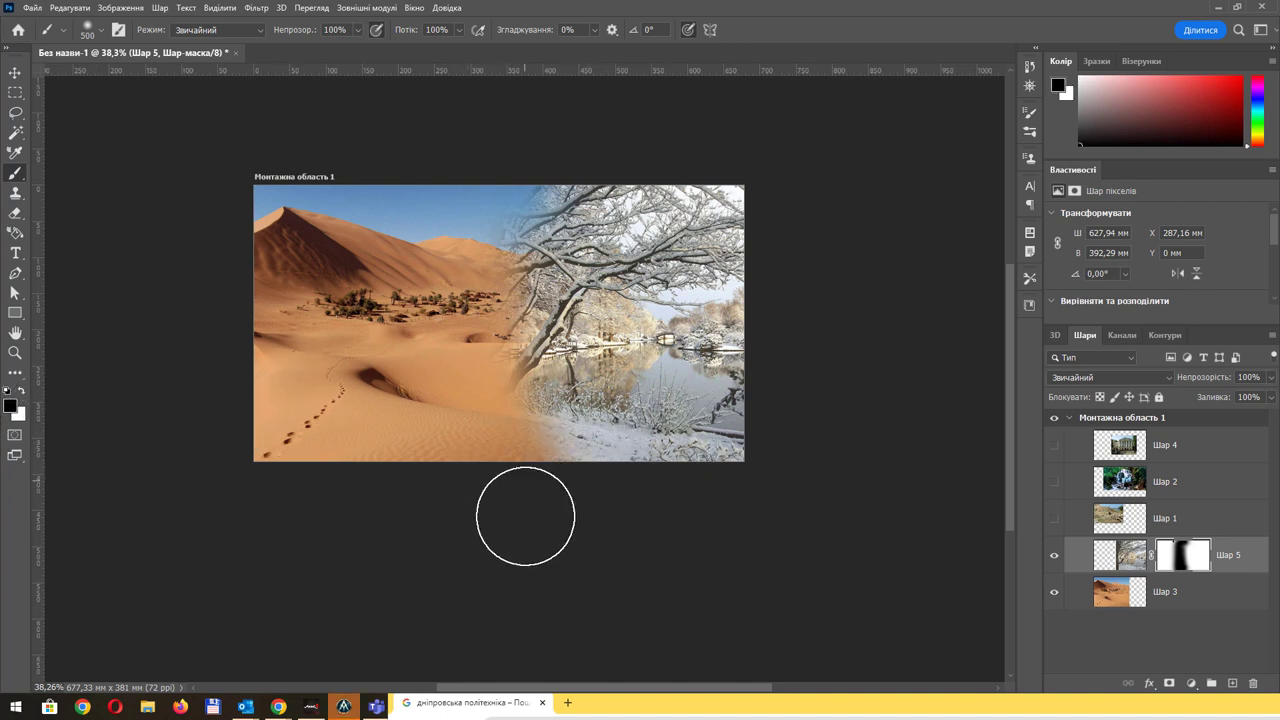
drag(547, 486, 623, 611)
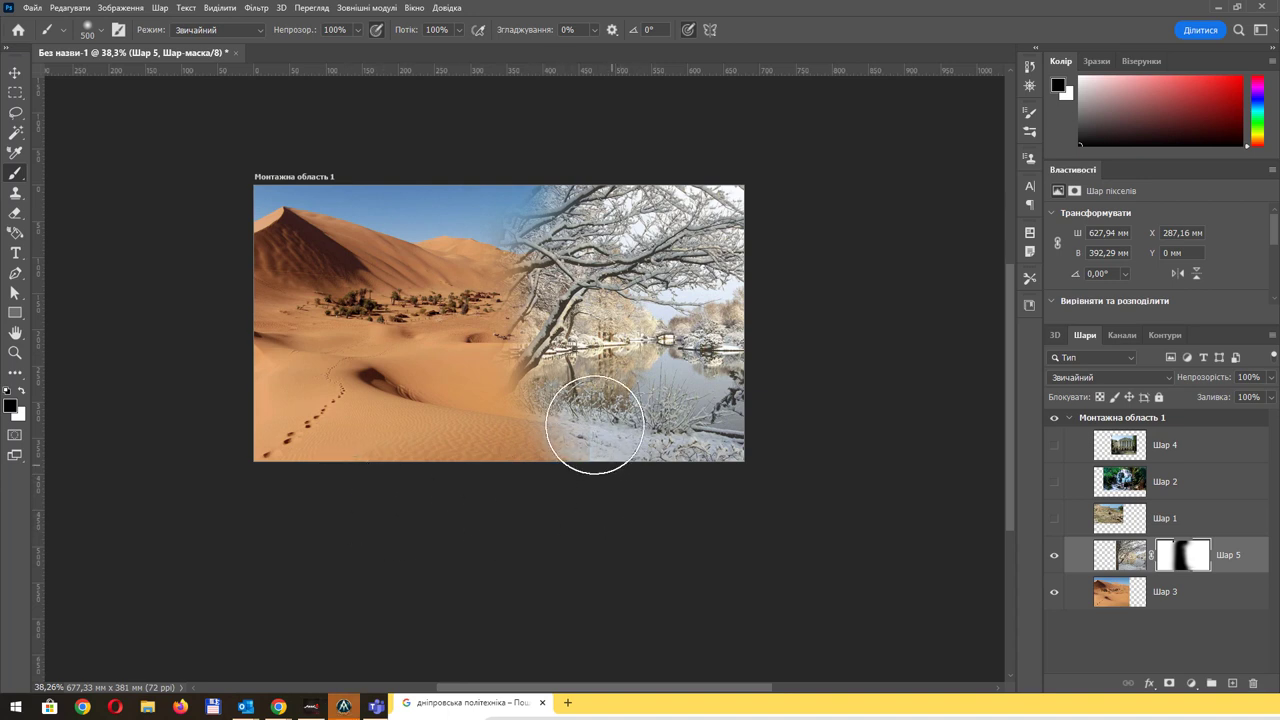
click(1121, 519)
click(1053, 519)
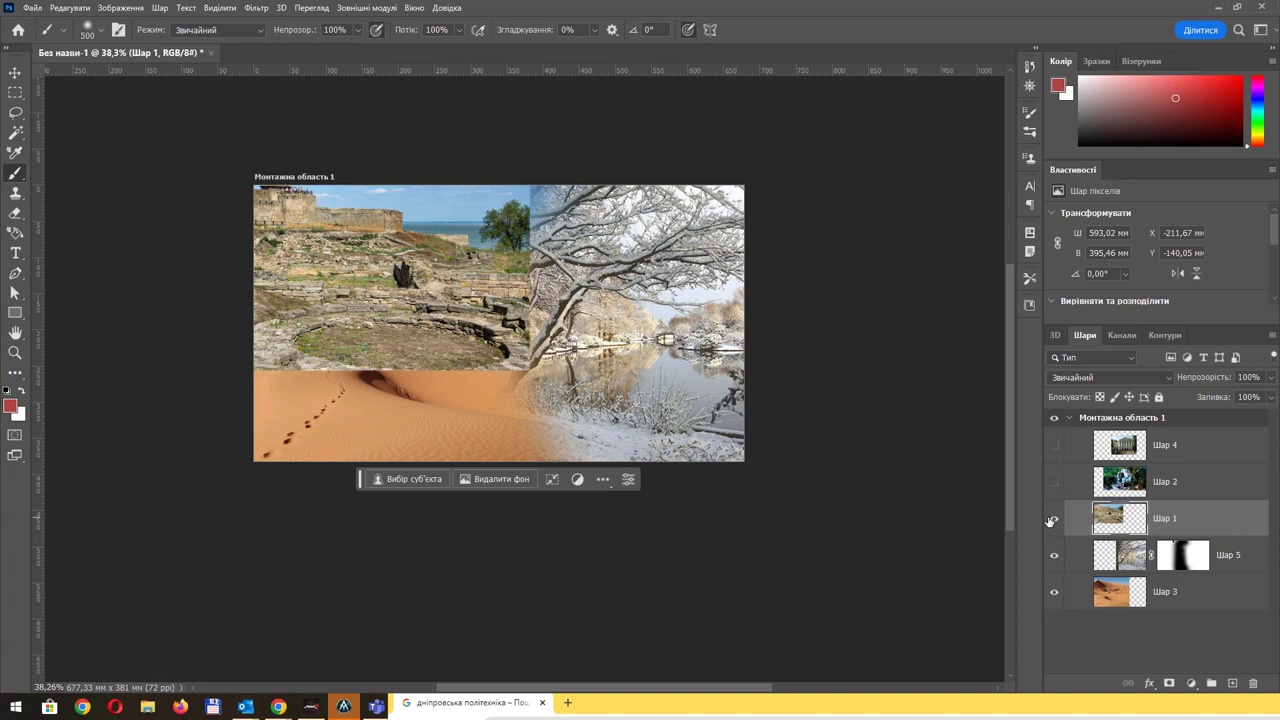
- Add a mask to Шар 1 and paint out the tree, sea and ruins near the seam
click(1165, 683)
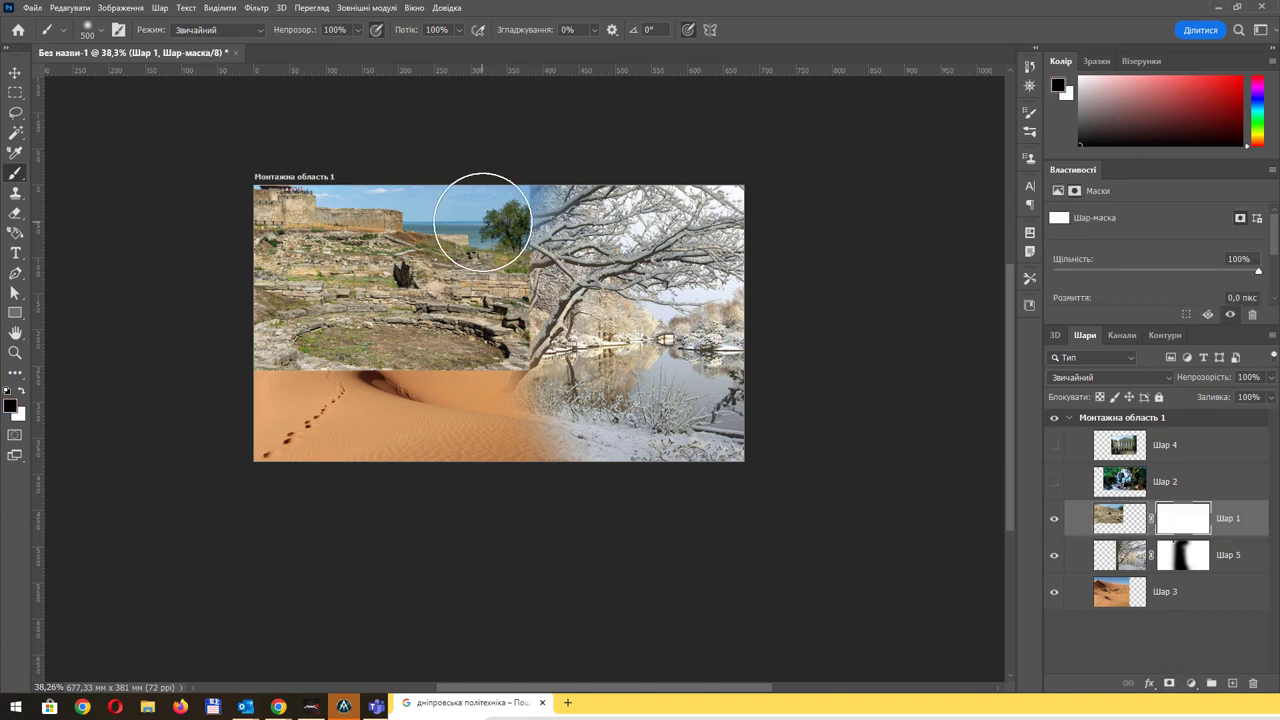
mouse_move(537, 200)
mouse_down()
mouse_move(555, 290)
mouse_move(537, 400)
mouse_move(257, 406)
mouse_move(384, 397)
mouse_move(571, 314)
mouse_move(514, 223)
mouse_move(558, 270)
mouse_up()
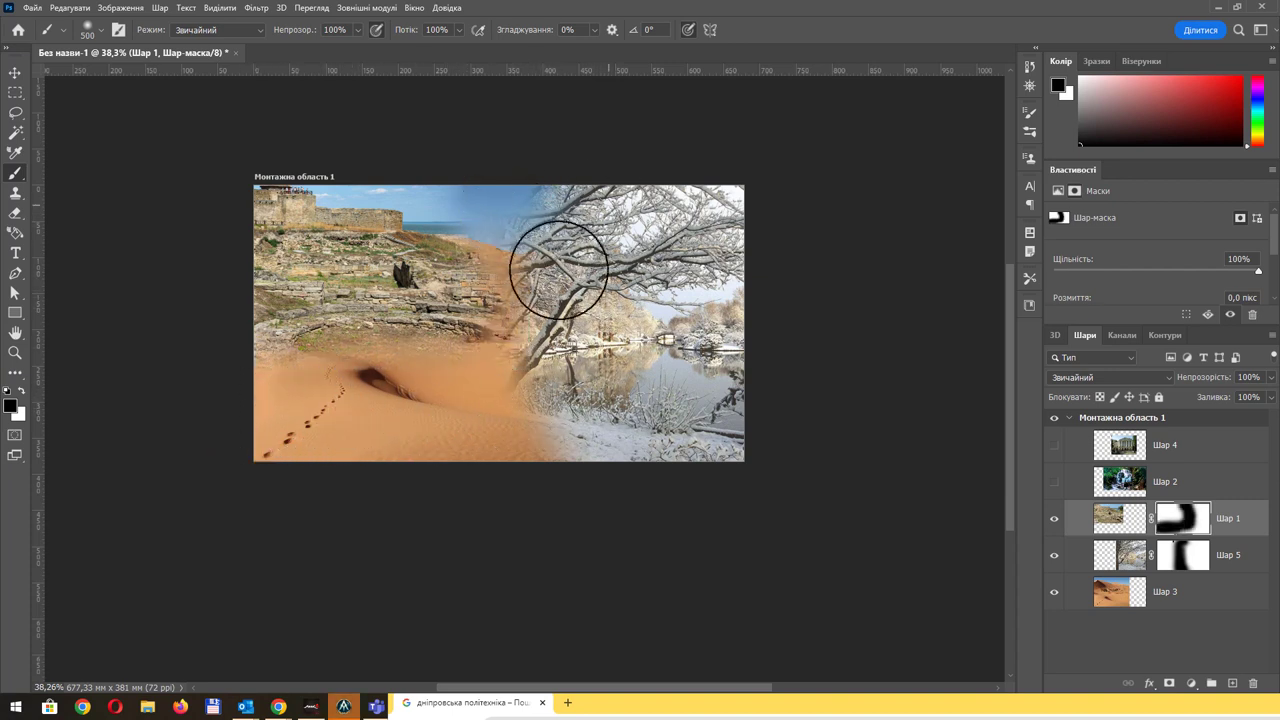
scroll(549, 298, up, 3)
scroll(543, 300, up, 2)
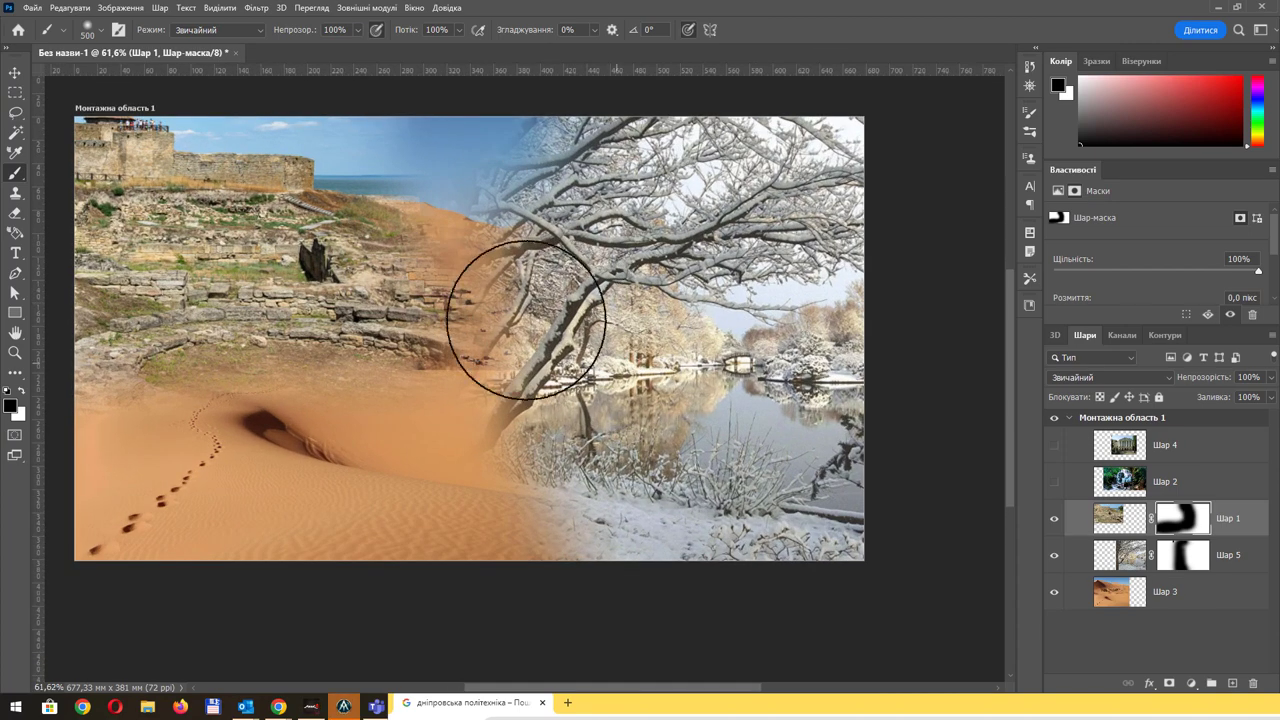
mouse_move(526, 320)
mouse_down()
mouse_move(571, 471)
mouse_move(371, 380)
mouse_move(260, 398)
mouse_up()
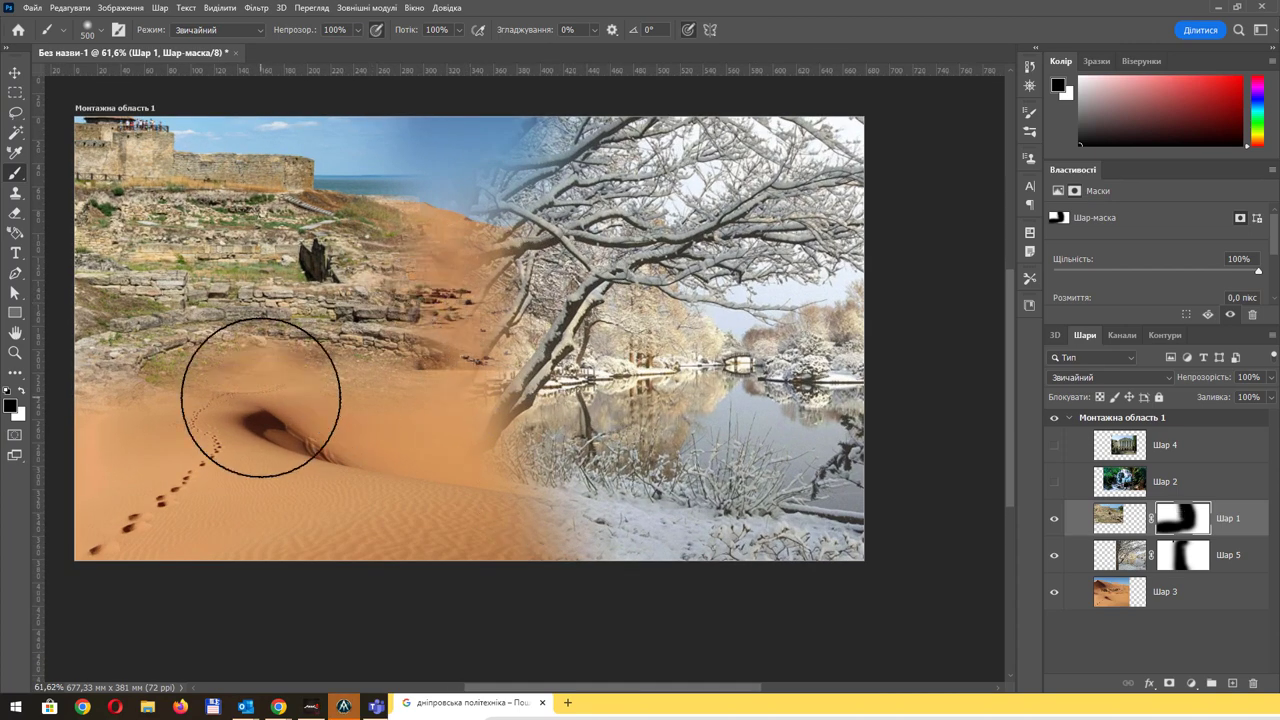
scroll(439, 347, down, 1)
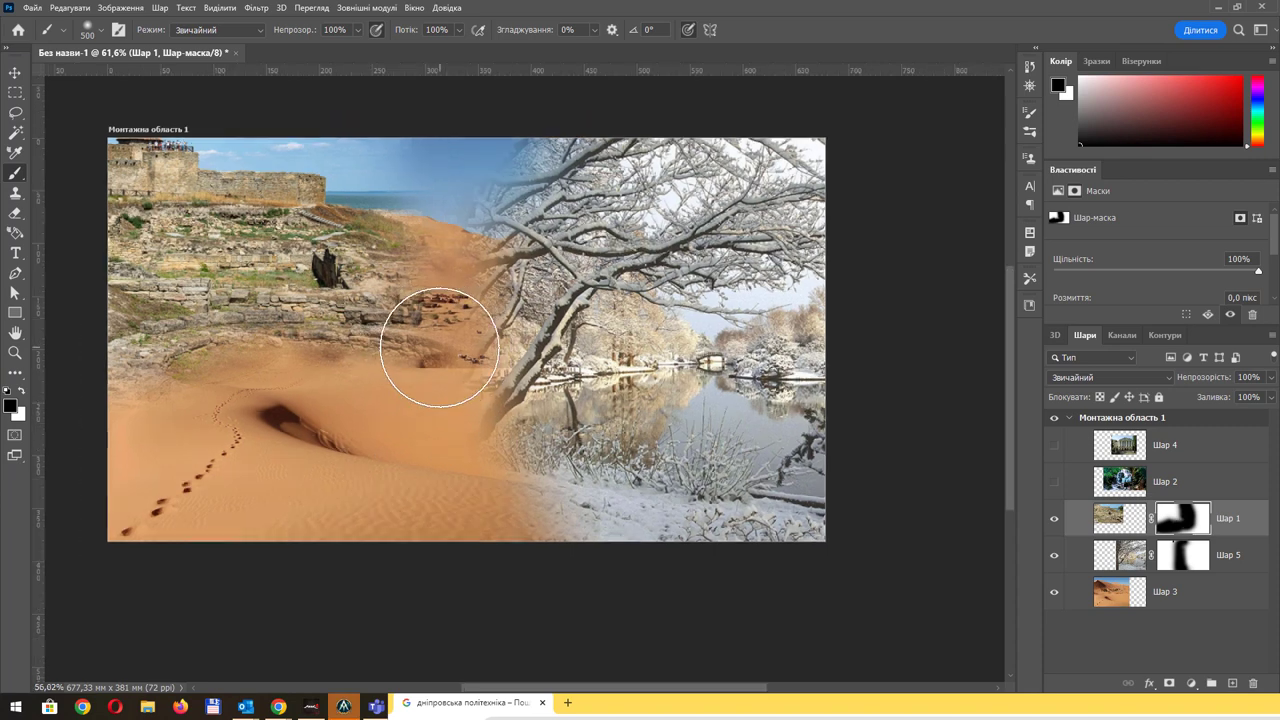
scroll(439, 347, down, 2)
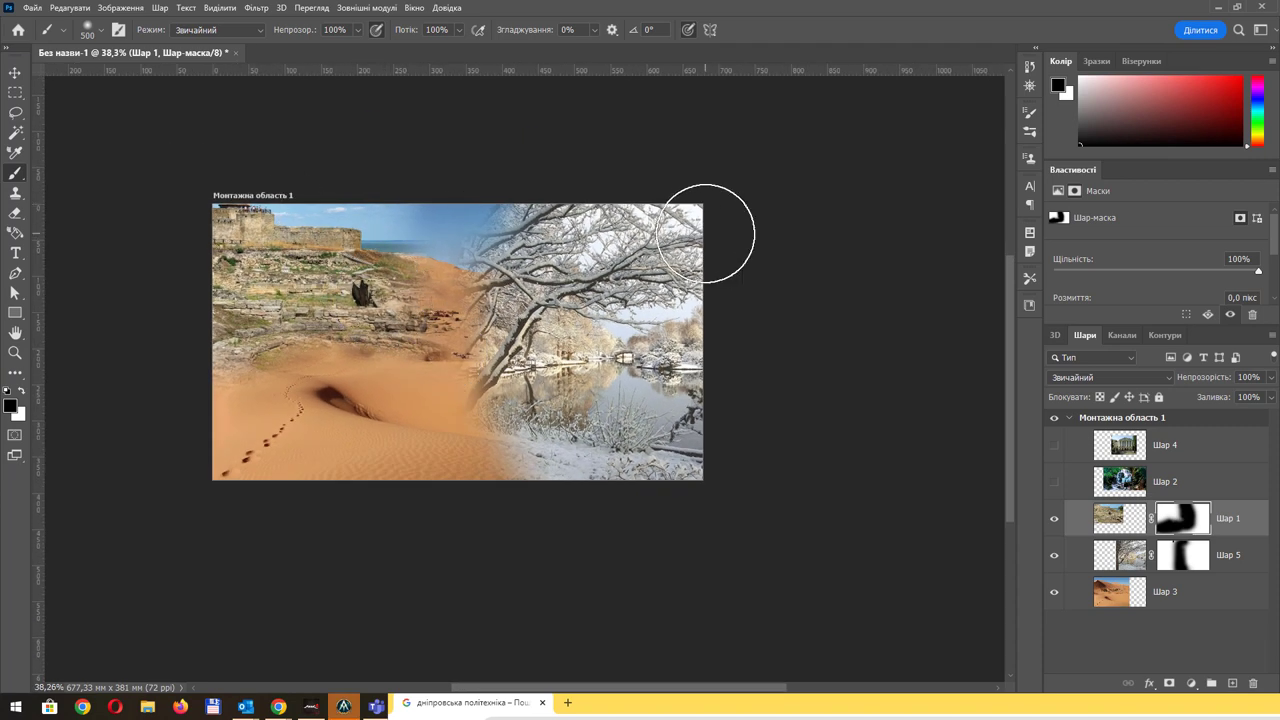
- Turn on the waterfall layer Шар 2 and drag it to the artboard's upper right
click(1054, 482)
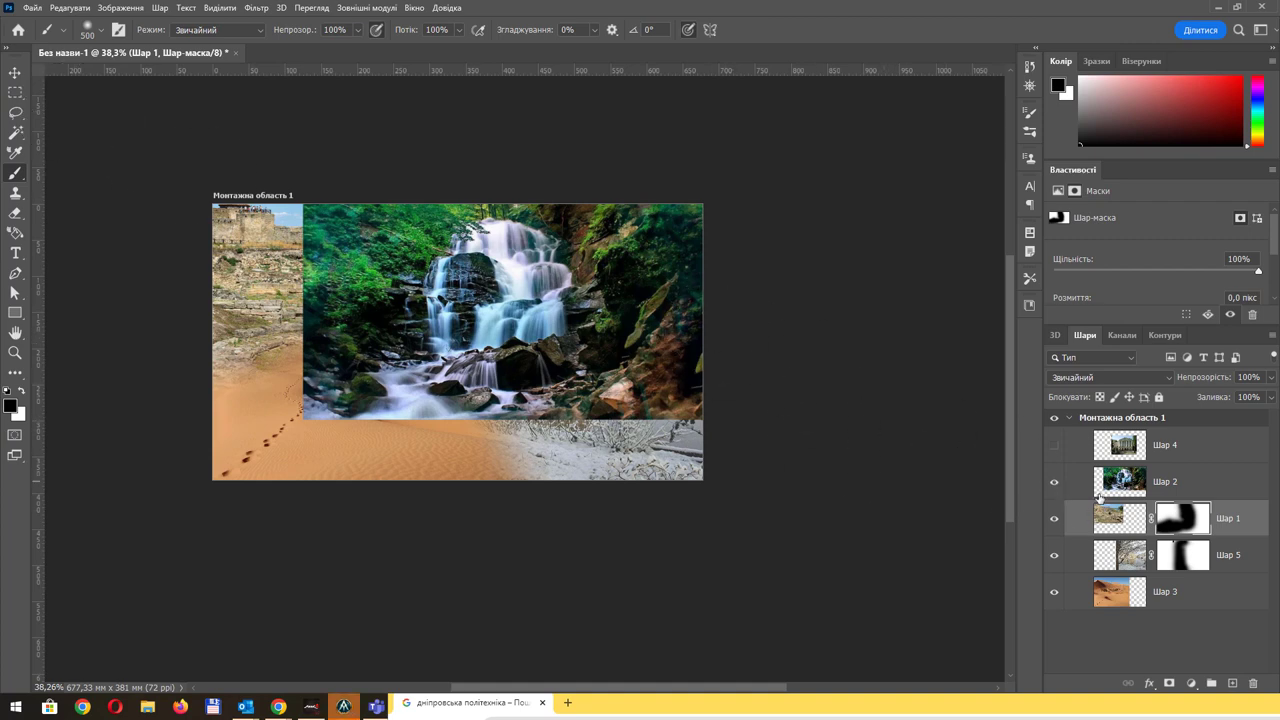
click(1055, 486)
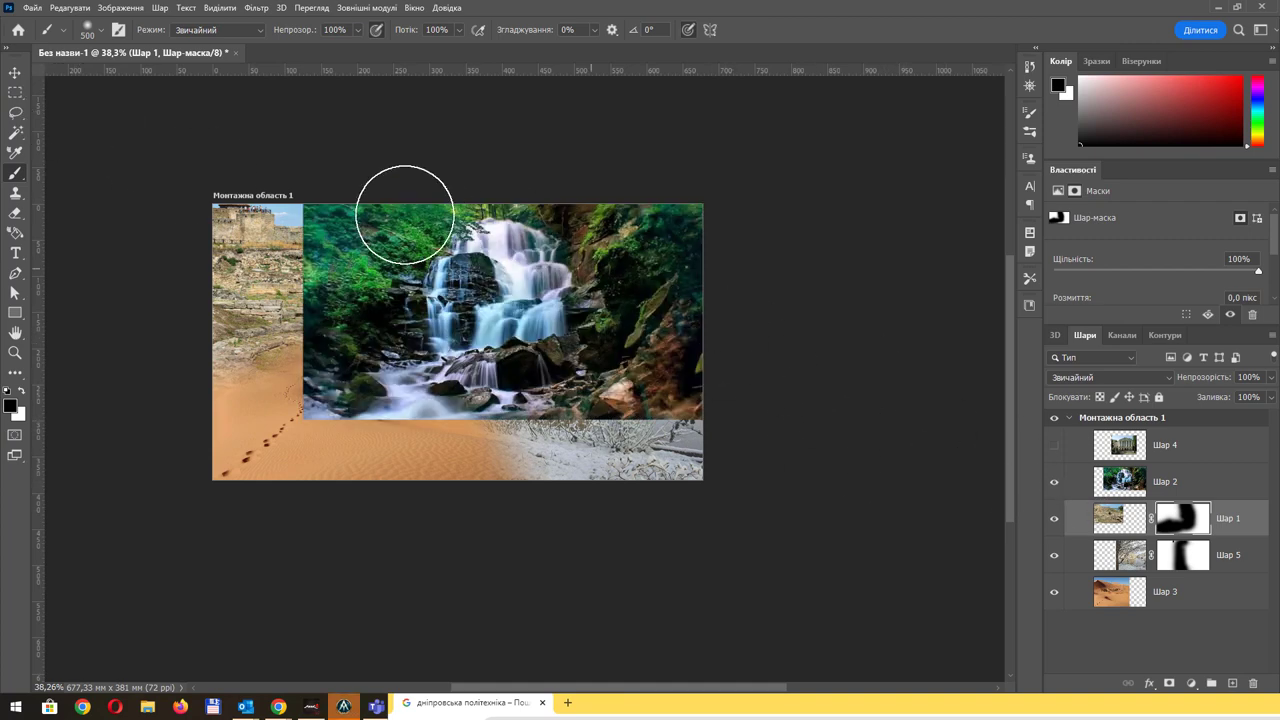
key(v)
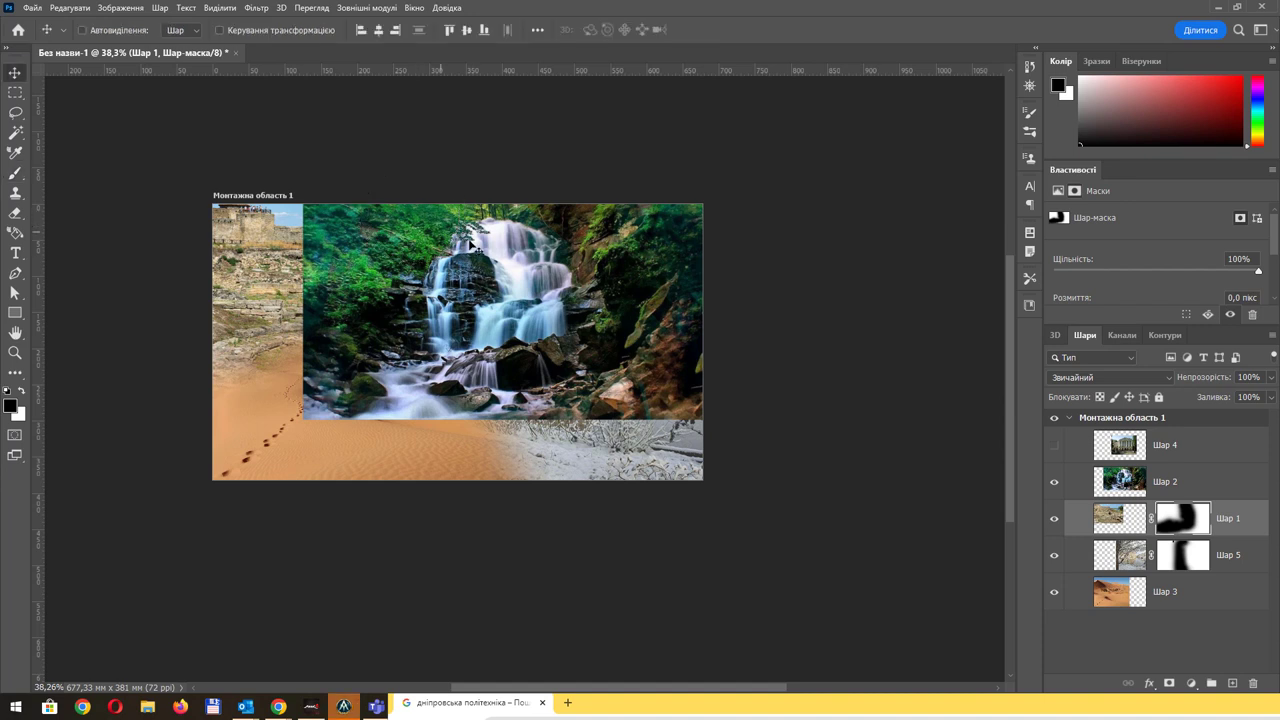
mouse_move(532, 268)
mouse_down()
mouse_move(689, 241)
mouse_move(693, 211)
mouse_up()
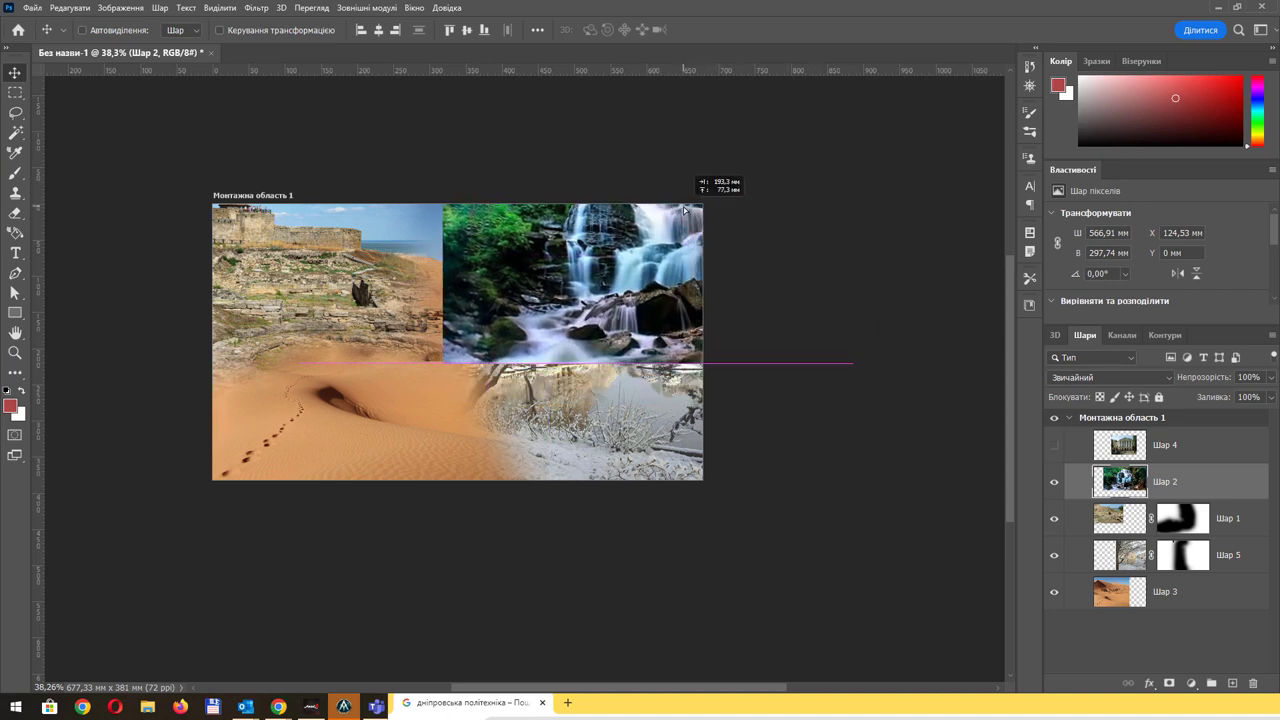
drag(693, 211, 693, 210)
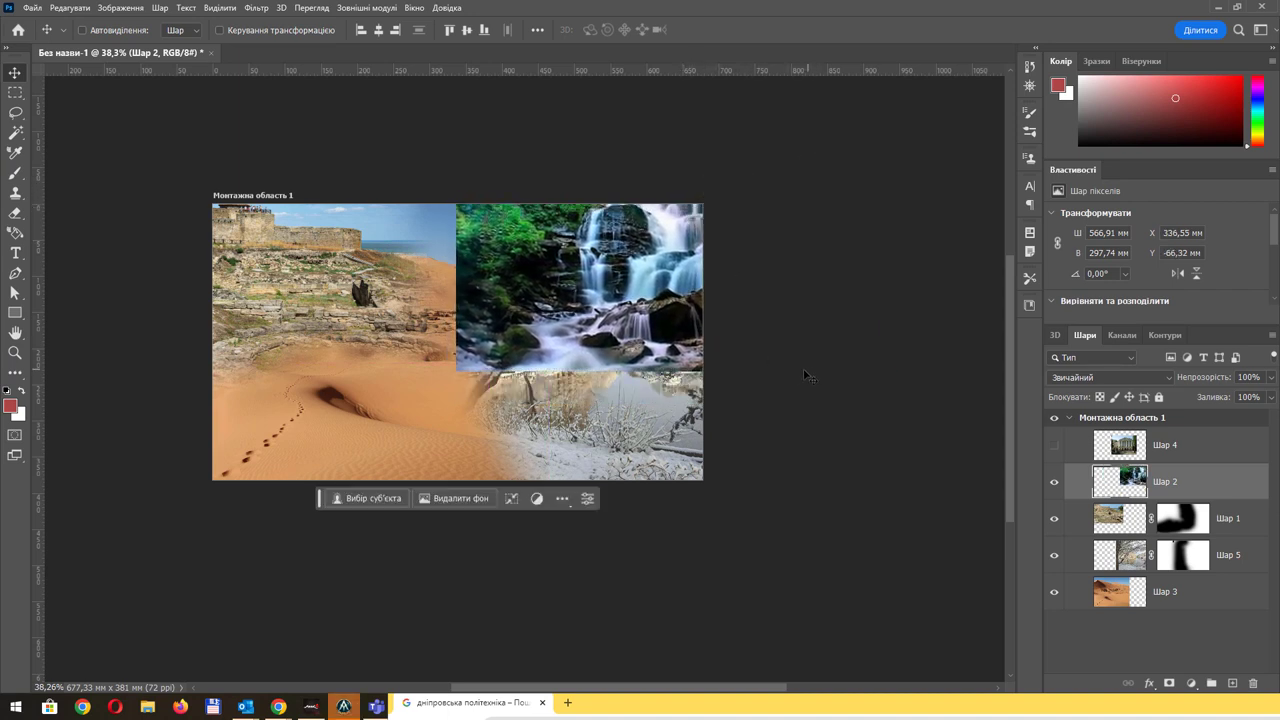
- Add a mask to Шар 2 and paint black over the foliage and lower waterfall
click(1168, 683)
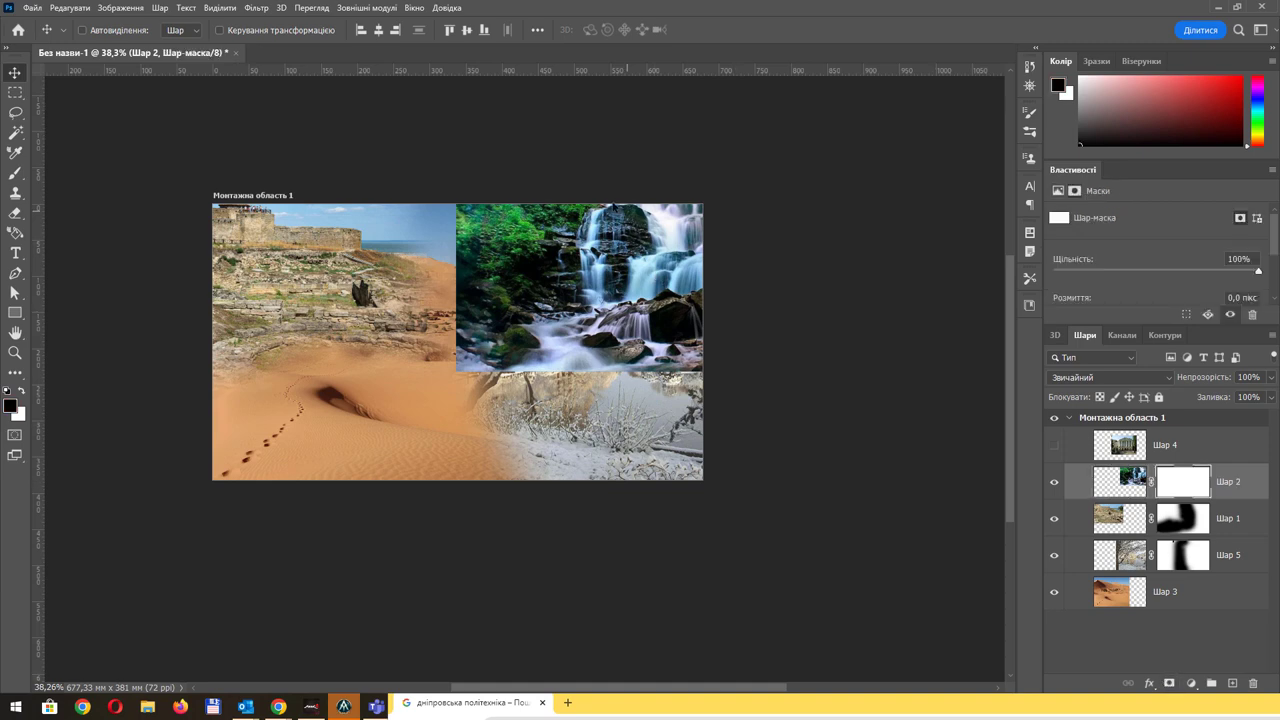
scroll(340, 225, up, 2)
key(b)
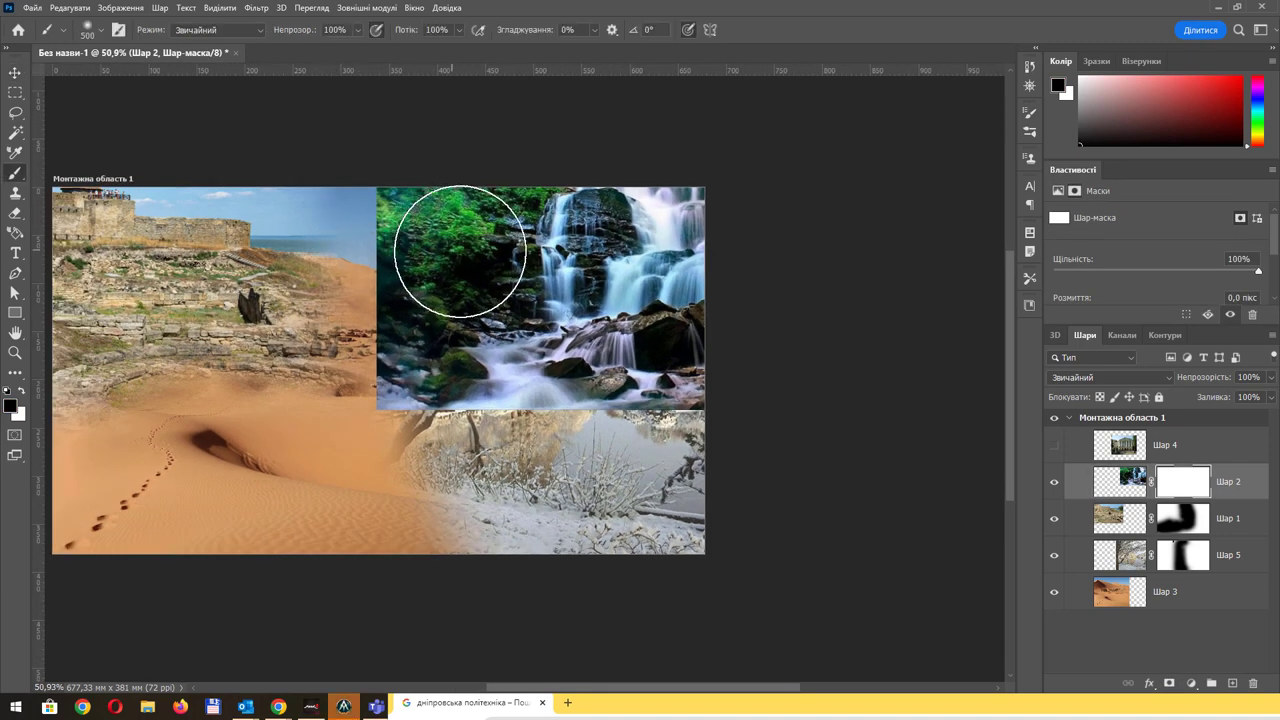
drag(366, 263, 761, 452)
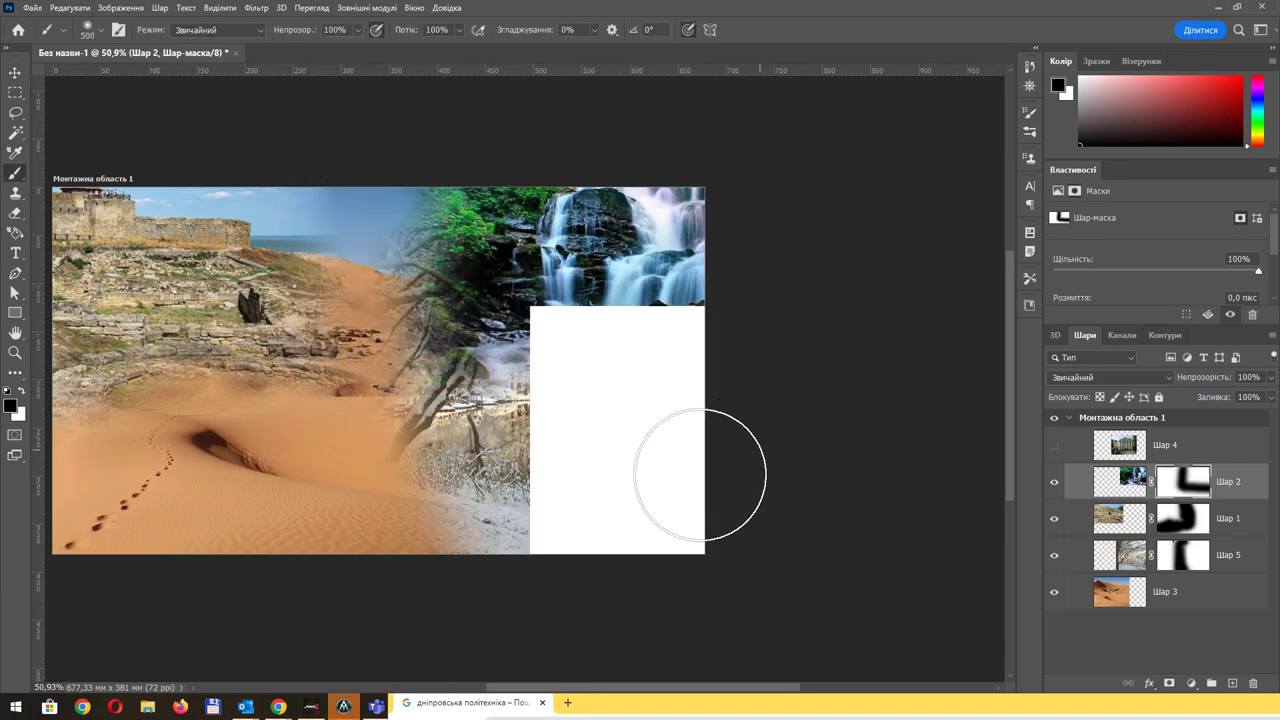
scroll(690, 470, down, 1)
mouse_move(471, 329)
mouse_down()
mouse_move(480, 266)
mouse_move(500, 371)
mouse_move(606, 414)
mouse_move(876, 456)
mouse_up()
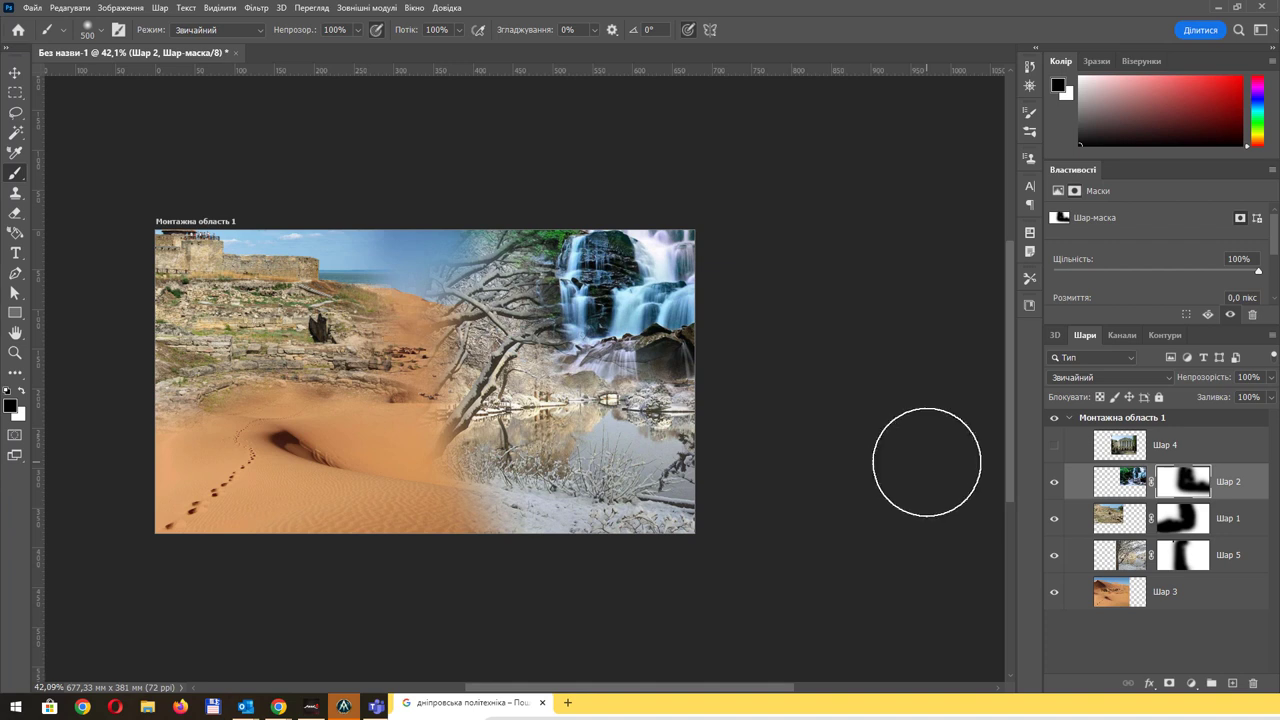
- Switch to white and paint the waterfall back in near the branches and seam
click(21, 391)
mouse_move(403, 277)
mouse_down()
mouse_move(380, 323)
mouse_move(400, 286)
mouse_up()
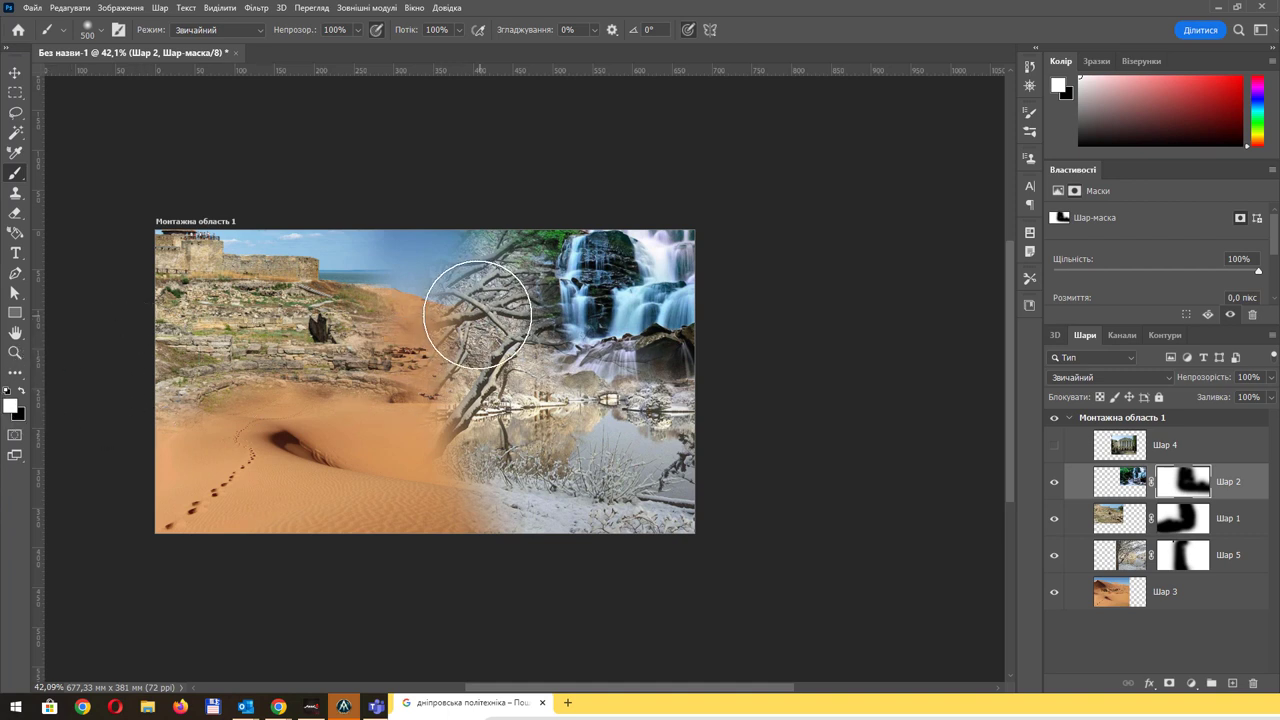
mouse_move(477, 314)
mouse_down()
mouse_move(443, 271)
mouse_move(423, 280)
mouse_move(344, 262)
mouse_up()
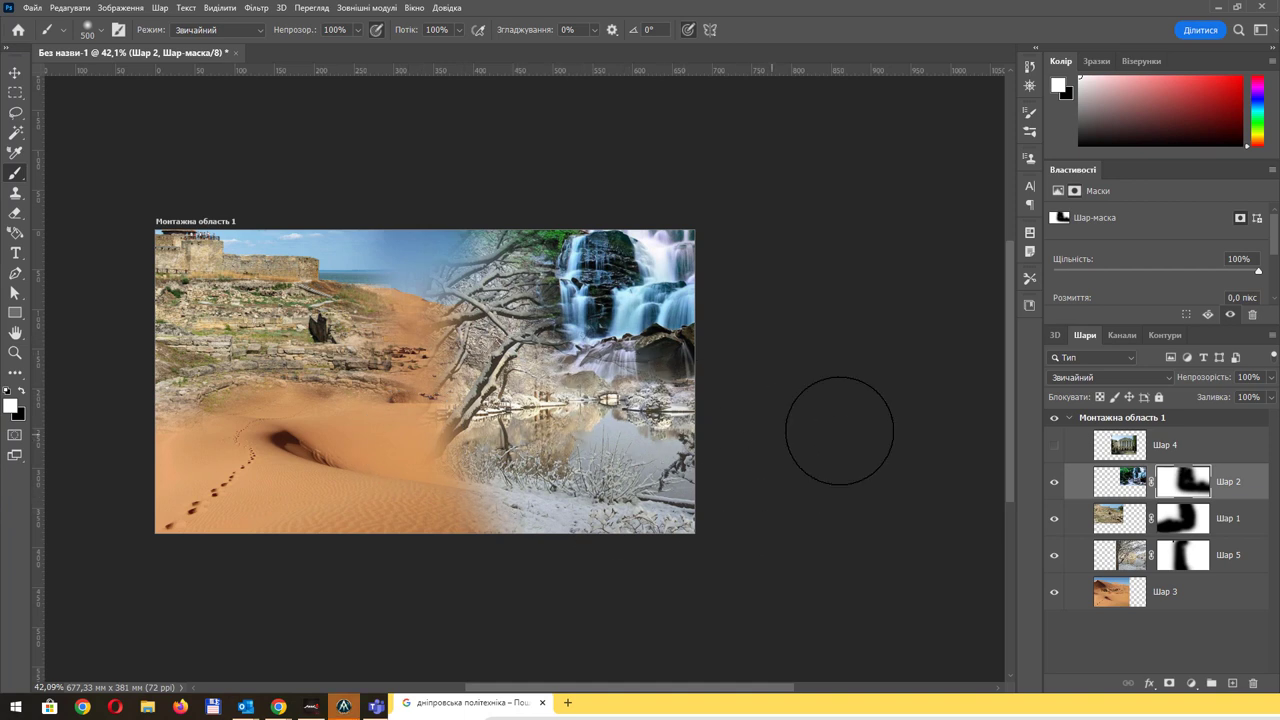
- Show Шар 4, move the building photo left and give it a perspective tilt
click(1141, 449)
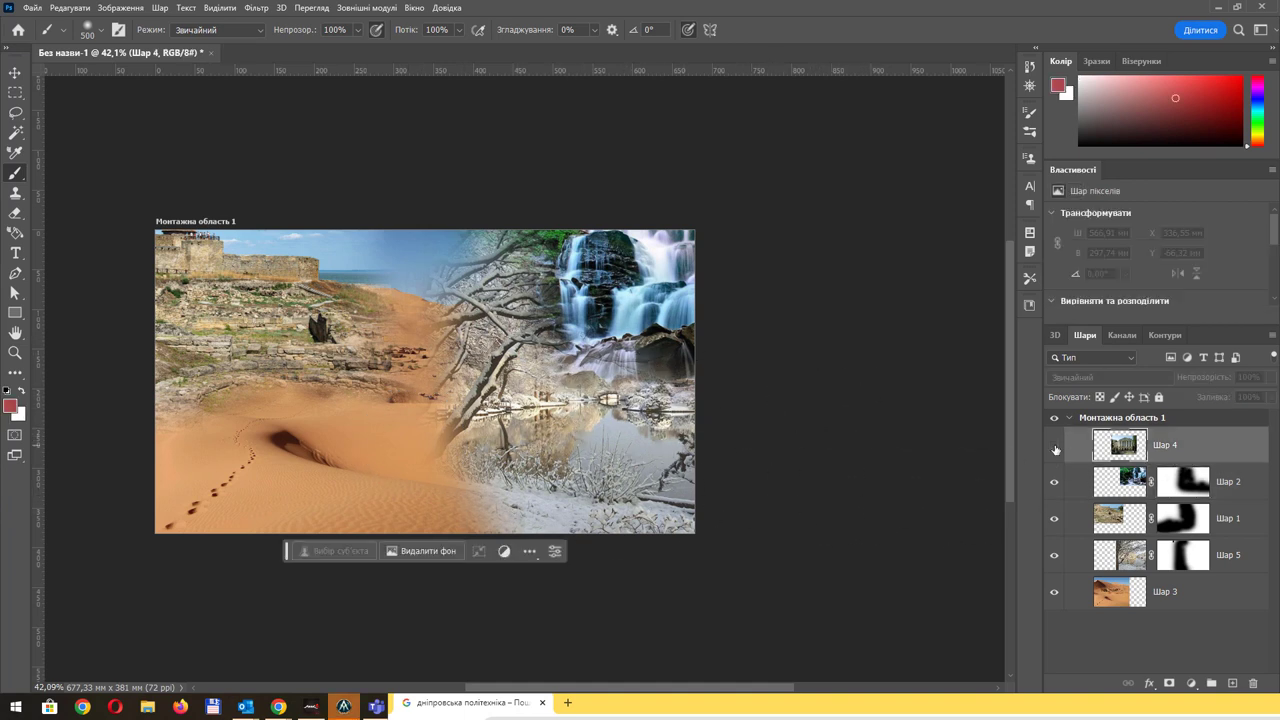
click(1054, 445)
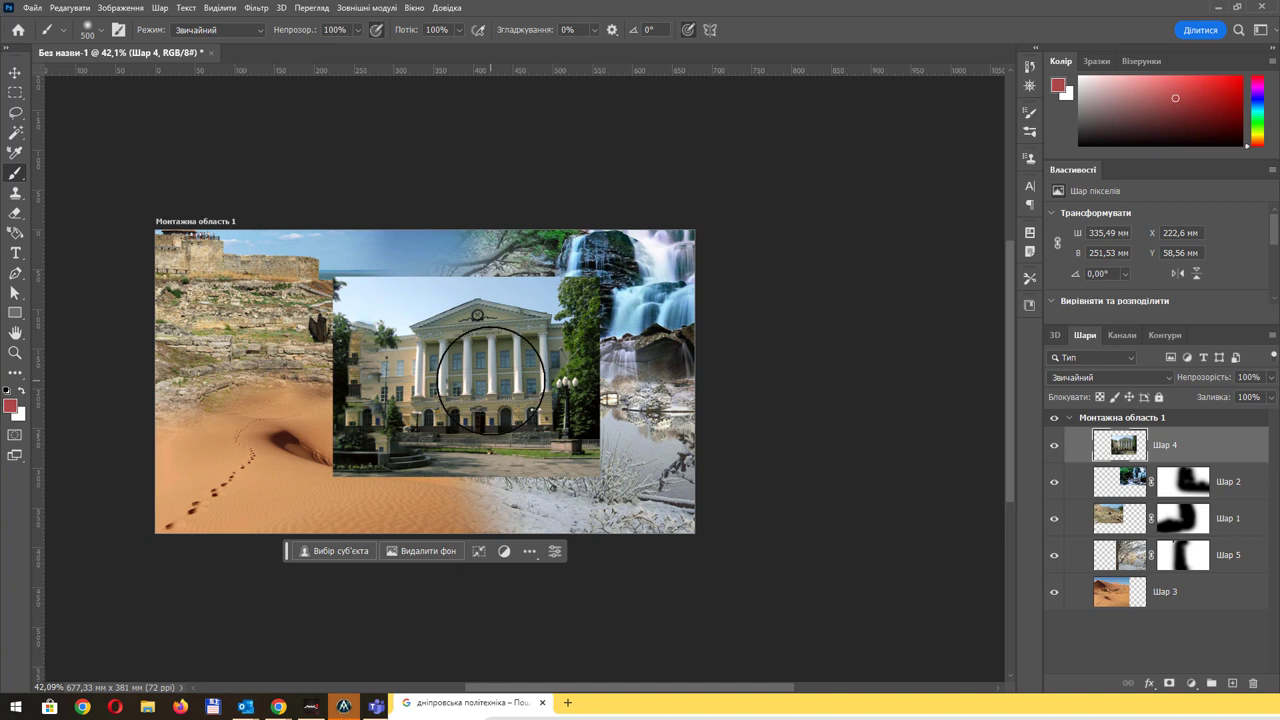
key(ctrl+t)
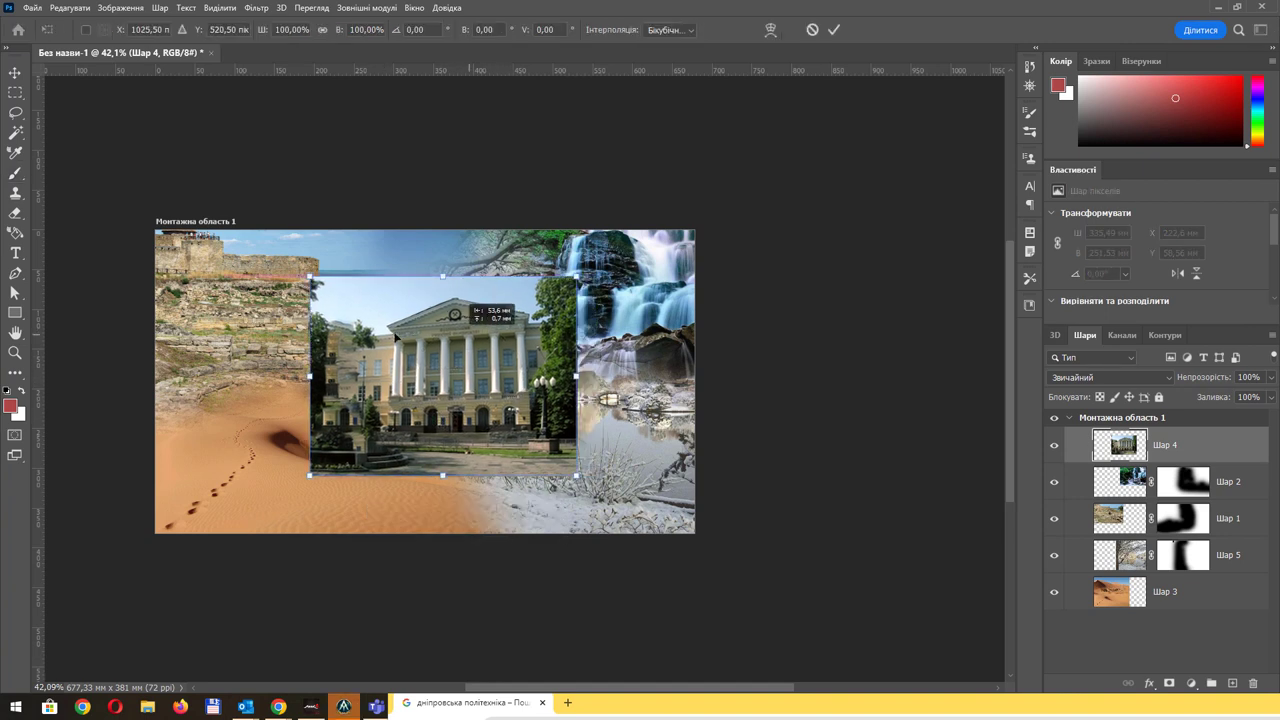
drag(504, 345, 364, 327)
right_click(366, 322)
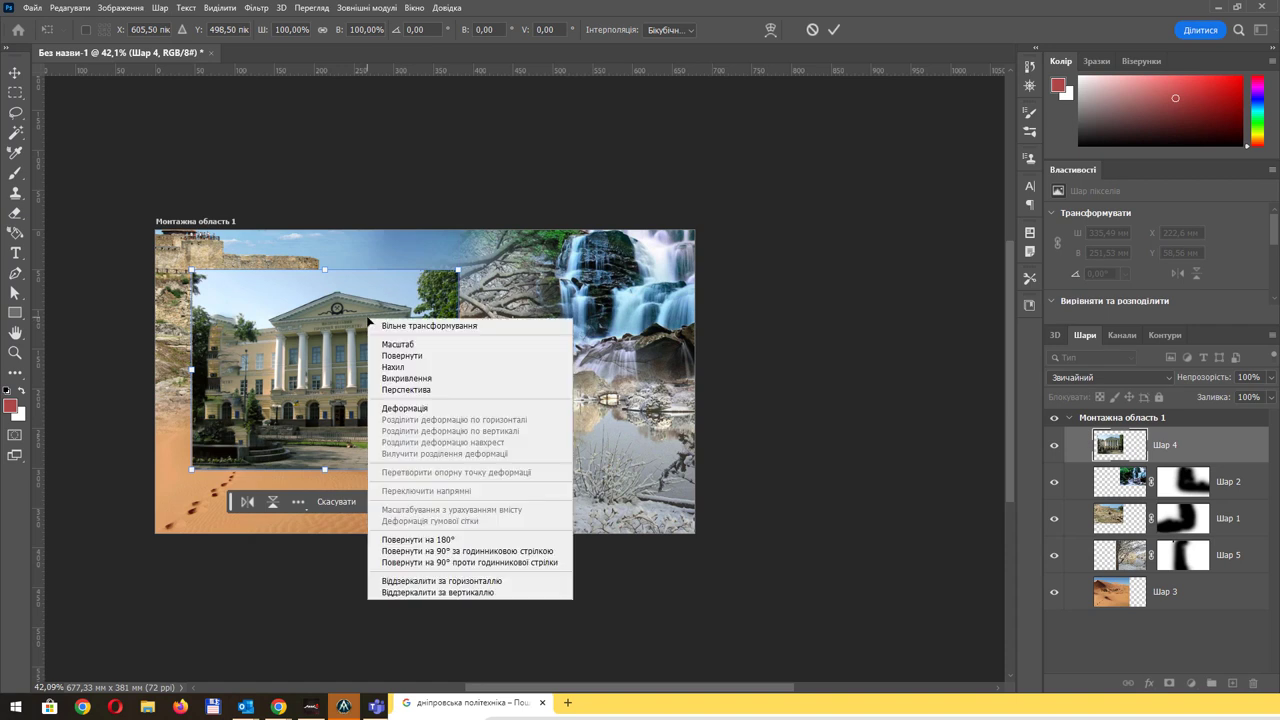
click(447, 390)
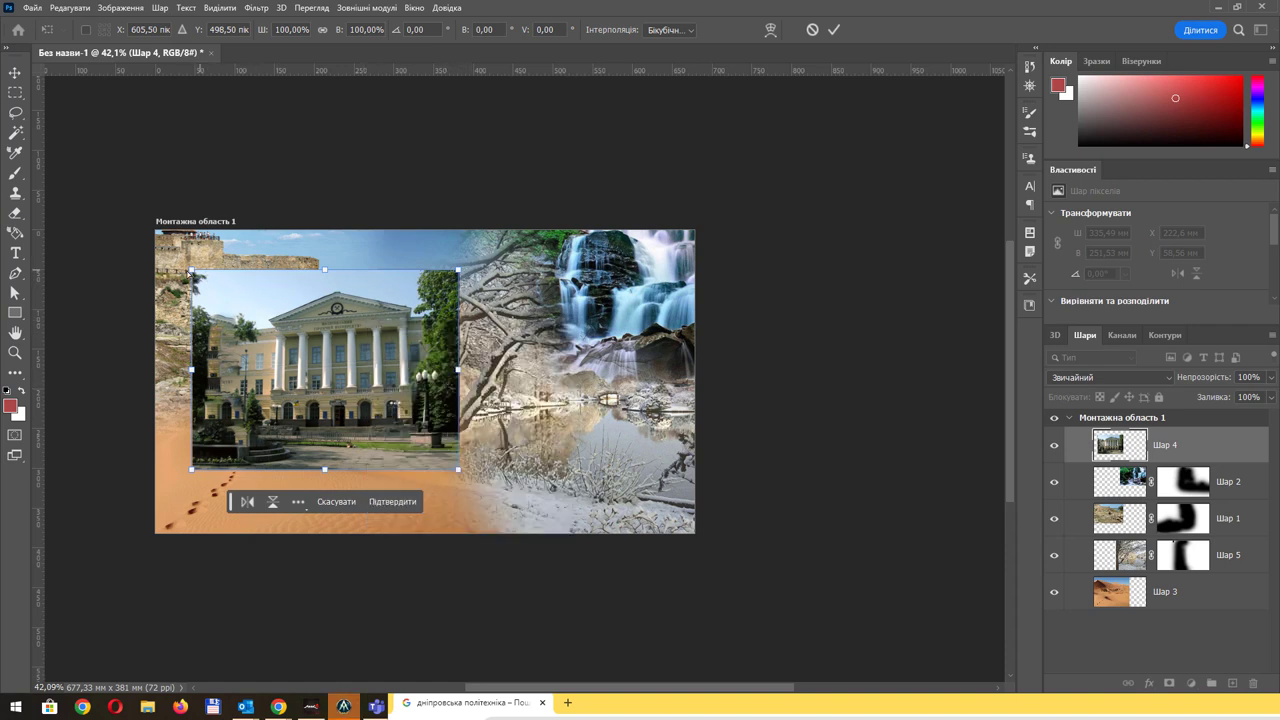
drag(191, 270, 191, 298)
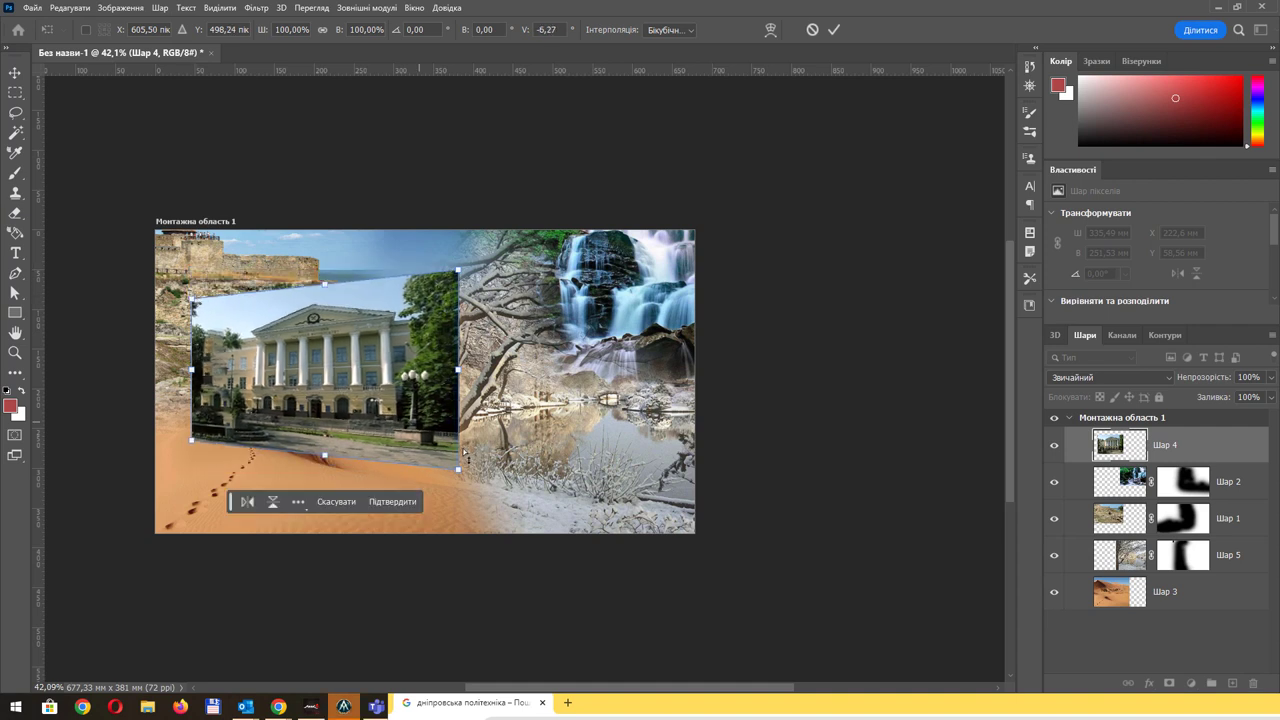
- Skew the building's right side narrower, shift it up-right, slant its right edge down and commit
right_click(382, 347)
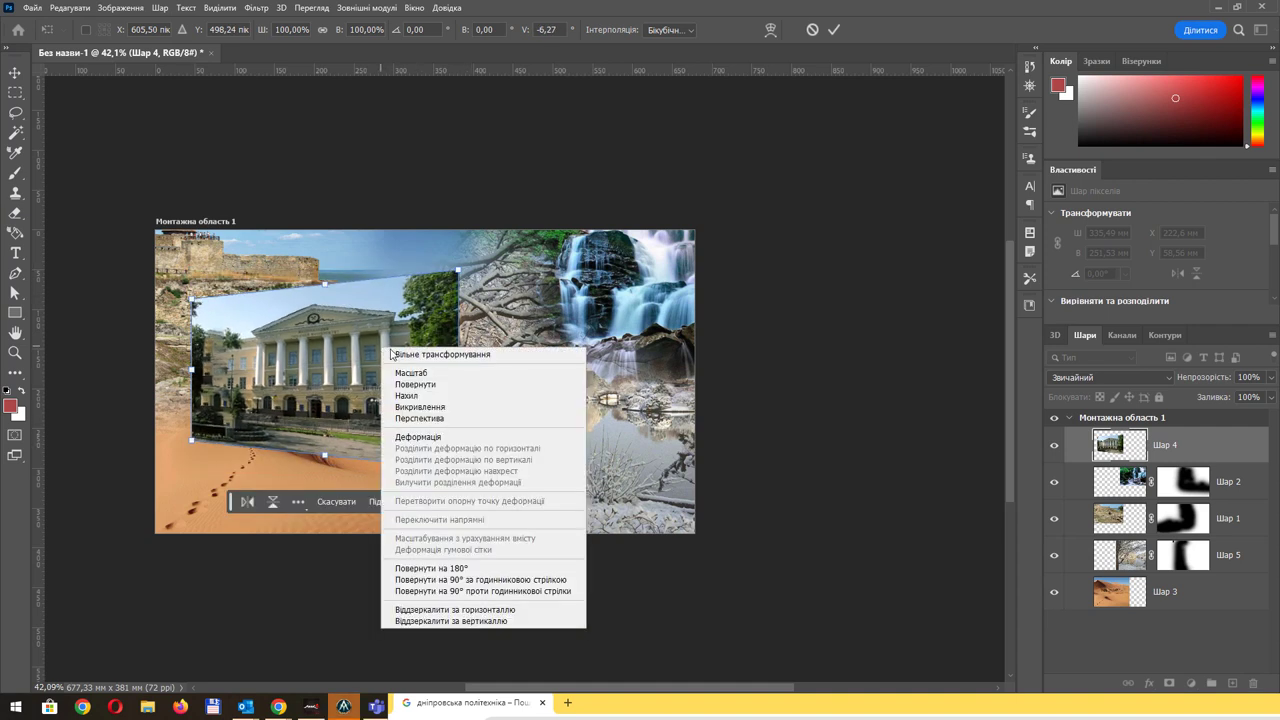
click(429, 408)
drag(458, 370, 403, 358)
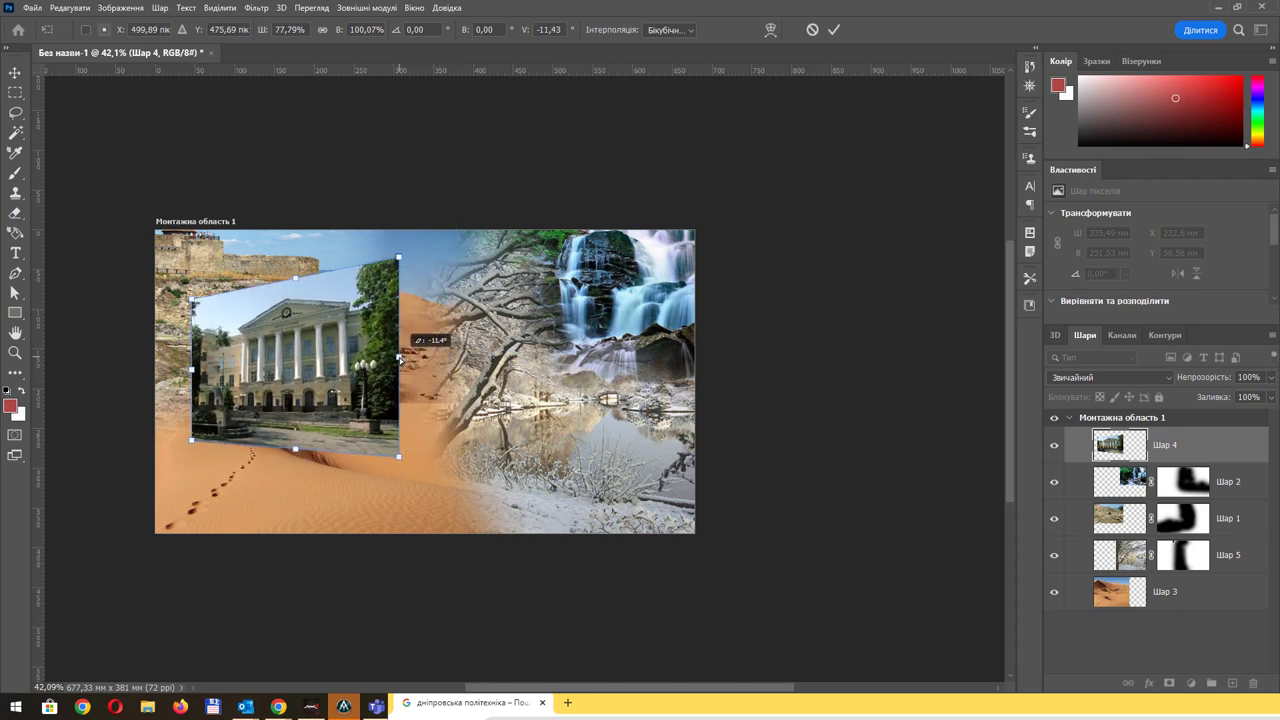
drag(308, 359, 341, 336)
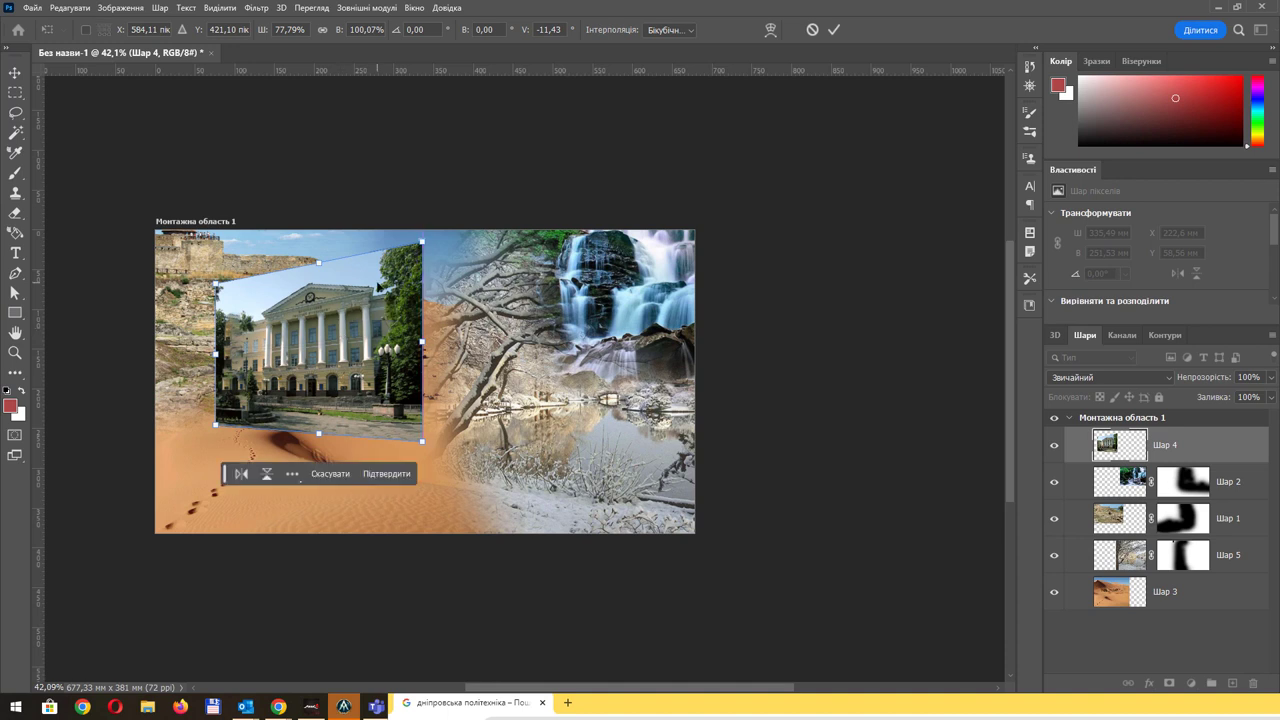
right_click(356, 310)
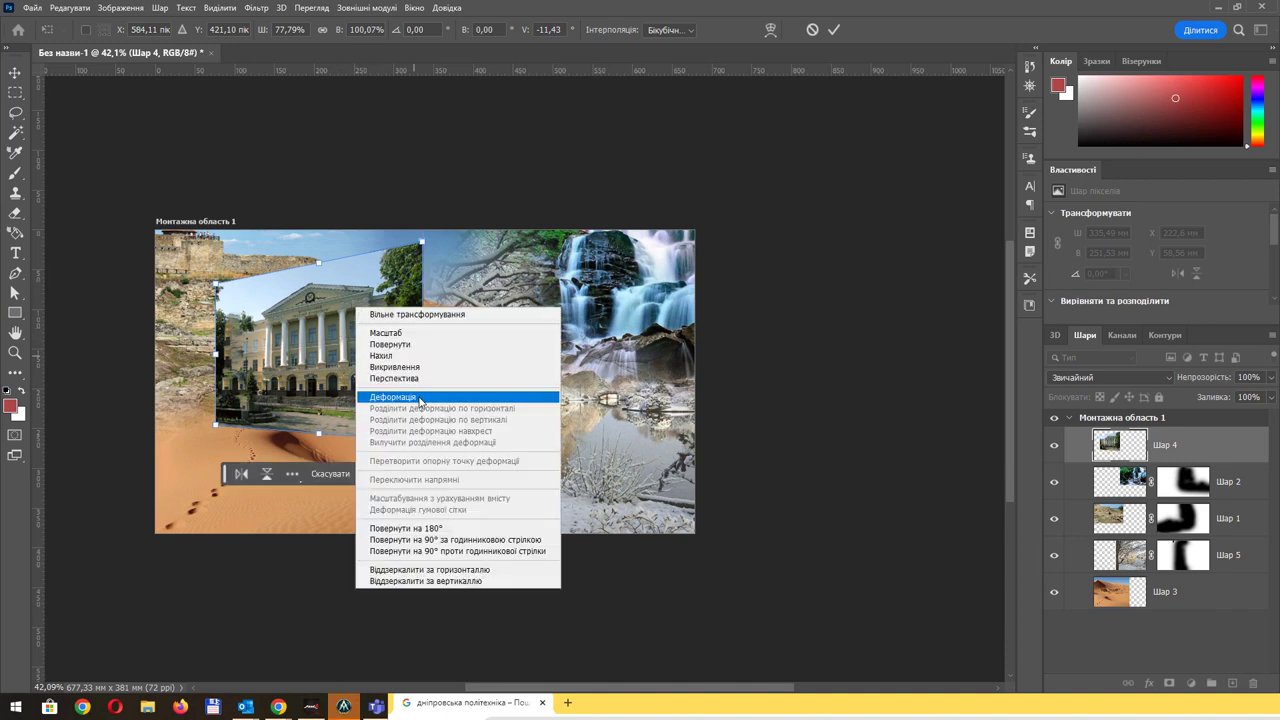
click(247, 337)
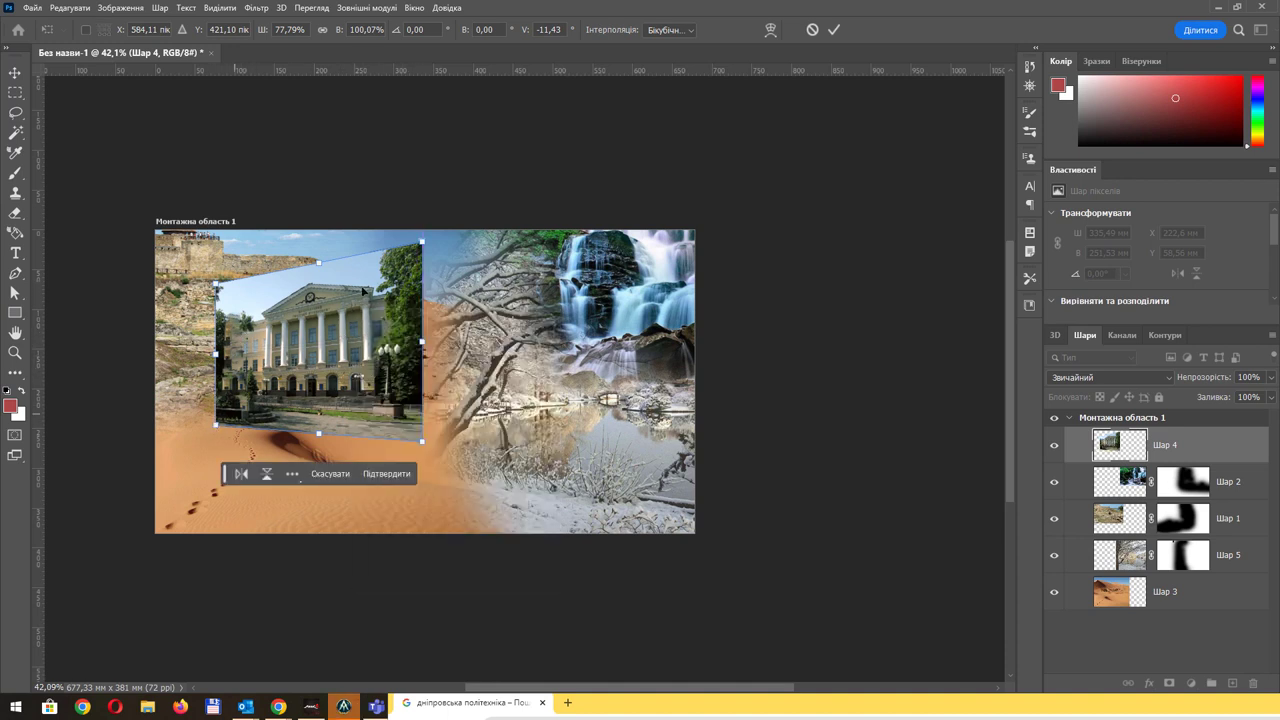
drag(425, 241, 422, 296)
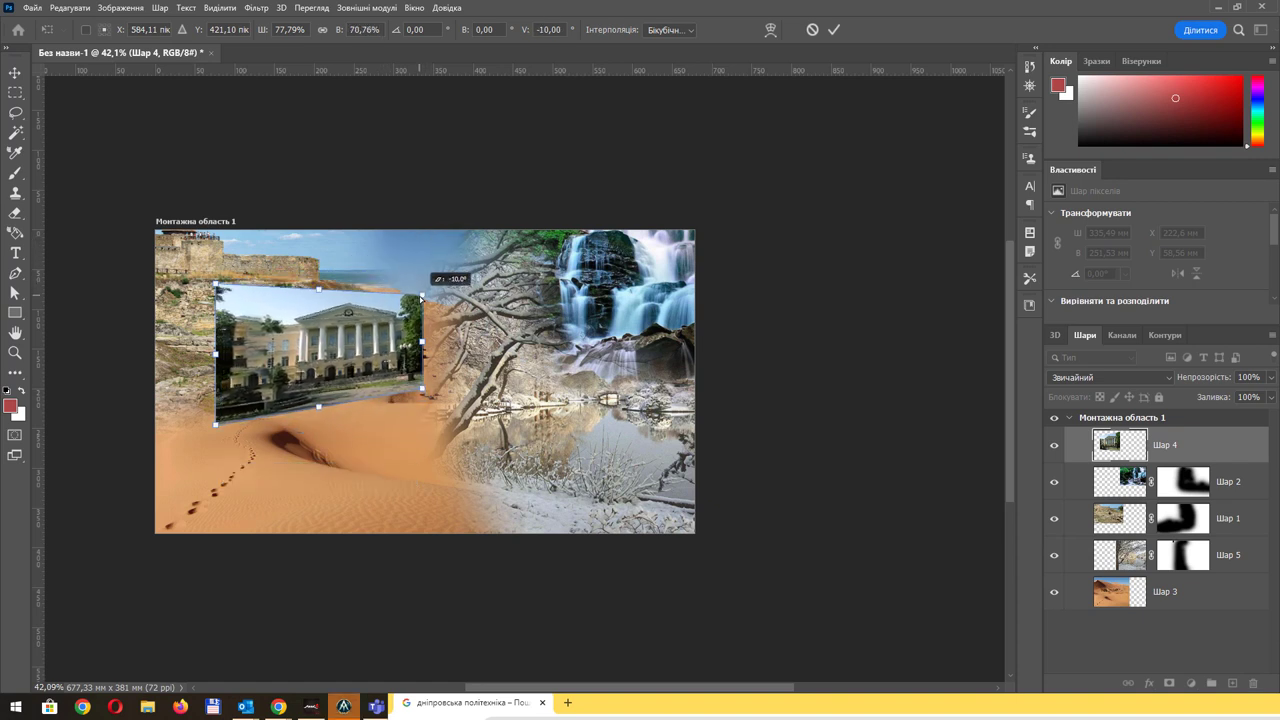
key(Return)
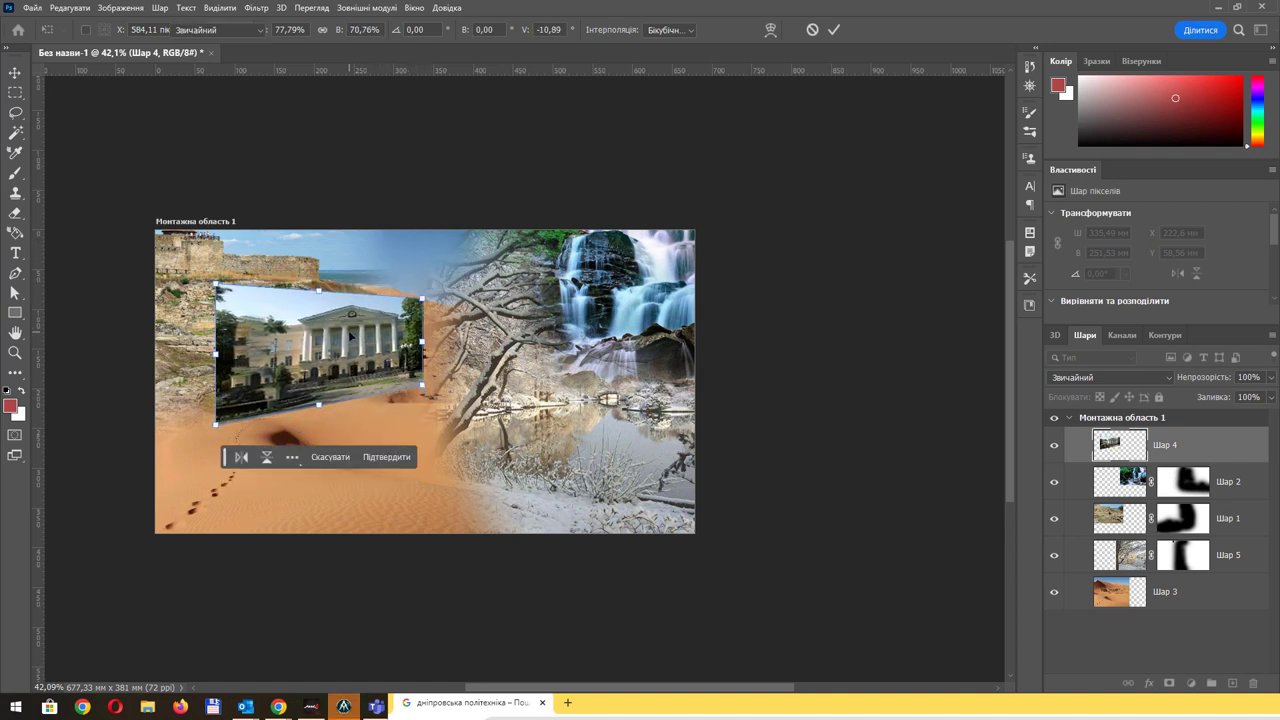
- Add a mask to Шар 4 and paint black to fade the building photo's edges
key(b)
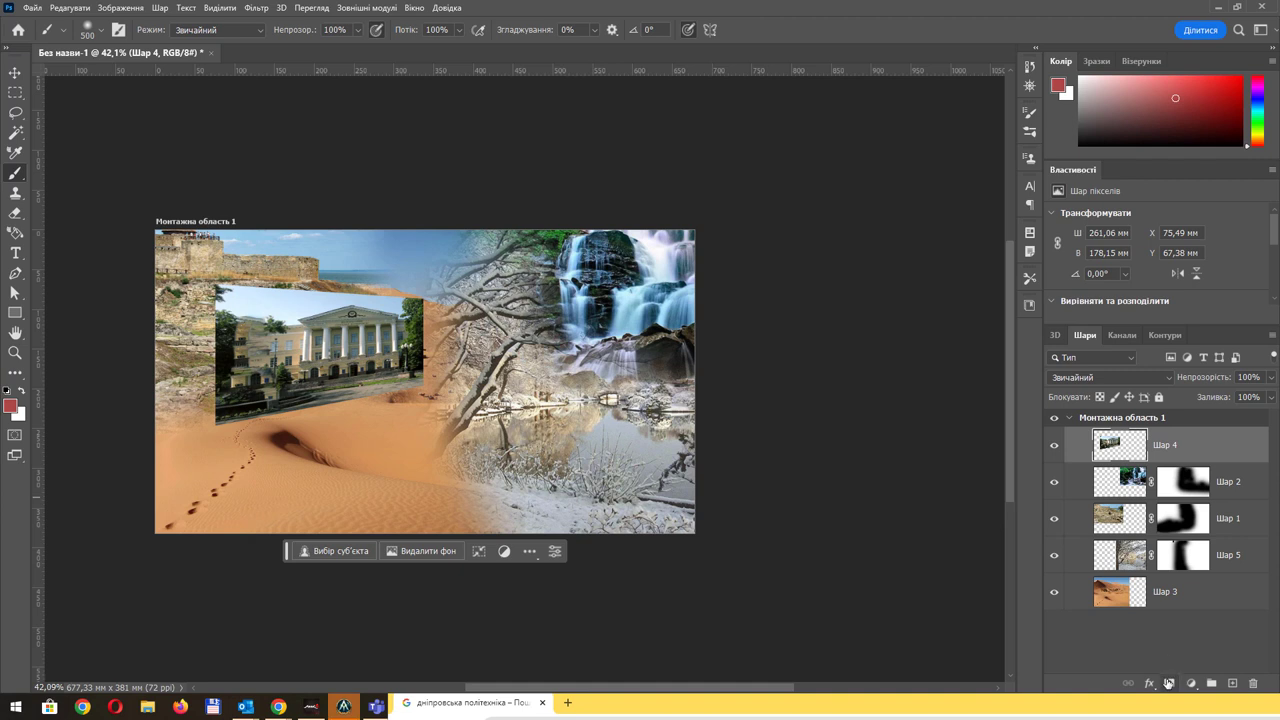
click(1168, 683)
scroll(337, 286, up, 2)
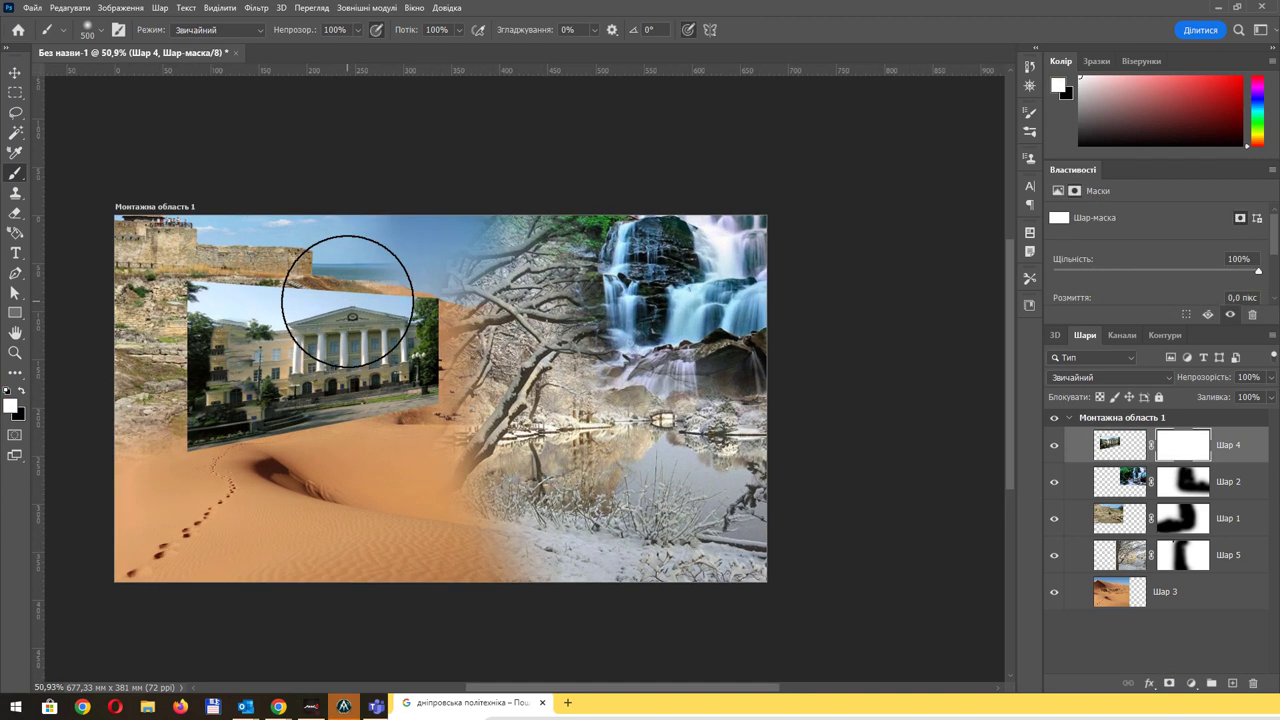
key(p)
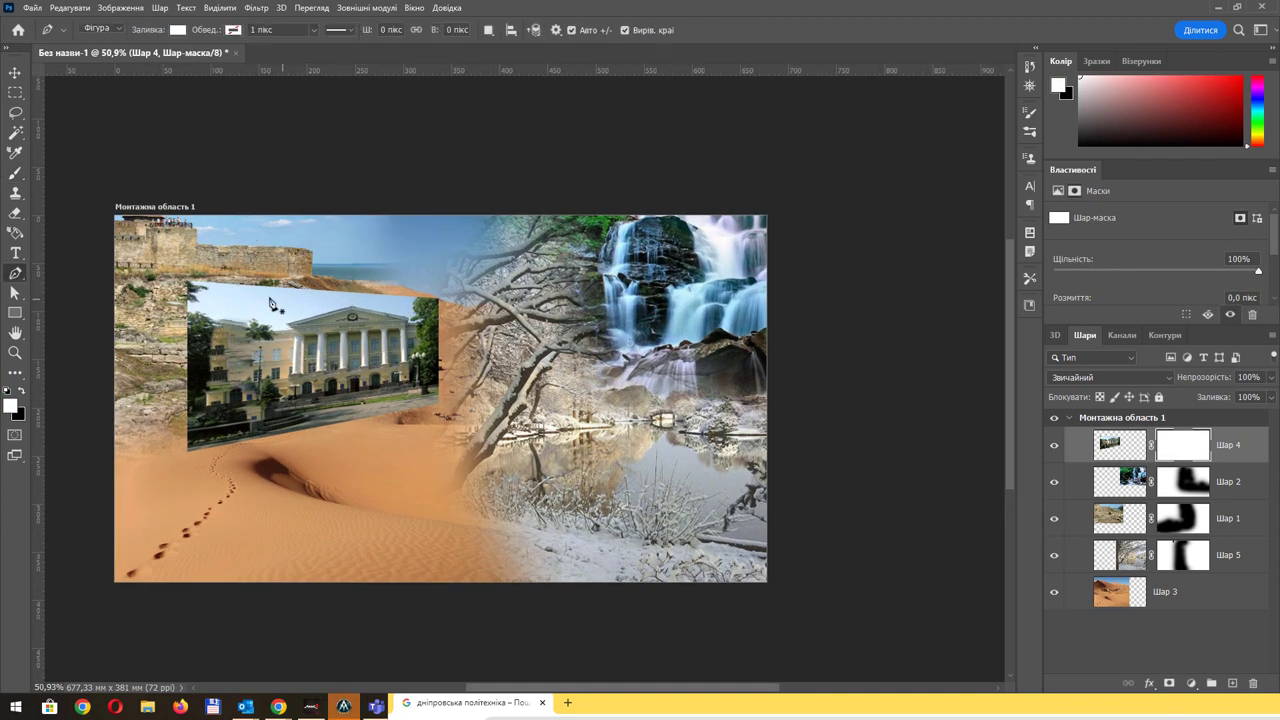
key(b)
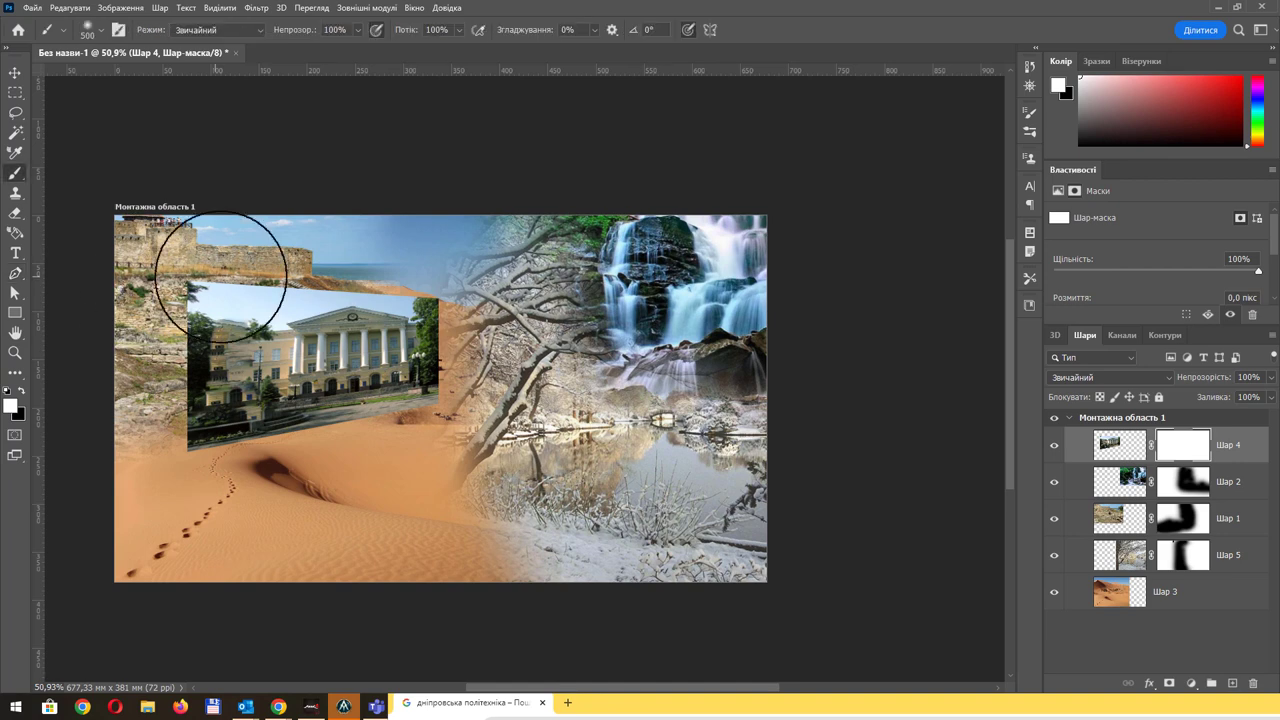
scroll(440, 275, down, 1)
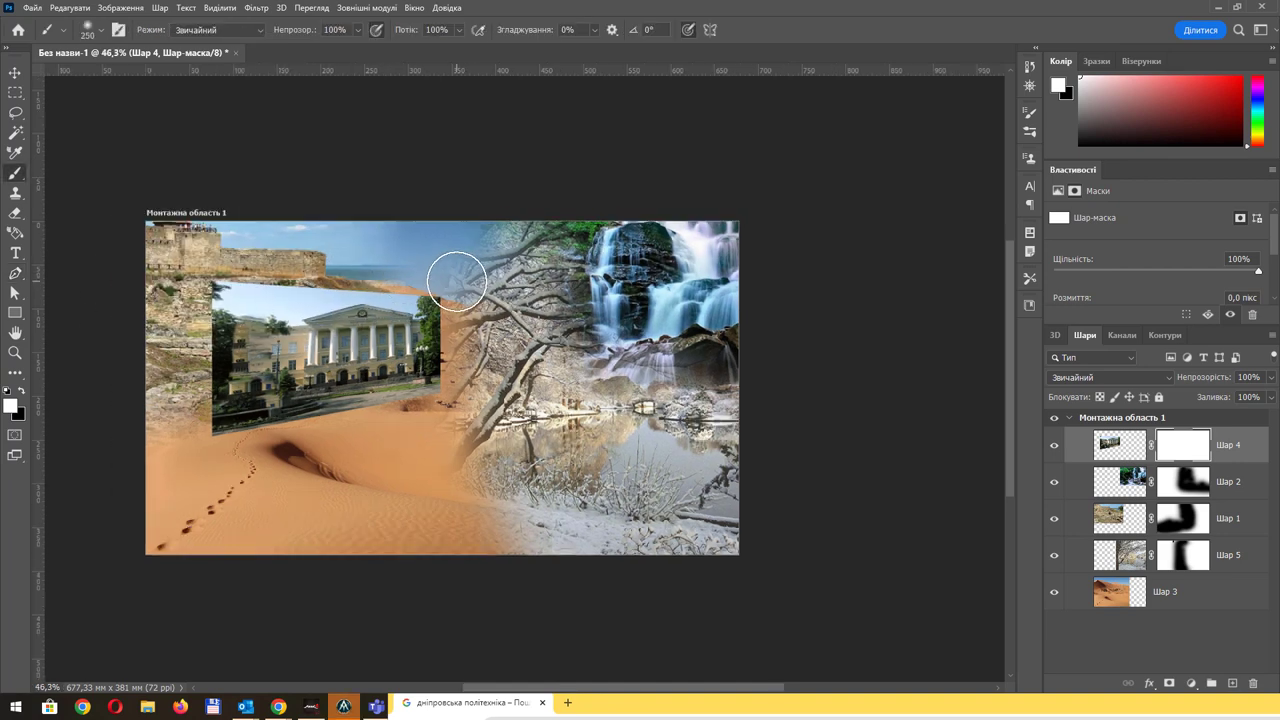
scroll(457, 277, down, 1)
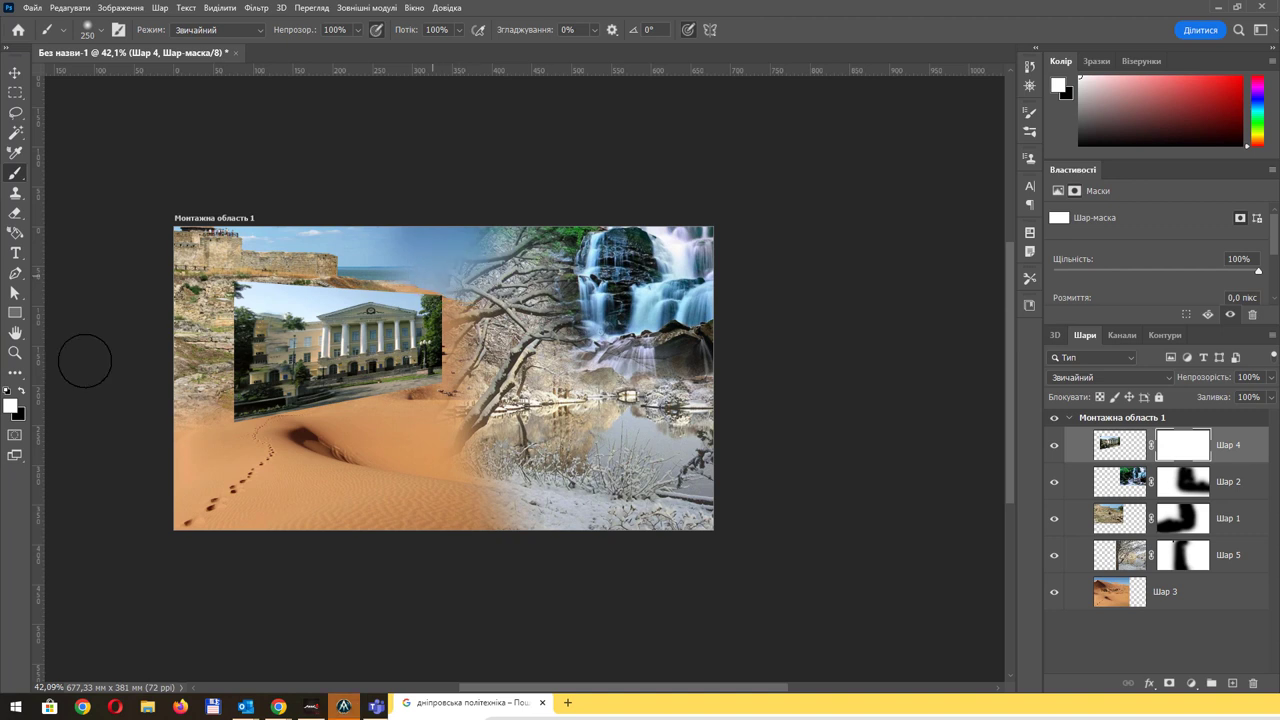
mouse_move(241, 273)
mouse_down()
mouse_move(391, 263)
mouse_move(457, 277)
mouse_move(335, 255)
mouse_up()
mouse_move(452, 326)
mouse_down()
mouse_move(429, 371)
mouse_move(337, 423)
mouse_move(237, 443)
mouse_up()
mouse_move(232, 321)
mouse_down()
mouse_move(243, 420)
mouse_move(420, 411)
mouse_move(277, 286)
mouse_move(310, 297)
mouse_move(343, 280)
mouse_move(271, 277)
mouse_move(229, 314)
mouse_move(291, 358)
mouse_move(314, 337)
mouse_move(351, 380)
mouse_move(434, 371)
mouse_move(231, 403)
mouse_up()
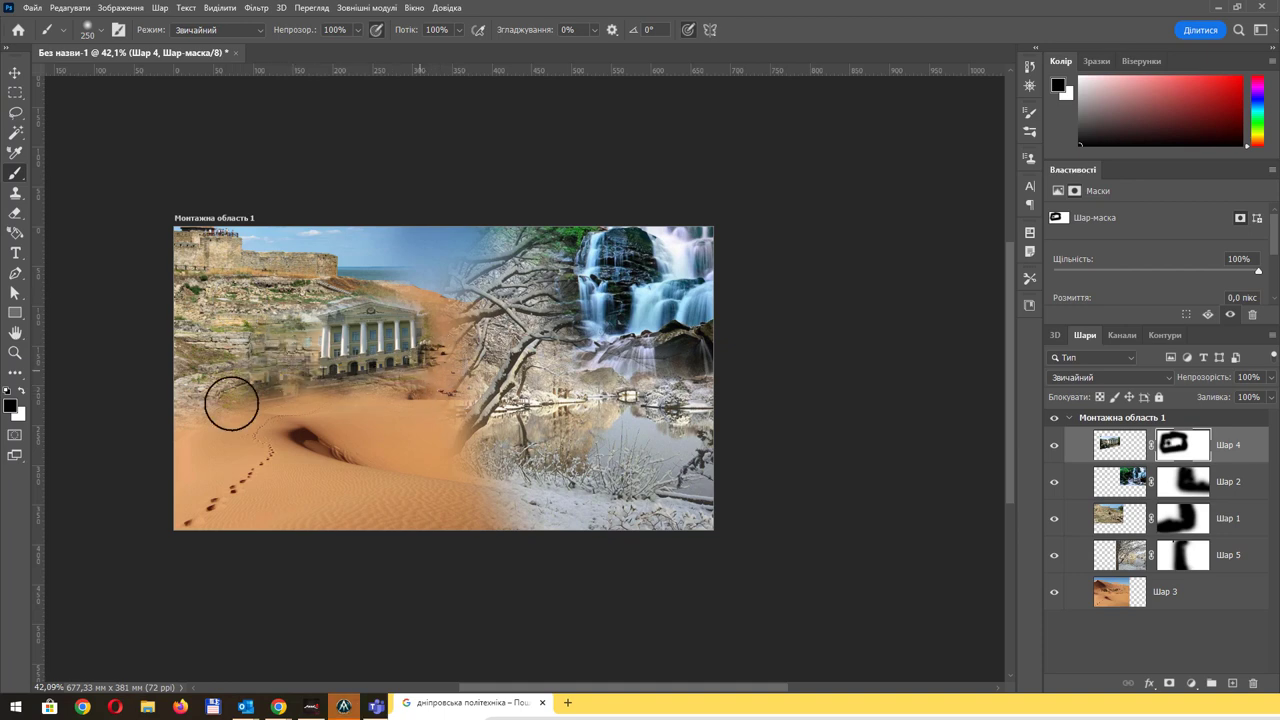
- Paint white with a smaller brush to restore the pediment and lower facade
click(22, 390)
scroll(395, 332, up, 3)
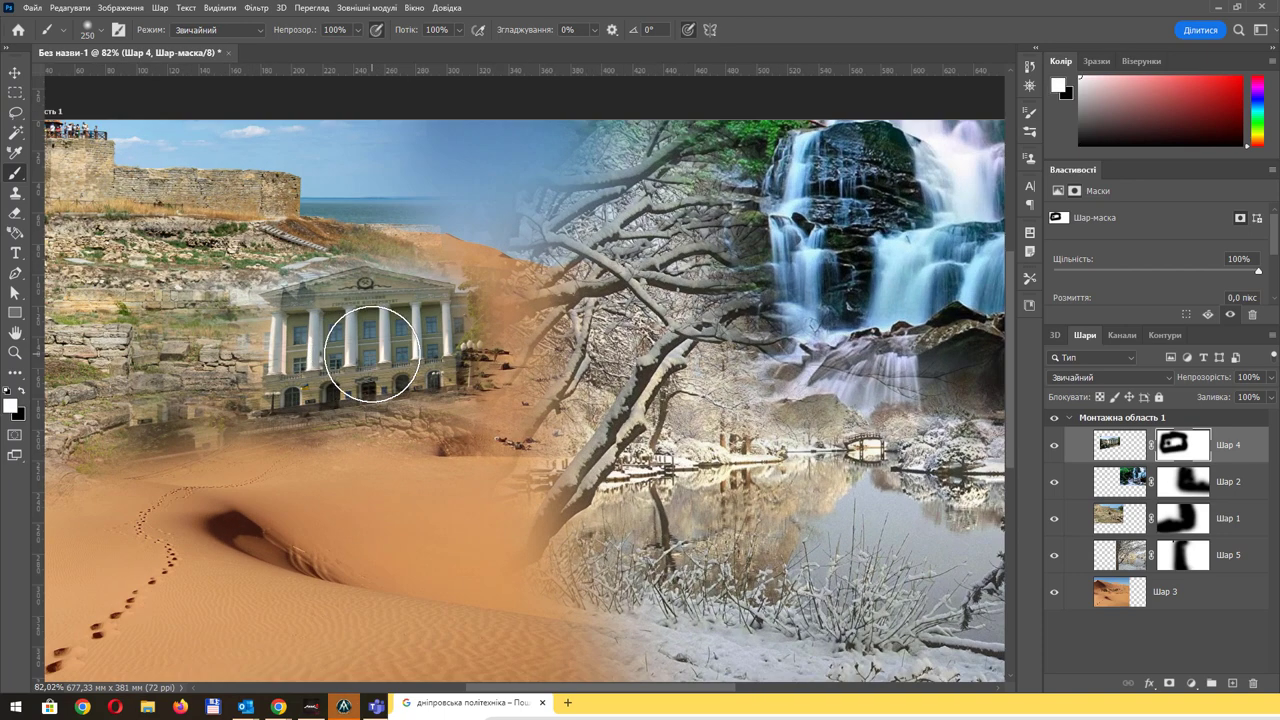
scroll(363, 355, up, 1)
key(bracketleft)
key(bracketleft)
key(bracketleft)
key(bracketleft)
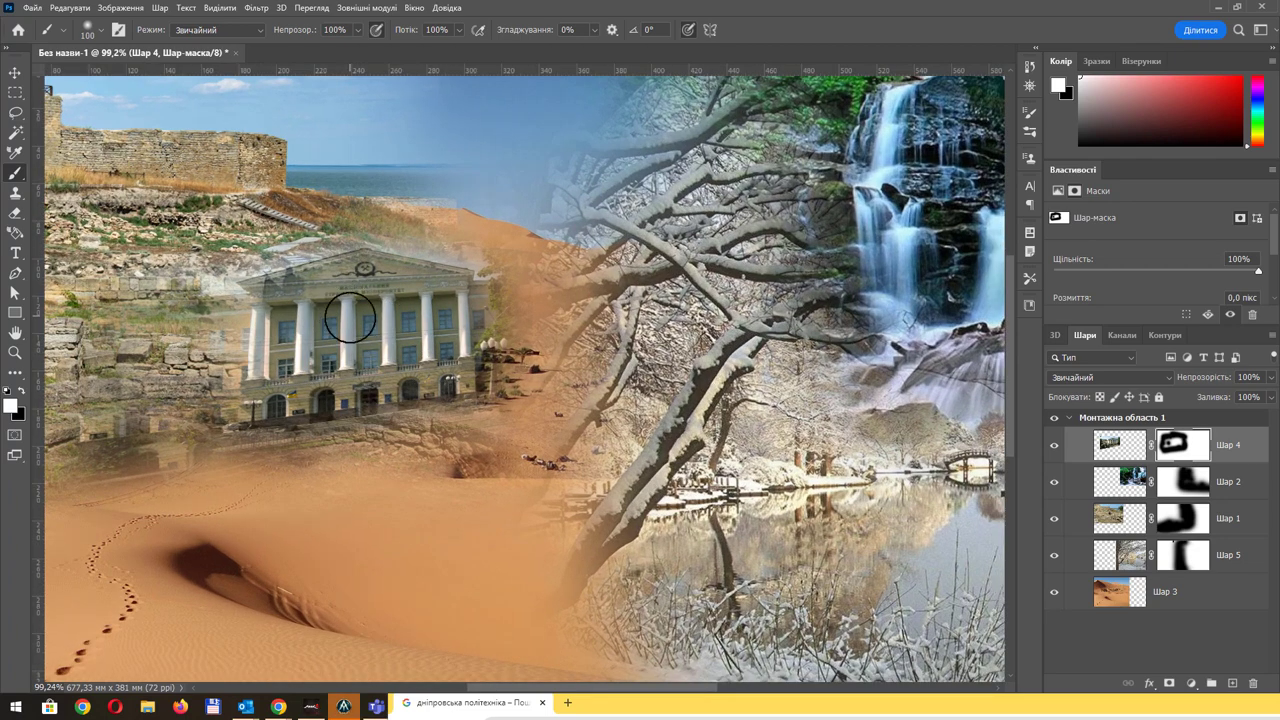
key(bracketleft)
right_click(349, 321)
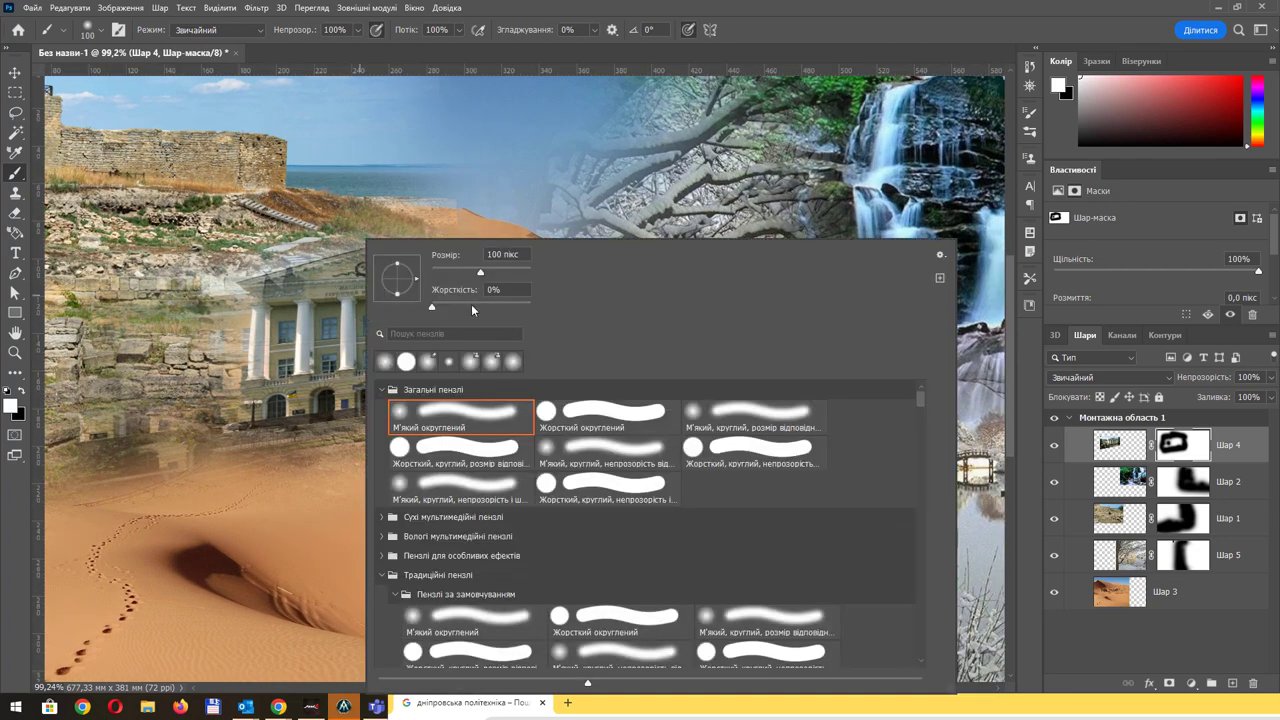
click(713, 84)
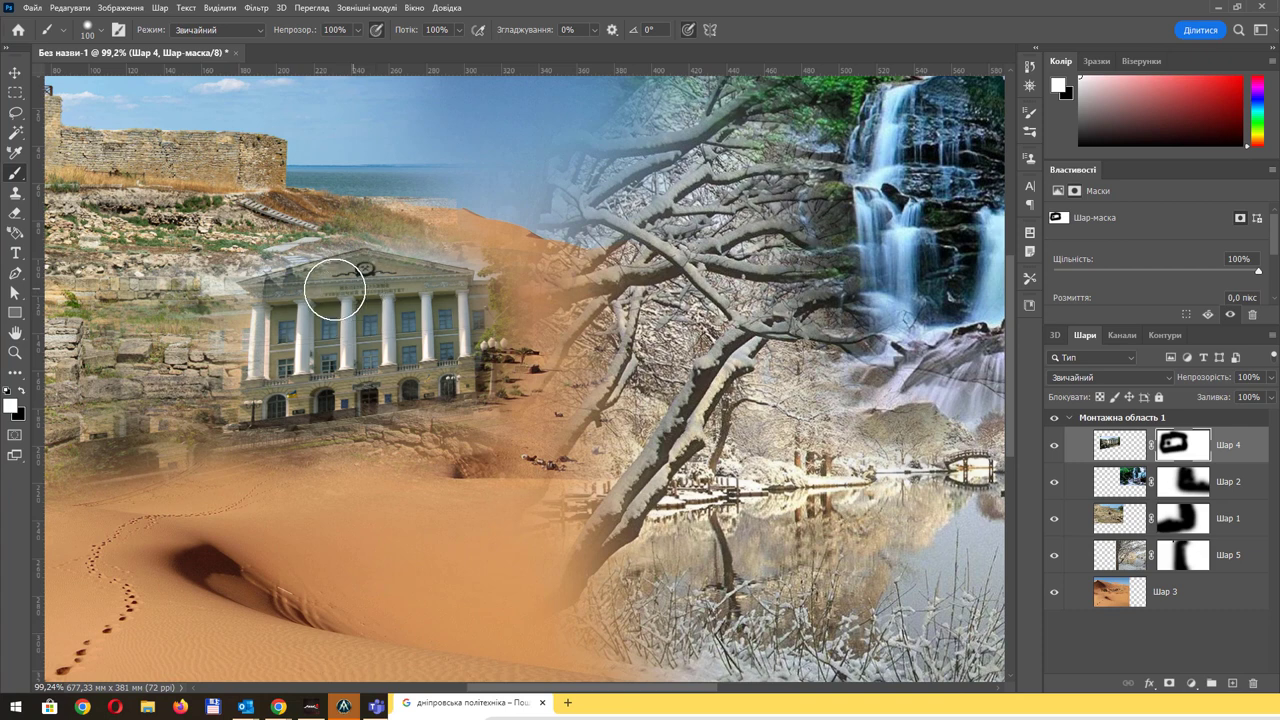
mouse_move(335, 289)
mouse_down()
mouse_move(295, 303)
mouse_move(337, 280)
mouse_move(432, 301)
mouse_up()
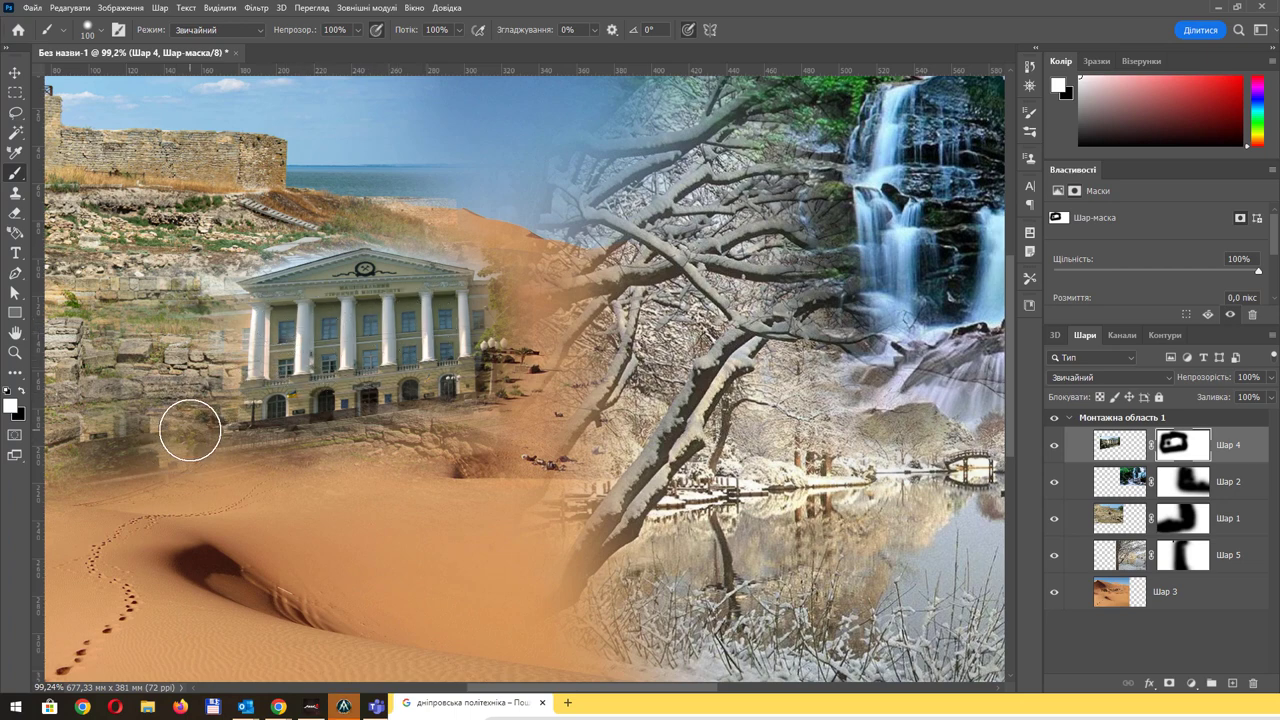
key(bracketleft)
key(bracketleft)
scroll(120, 429, down, 3)
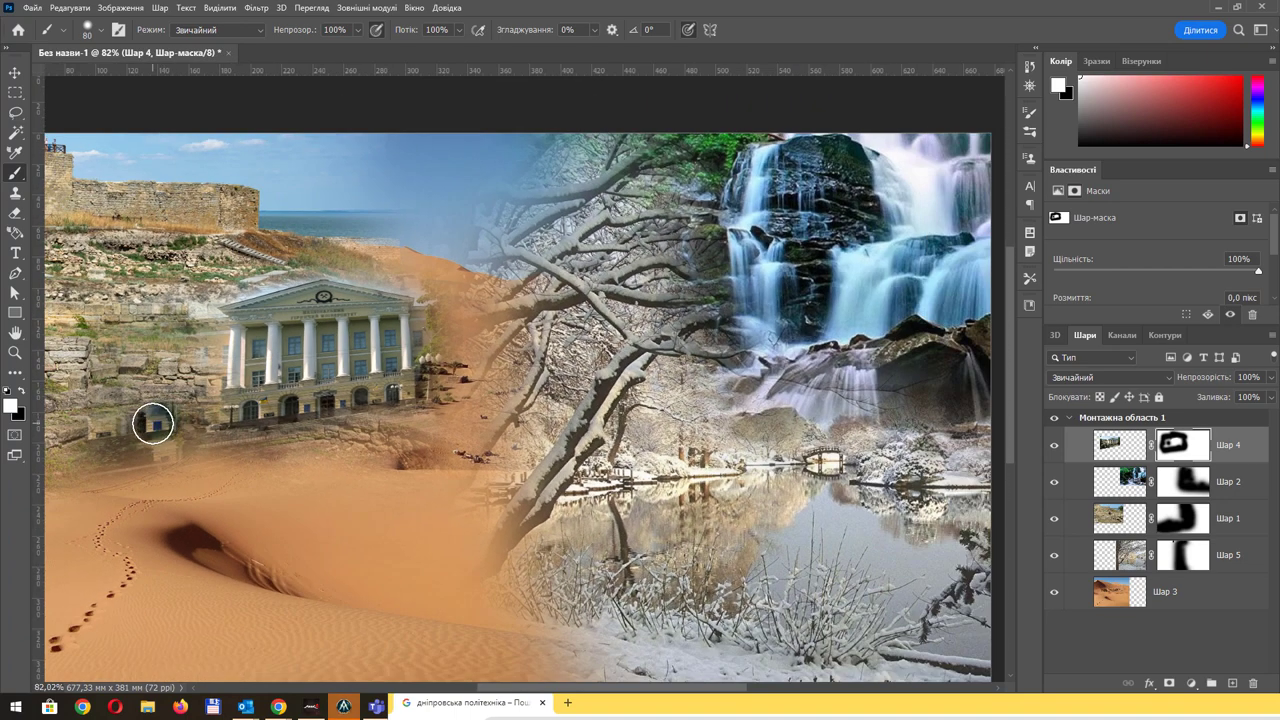
mouse_move(160, 437)
mouse_down()
mouse_move(184, 420)
mouse_move(126, 449)
mouse_up()
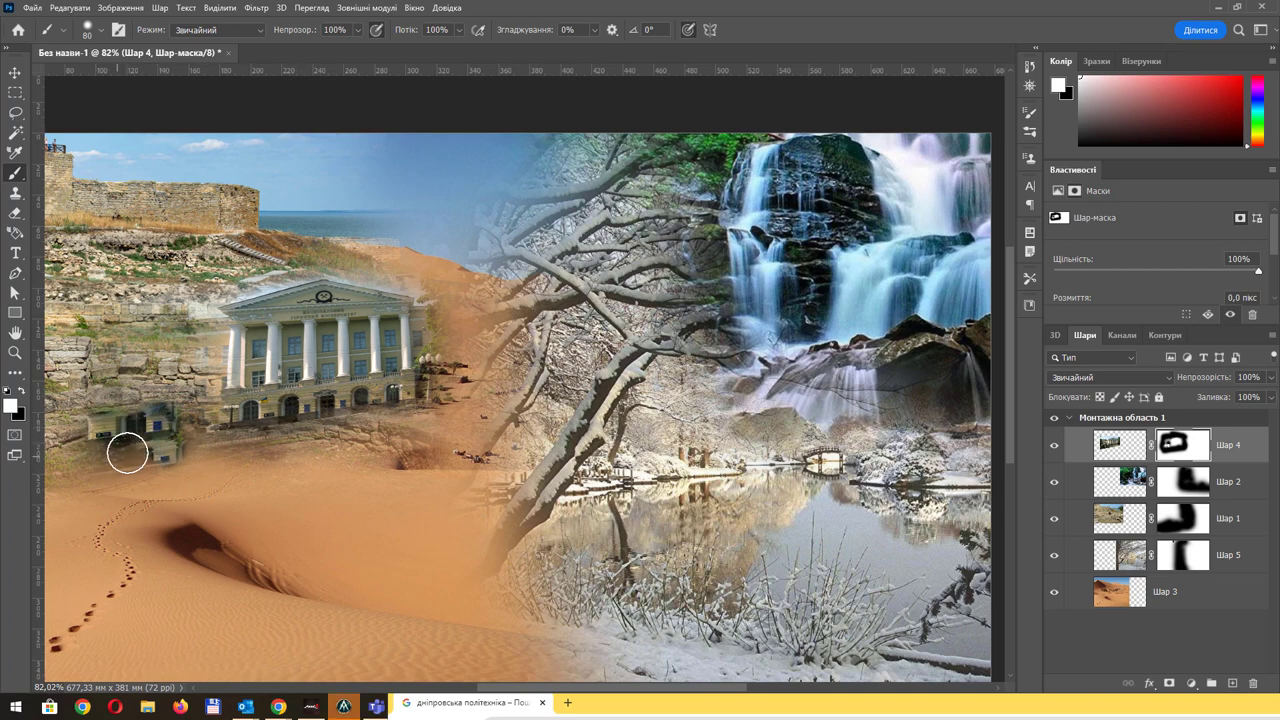
scroll(220, 338, down, 2)
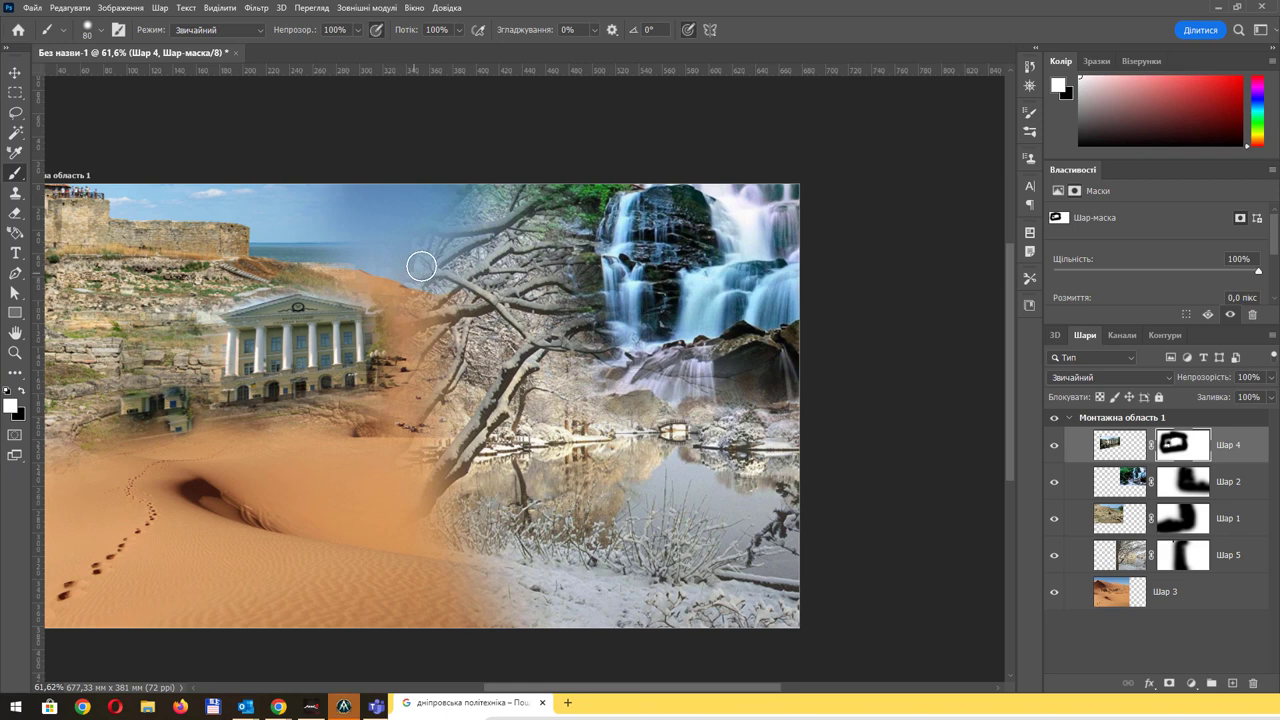
scroll(425, 257, down, 2)
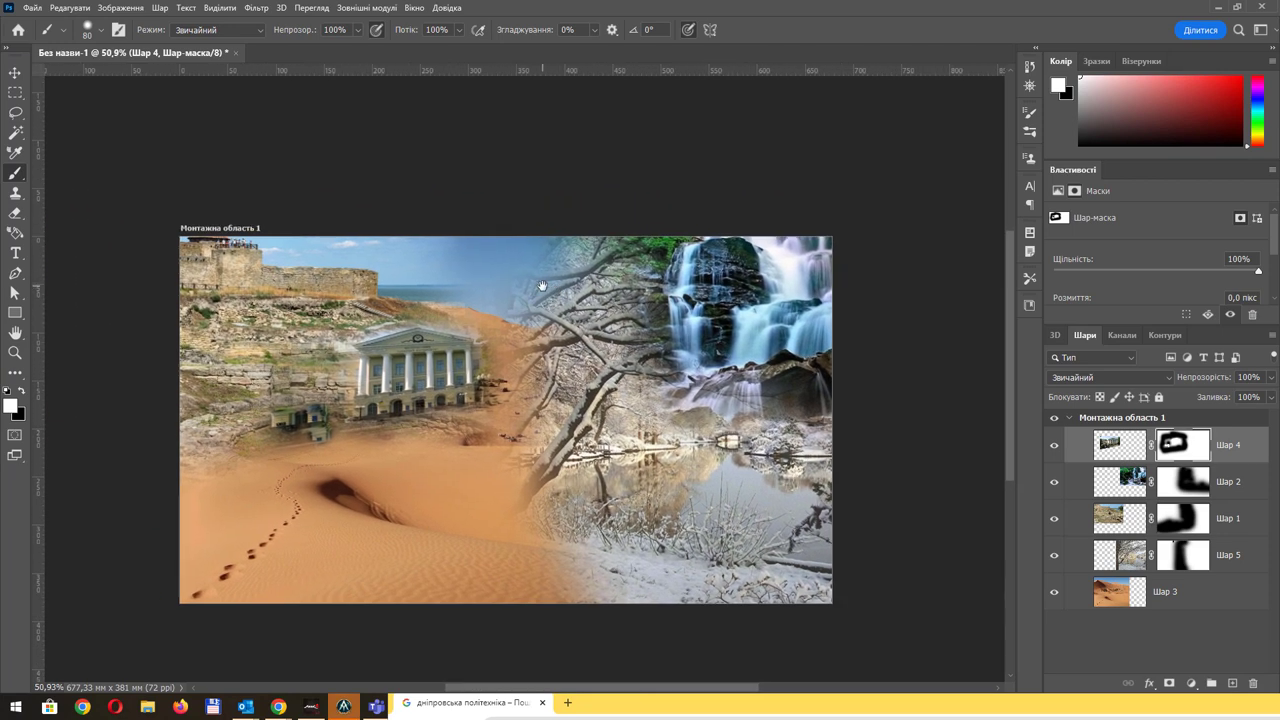
scroll(517, 300, up, 1)
drag(567, 333, 583, 273)
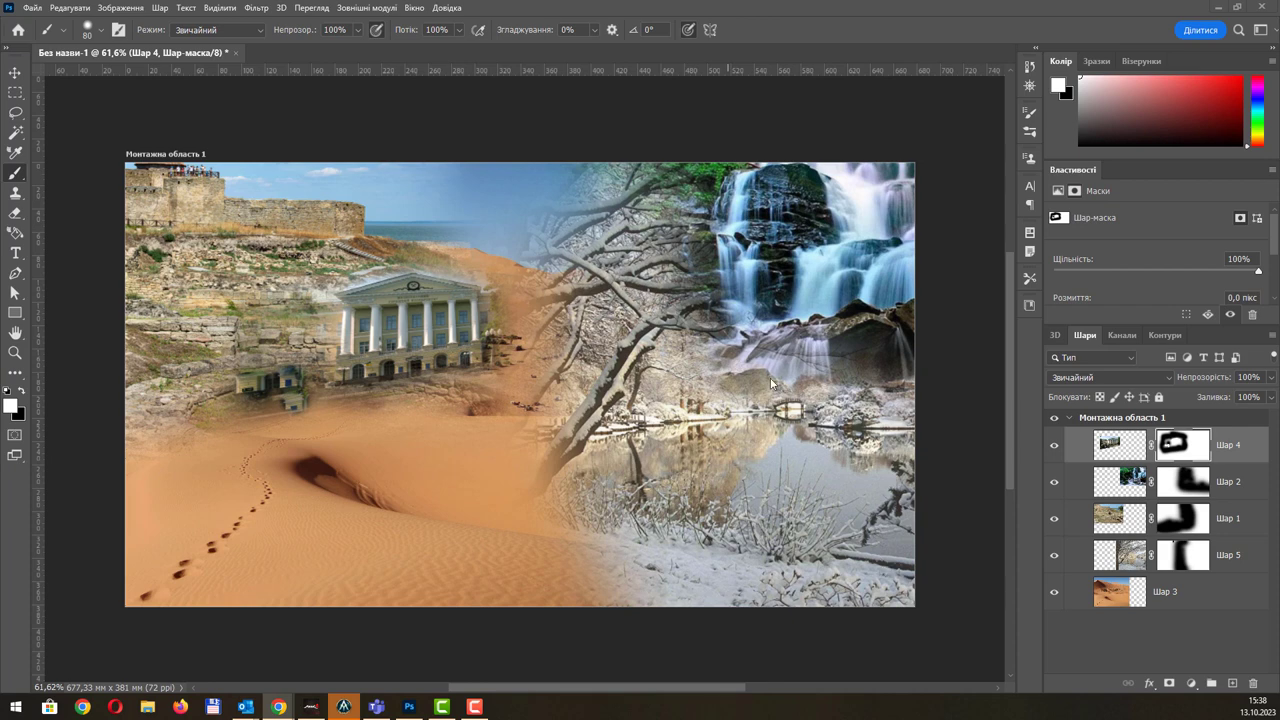
- Paste the anime figures image and add a layer mask to it
key(ctrl+v)
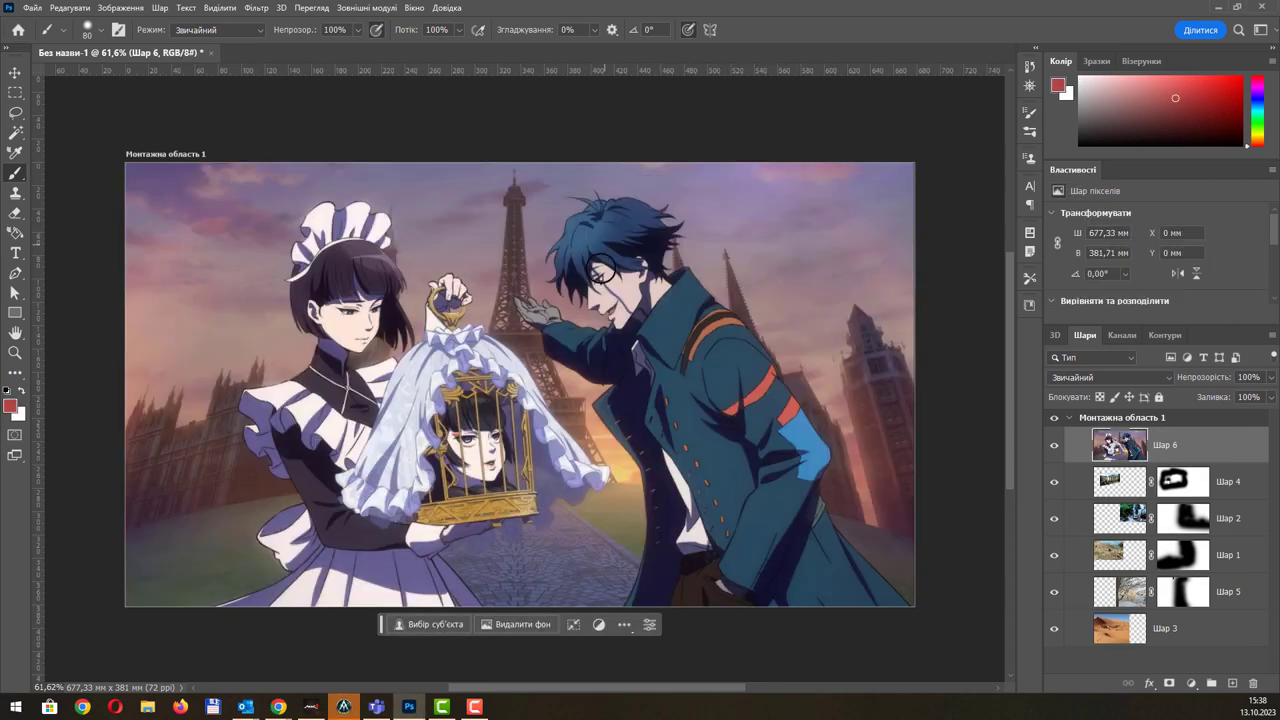
scroll(583, 284, down, 1)
scroll(582, 284, down, 1)
scroll(580, 284, down, 1)
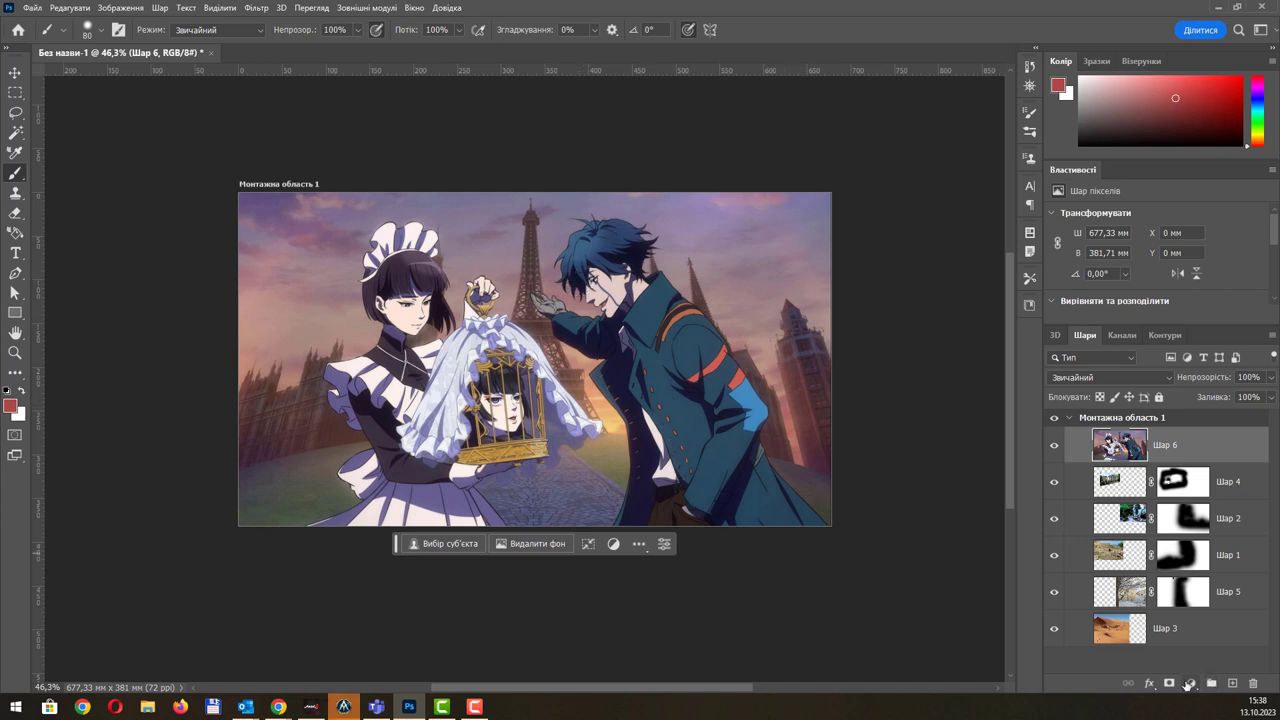
click(1170, 684)
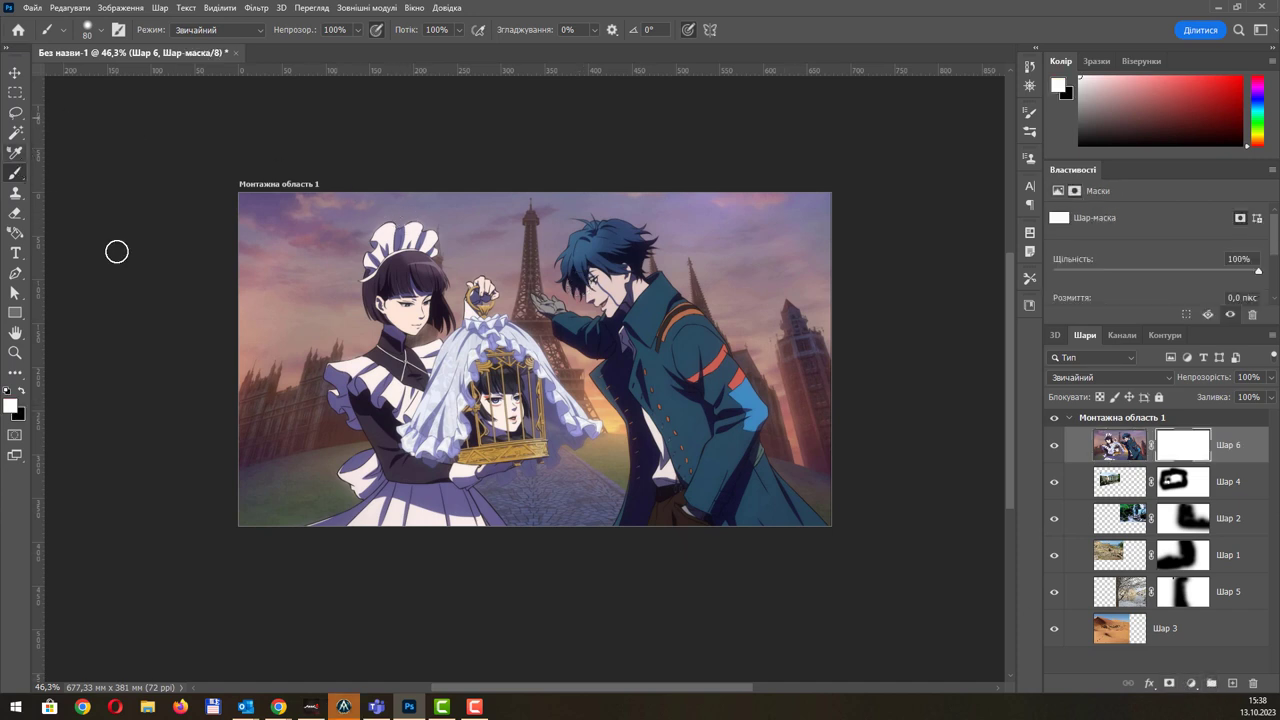
- Paint black on the mask to hide the left half and backdrop, revealing waterfall and rocks
click(21, 390)
key(bracketright)
key(bracketright)
key(bracketright)
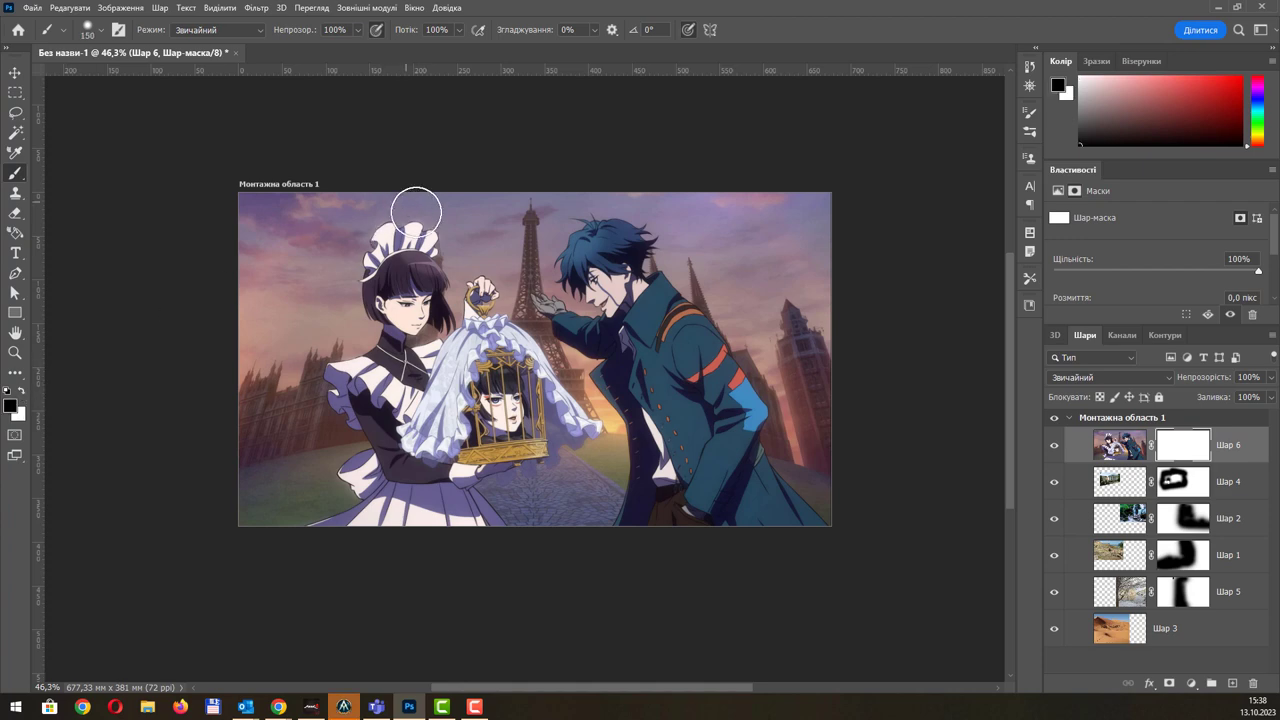
key(bracketright)
key(bracketright)
key(bracketright)
key(bracketright)
key(bracketright)
key(bracketright)
key(bracketright)
mouse_move(374, 215)
mouse_down()
mouse_move(243, 286)
mouse_move(320, 330)
mouse_move(243, 457)
mouse_move(458, 460)
mouse_move(400, 478)
mouse_up()
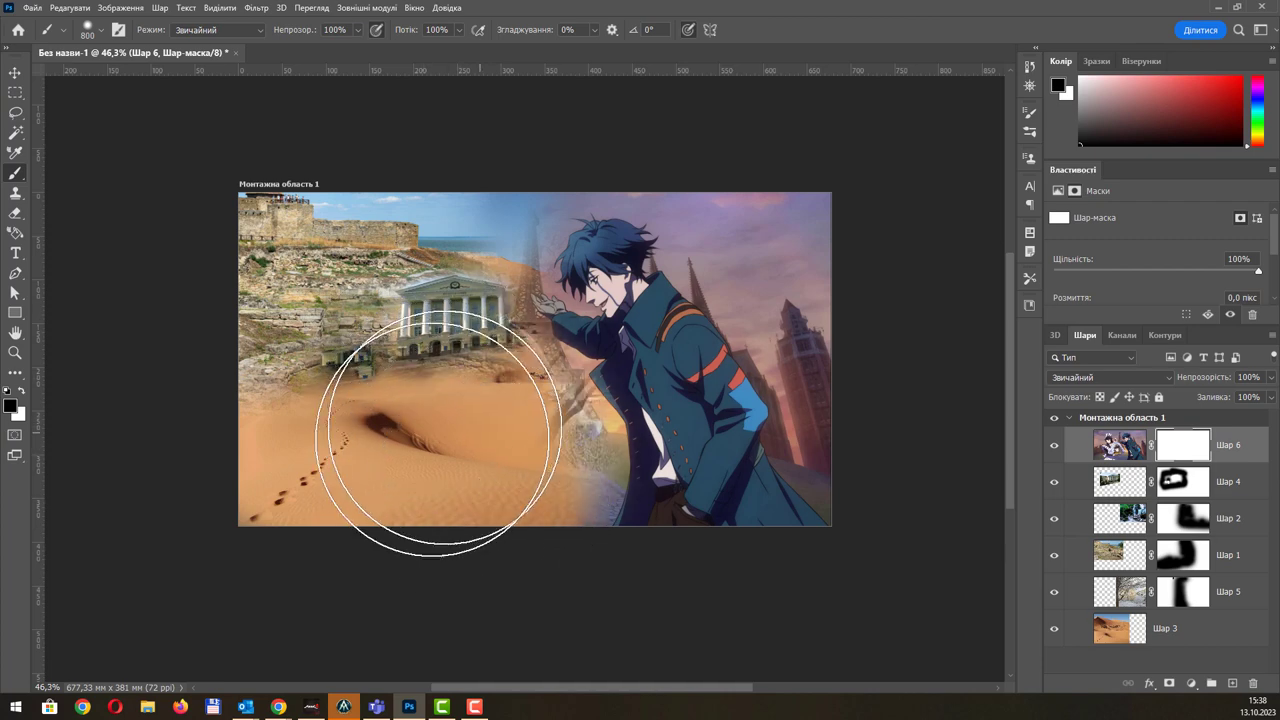
mouse_move(811, 188)
mouse_down()
mouse_move(909, 337)
mouse_move(909, 371)
mouse_up()
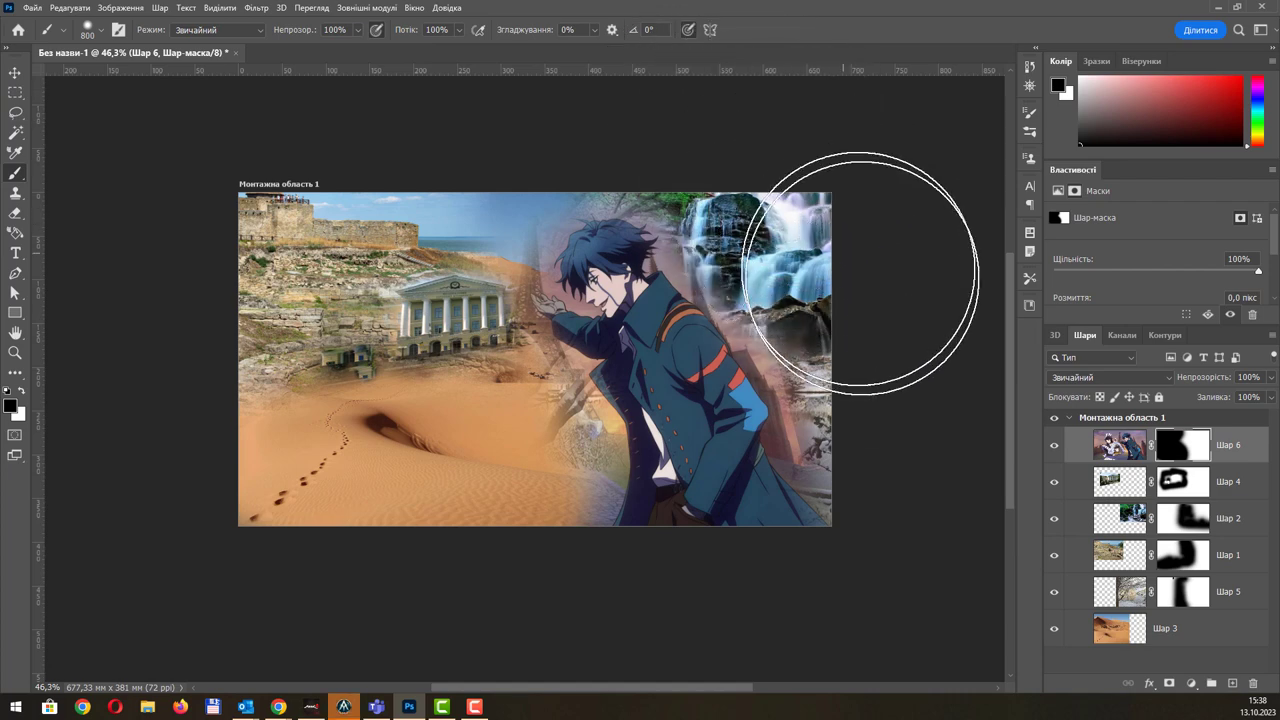
key(bracketleft)
key(bracketleft)
key(bracketleft)
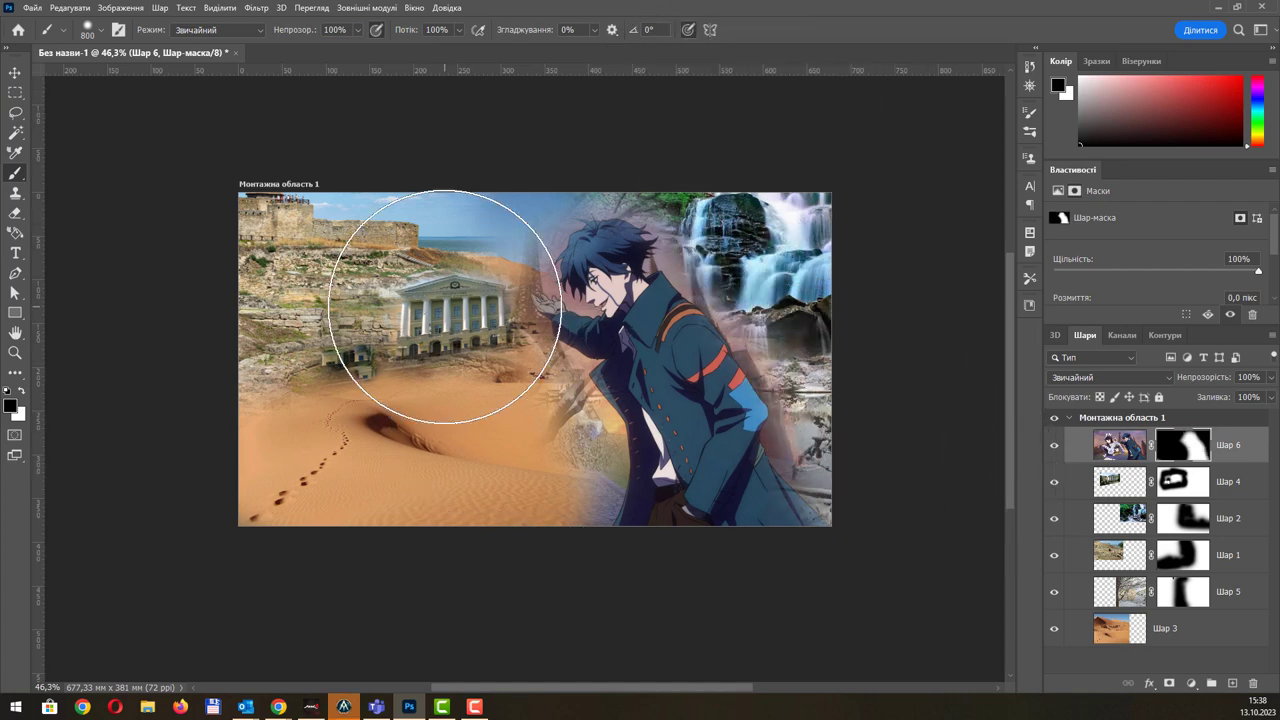
key(bracketleft)
key(bracketleft)
key(bracketleft)
key(bracketleft)
key(bracketleft)
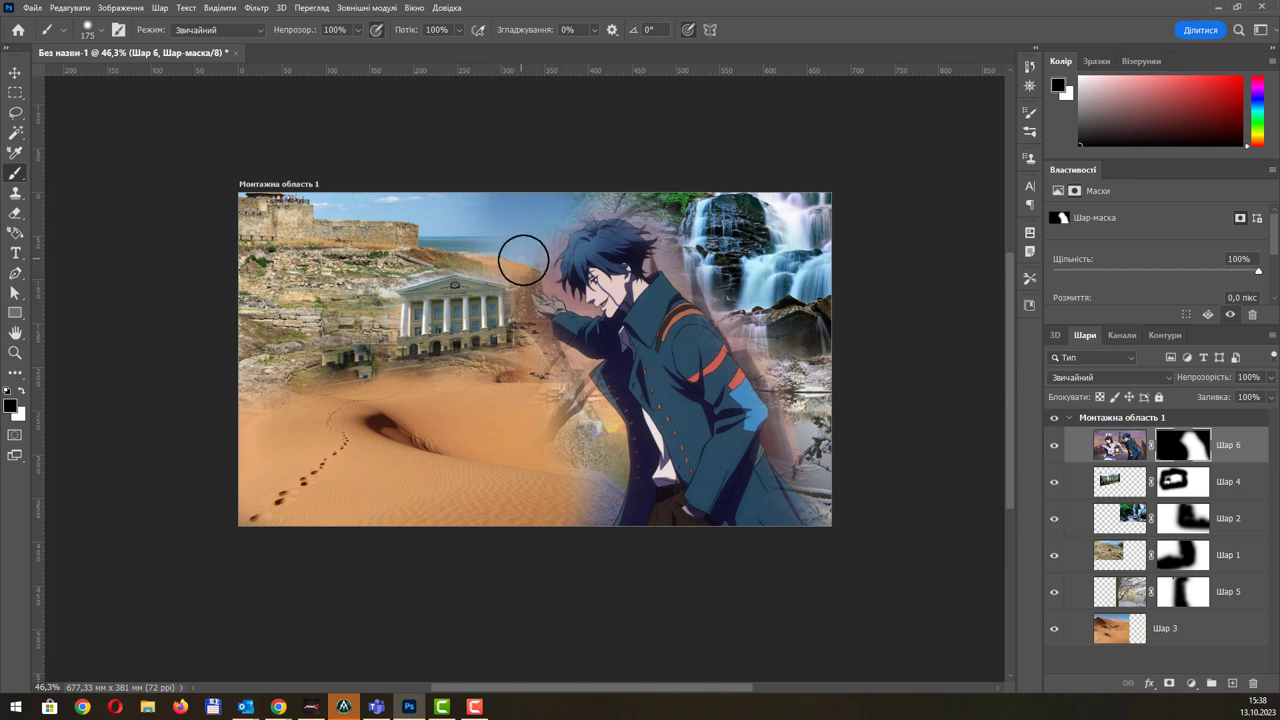
drag(586, 481, 582, 510)
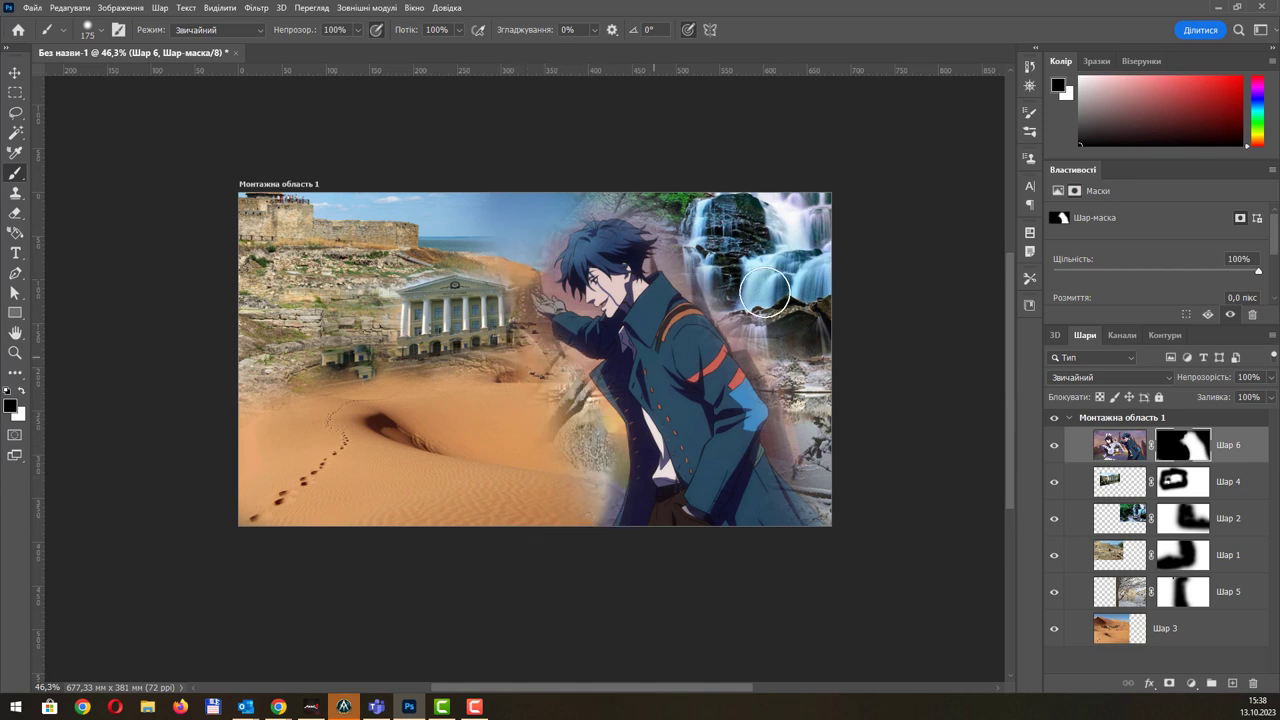
drag(776, 333, 800, 470)
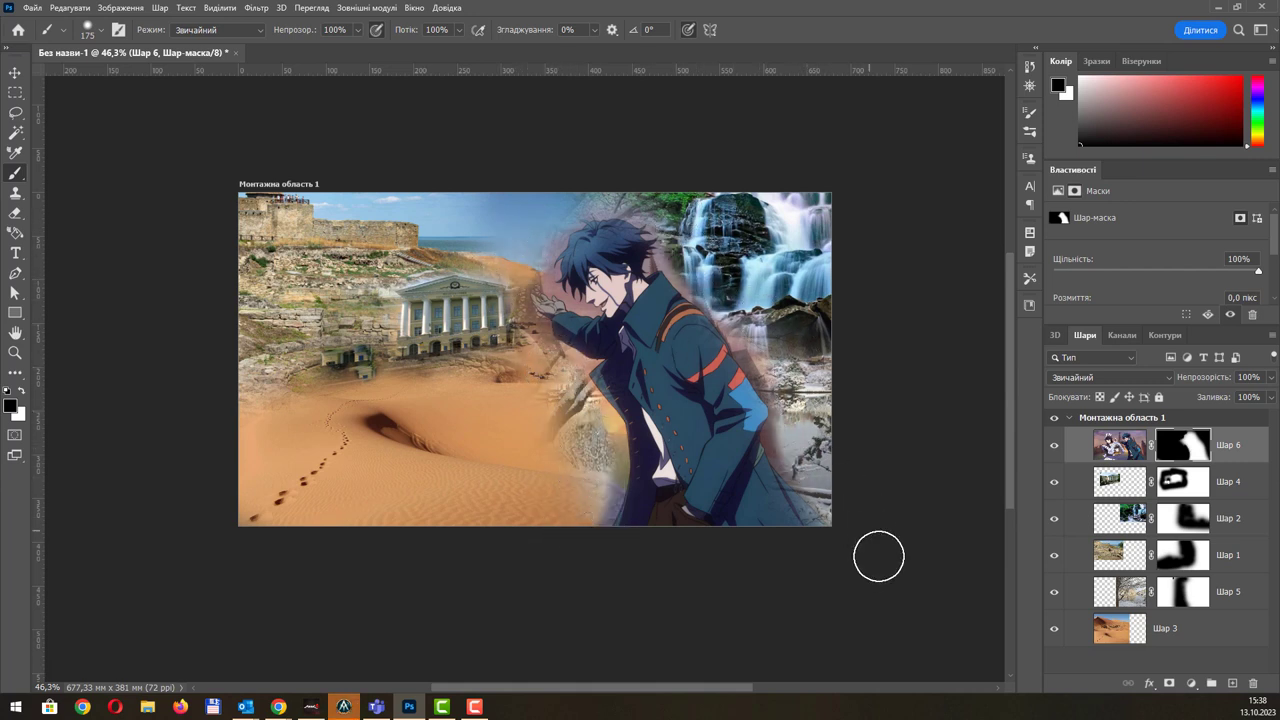
- Move the anime figure left, scale it to about 76%, and place it toward the centre
key(v)
drag(676, 366, 538, 358)
key(ctrl+t)
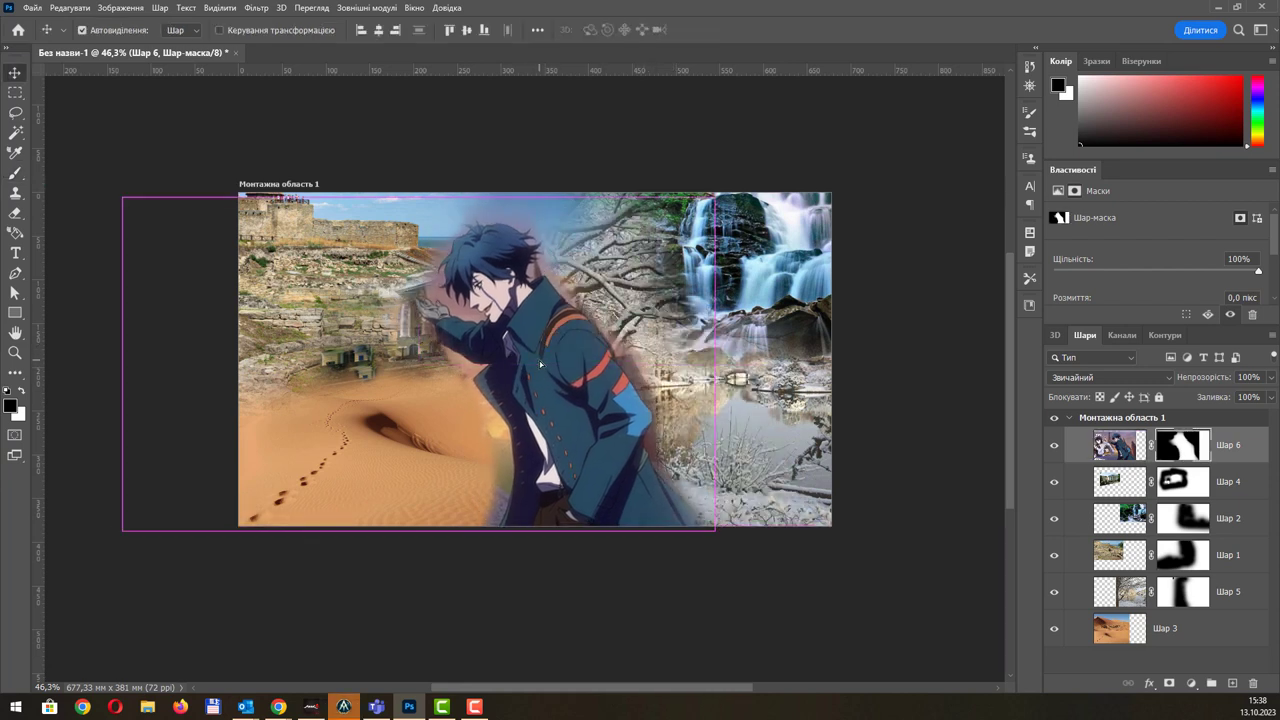
drag(714, 196, 571, 278)
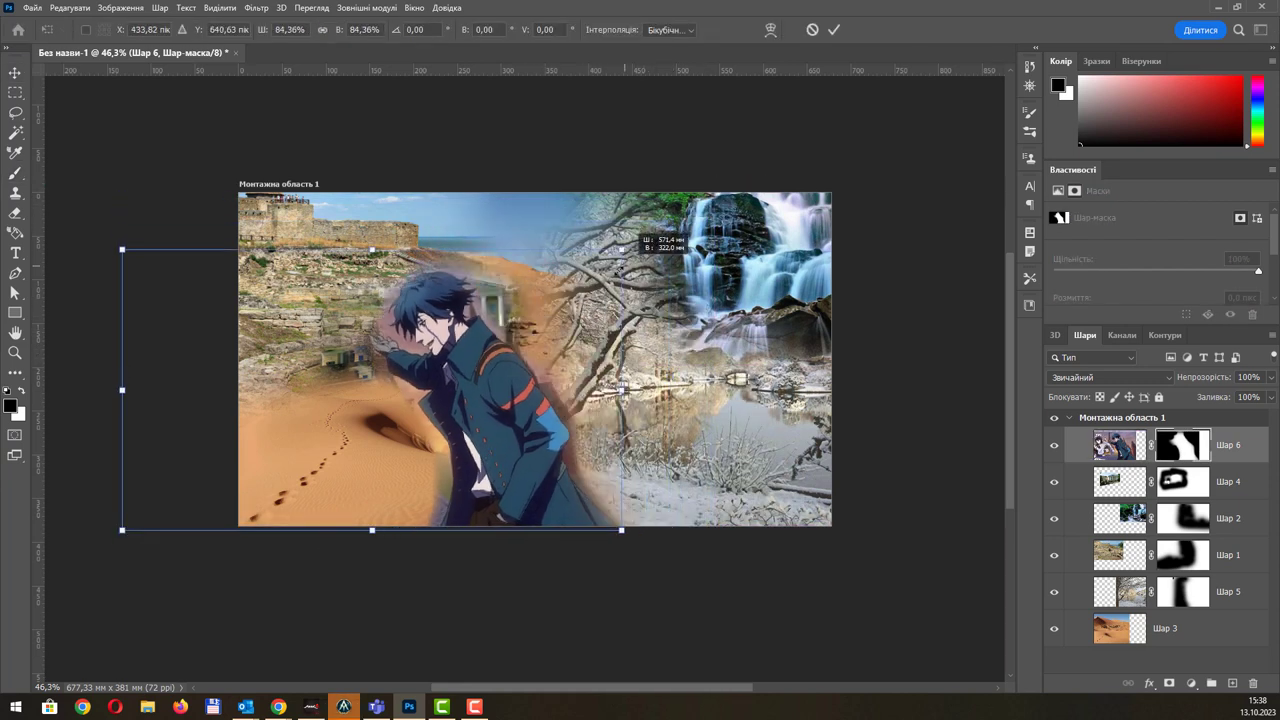
drag(430, 405, 598, 422)
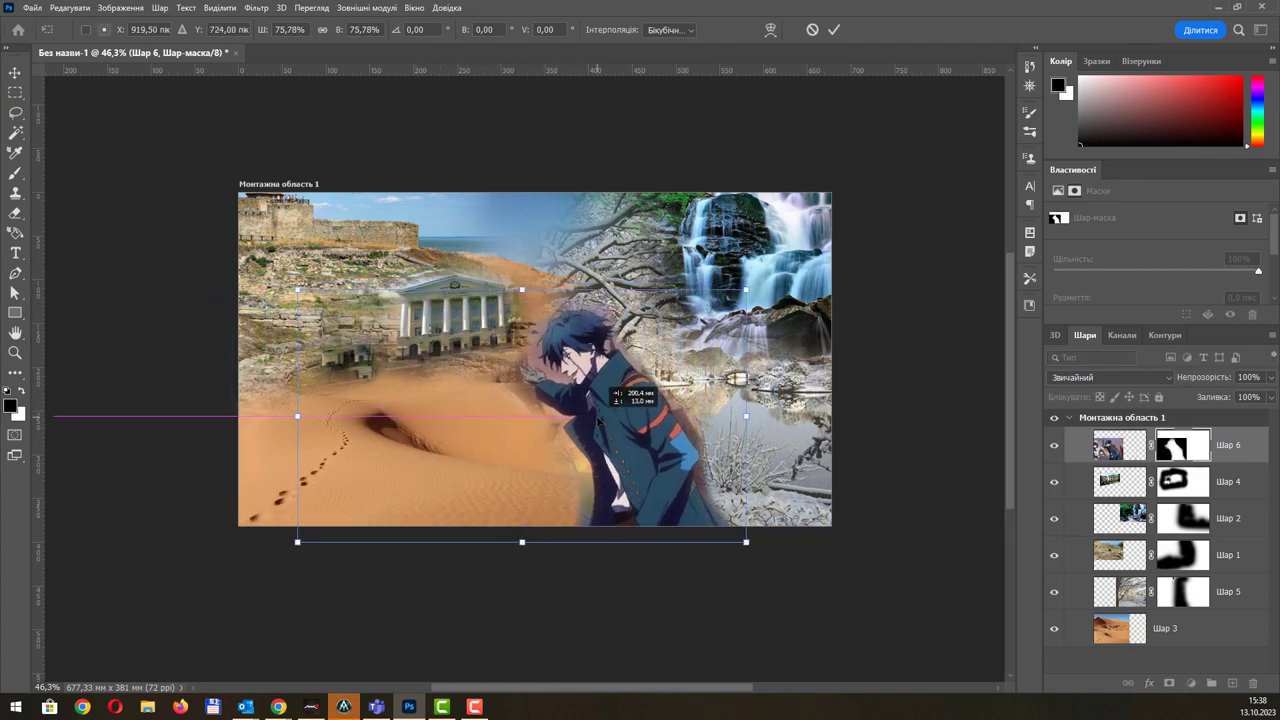
key(Return)
- Clean up the mask around the figure's hand with a smaller brush
scroll(588, 378, up, 3)
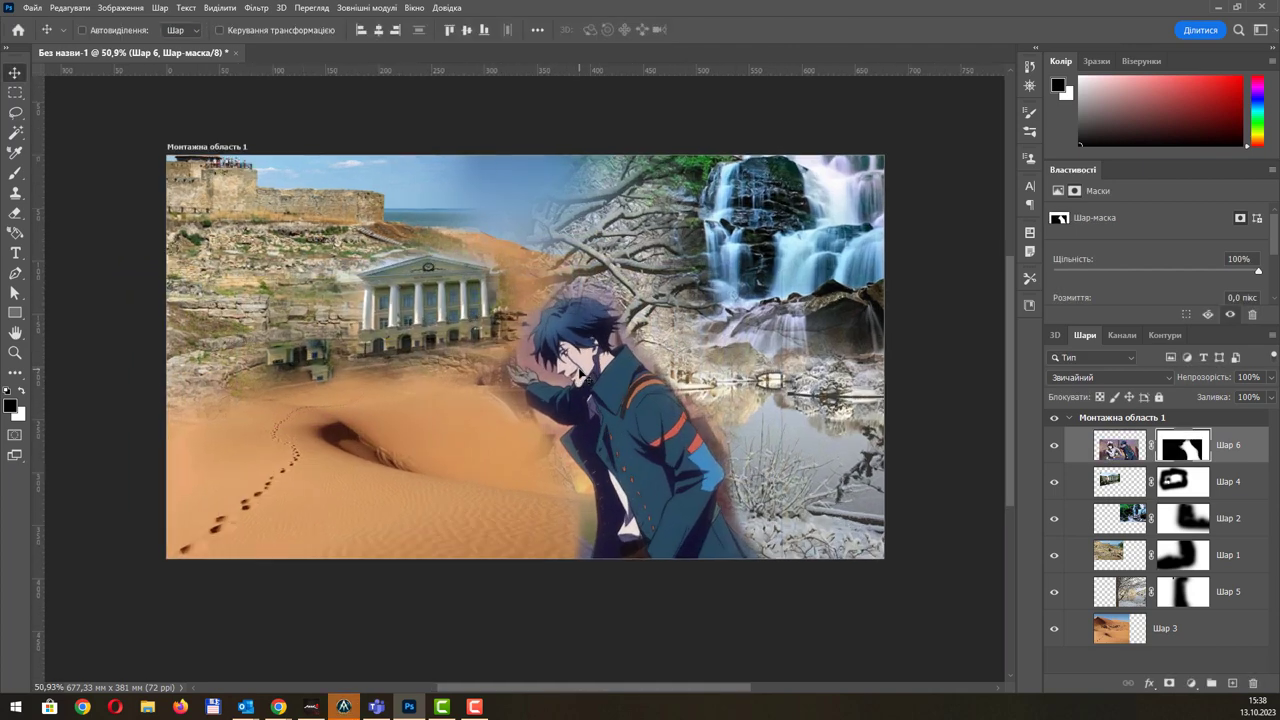
key(b)
scroll(552, 352, up, 2)
key(bracketleft)
key(bracketleft)
key(bracketleft)
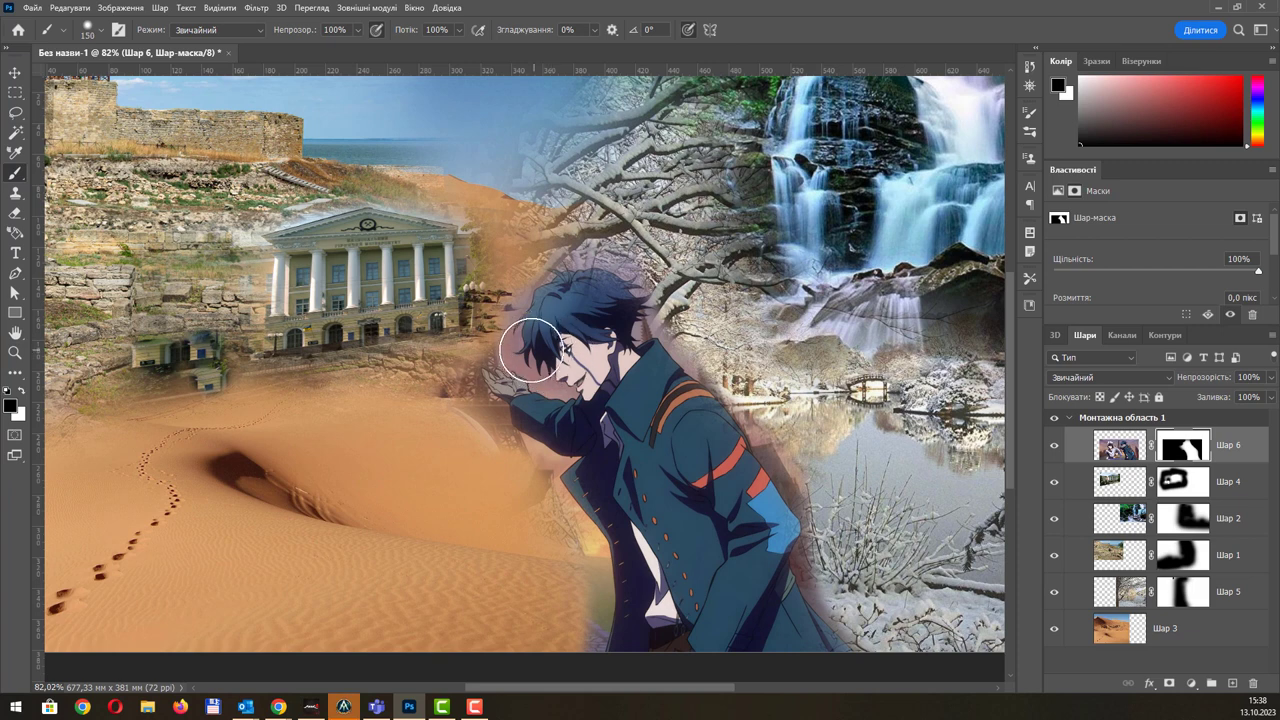
key(bracketleft)
key(bracketleft)
key(bracketleft)
key(bracketleft)
key(bracketleft)
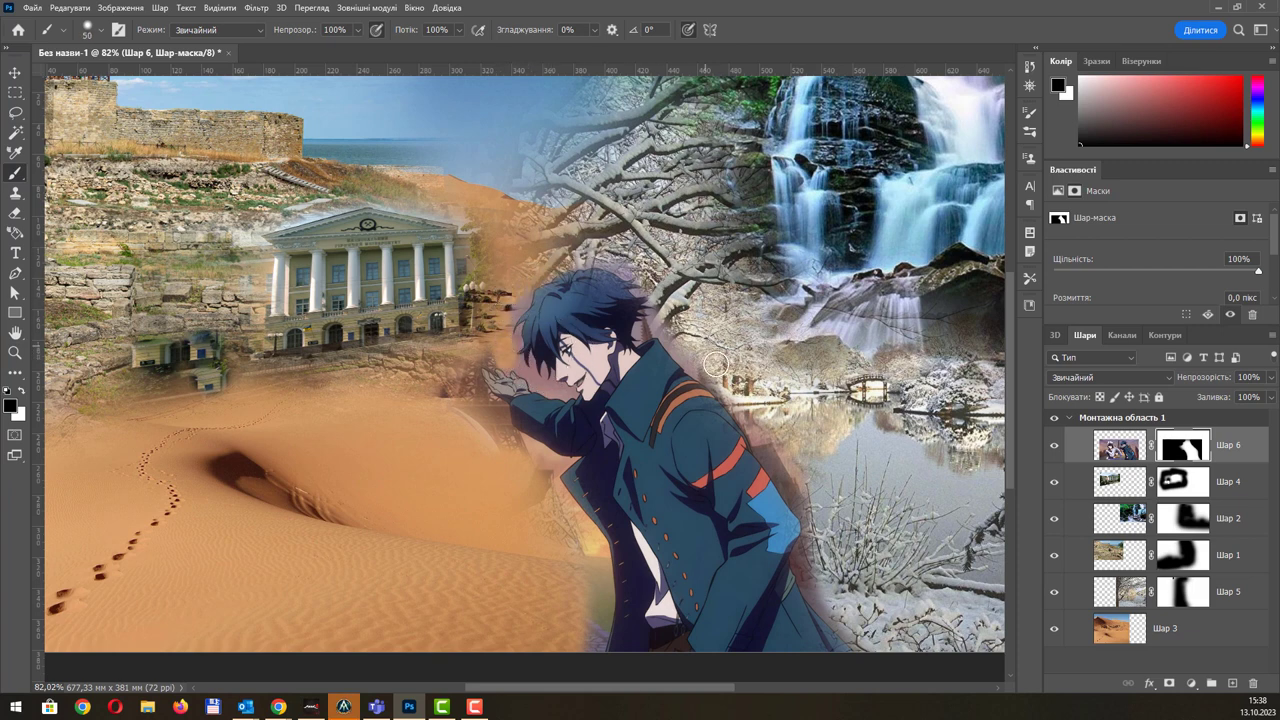
drag(540, 455, 589, 586)
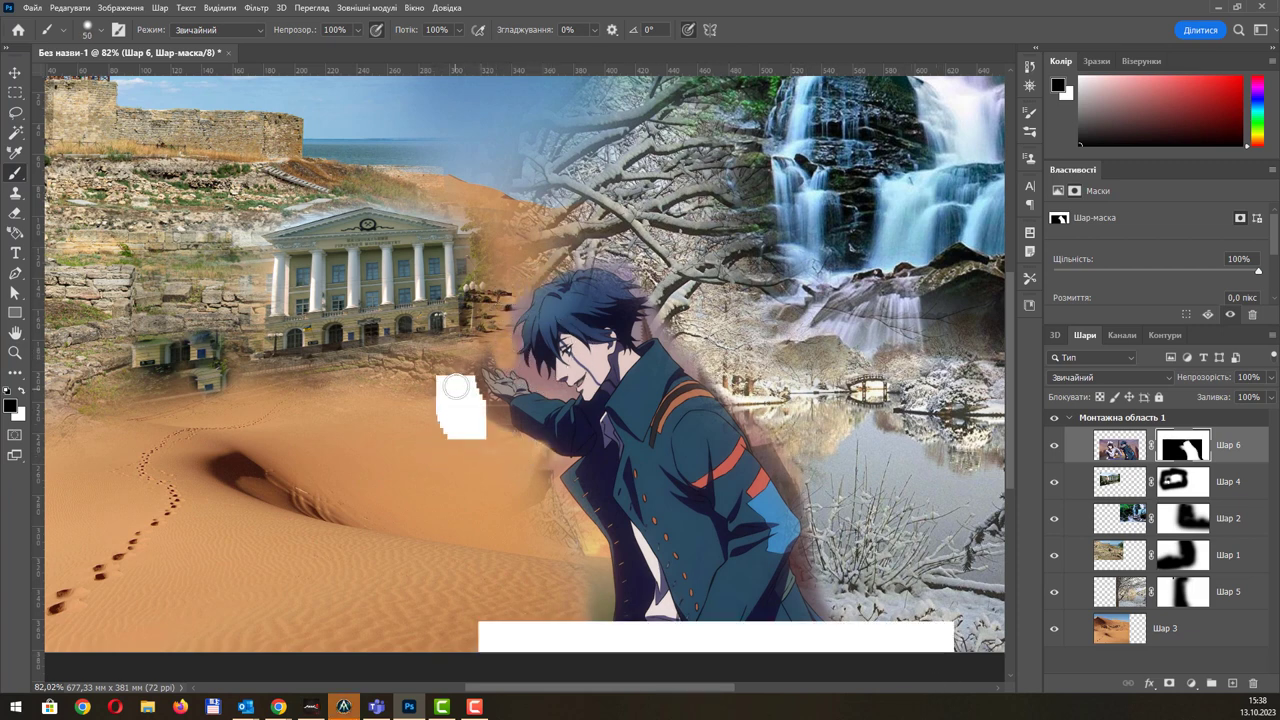
scroll(432, 295, down, 2)
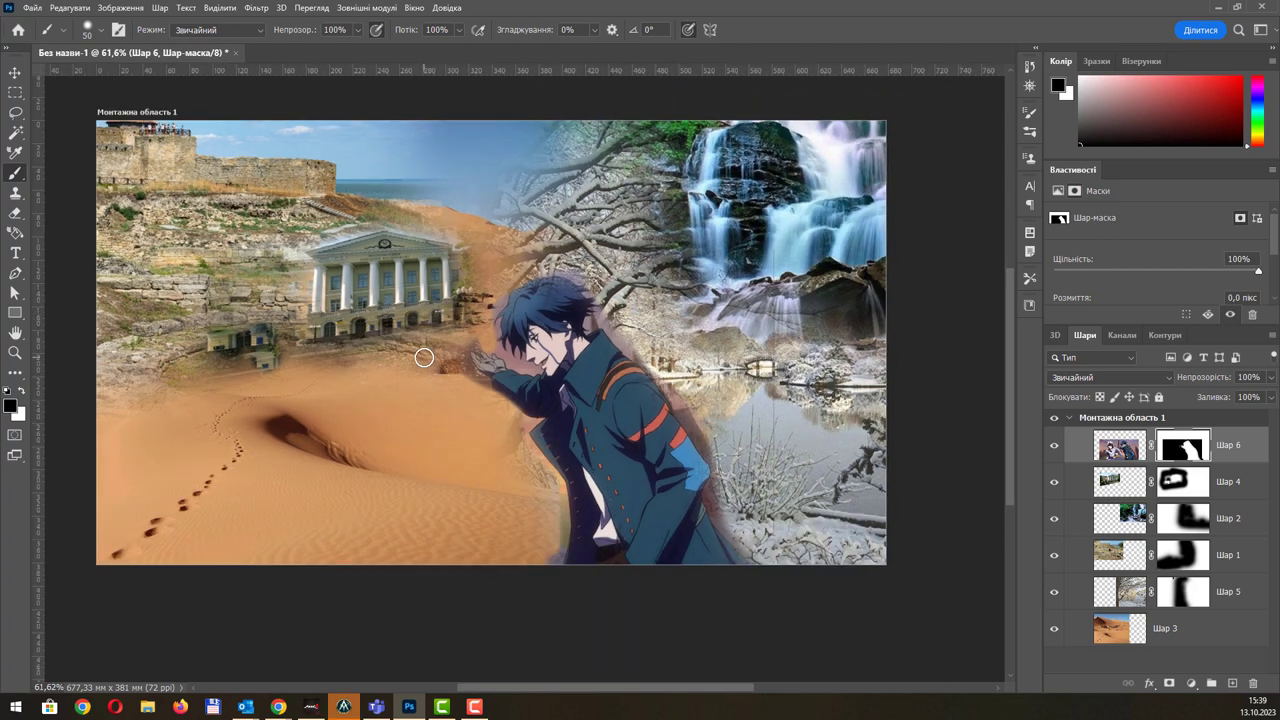
- Duplicate the anime figure layer, flip the copy horizontally and place it left, facing the original
key(v)
alt+drag(618, 396, 378, 381)
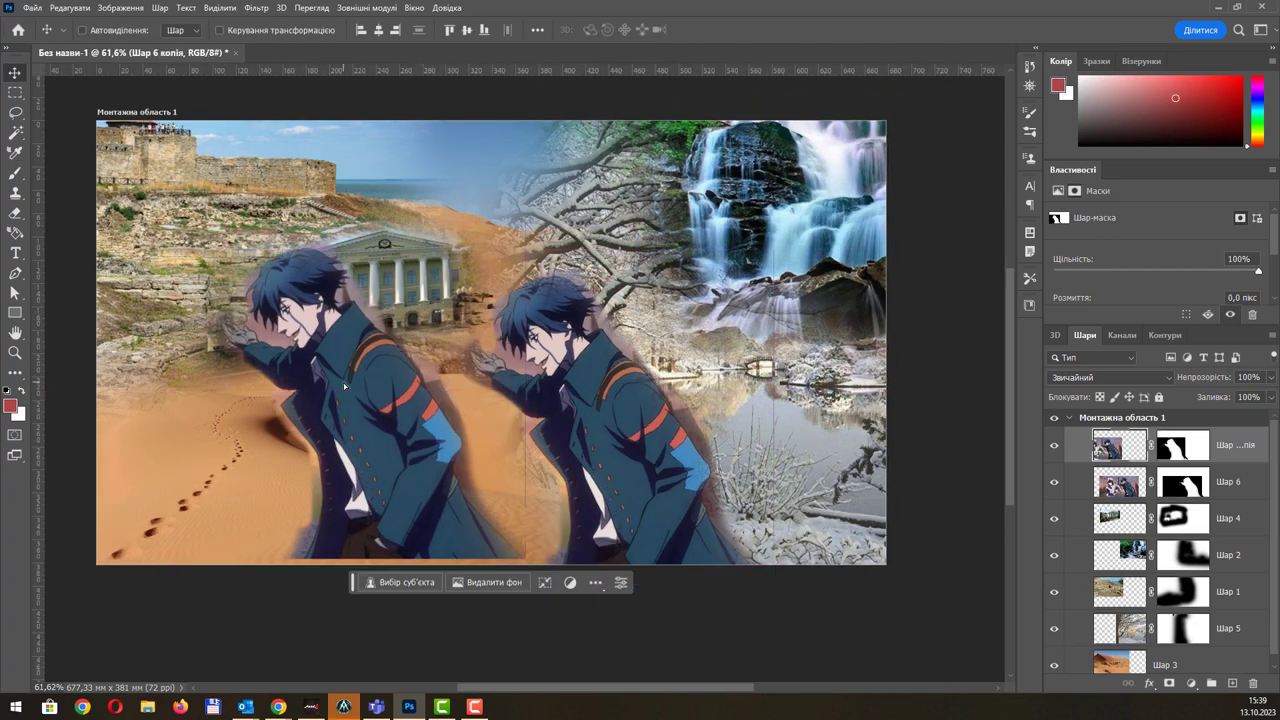
key(ctrl+t)
right_click(439, 306)
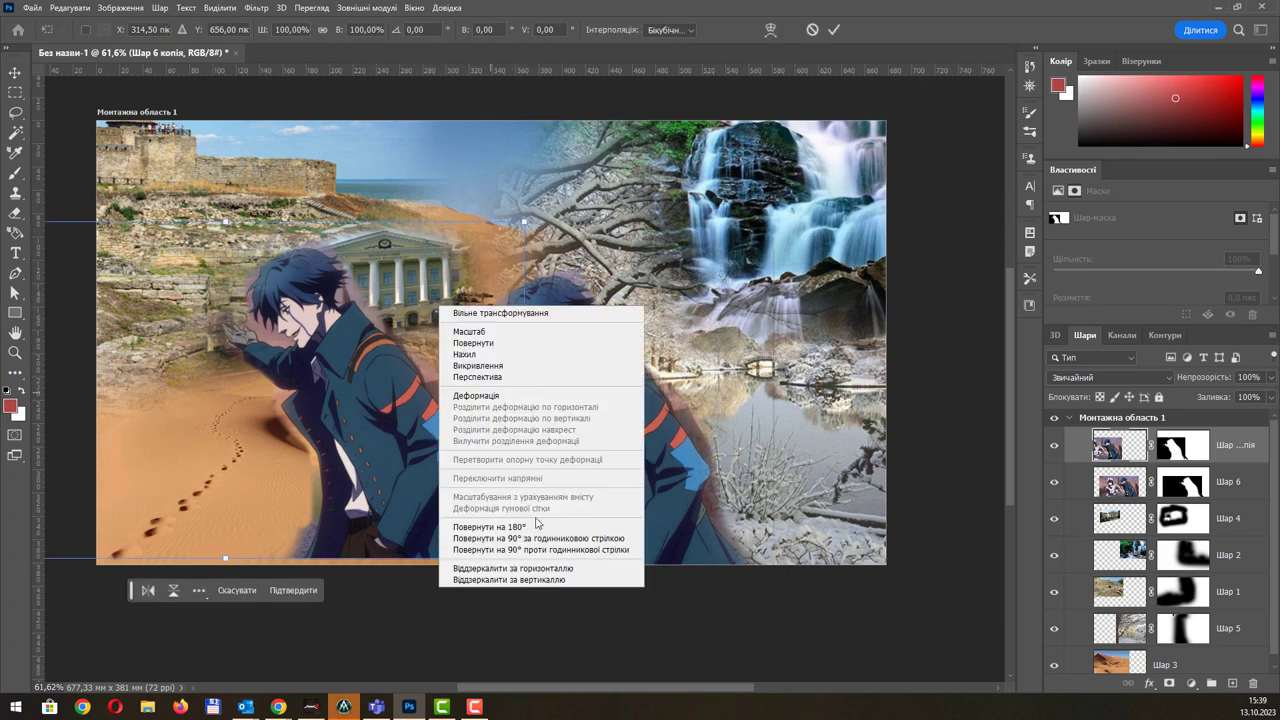
click(530, 568)
mouse_move(147, 345)
mouse_down()
mouse_move(377, 370)
mouse_move(362, 362)
mouse_up()
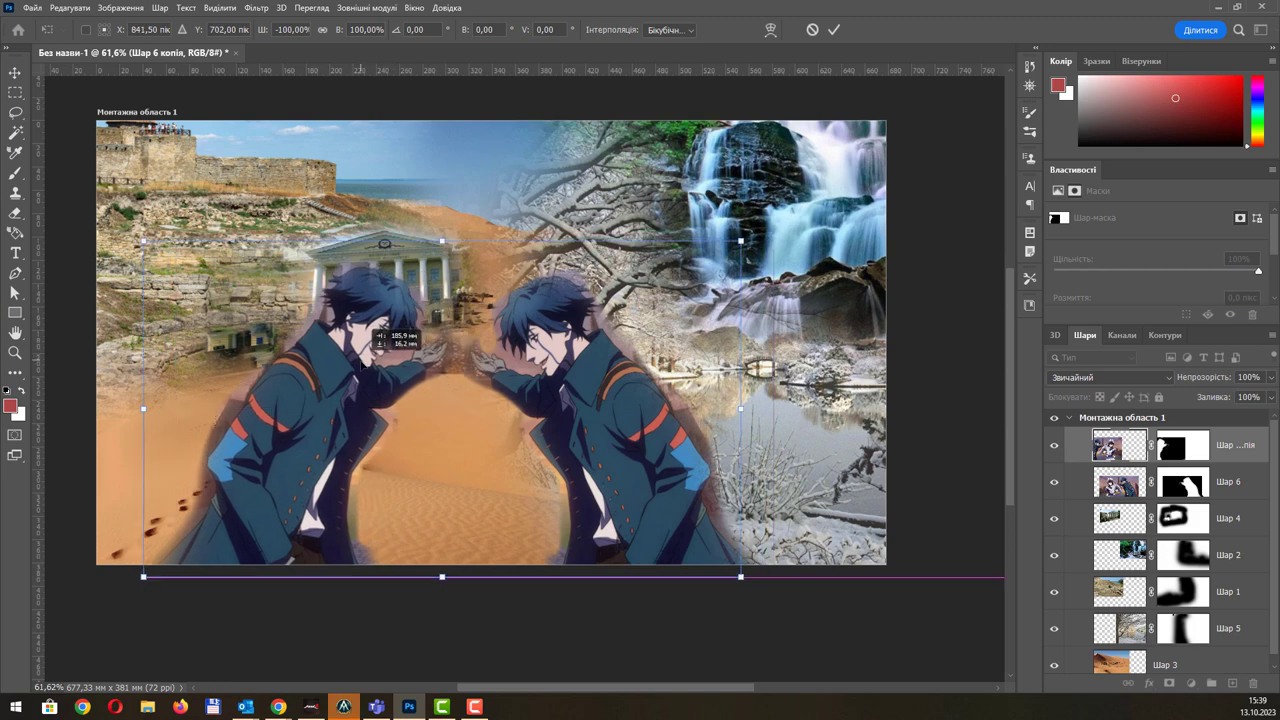
drag(378, 341, 326, 341)
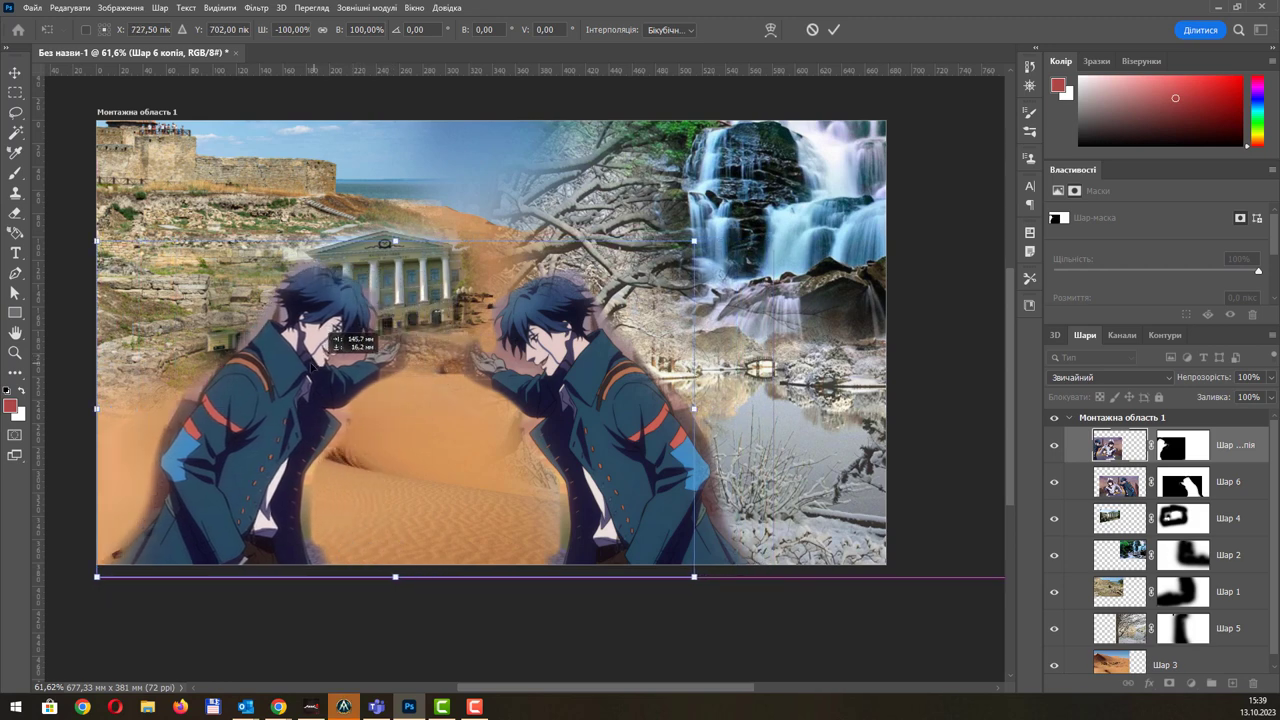
key(Return)
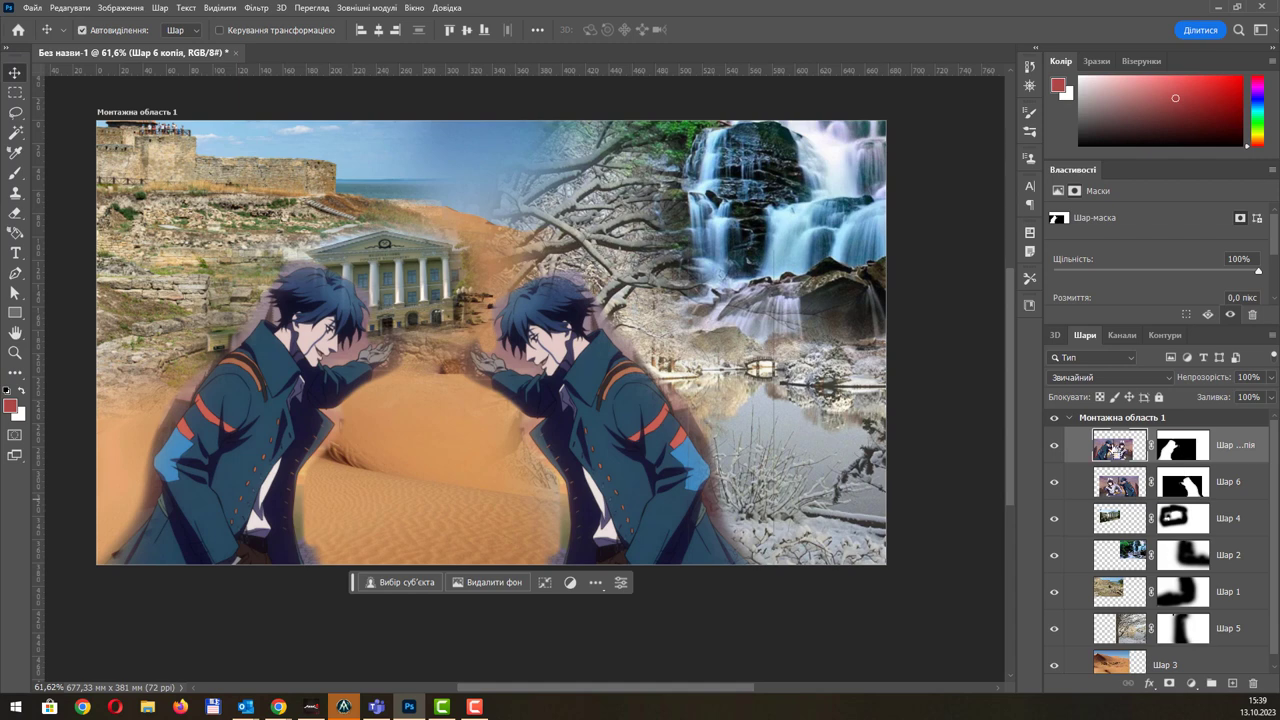
- Load the mirrored copy's layer mask as a selection
ctrl+click(1119, 445)
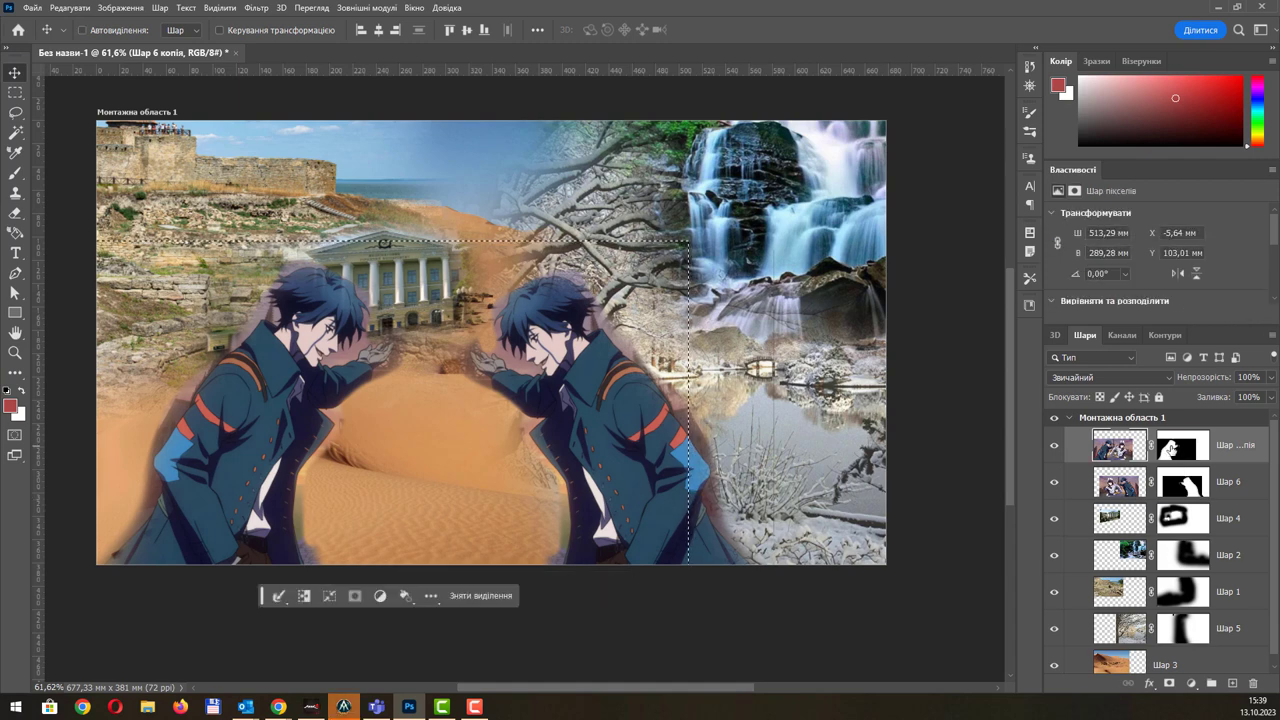
click(1176, 447)
key(ctrl+d)
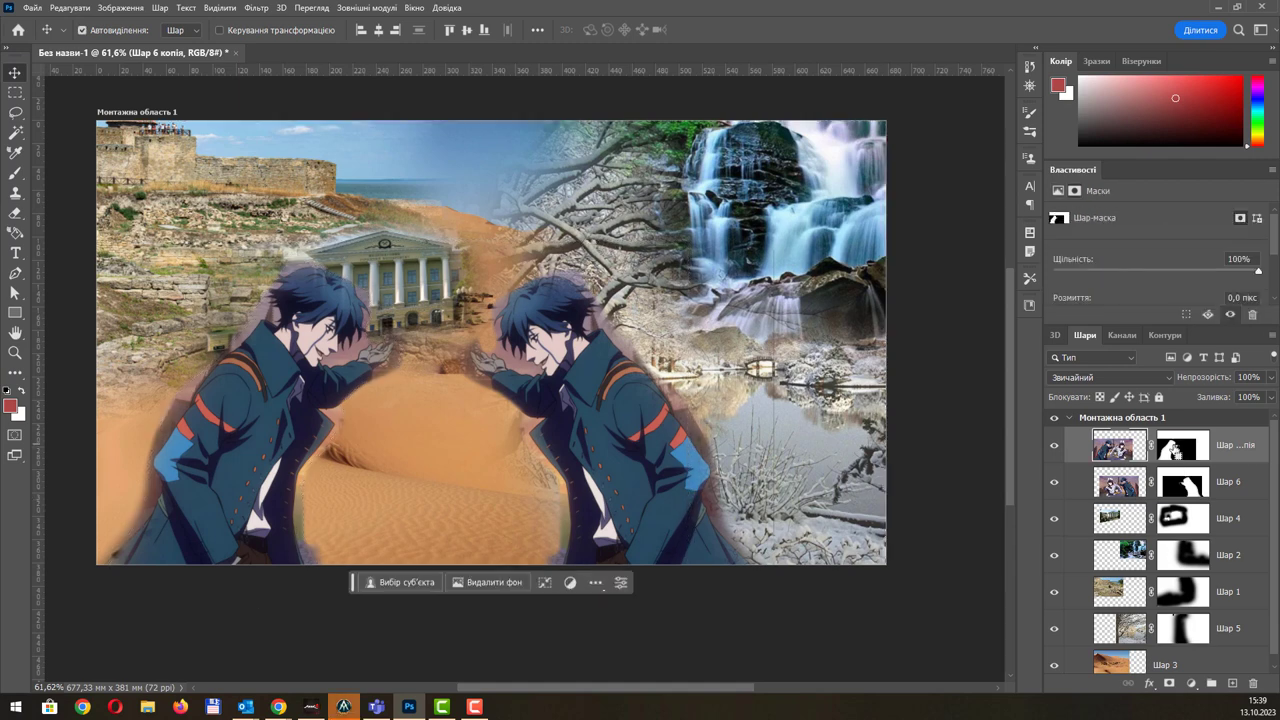
ctrl+click(1176, 450)
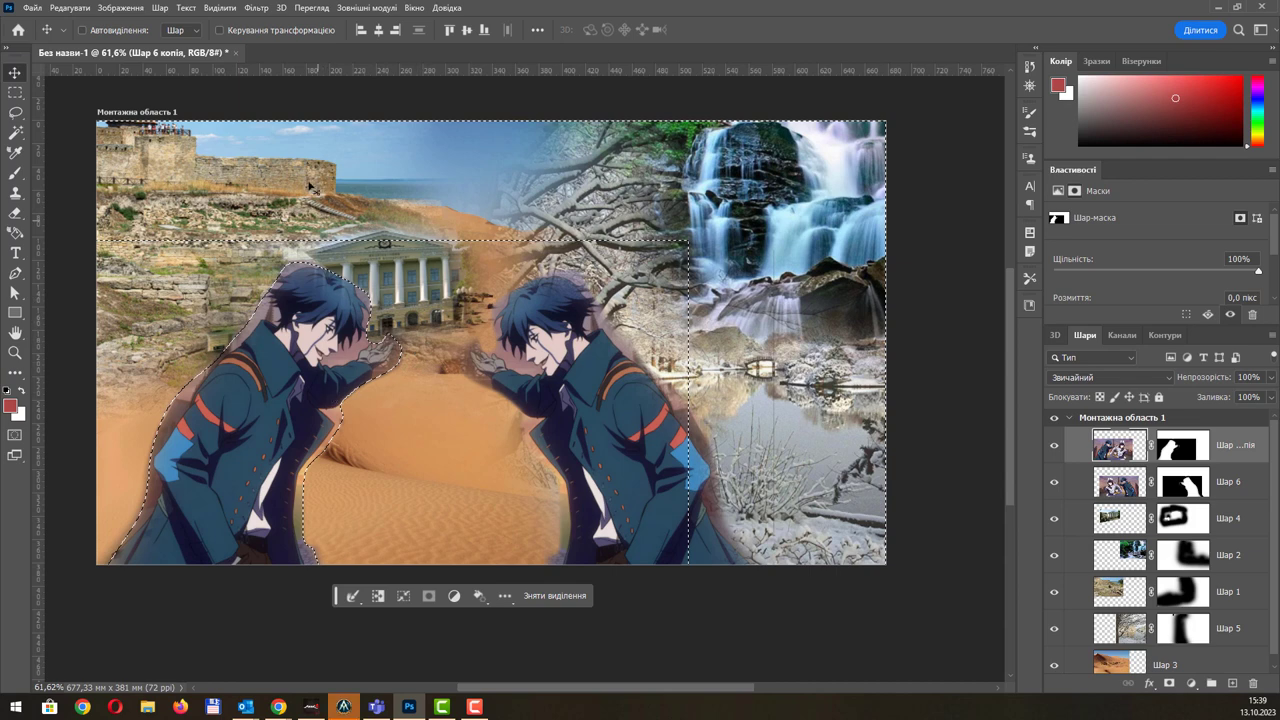
- Try a quick Hue/Saturation hue shift on the selected mirrored figure area
click(219, 7)
click(414, 224)
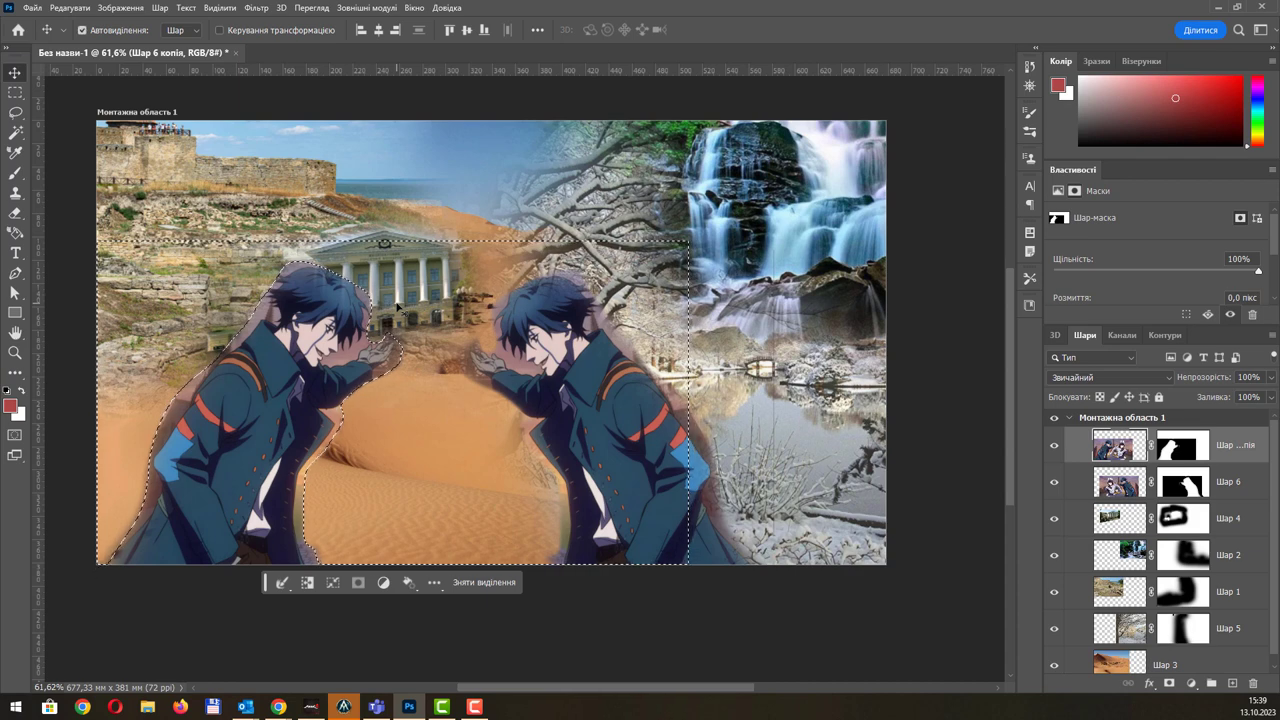
key(ctrl+u)
drag(821, 290, 779, 290)
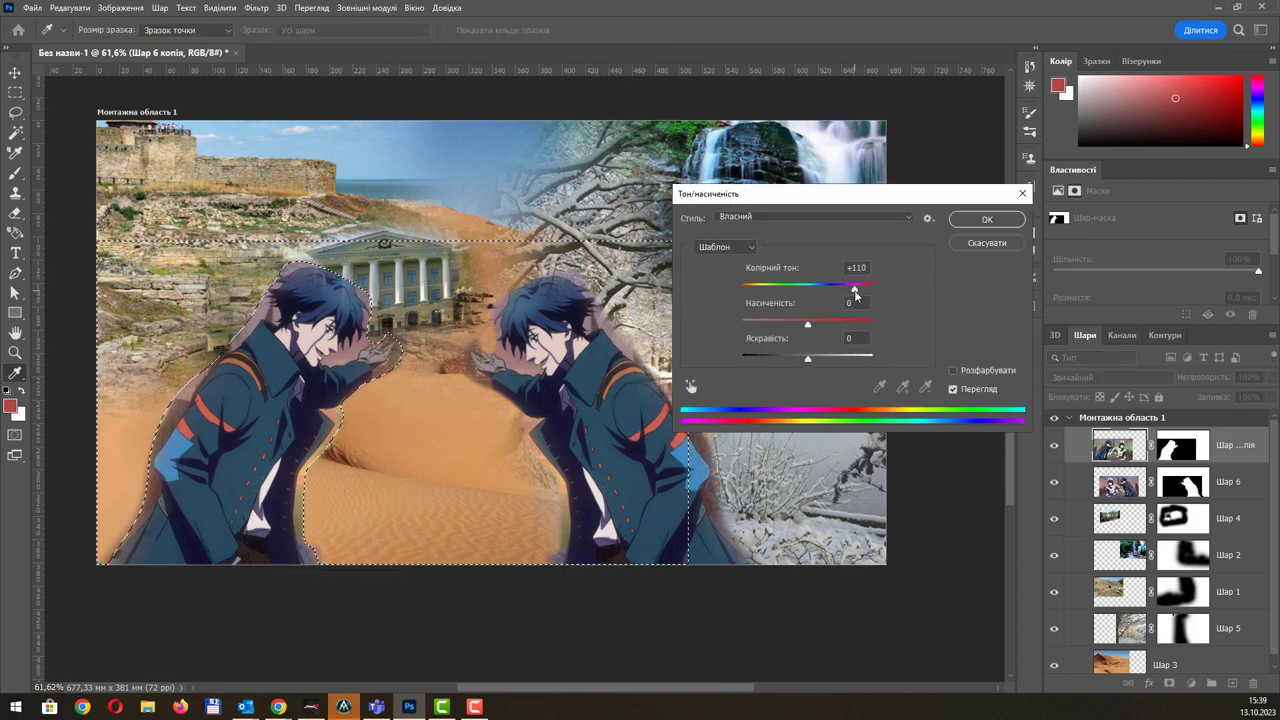
key(Return)
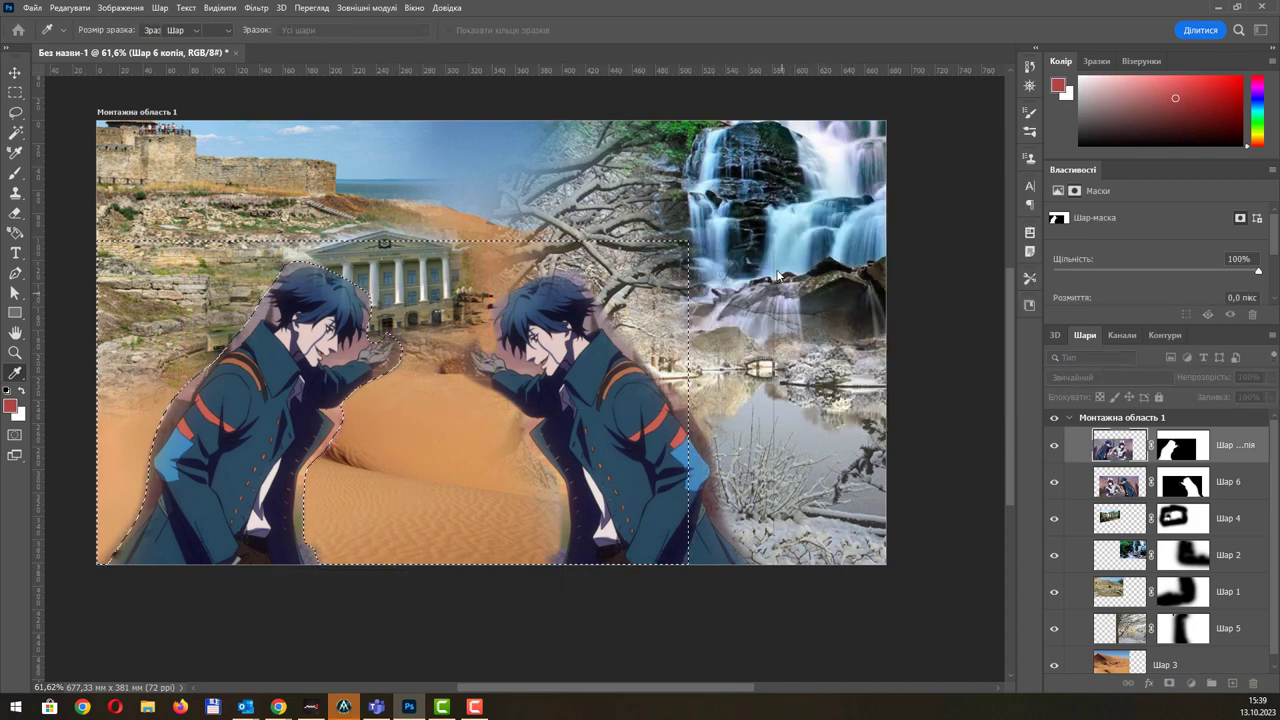
- Bring up the adjustment-layer menu from the bottom of the Layers panel
click(1154, 688)
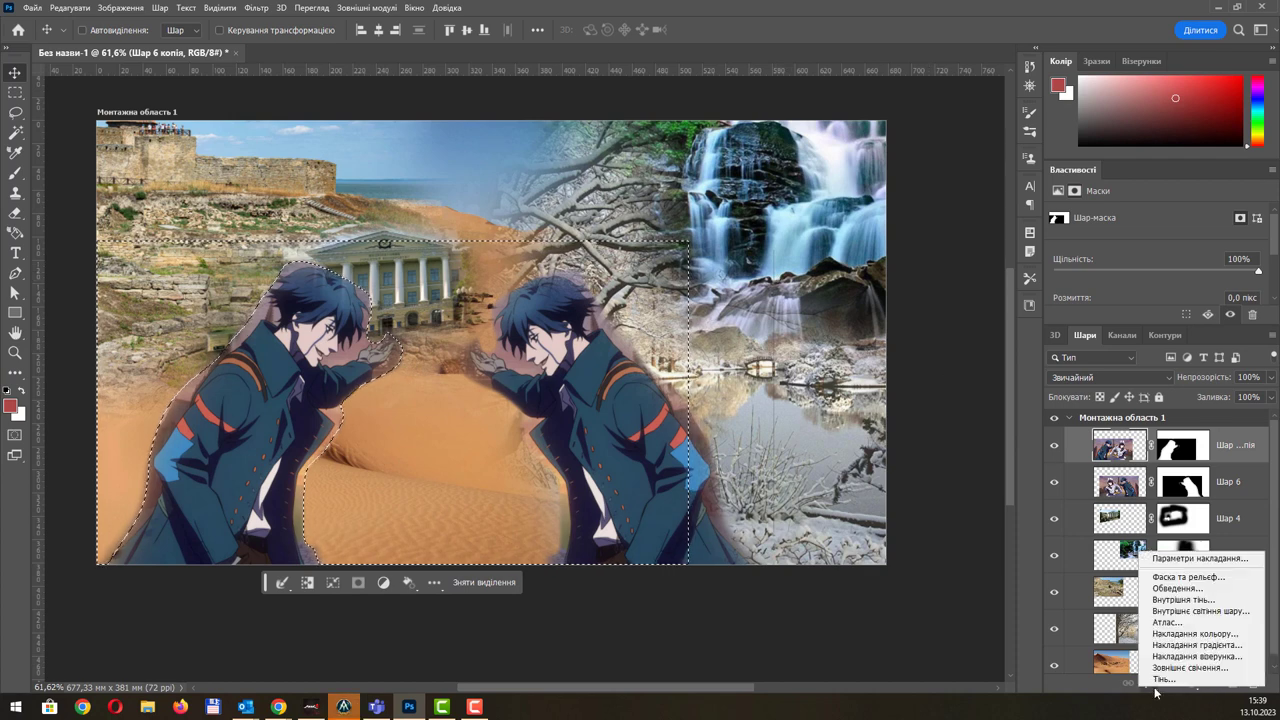
click(1155, 690)
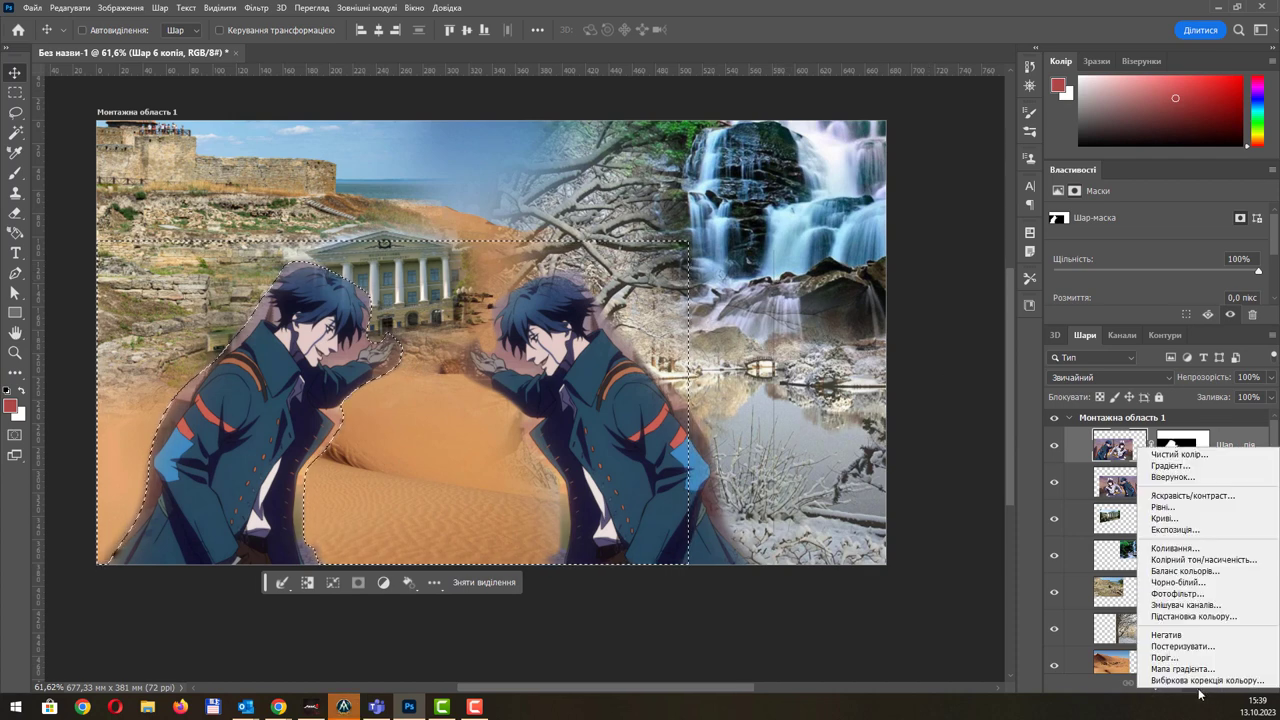
click(1199, 690)
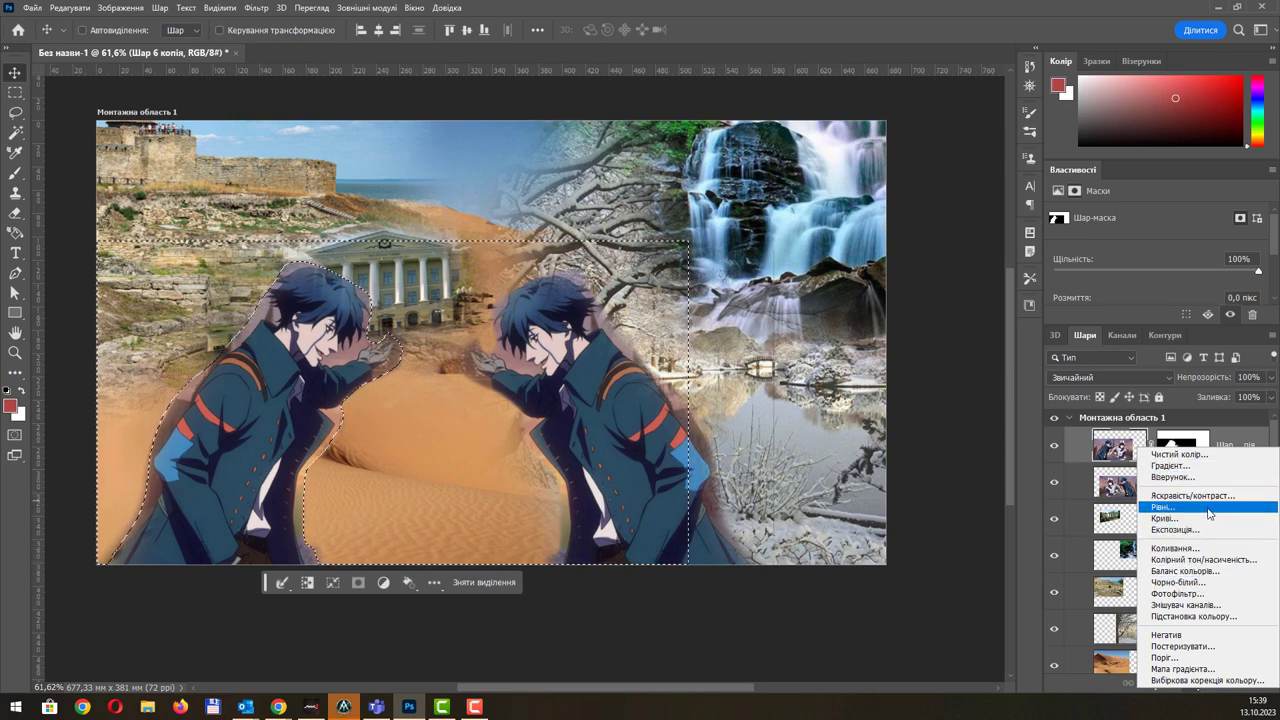
- Add a masked Hue/Saturation adjustment layer and set its hue to -7
click(1205, 559)
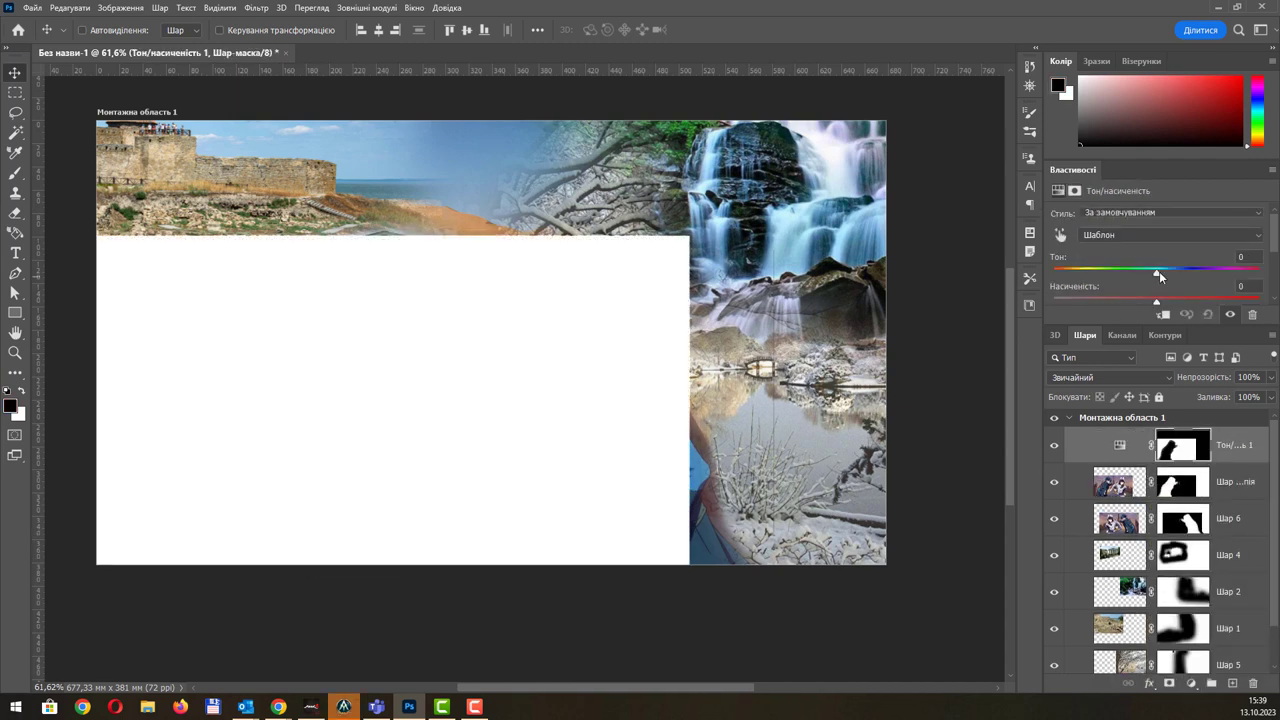
scroll(660, 257, down, 1)
scroll(665, 255, up, 3)
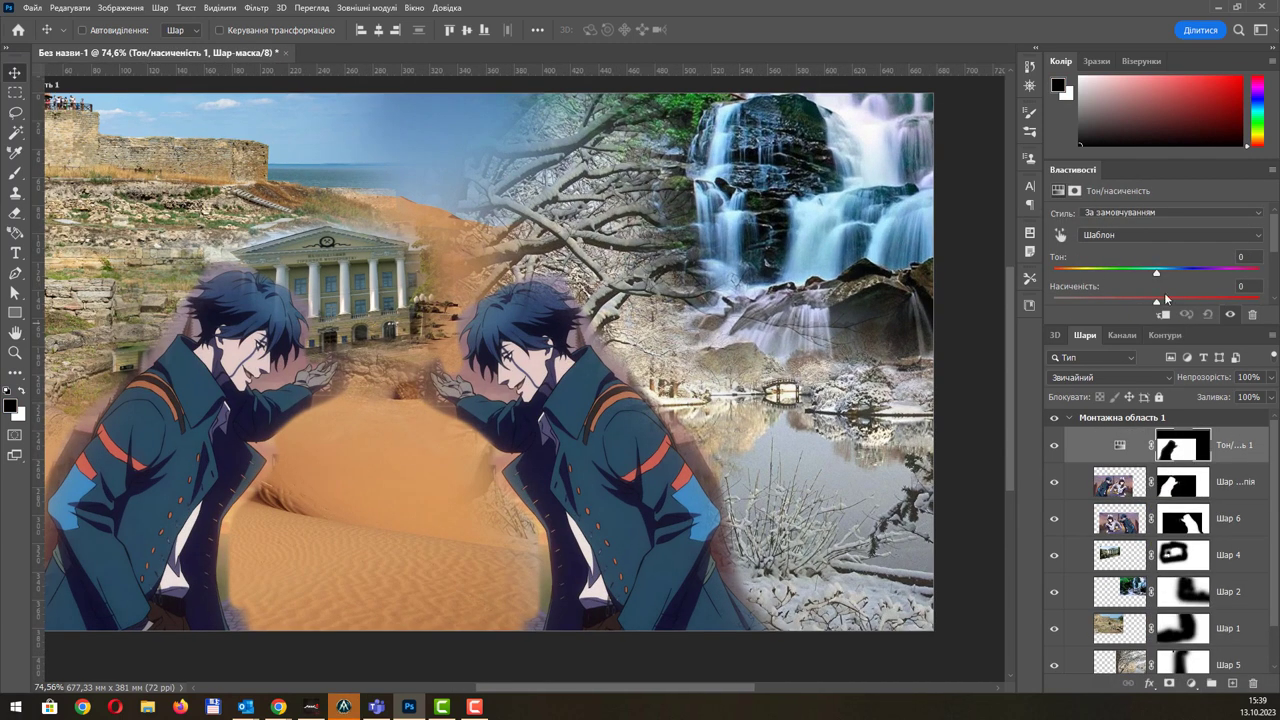
mouse_move(1156, 272)
mouse_down()
mouse_move(1219, 274)
mouse_move(1148, 273)
mouse_up()
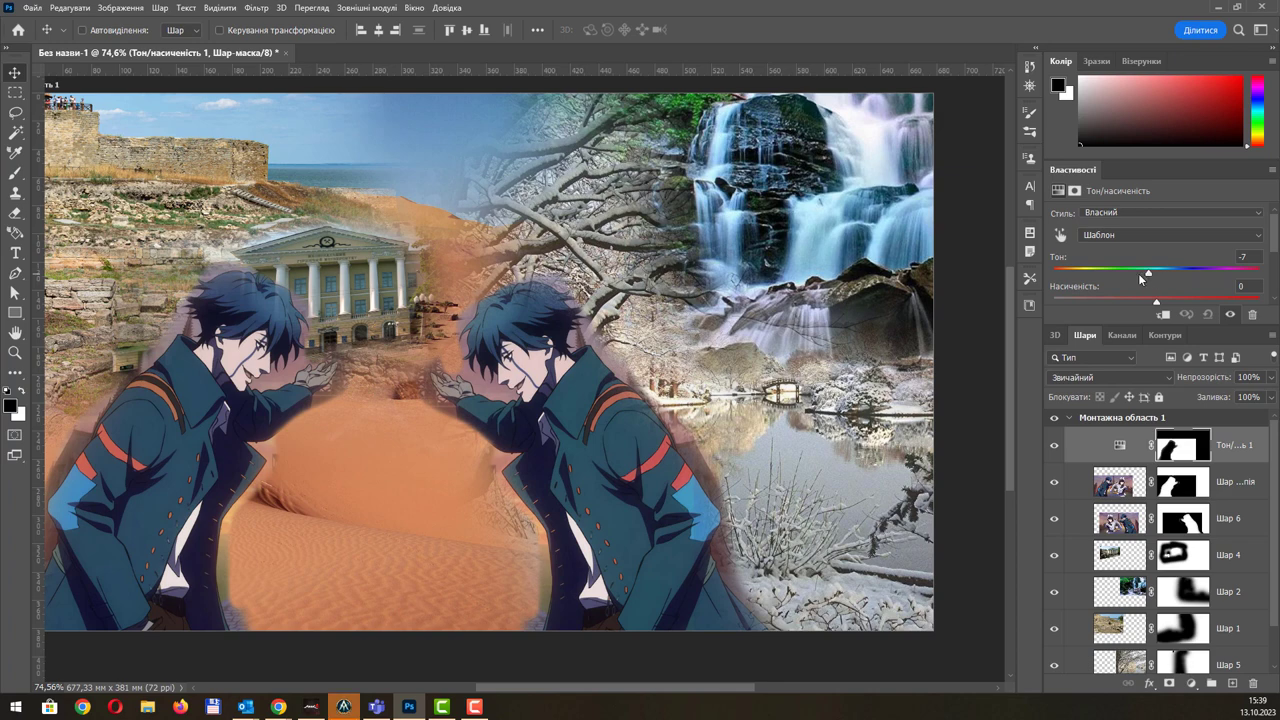
scroll(557, 252, down, 3)
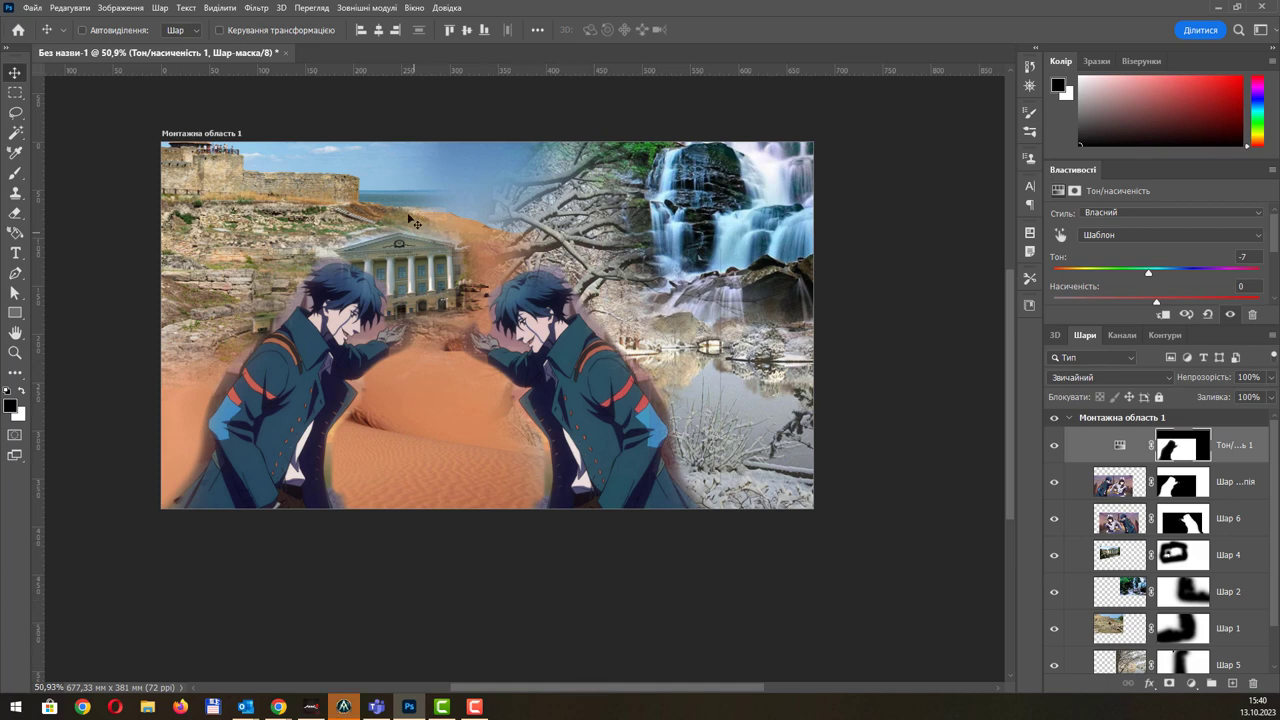
scroll(413, 221, up, 1)
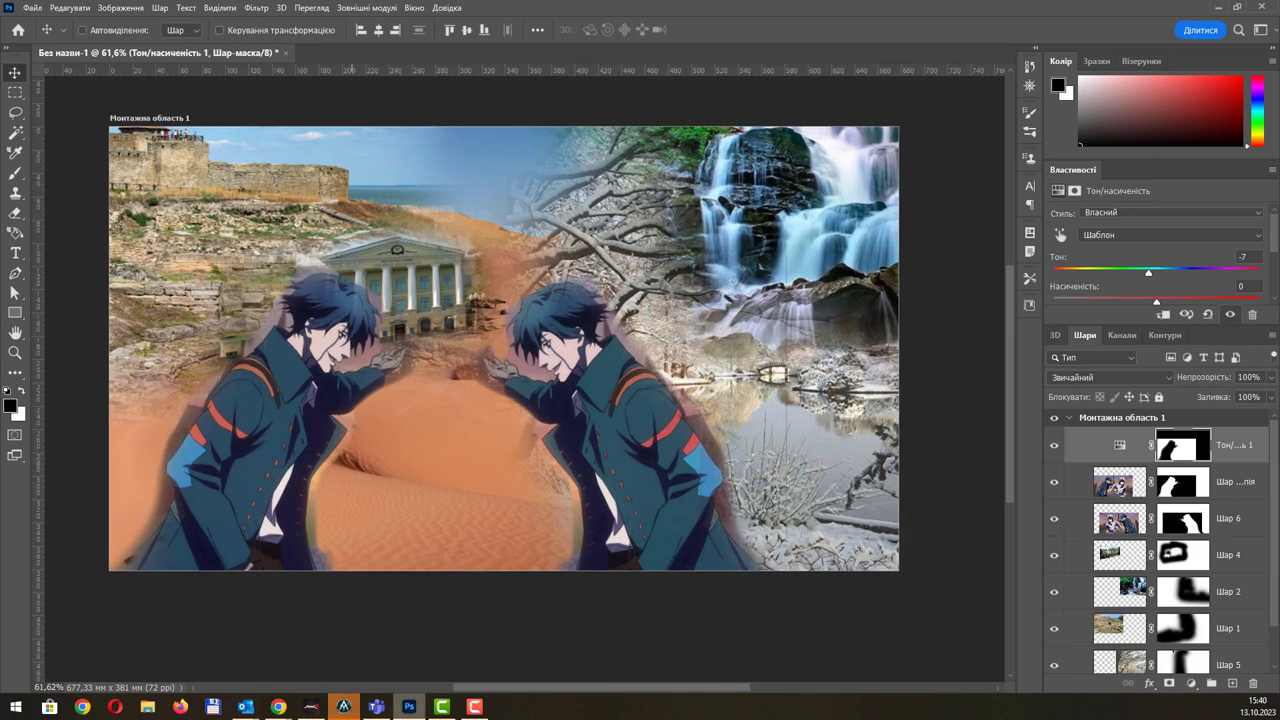